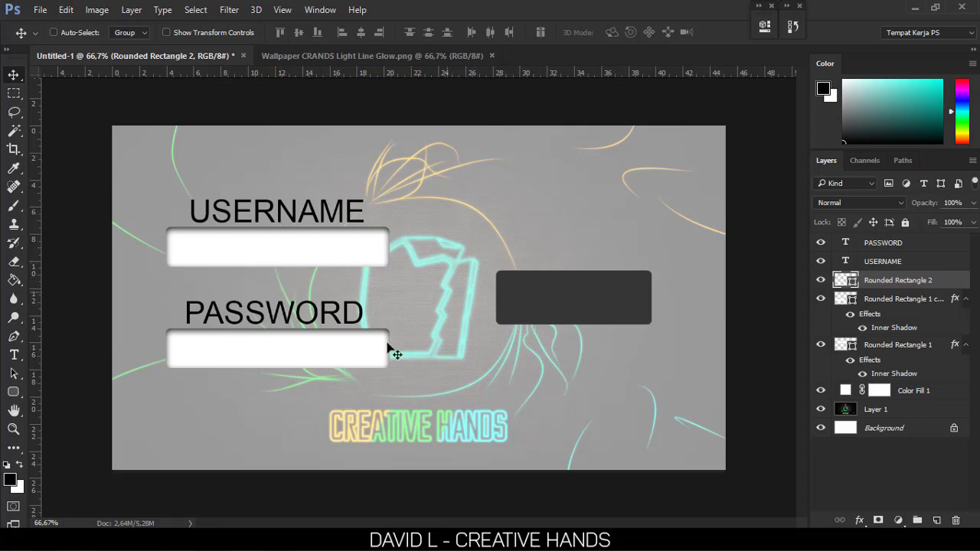
- Switch to After Effects, and open the Editing folder on Local Disk (E:) in File Explorer
{"action": "left_click", "coordinate": [280, 544]}
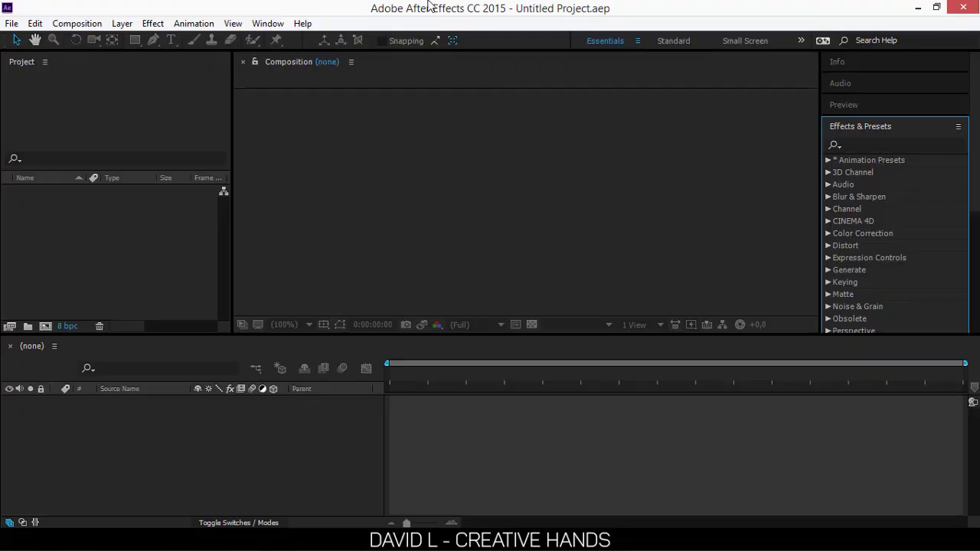
{"action": "mouse_move", "coordinate": [172, 543]}
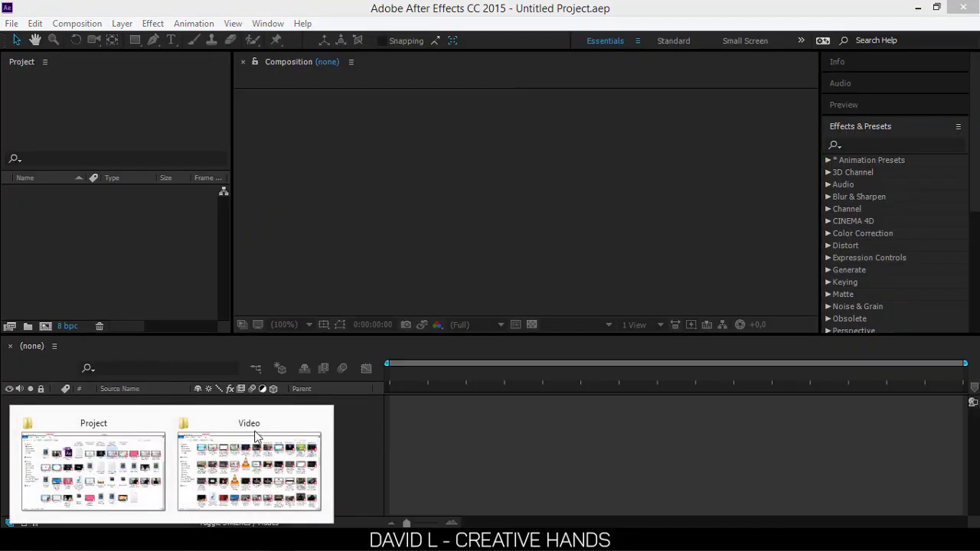
{"action": "left_click", "coordinate": [130, 458]}
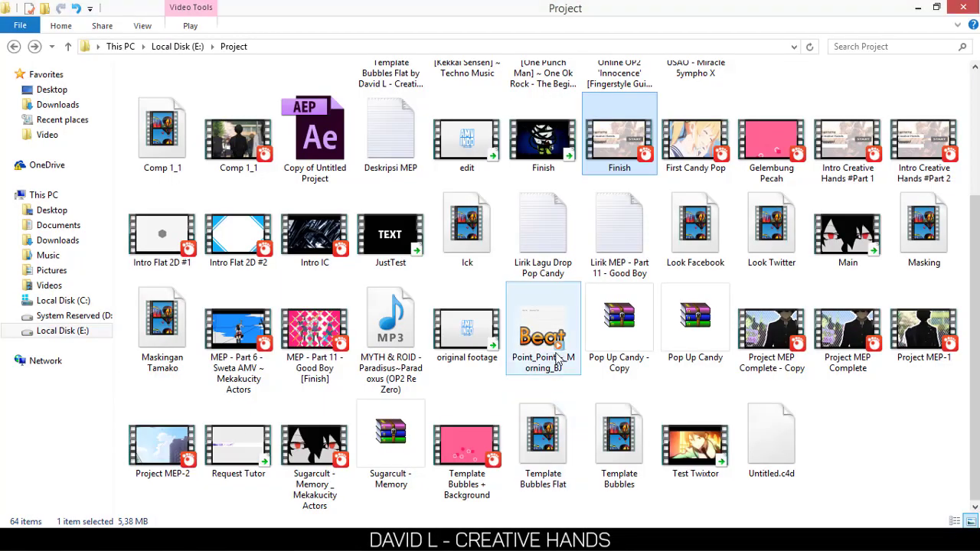
{"action": "left_click", "coordinate": [85, 340]}
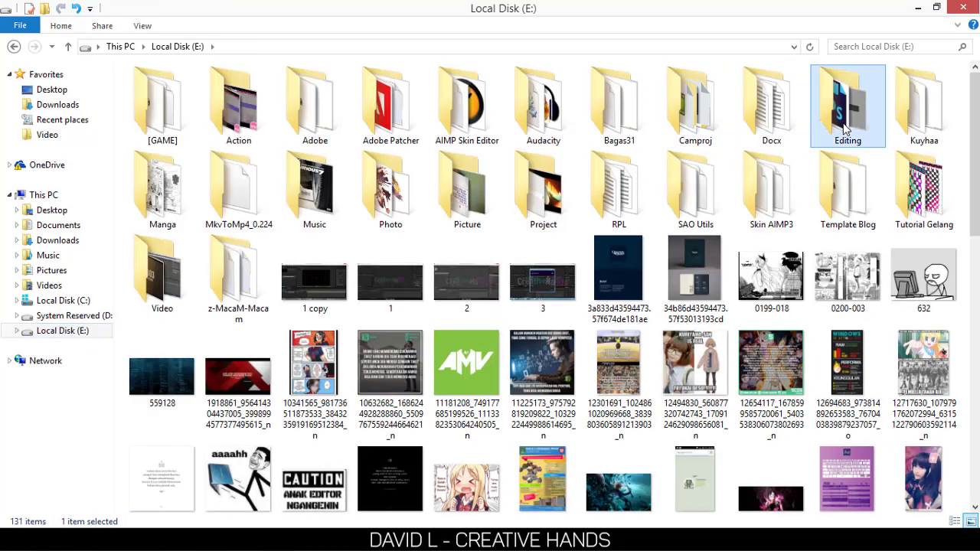
{"action": "double_click", "coordinate": [850, 99]}
- Import the Intro Login for Tutor image from the Editing folder into the After Effects project
{"action": "scroll", "coordinate": [846, 108], "scroll_direction": "down", "scroll_amount": 5}
{"action": "scroll", "coordinate": [846, 107], "scroll_direction": "down", "scroll_amount": 6}
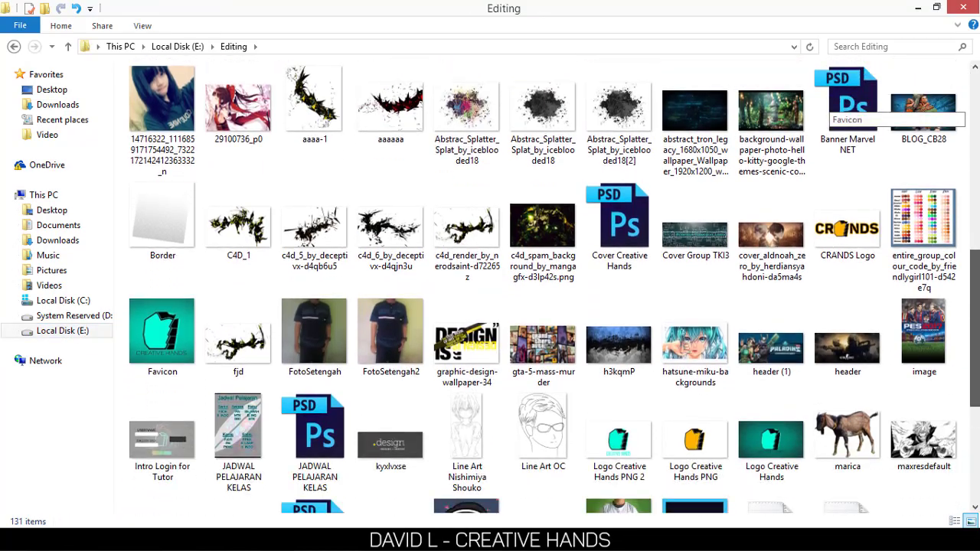
{"action": "scroll", "coordinate": [847, 107], "scroll_direction": "down", "scroll_amount": 1}
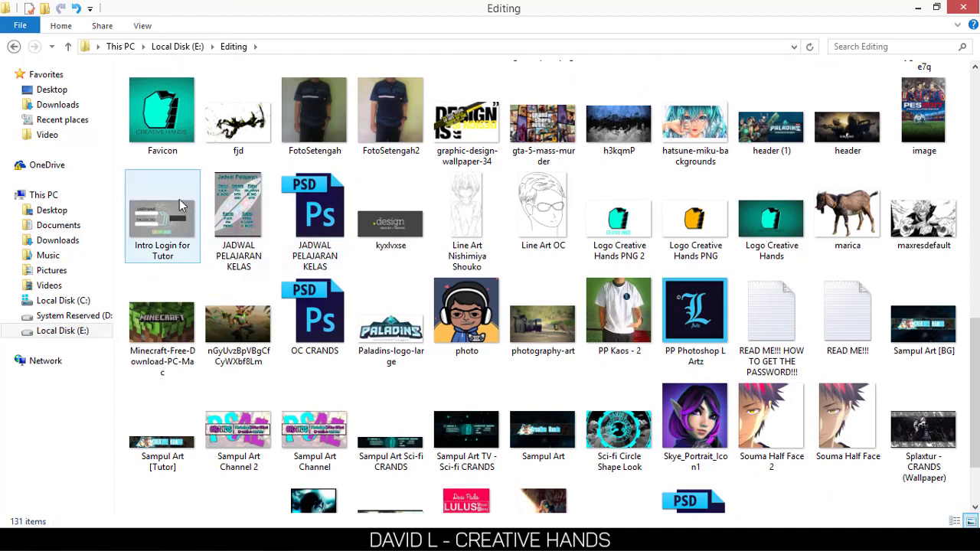
{"action": "left_click", "coordinate": [176, 224]}
{"action": "left_click_drag", "start_coordinate": [170, 184], "coordinate": [127, 260]}
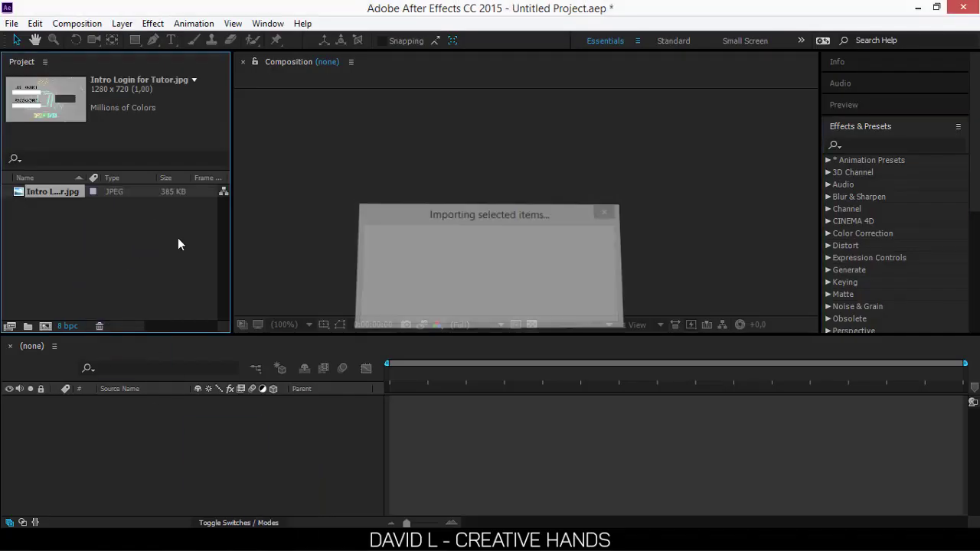
{"action": "mouse_move", "coordinate": [59, 194]}
{"action": "left_mouse_down"}
{"action": "mouse_move", "coordinate": [123, 240]}
{"action": "mouse_move", "coordinate": [114, 440]}
{"action": "mouse_move", "coordinate": [67, 193]}
{"action": "left_mouse_up"}
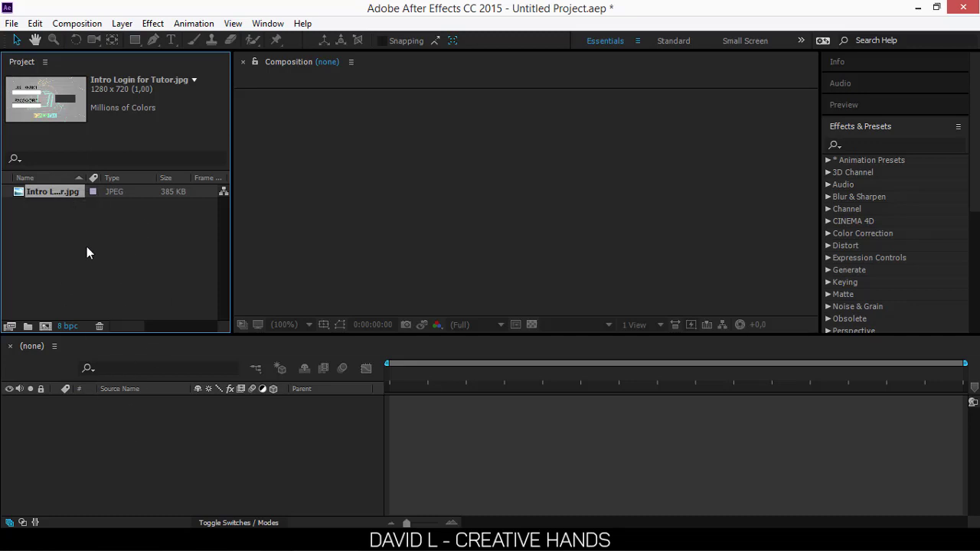
- Start a new composition and set its width to 1280 px with the aspect ratio locked to 16:9
{"action": "left_click", "coordinate": [76, 23]}
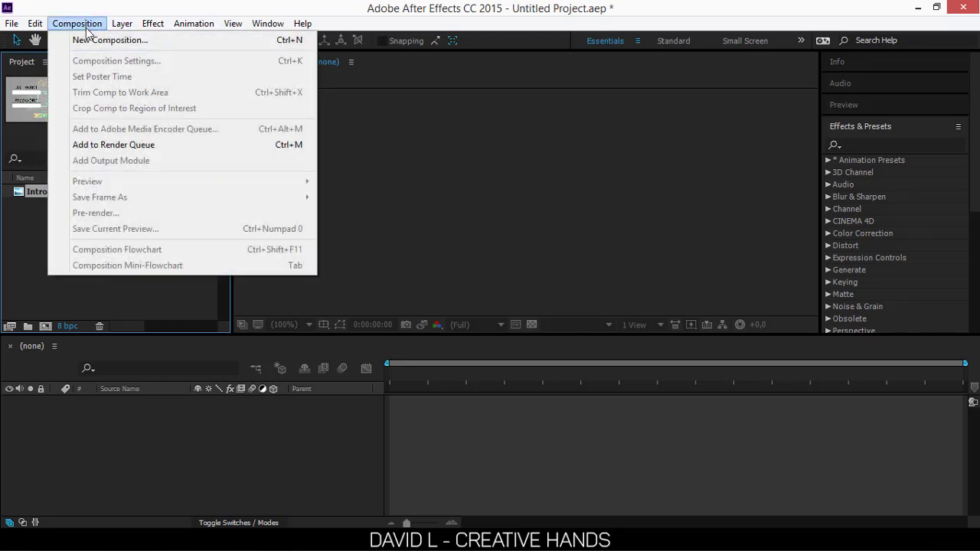
{"action": "left_click", "coordinate": [45, 303]}
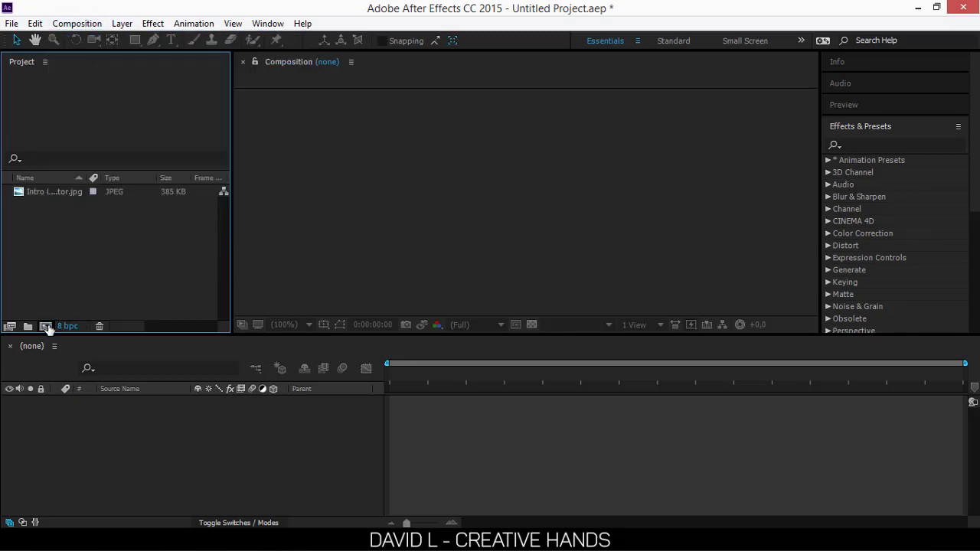
{"action": "left_click", "coordinate": [46, 324]}
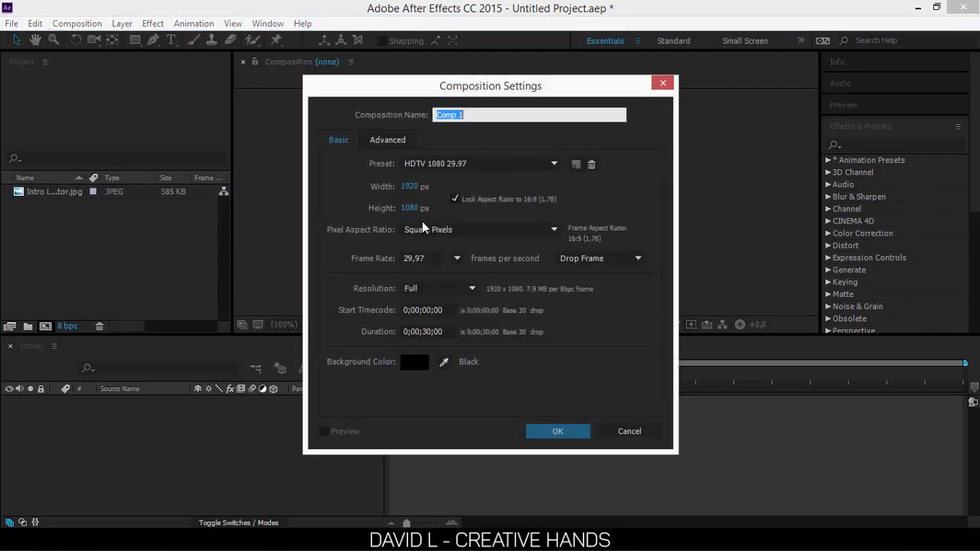
{"action": "left_click", "coordinate": [527, 166]}
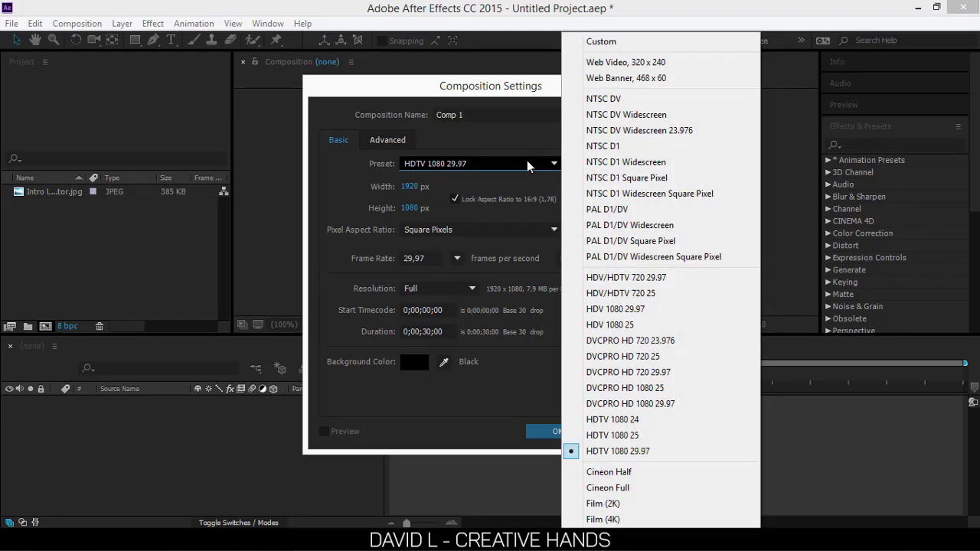
{"action": "left_click", "coordinate": [528, 166]}
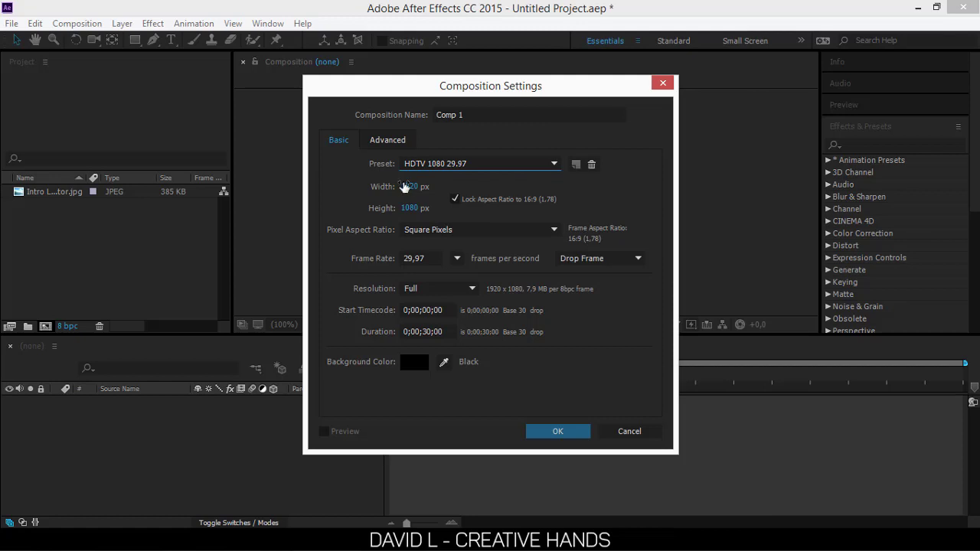
{"action": "left_click", "coordinate": [405, 188]}
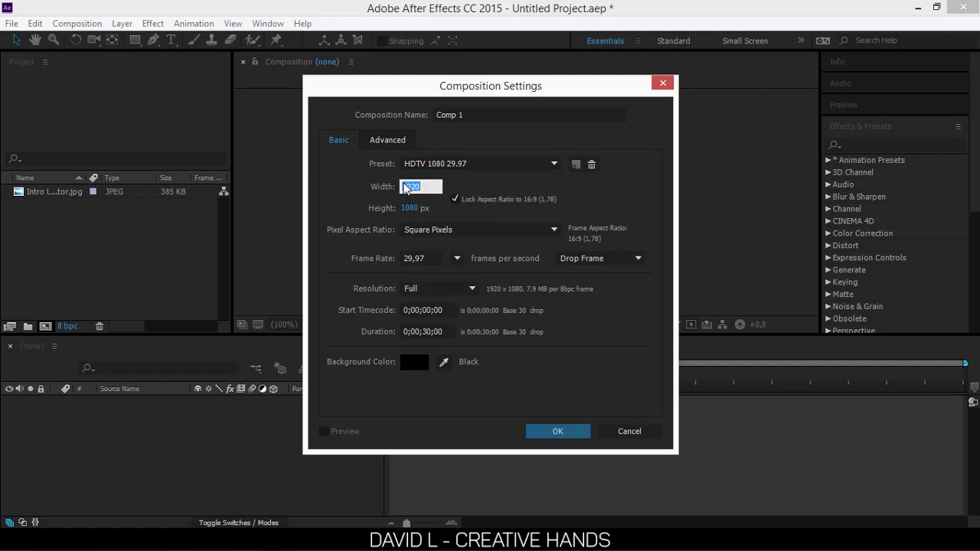
{"action": "type", "text": "1280"}
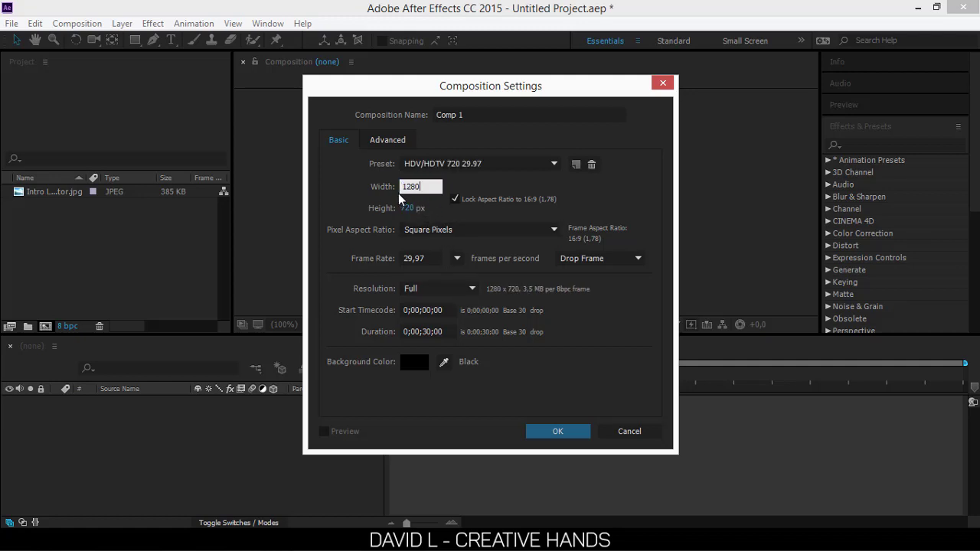
{"action": "left_click", "coordinate": [380, 209]}
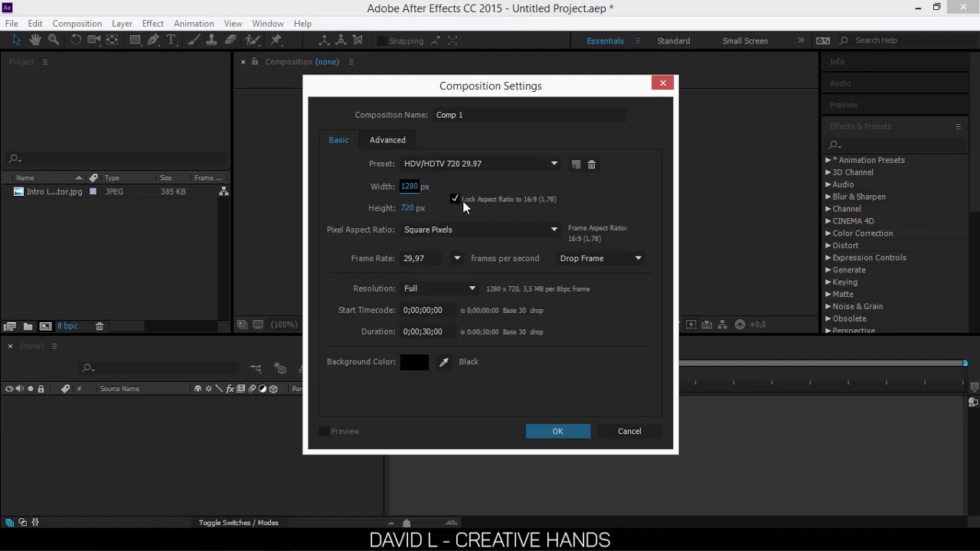
{"action": "left_click", "coordinate": [456, 200]}
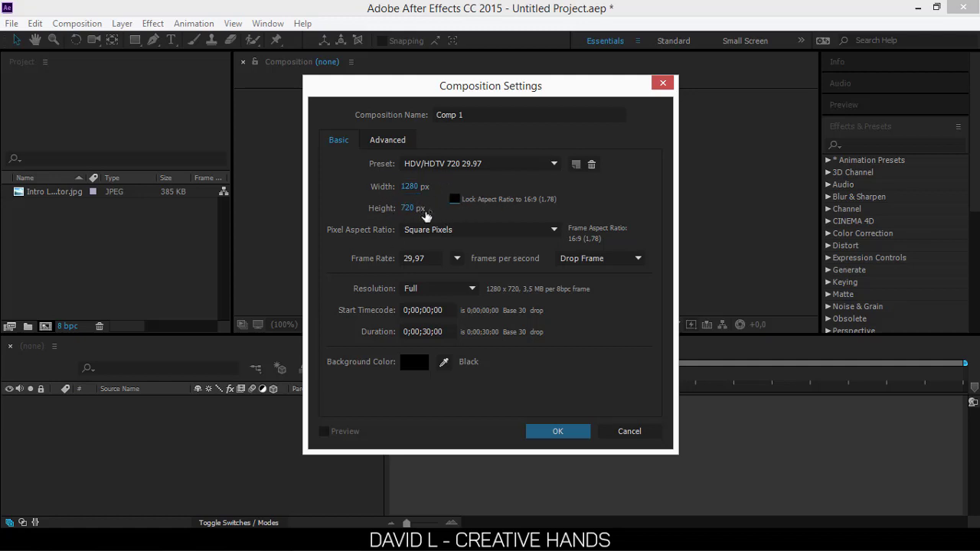
{"action": "left_click", "coordinate": [455, 200]}
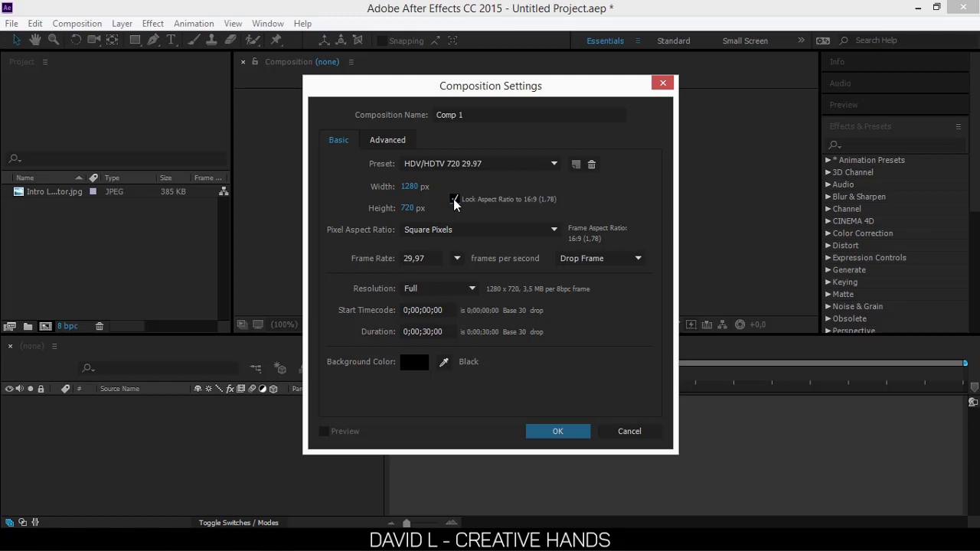
- Set the new composition's frame rate to 25 frames per second
{"action": "left_click", "coordinate": [457, 259]}
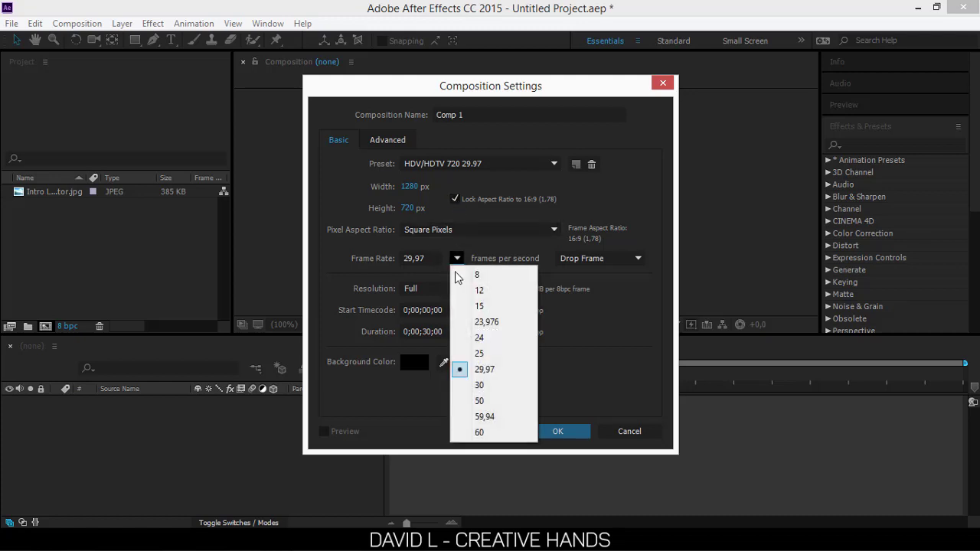
{"action": "left_click", "coordinate": [468, 353]}
{"action": "left_click", "coordinate": [456, 259]}
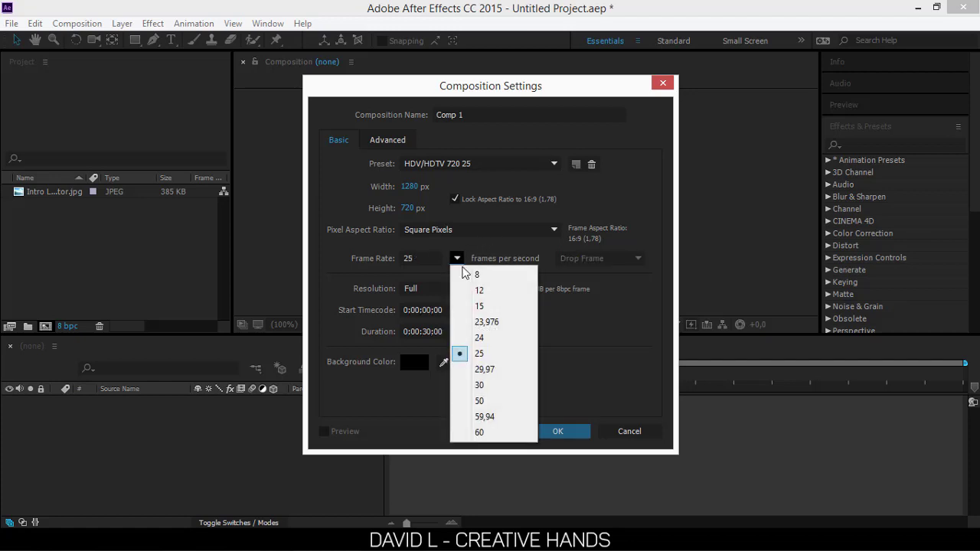
{"action": "left_click", "coordinate": [490, 370]}
{"action": "left_click", "coordinate": [457, 259]}
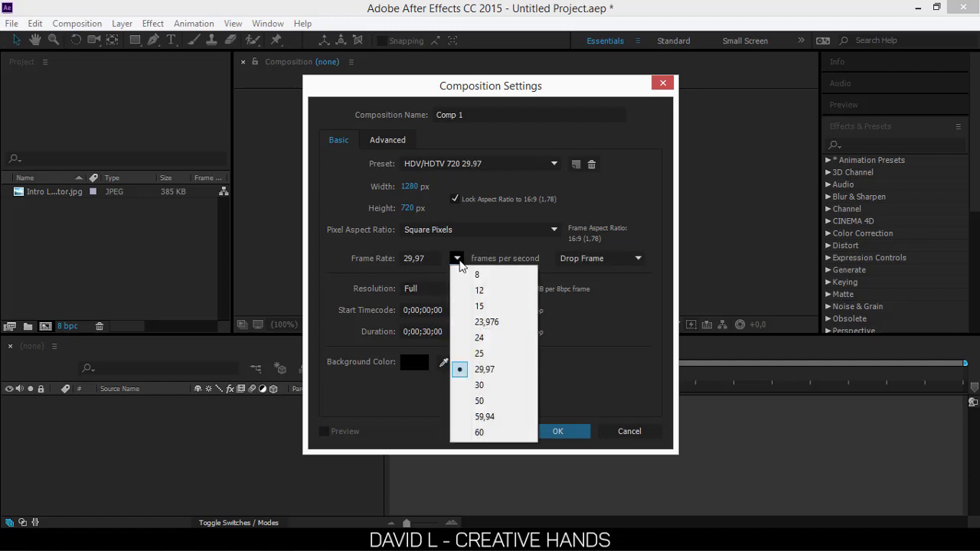
{"action": "left_click", "coordinate": [490, 353]}
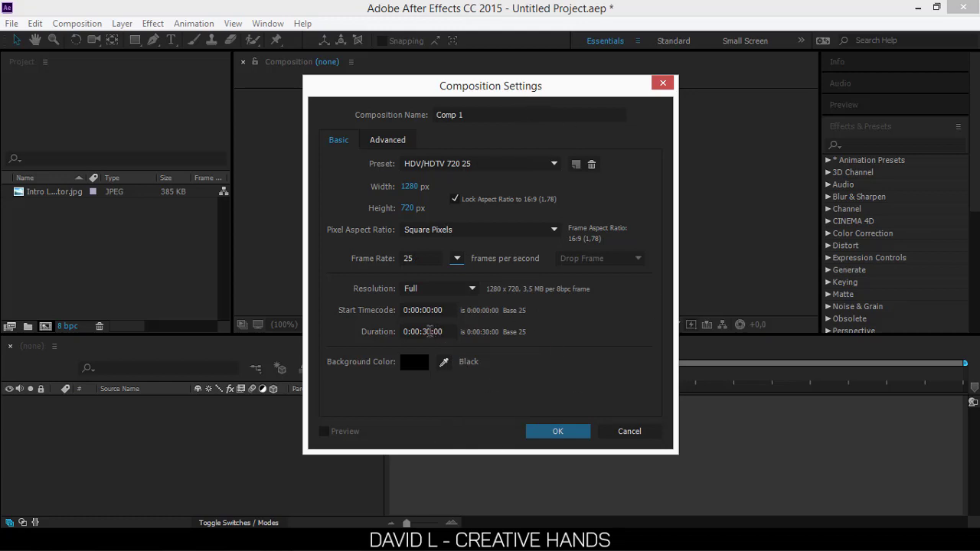
- Set the composition's duration to 0:00:10:00 and create it
{"action": "left_click", "coordinate": [433, 332]}
{"action": "key", "text": "BackSpace"}
{"action": "type", "text": "1"}
{"action": "left_click", "coordinate": [543, 430]}
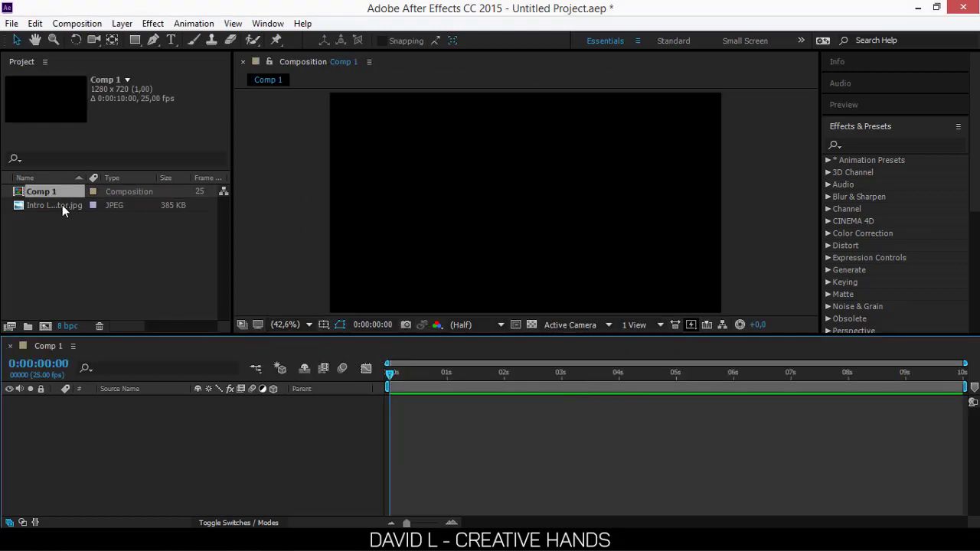
- Place the Intro Login for Tutor image in the Comp 1 timeline as a layer
{"action": "left_click_drag", "start_coordinate": [62, 204], "coordinate": [75, 214]}
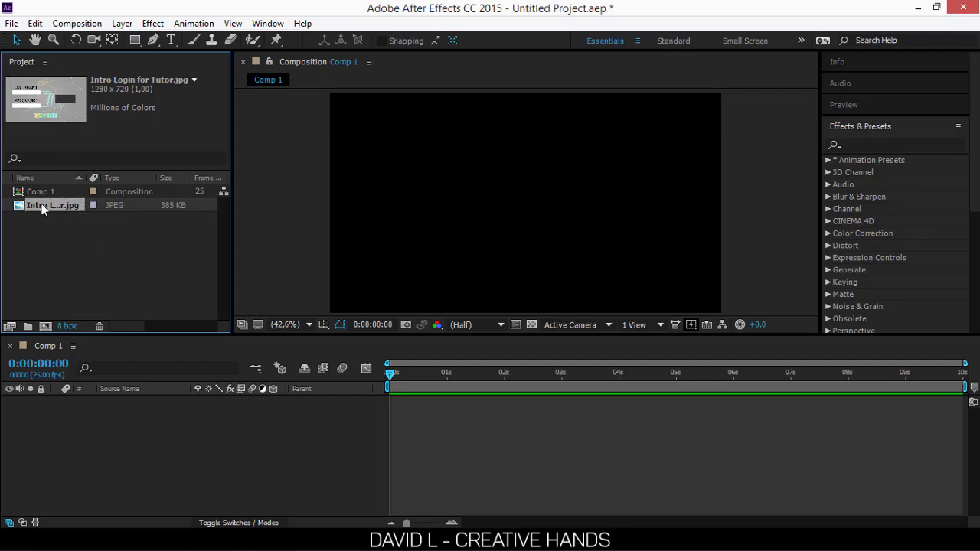
{"action": "left_click_drag", "start_coordinate": [42, 209], "coordinate": [142, 456]}
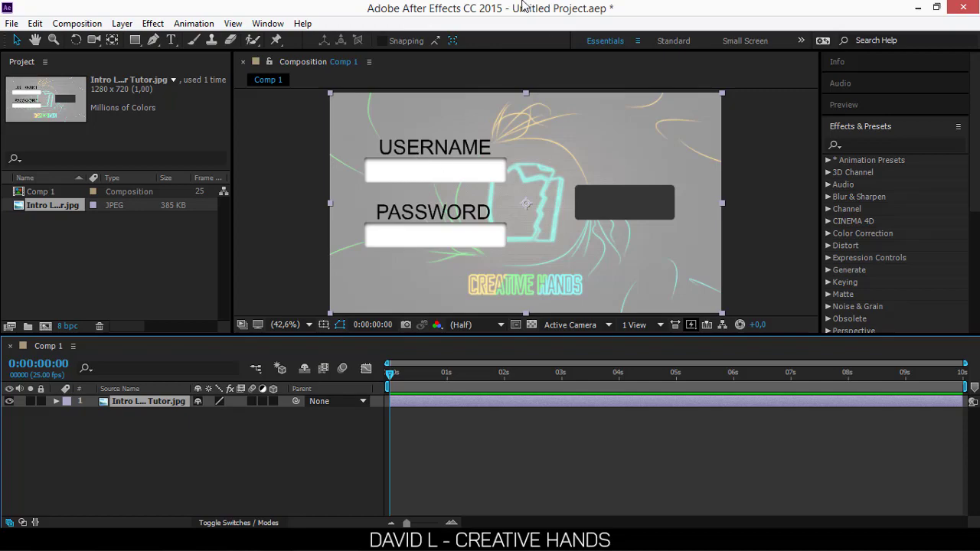
- Import the "Typing Keyboard - SOUND EFFECT - Computer Type Tastatur - SOUND" MP3 from the Video > Tutorial After Effect folder into the project
{"action": "left_click", "coordinate": [172, 540]}
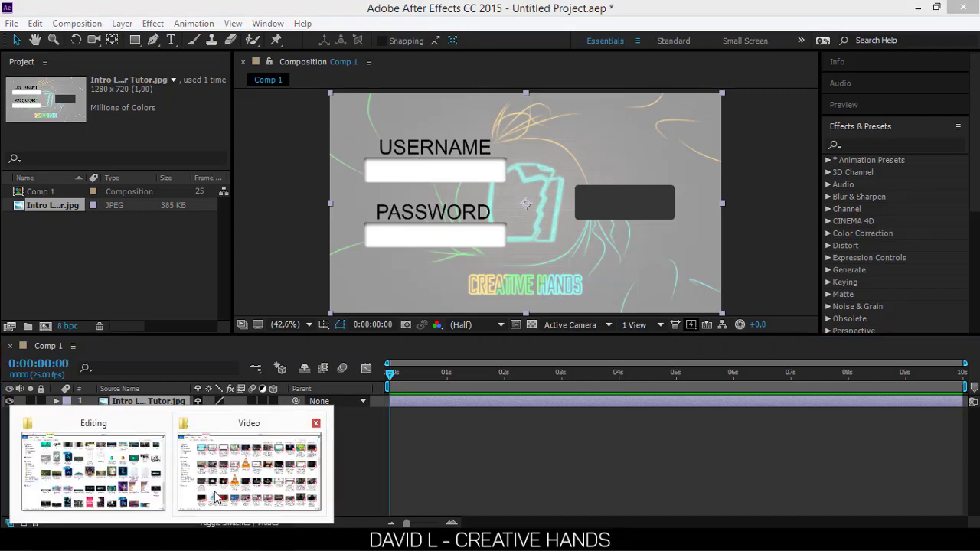
{"action": "left_click", "coordinate": [253, 469]}
{"action": "scroll", "coordinate": [465, 295], "scroll_direction": "up", "scroll_amount": 6}
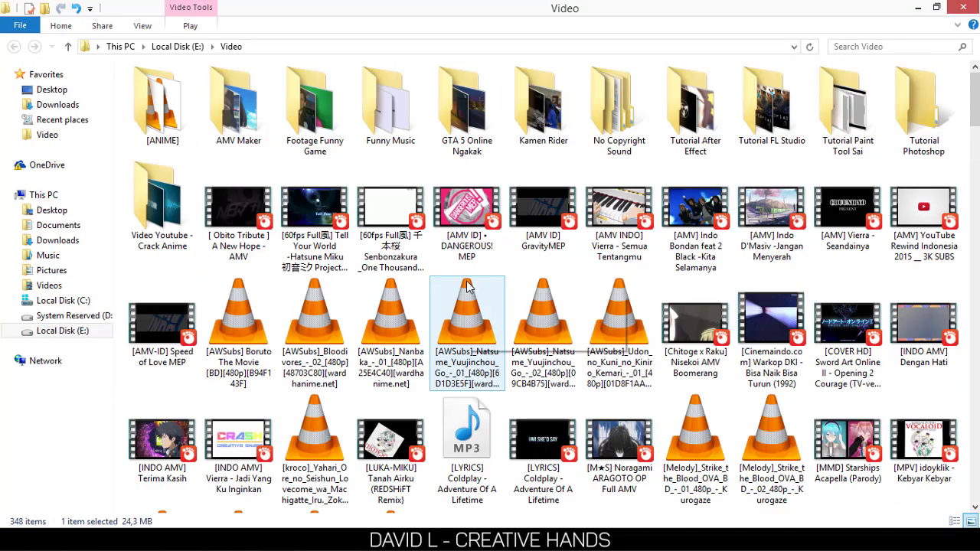
{"action": "left_click", "coordinate": [852, 112]}
{"action": "left_click", "coordinate": [923, 115]}
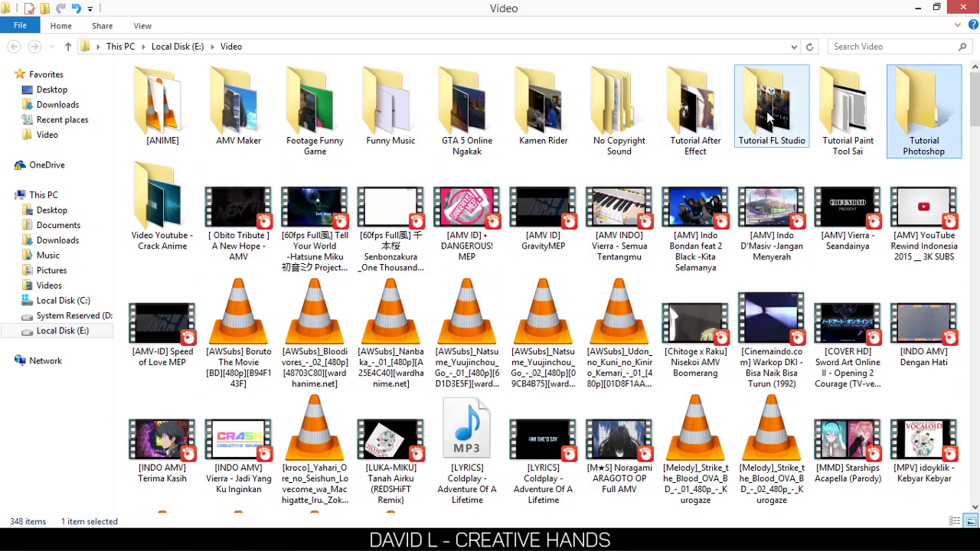
{"action": "double_click", "coordinate": [698, 107]}
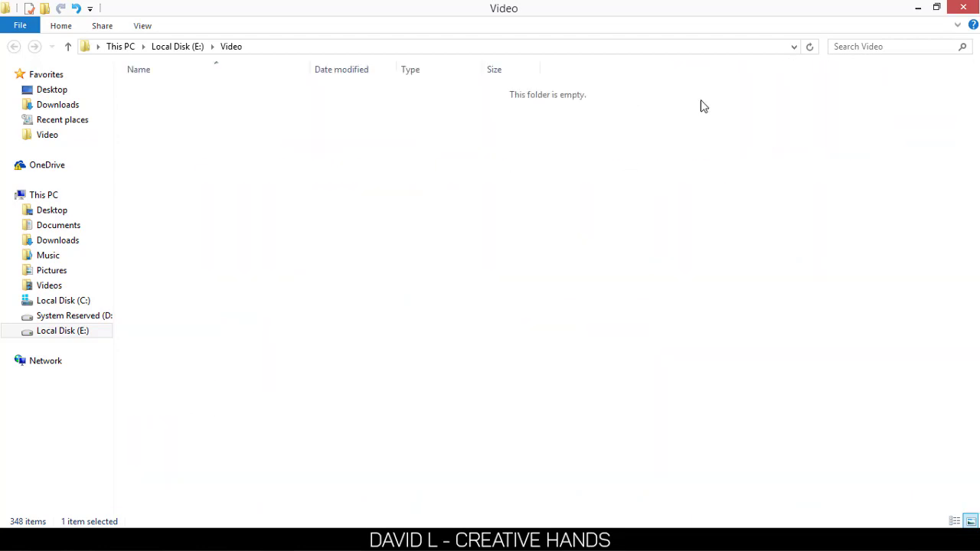
{"action": "scroll", "coordinate": [700, 108], "scroll_direction": "down", "scroll_amount": 5}
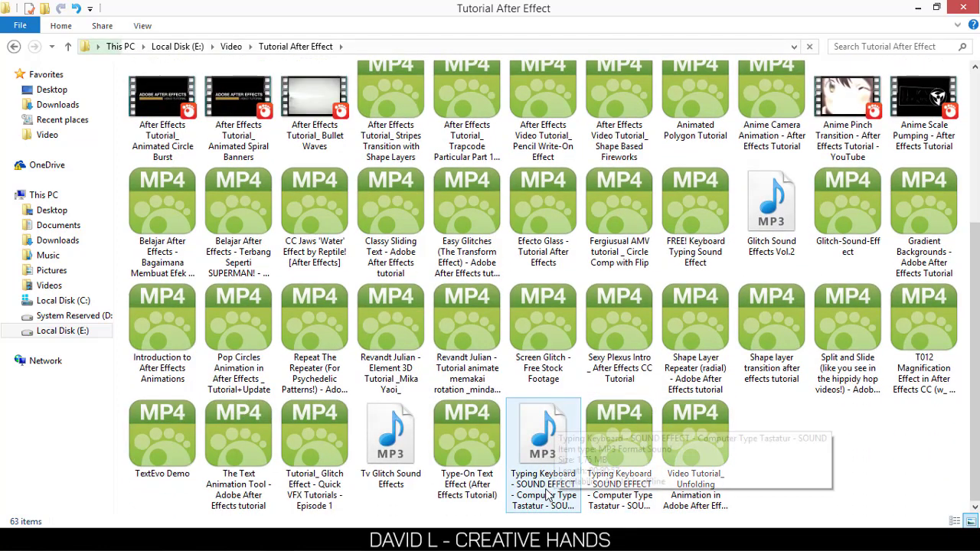
{"action": "left_click_drag", "start_coordinate": [539, 427], "coordinate": [128, 254]}
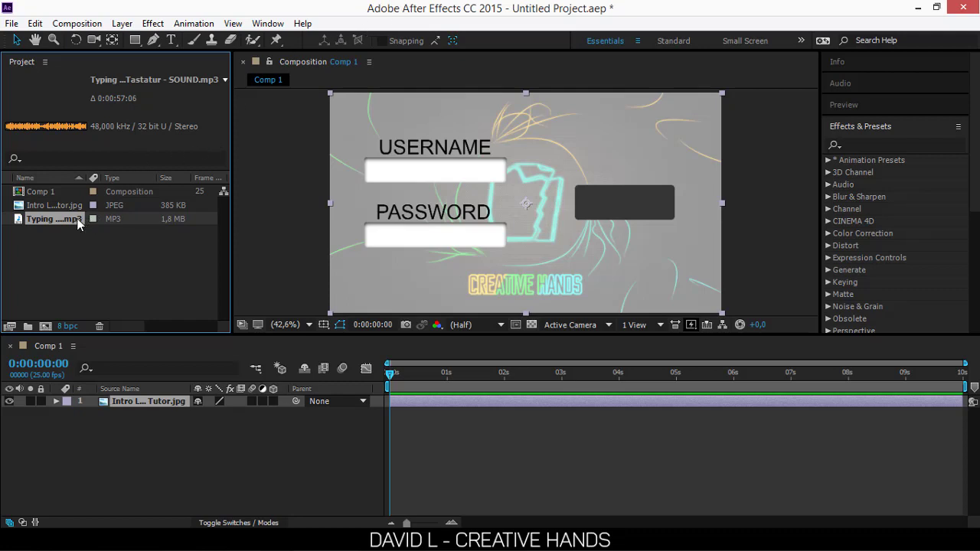
- Add the typing sound MP3 to the timeline below the image layer and mute its audio
{"action": "left_click_drag", "start_coordinate": [65, 223], "coordinate": [143, 424]}
{"action": "left_click", "coordinate": [20, 414]}
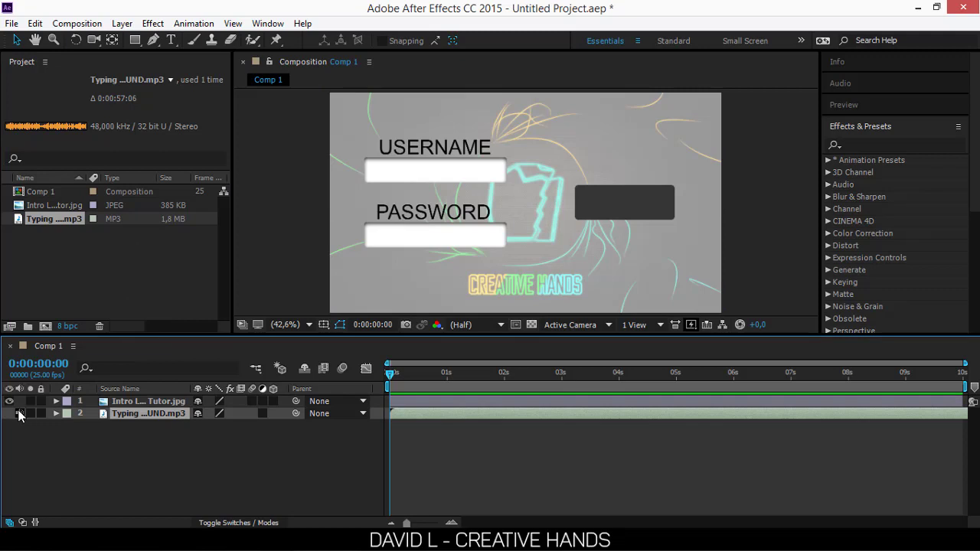
- Expand the typing sound layer's audio properties and waveform in the timeline, and select the layer's bar
{"action": "left_click", "coordinate": [55, 413]}
{"action": "left_click", "coordinate": [69, 427]}
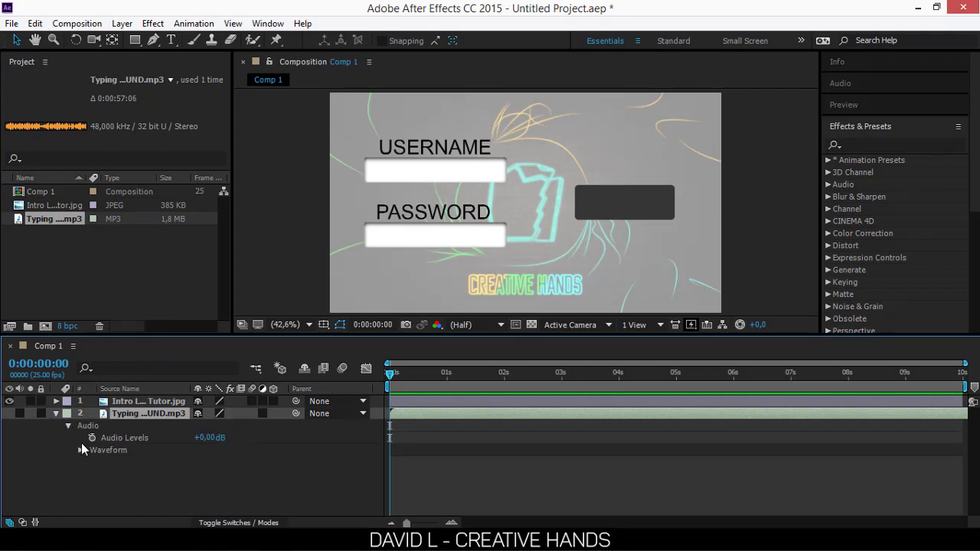
{"action": "left_click", "coordinate": [80, 451]}
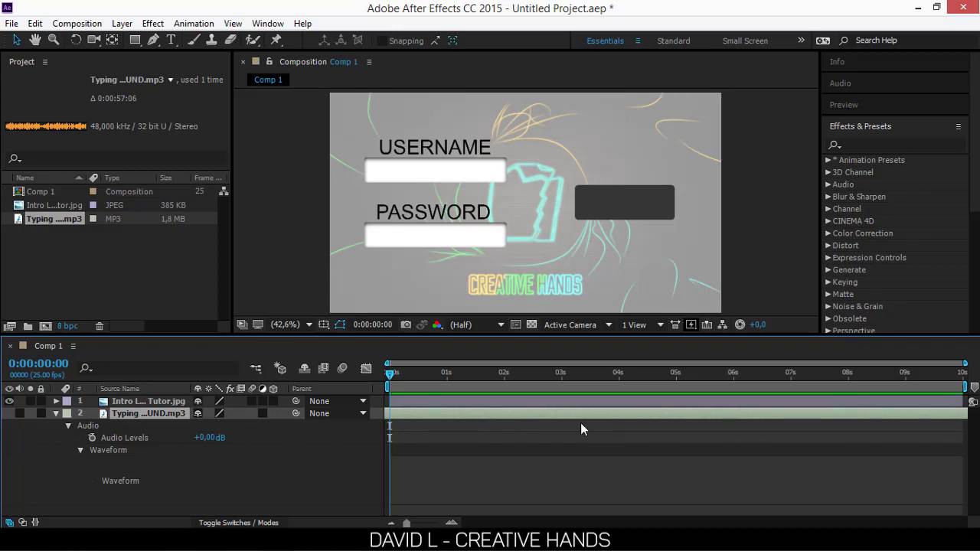
{"action": "left_click", "coordinate": [444, 422]}
{"action": "left_click", "coordinate": [450, 414]}
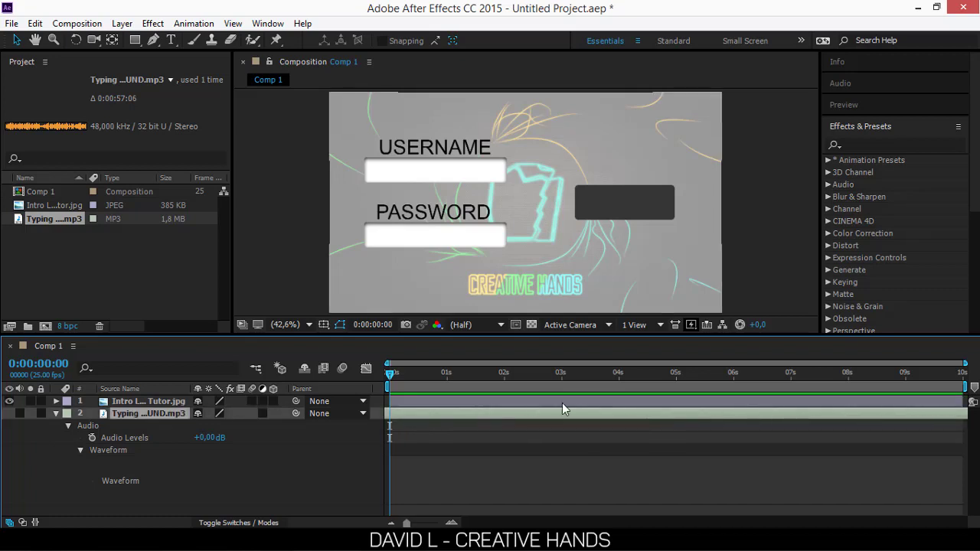
- Try starting the typing sound layer later in the timeline, and return its start to 0 seconds
{"action": "left_click_drag", "start_coordinate": [407, 413], "coordinate": [828, 416]}
{"action": "left_click", "coordinate": [591, 406]}
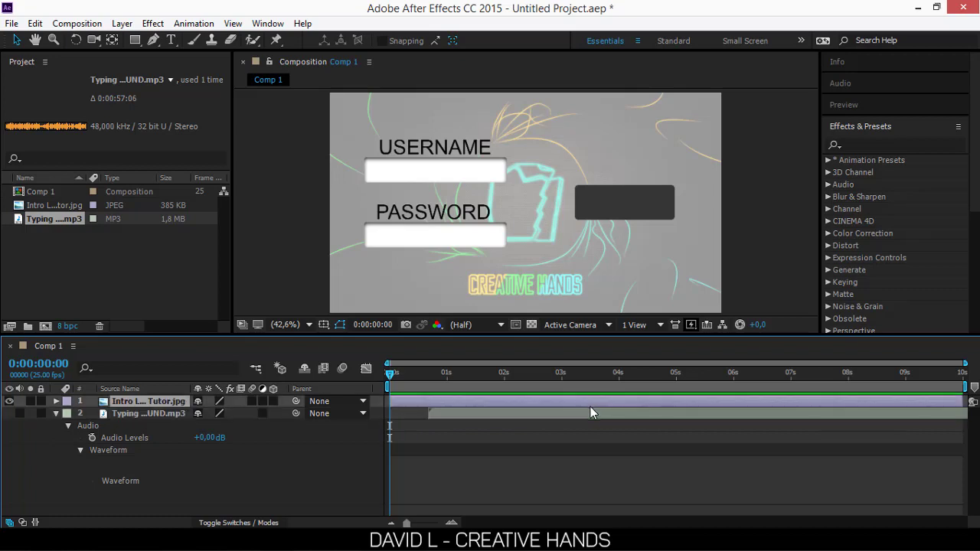
{"action": "left_click", "coordinate": [591, 411]}
{"action": "left_click_drag", "start_coordinate": [591, 416], "coordinate": [567, 422]}
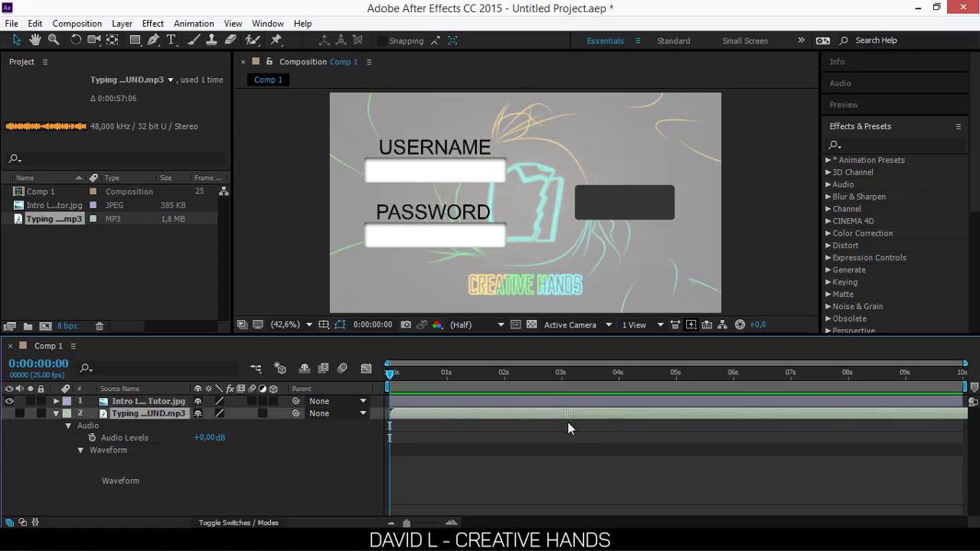
- Preview the composition and try sliding the typing sound layer to an earlier start, playing it again
{"action": "key", "text": "KP_Decimal"}
{"action": "key", "text": "space"}
{"action": "key", "text": "Home"}
{"action": "left_click_drag", "start_coordinate": [952, 414], "coordinate": [89, 418]}
{"action": "left_click_drag", "start_coordinate": [941, 422], "coordinate": [774, 420]}
{"action": "left_click_drag", "start_coordinate": [846, 414], "coordinate": [904, 419]}
{"action": "key", "text": "space"}
{"action": "key", "text": "space"}
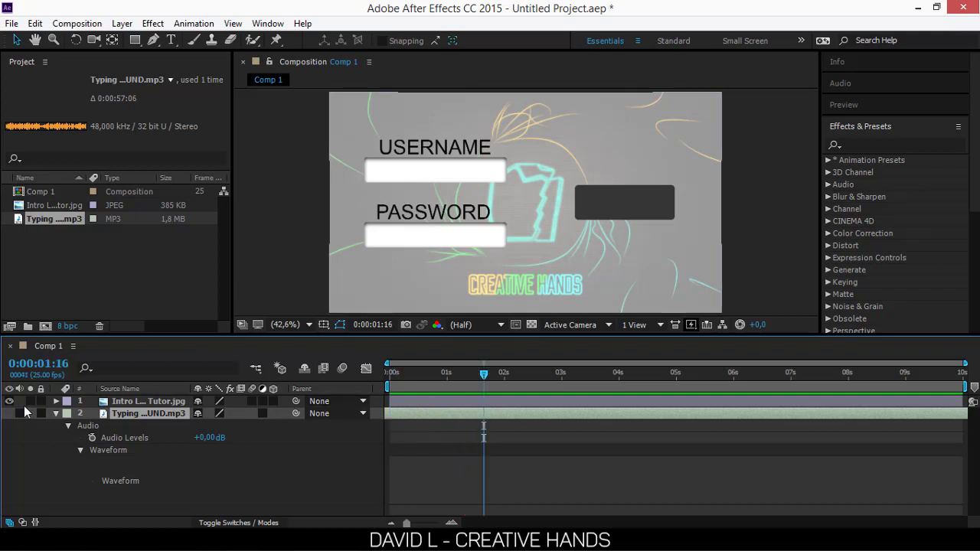
- Unmute the typing sound layer, align its start with 0 seconds, and return the current time to 0:00:00:00
{"action": "left_click", "coordinate": [20, 413]}
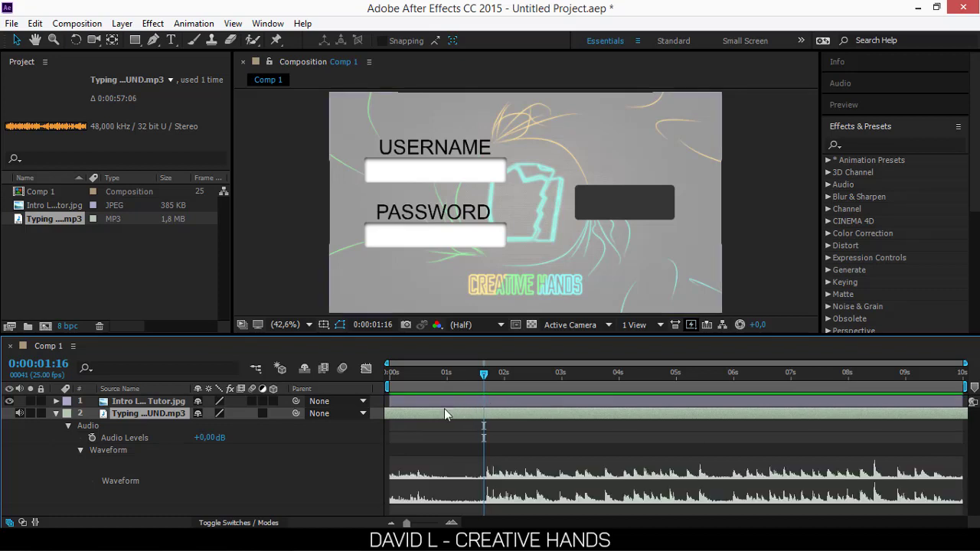
{"action": "key", "text": "ctrl+z"}
{"action": "left_click_drag", "start_coordinate": [936, 420], "coordinate": [458, 432]}
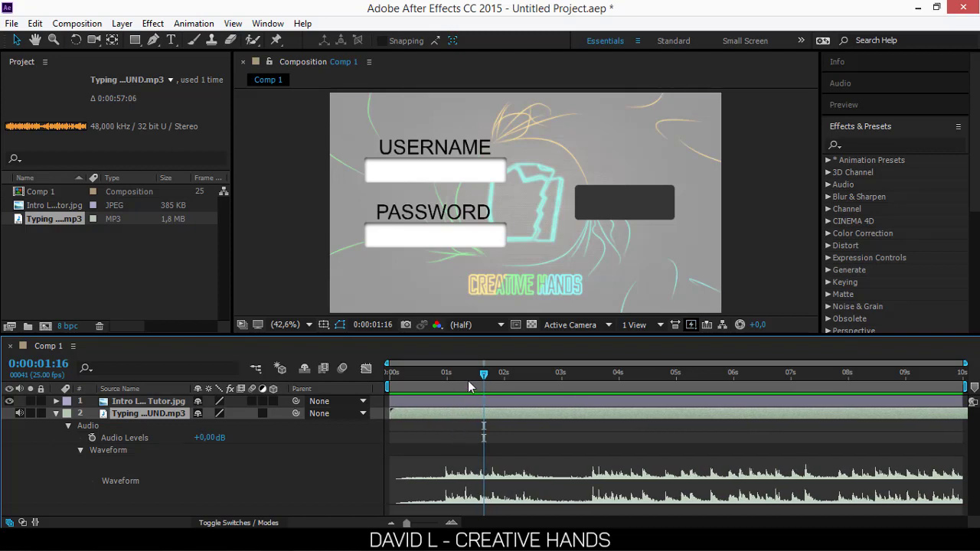
{"action": "left_click_drag", "start_coordinate": [468, 379], "coordinate": [381, 396]}
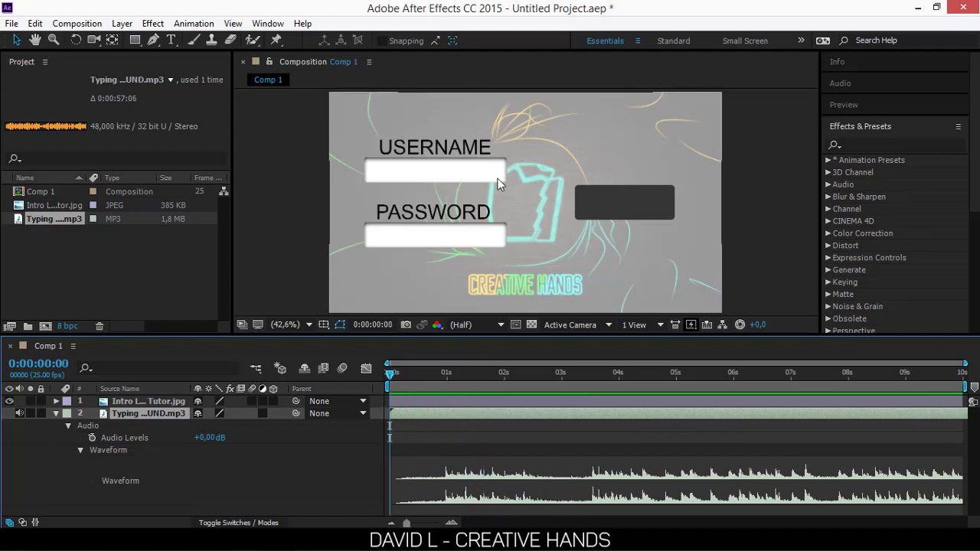
- With no layer selected, set the Rectangle tool to a black 000000 fill and no stroke
{"action": "left_click", "coordinate": [174, 400]}
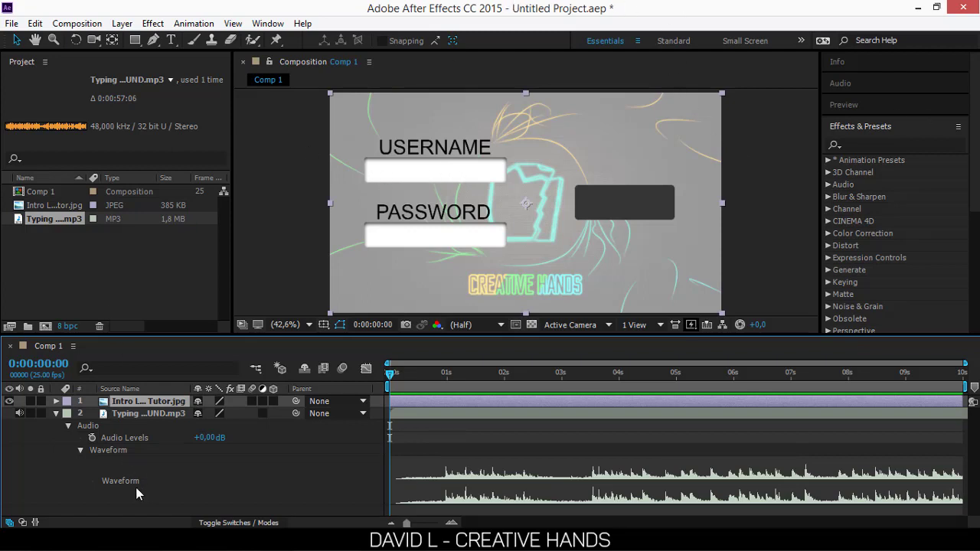
{"action": "left_click", "coordinate": [84, 492]}
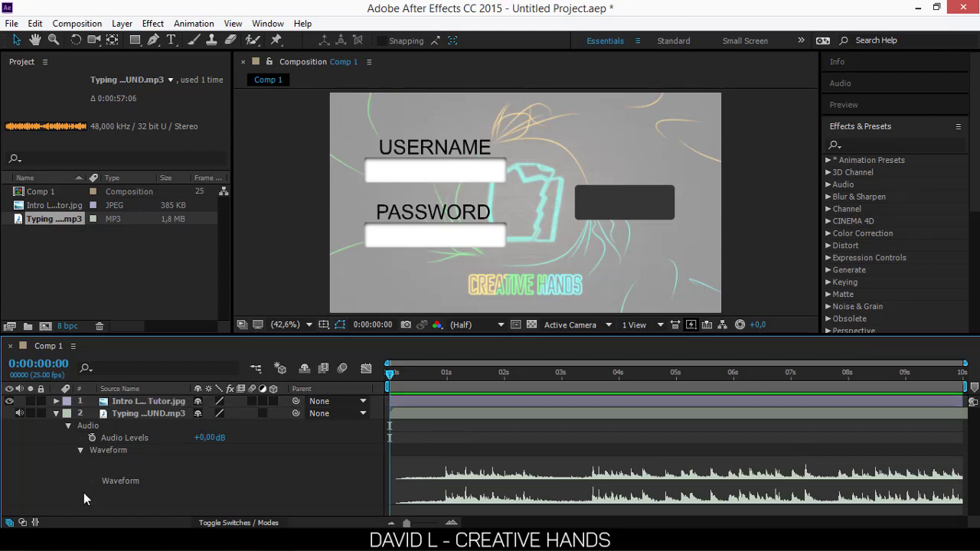
{"action": "left_click", "coordinate": [135, 39]}
{"action": "left_click", "coordinate": [385, 40]}
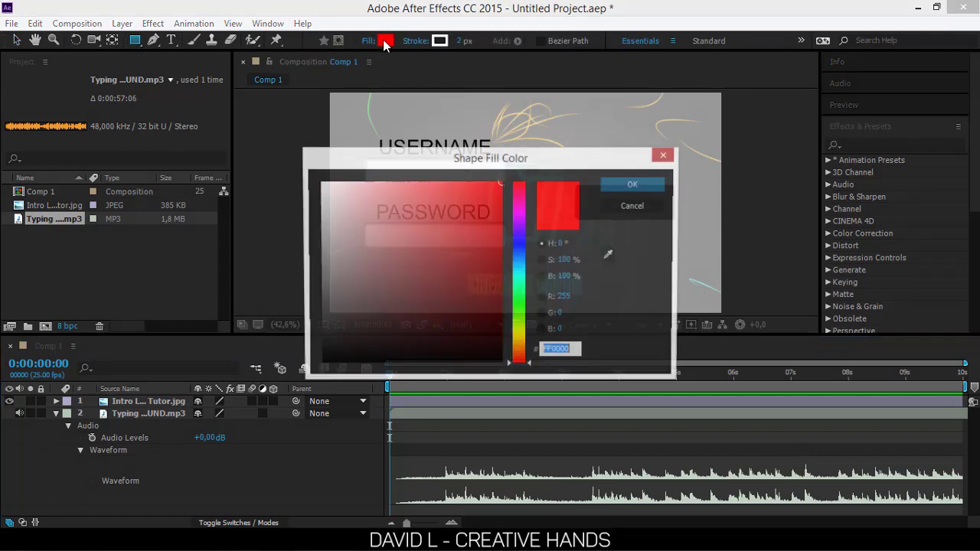
{"action": "left_click", "coordinate": [611, 255]}
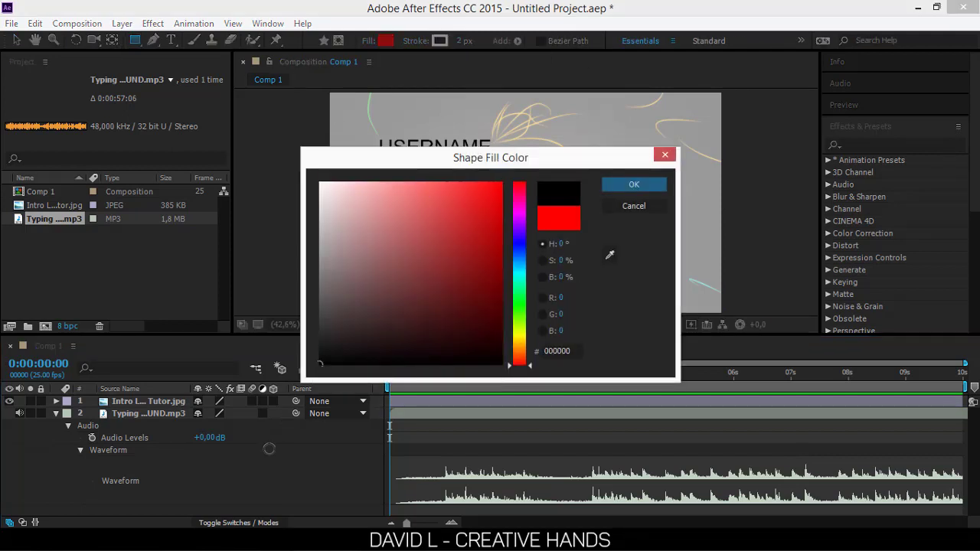
{"action": "left_click", "coordinate": [626, 186]}
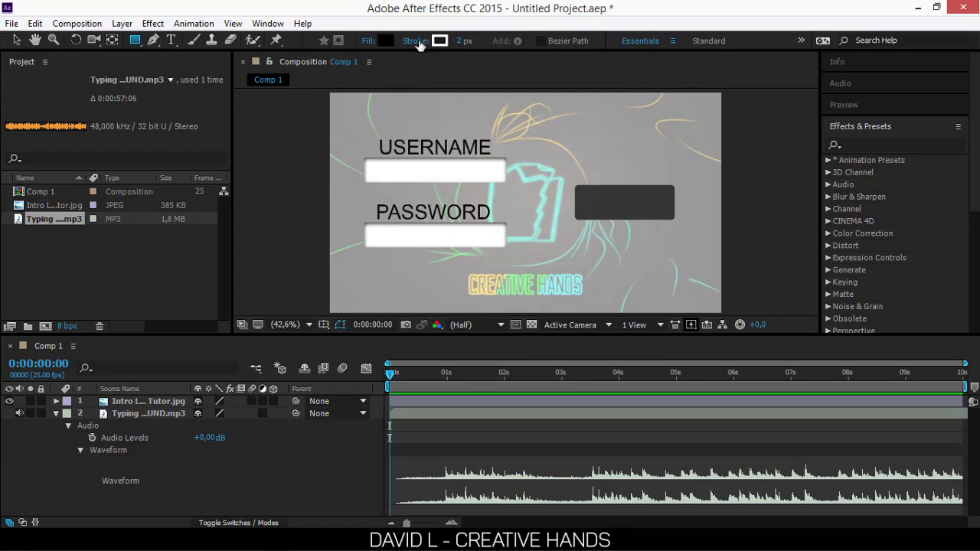
{"action": "left_click", "coordinate": [416, 40]}
{"action": "left_click", "coordinate": [417, 231]}
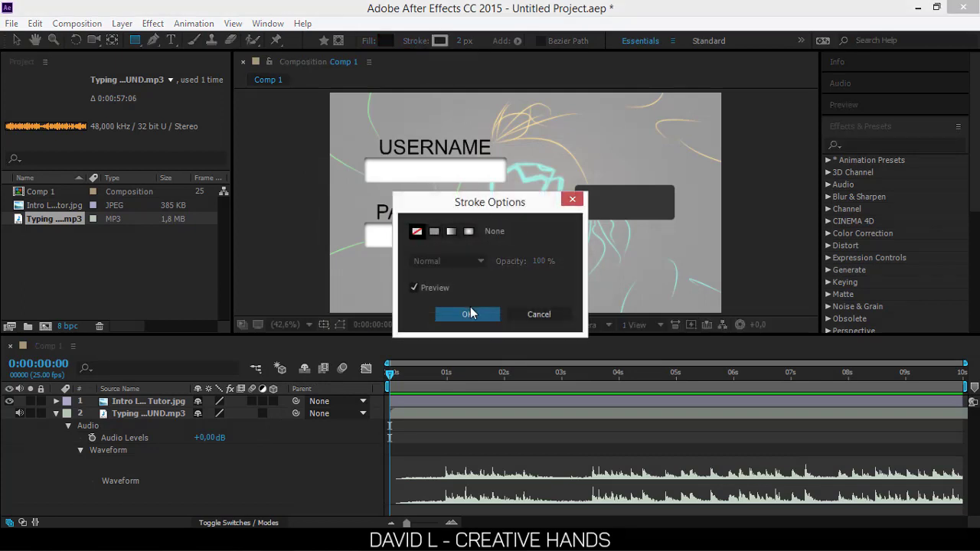
{"action": "left_click", "coordinate": [469, 315]}
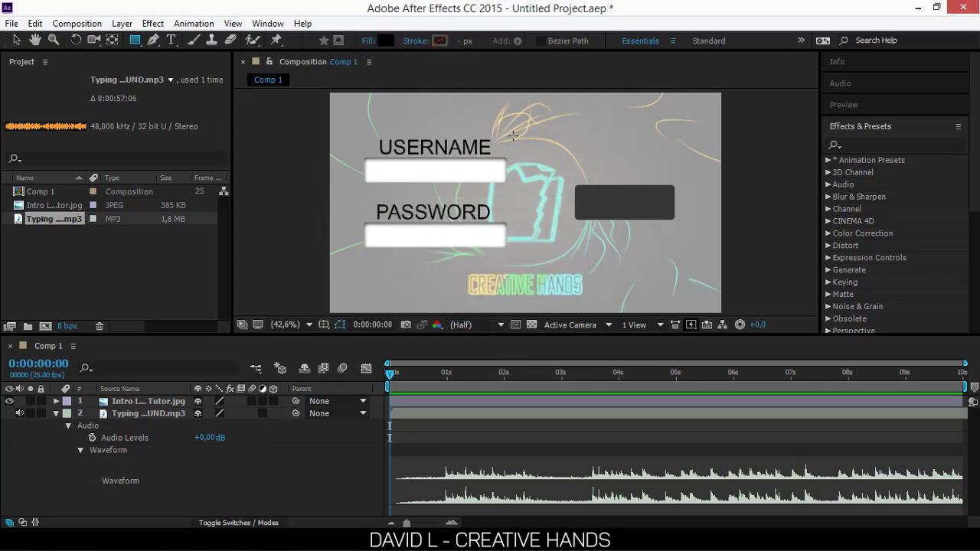
{"action": "left_click_drag", "start_coordinate": [521, 140], "coordinate": [521, 176]}
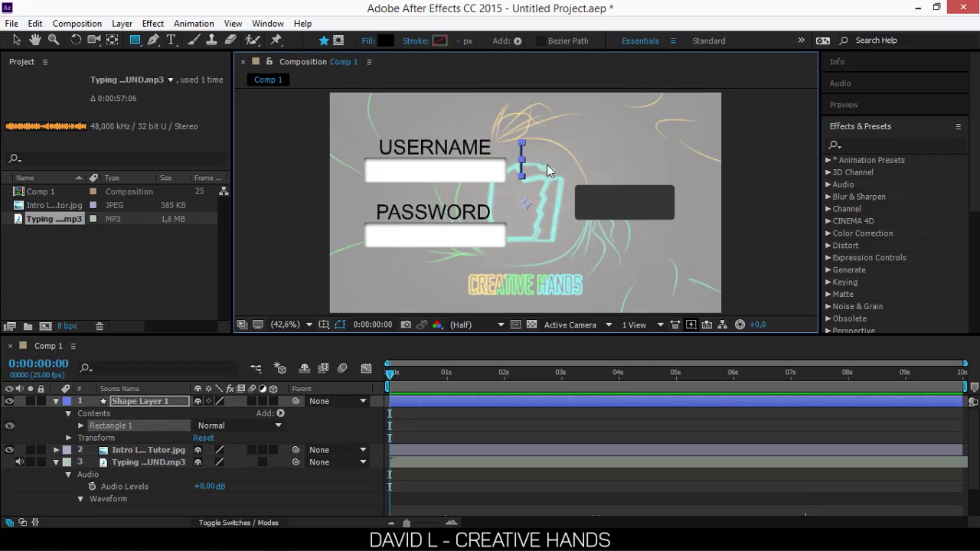
{"action": "left_click_drag", "start_coordinate": [547, 164], "coordinate": [569, 173]}
{"action": "key", "text": "ctrl+z"}
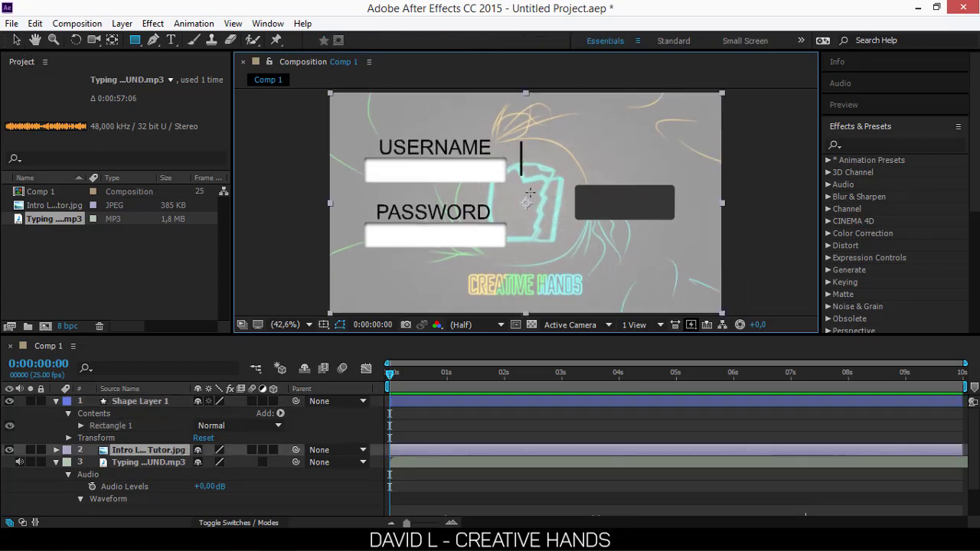
{"action": "left_click", "coordinate": [167, 435]}
{"action": "key", "text": "Delete"}
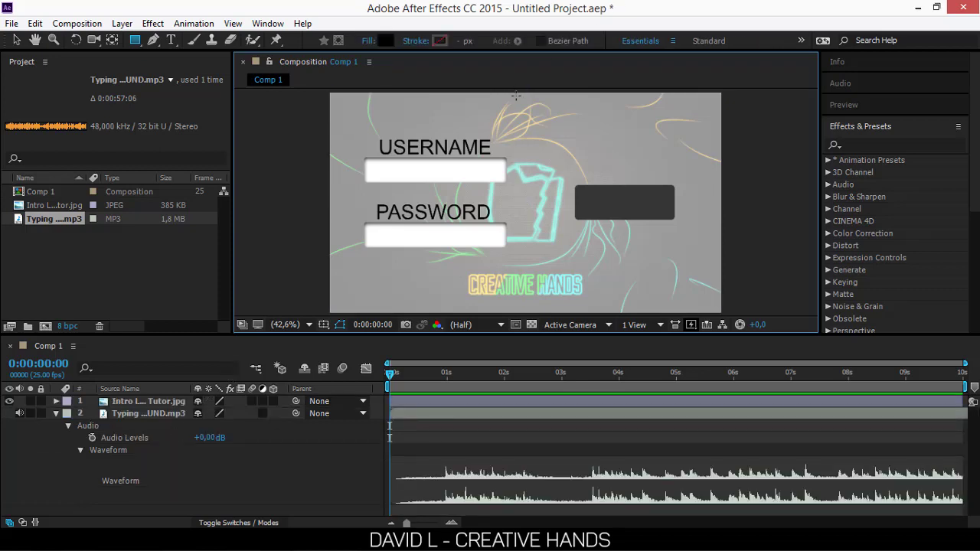
- Create a composition-sized black rectangle shape layer and shrink it about its centre to a small upright block
{"action": "double_click", "coordinate": [135, 40]}
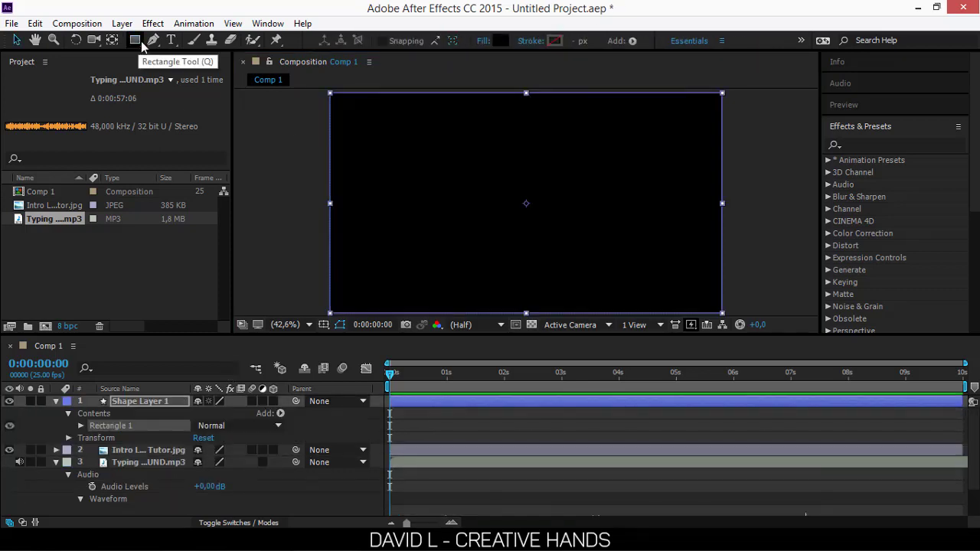
{"action": "left_click", "coordinate": [16, 39]}
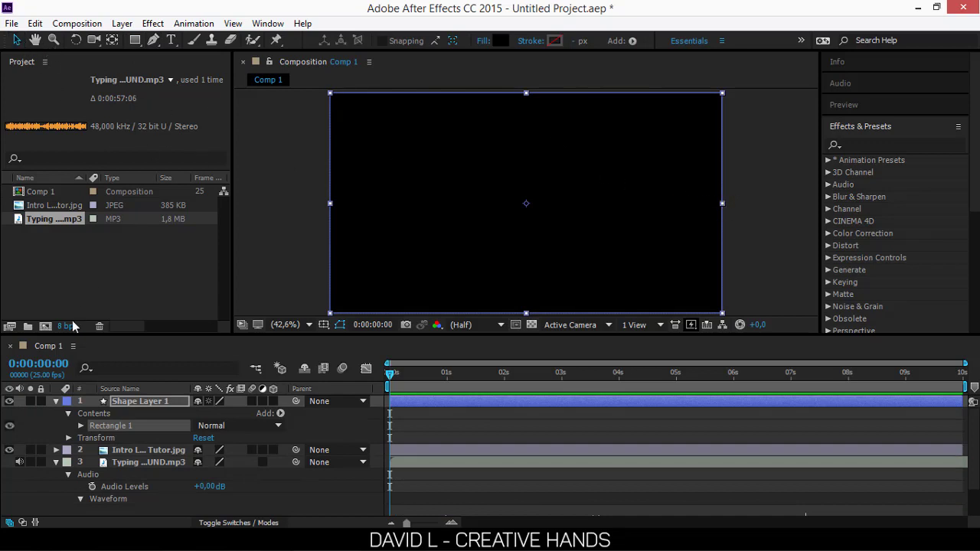
{"action": "left_click", "coordinate": [128, 401]}
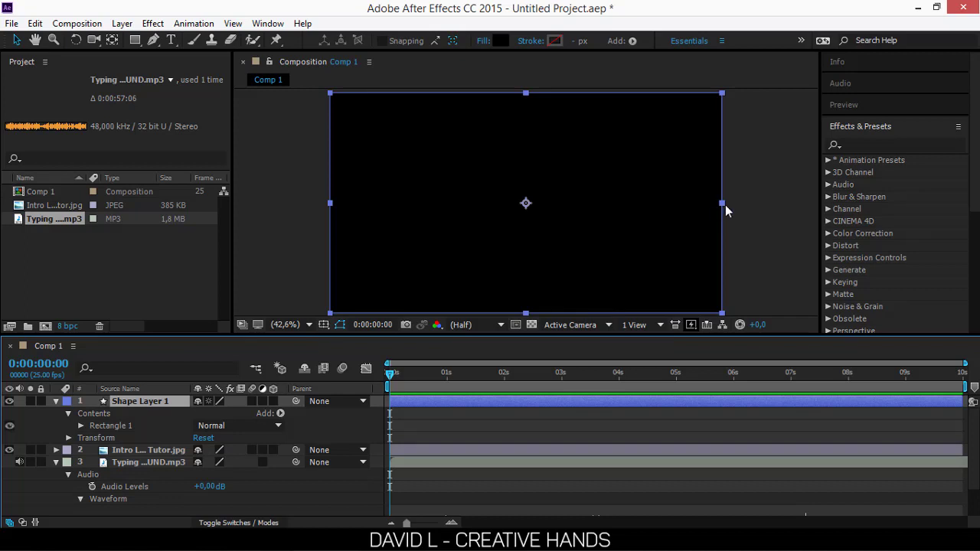
{"action": "left_click_drag", "start_coordinate": [724, 203], "coordinate": [537, 201]}
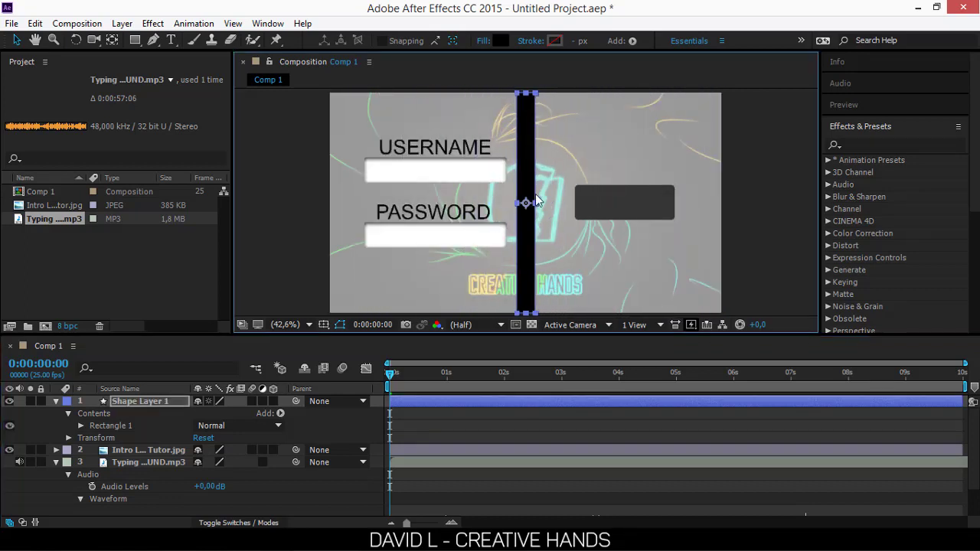
{"action": "left_click_drag", "start_coordinate": [525, 97], "coordinate": [533, 202]}
- Narrow the black block to a thin vertical cursor bar and shorten it symmetrically about its centre
{"action": "scroll", "coordinate": [526, 204], "scroll_direction": "up", "scroll_amount": 4}
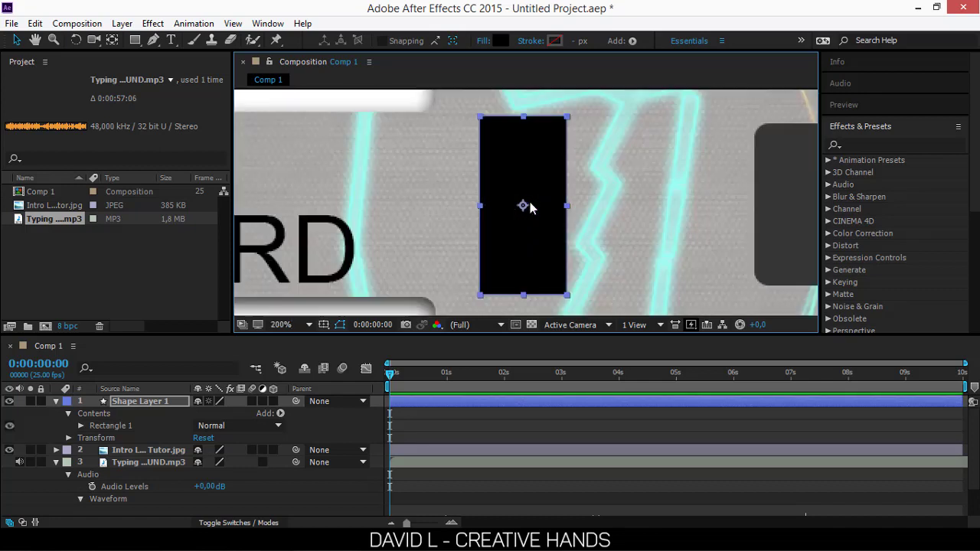
{"action": "left_click_drag", "start_coordinate": [568, 204], "coordinate": [527, 209]}
{"action": "scroll", "coordinate": [527, 208], "scroll_direction": "up", "scroll_amount": 2}
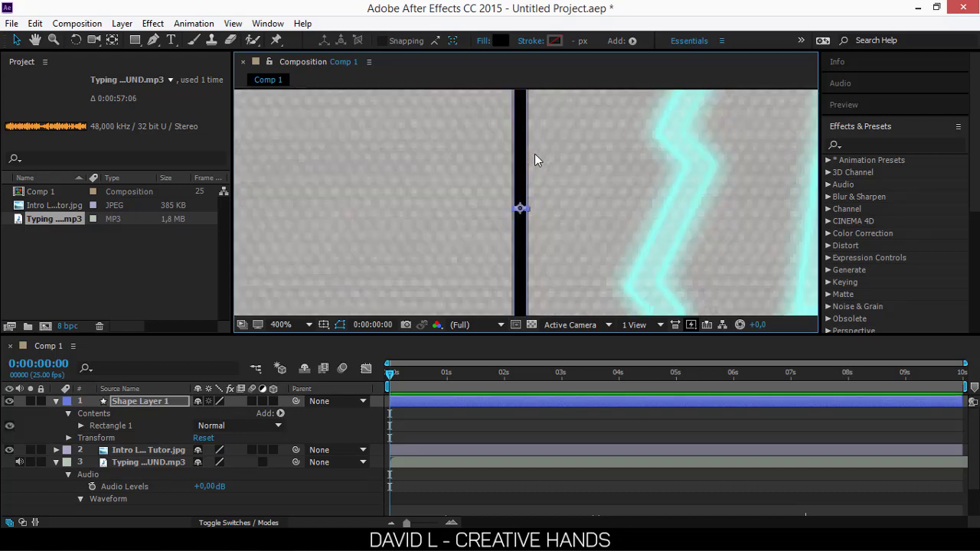
{"action": "left_click_drag", "start_coordinate": [541, 148], "coordinate": [547, 267]}
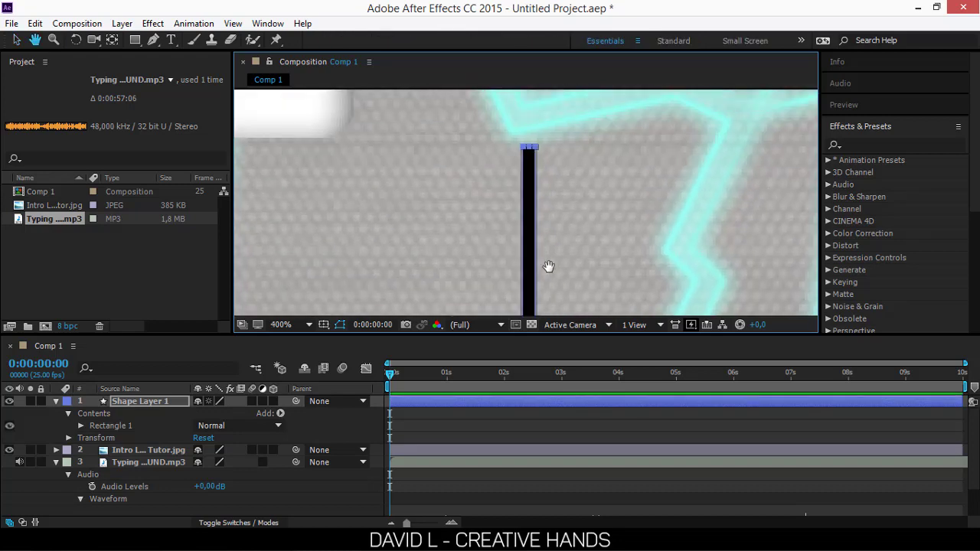
{"action": "left_click_drag", "start_coordinate": [528, 150], "coordinate": [528, 217]}
{"action": "left_click_drag", "start_coordinate": [556, 261], "coordinate": [567, 176]}
{"action": "left_click_drag", "start_coordinate": [591, 217], "coordinate": [565, 175]}
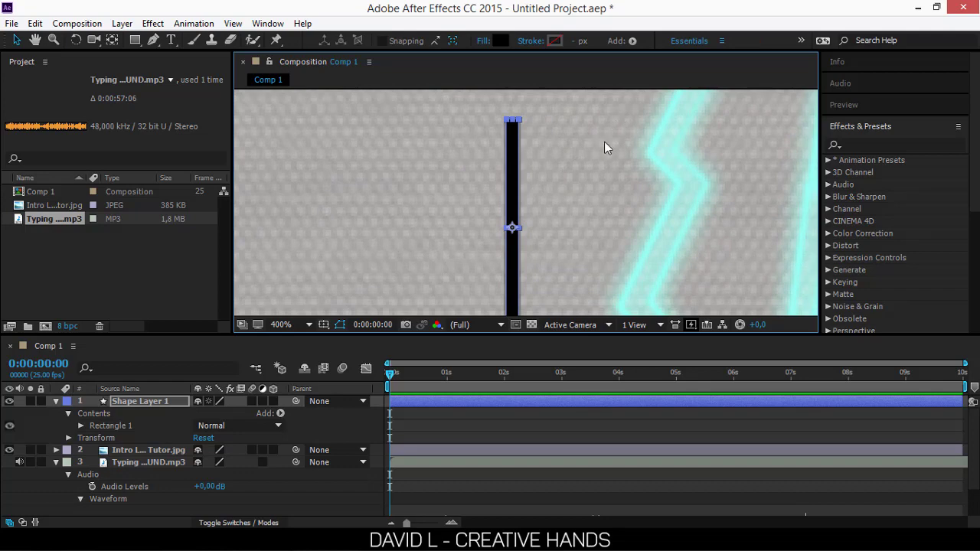
{"action": "left_click_drag", "start_coordinate": [577, 146], "coordinate": [574, 119]}
{"action": "mouse_move", "coordinate": [607, 211]}
{"action": "left_mouse_down"}
{"action": "mouse_move", "coordinate": [604, 230]}
{"action": "mouse_move", "coordinate": [617, 218]}
{"action": "left_mouse_up"}
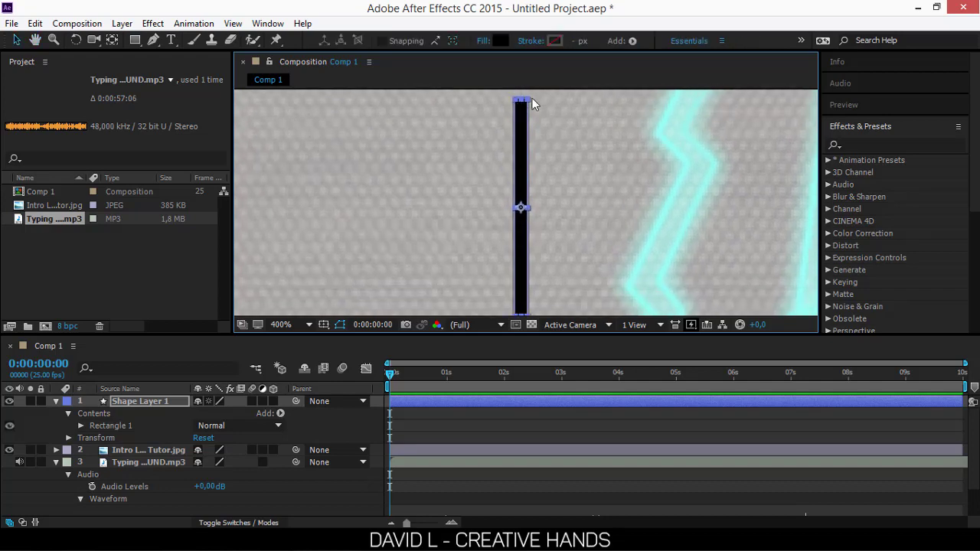
{"action": "left_click_drag", "start_coordinate": [524, 98], "coordinate": [519, 160]}
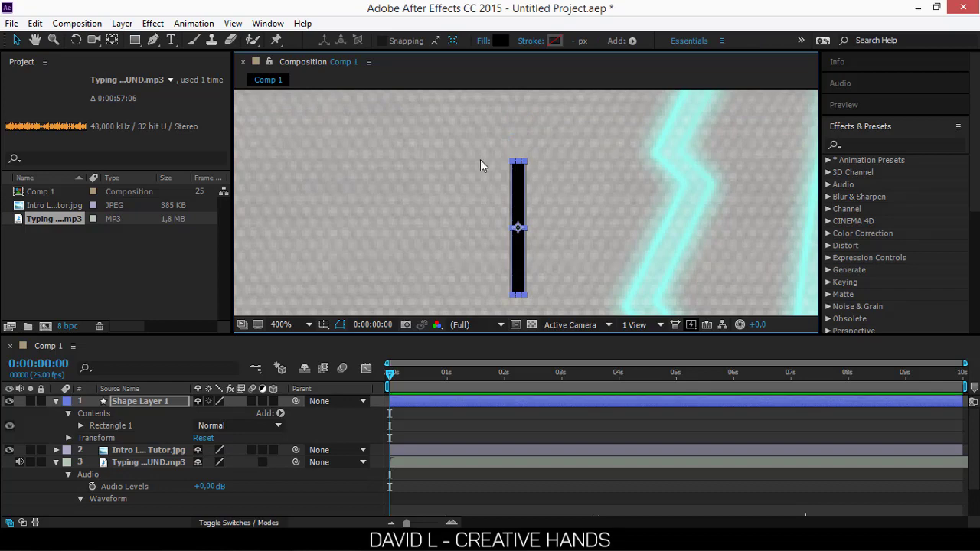
- Move the cursor bar inside the right end of the USERNAME field, undoing any accidental shift of the login image
{"action": "left_click_drag", "start_coordinate": [511, 206], "coordinate": [338, 11]}
{"action": "left_click_drag", "start_coordinate": [459, 153], "coordinate": [583, 320]}
{"action": "left_click_drag", "start_coordinate": [465, 196], "coordinate": [357, 108]}
{"action": "left_click_drag", "start_coordinate": [464, 179], "coordinate": [569, 256]}
{"action": "scroll", "coordinate": [536, 240], "scroll_direction": "down", "scroll_amount": 1}
{"action": "left_click", "coordinate": [533, 234]}
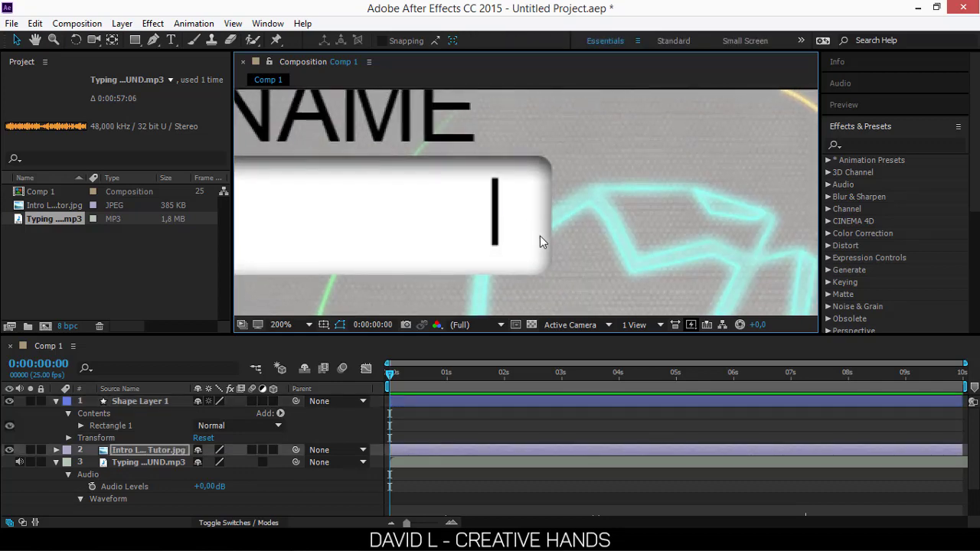
{"action": "key", "text": "ctrl+z"}
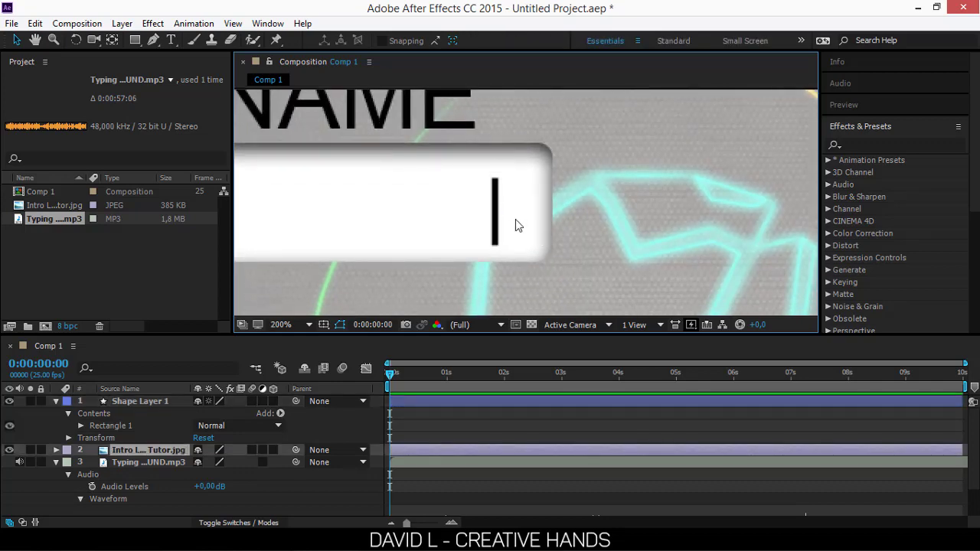
- Lengthen the cursor bar on Shape Layer 1 so it spans most of the USERNAME field's height
{"action": "left_click", "coordinate": [164, 401]}
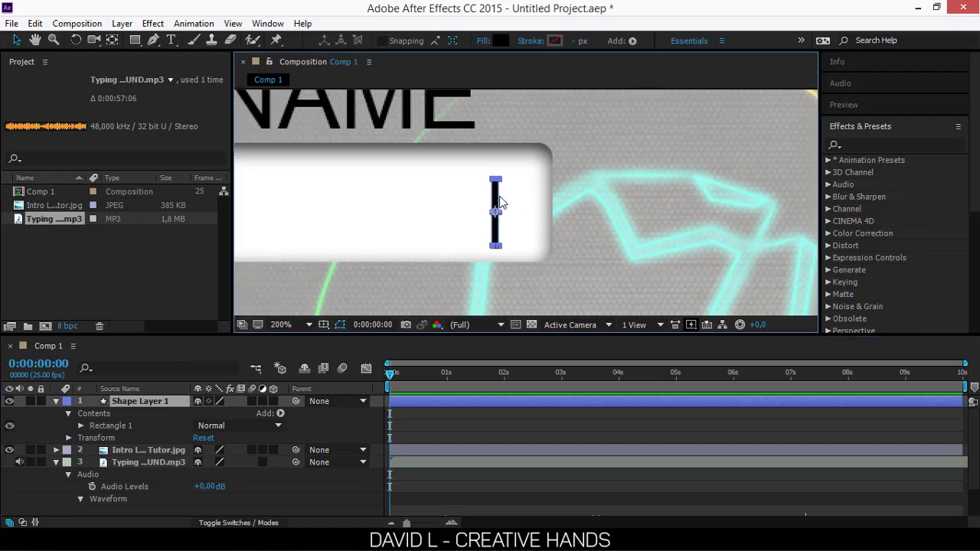
{"action": "key", "text": "period"}
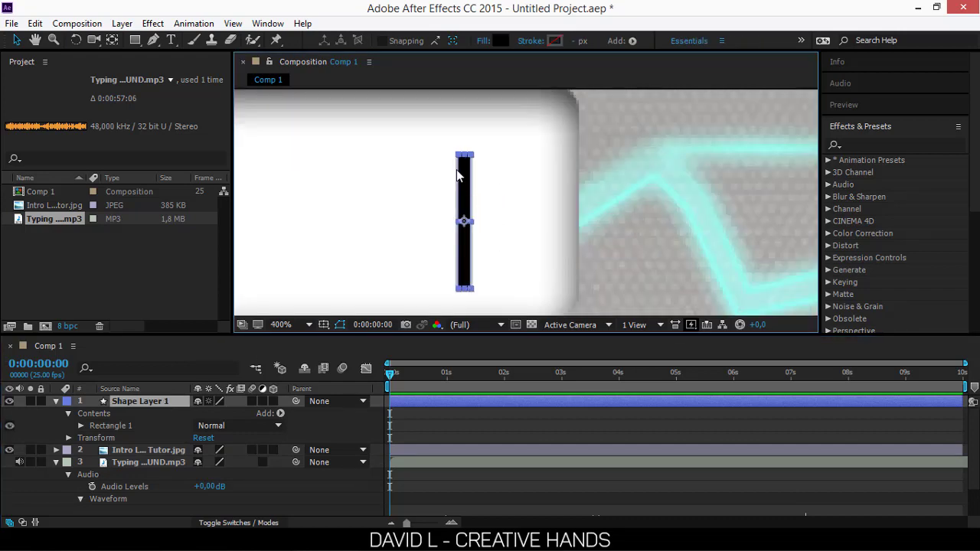
{"action": "left_click_drag", "start_coordinate": [466, 159], "coordinate": [472, 134]}
{"action": "key", "text": "comma"}
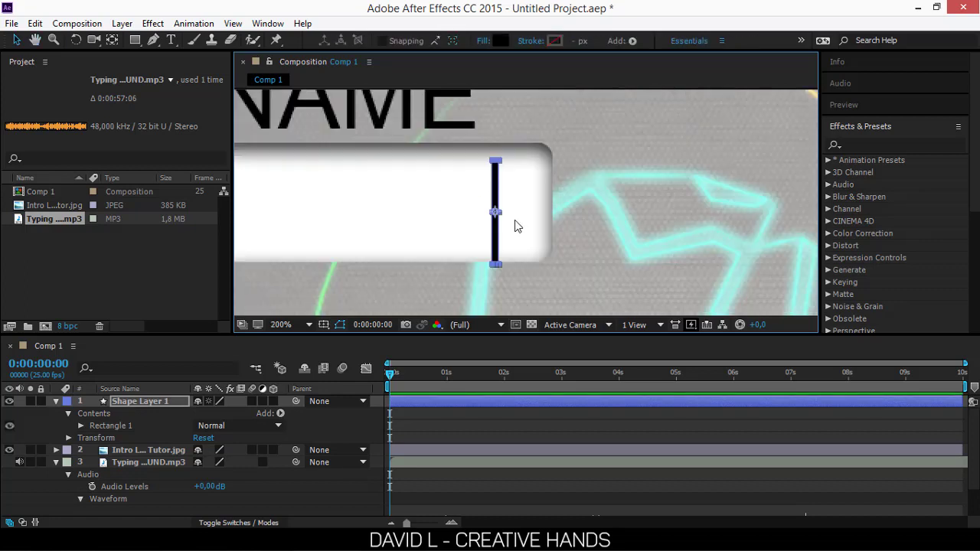
{"action": "key", "text": "period"}
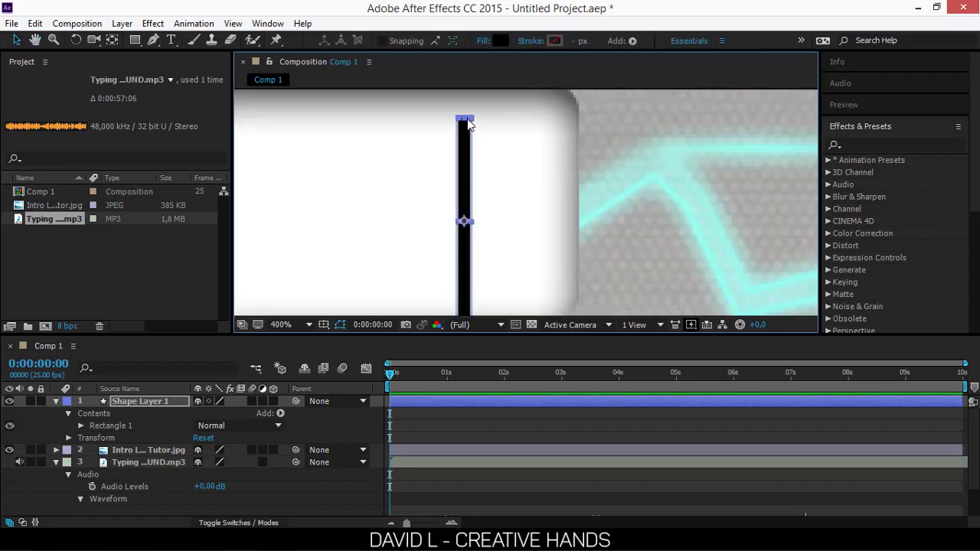
{"action": "left_click_drag", "start_coordinate": [467, 123], "coordinate": [466, 132]}
{"action": "key", "text": "comma"}
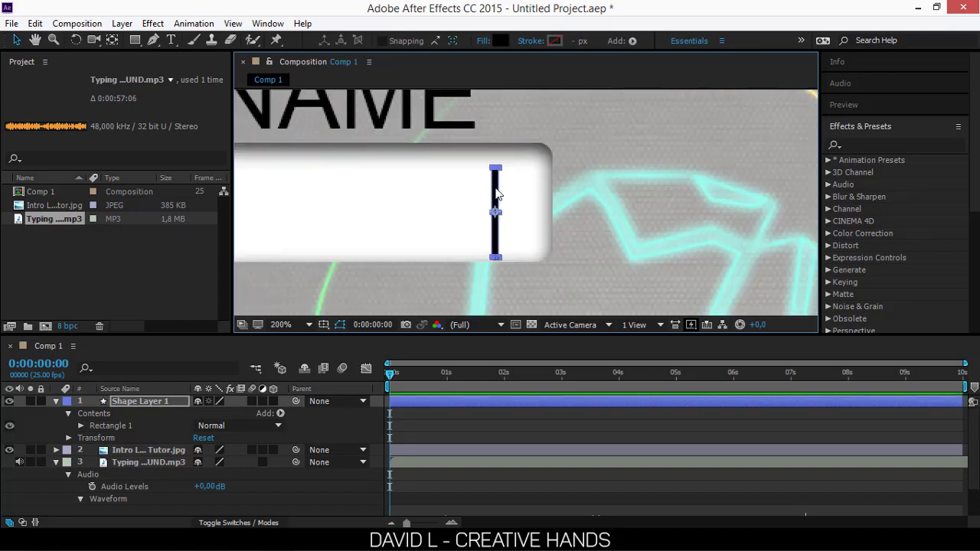
- Undo the accidental move of the login image and select Shape Layer 1 again
{"action": "key", "text": "comma"}
{"action": "left_click_drag", "start_coordinate": [448, 219], "coordinate": [549, 234]}
{"action": "key", "text": "ctrl+z"}
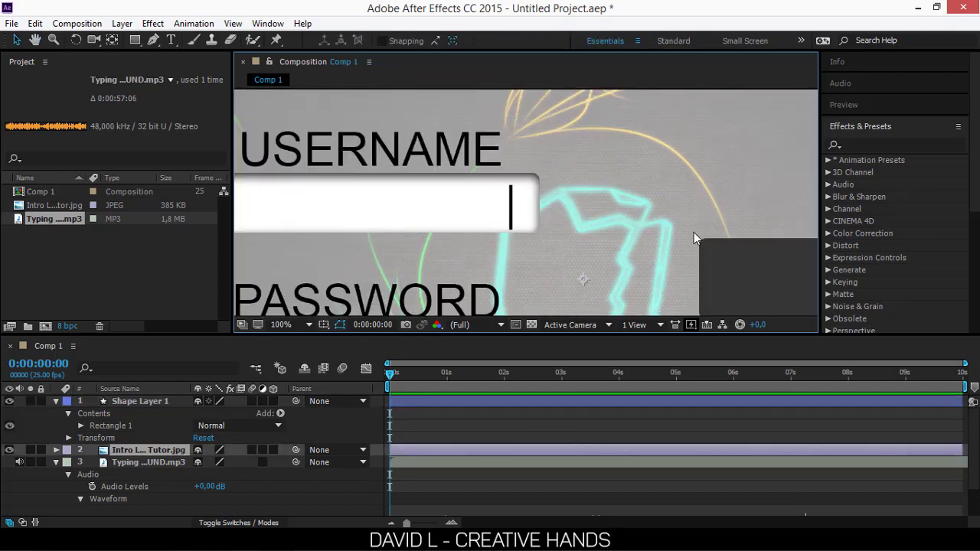
{"action": "scroll", "coordinate": [619, 213], "scroll_direction": "down", "scroll_amount": 1}
{"action": "left_click", "coordinate": [162, 404]}
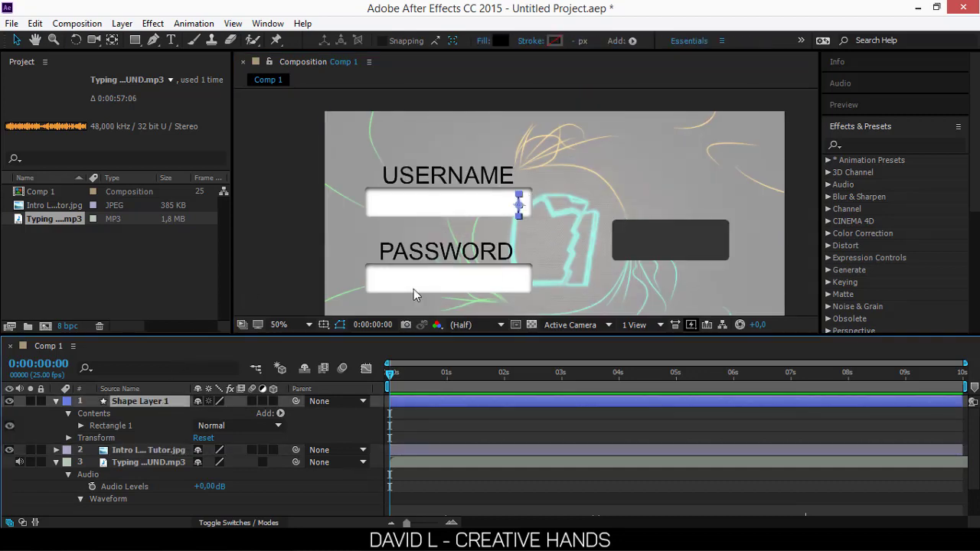
- Move the cursor bar from the far end of the USERNAME field to just inside its starting edge
{"action": "scroll", "coordinate": [517, 202], "scroll_direction": "up", "scroll_amount": 2}
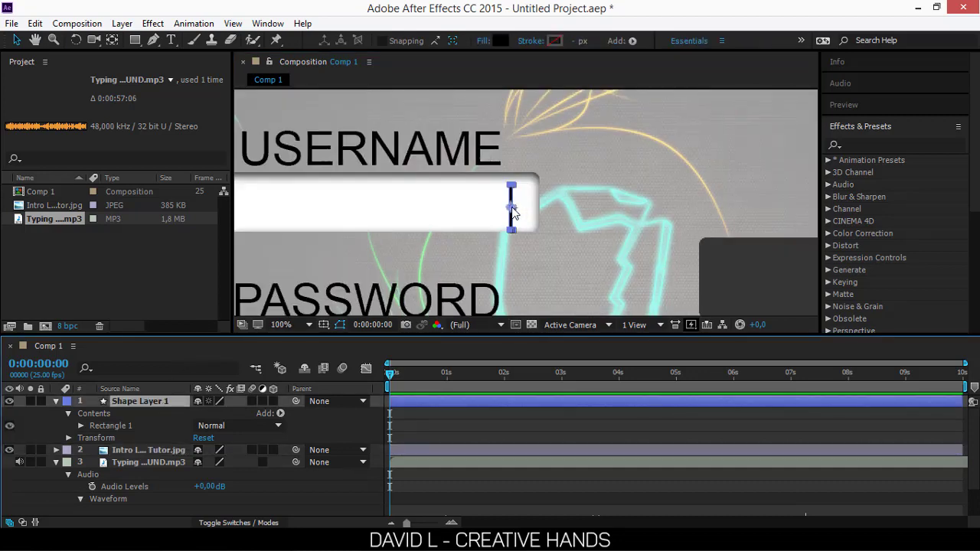
{"action": "left_click_drag", "start_coordinate": [510, 199], "coordinate": [276, 180]}
{"action": "key", "text": "space"}
{"action": "left_click_drag", "start_coordinate": [362, 185], "coordinate": [590, 221]}
{"action": "key", "text": "v"}
{"action": "left_click_drag", "start_coordinate": [512, 221], "coordinate": [446, 228]}
- Preview the typing sound and shift its layer about one second earlier so the first keystrokes fall at the composition's start
{"action": "scroll", "coordinate": [160, 455], "scroll_direction": "down", "scroll_amount": 2}
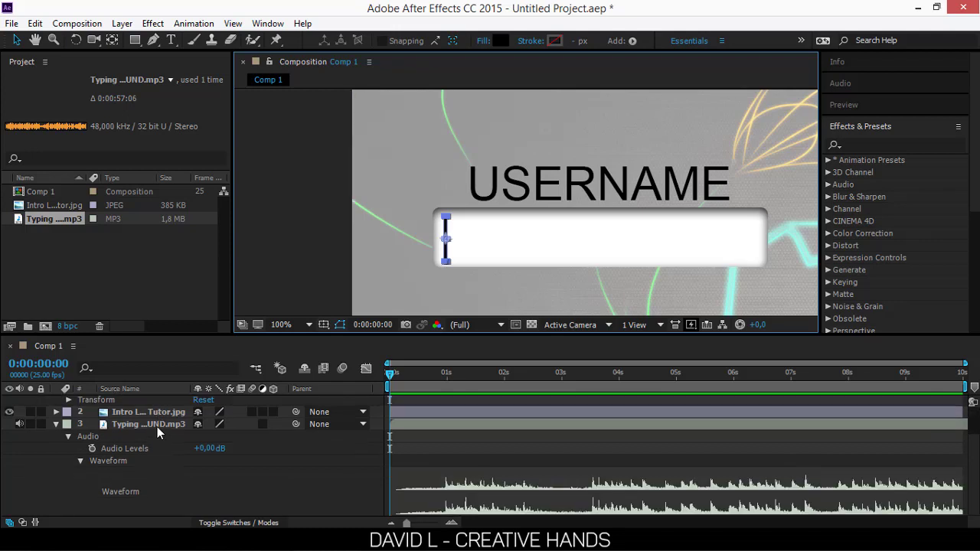
{"action": "left_click", "coordinate": [157, 427]}
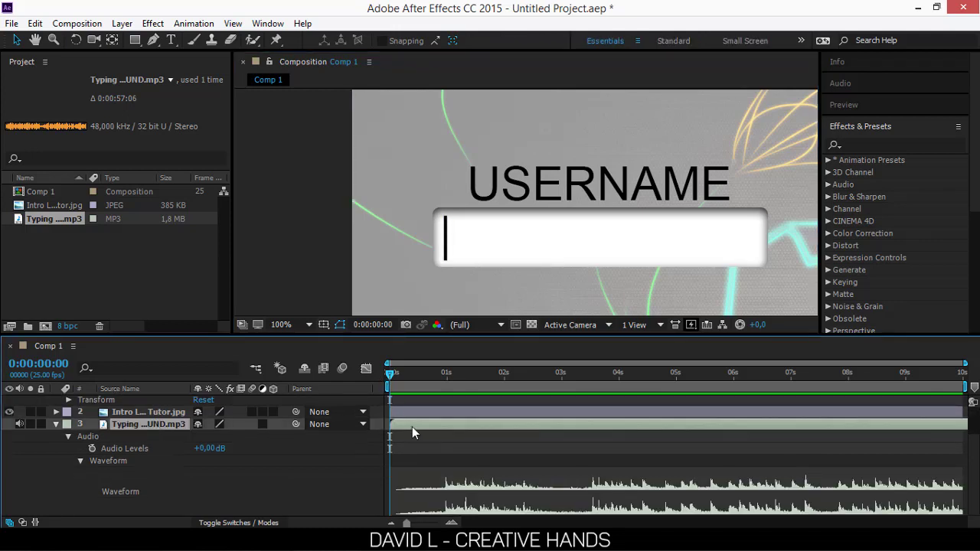
{"action": "key", "text": "space"}
{"action": "key", "text": "space"}
{"action": "left_click", "coordinate": [427, 430]}
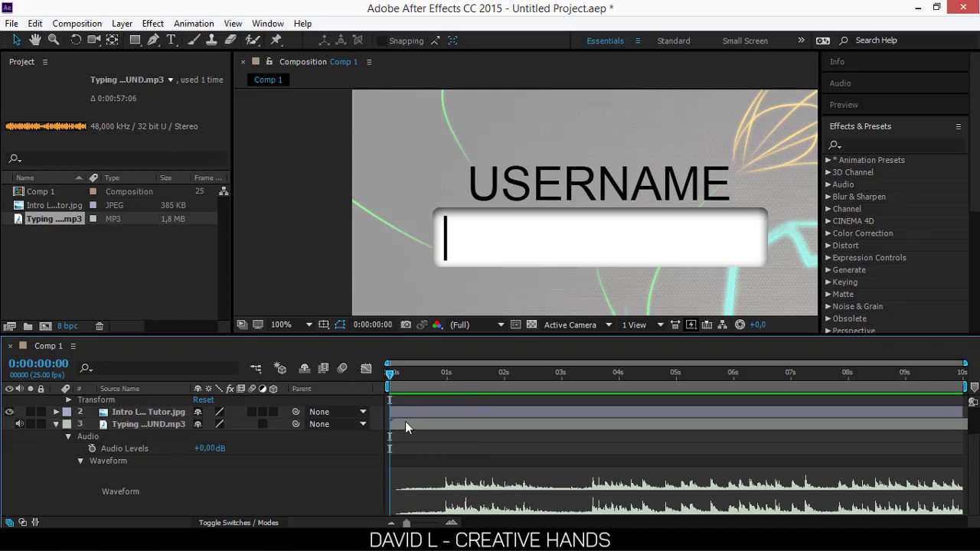
{"action": "left_click", "coordinate": [391, 424]}
{"action": "left_click_drag", "start_coordinate": [392, 424], "coordinate": [409, 434]}
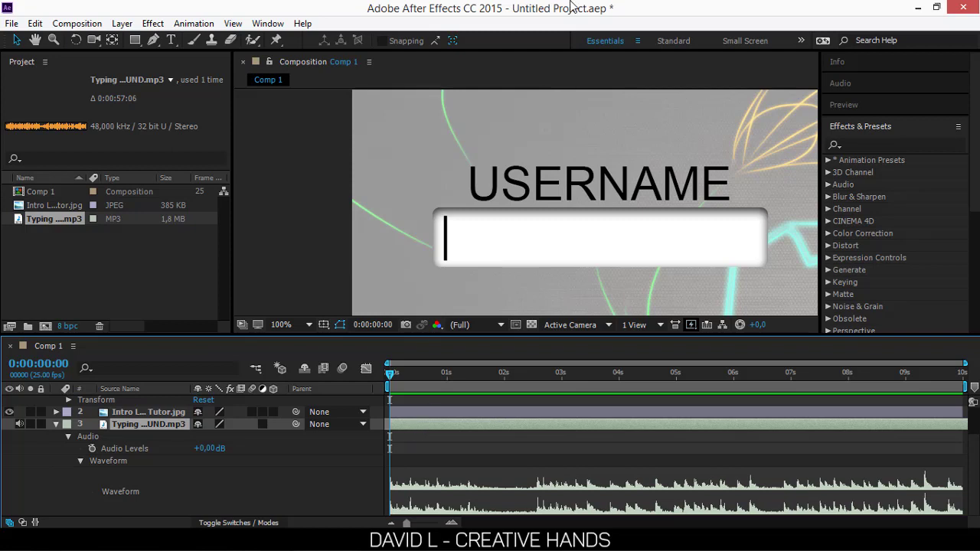
- Enable Opacity keyframing on Shape Layer 1 at frame 0 and add further 100% keyframes at frames 4 and 8
{"action": "scroll", "coordinate": [150, 413], "scroll_direction": "up", "scroll_amount": 1}
{"action": "left_click", "coordinate": [152, 401]}
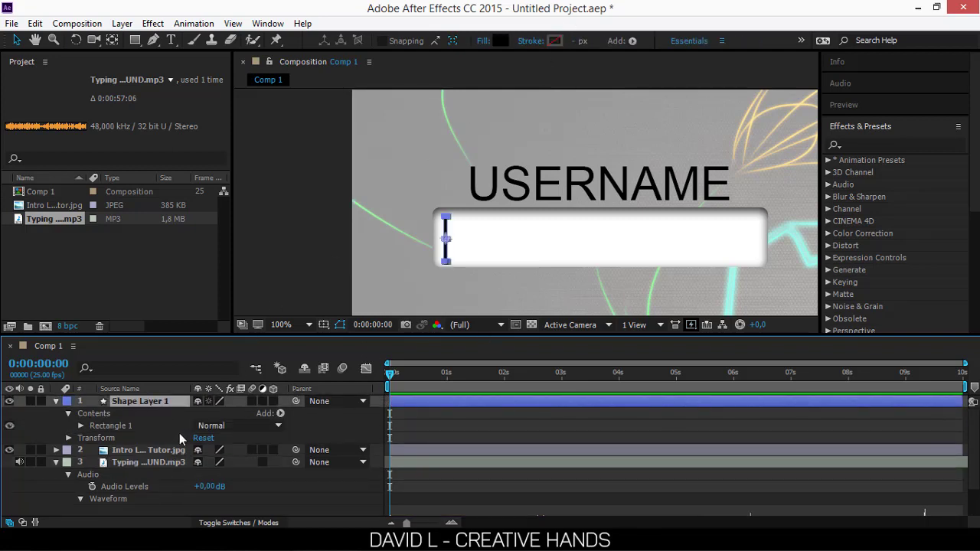
{"action": "key", "text": "t"}
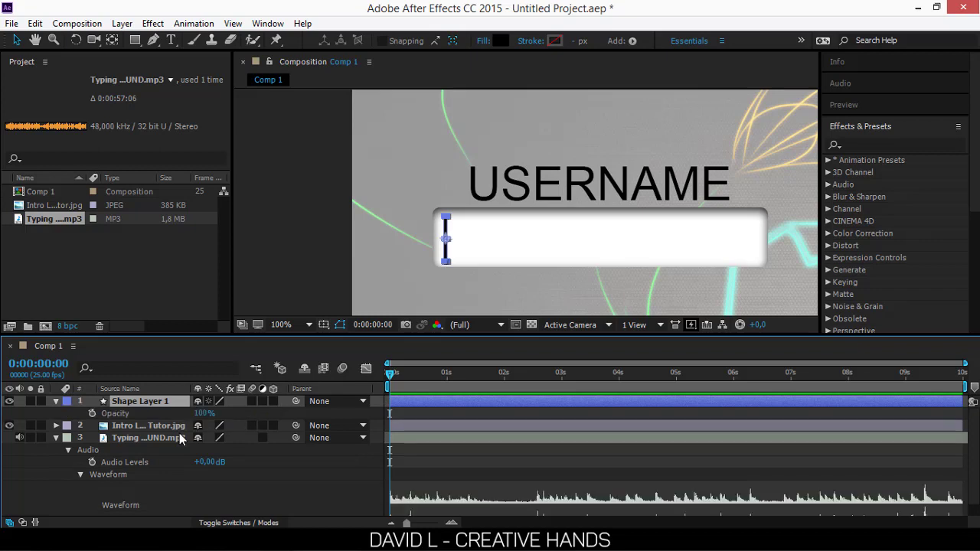
{"action": "left_click", "coordinate": [92, 414]}
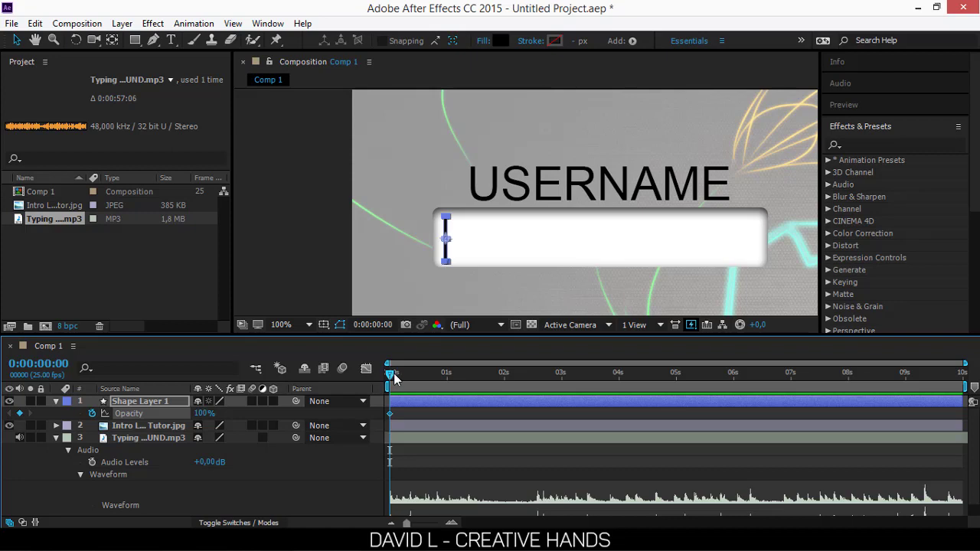
{"action": "mouse_move", "coordinate": [394, 377]}
{"action": "left_mouse_down"}
{"action": "mouse_move", "coordinate": [416, 374]}
{"action": "mouse_move", "coordinate": [407, 383]}
{"action": "left_mouse_up"}
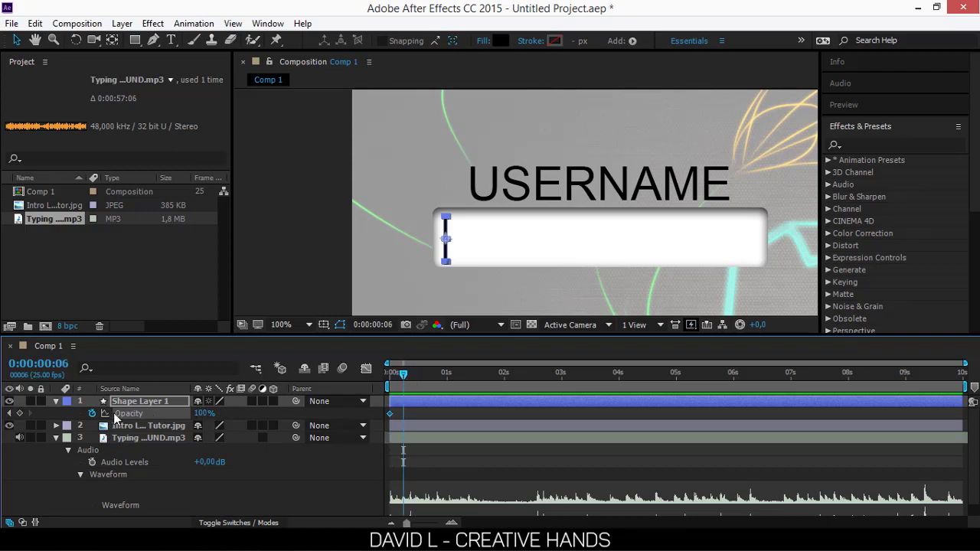
{"action": "left_click", "coordinate": [20, 414]}
{"action": "left_click", "coordinate": [406, 382]}
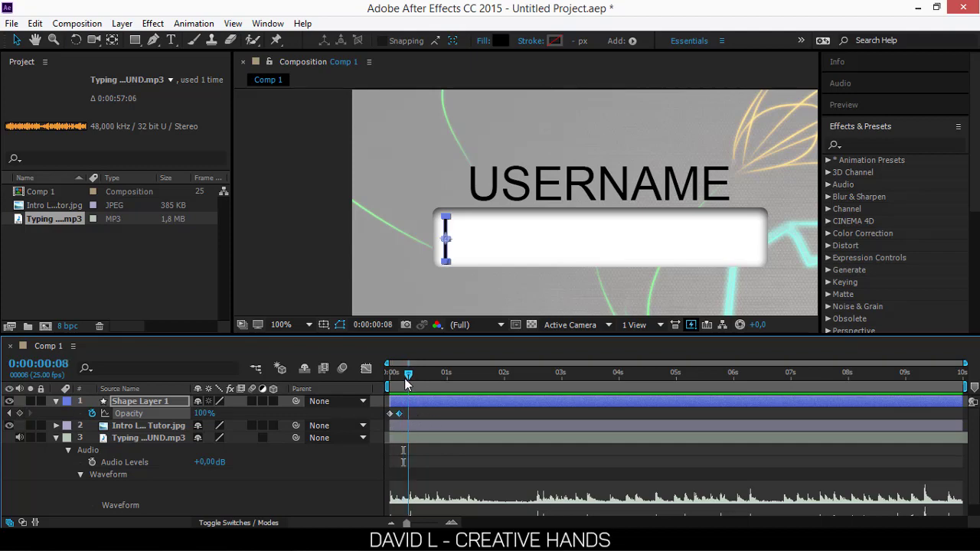
{"action": "left_click", "coordinate": [19, 414]}
- Add 100% Opacity keyframes to Shape Layer 1 at frames 12 and 16
{"action": "key", "text": "Page_Down"}
{"action": "key", "text": "Page_Down"}
{"action": "key", "text": "Page_Down"}
{"action": "key", "text": "Page_Down"}
{"action": "key", "text": "Page_Down"}
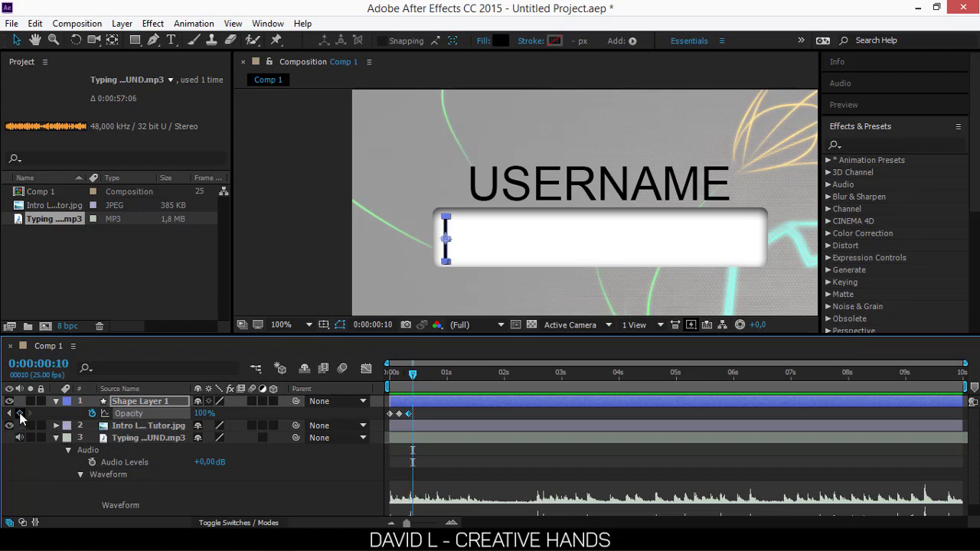
{"action": "key", "text": "Page_Up"}
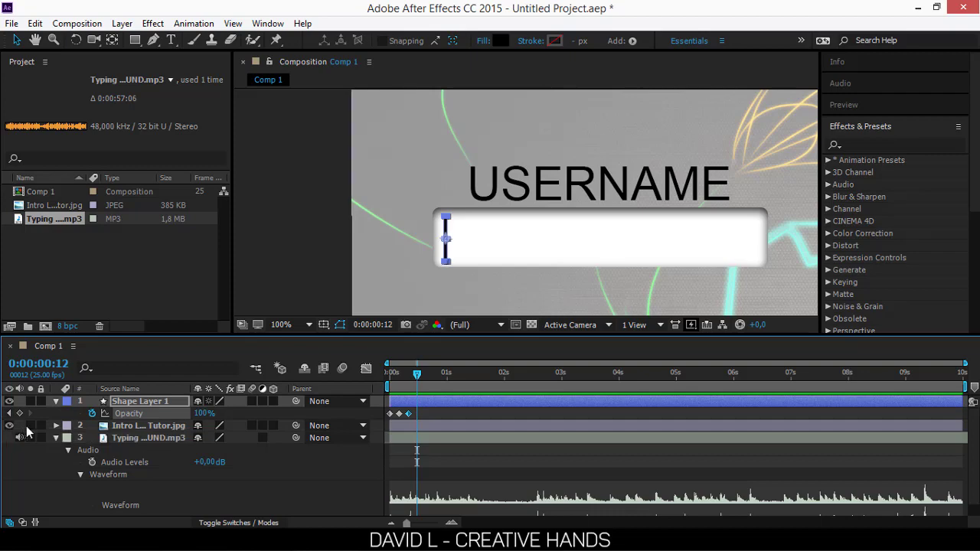
{"action": "left_click", "coordinate": [19, 414]}
{"action": "key", "text": "Page_Down"}
{"action": "key", "text": "Page_Down"}
{"action": "key", "text": "Page_Down"}
{"action": "key", "text": "Page_Down"}
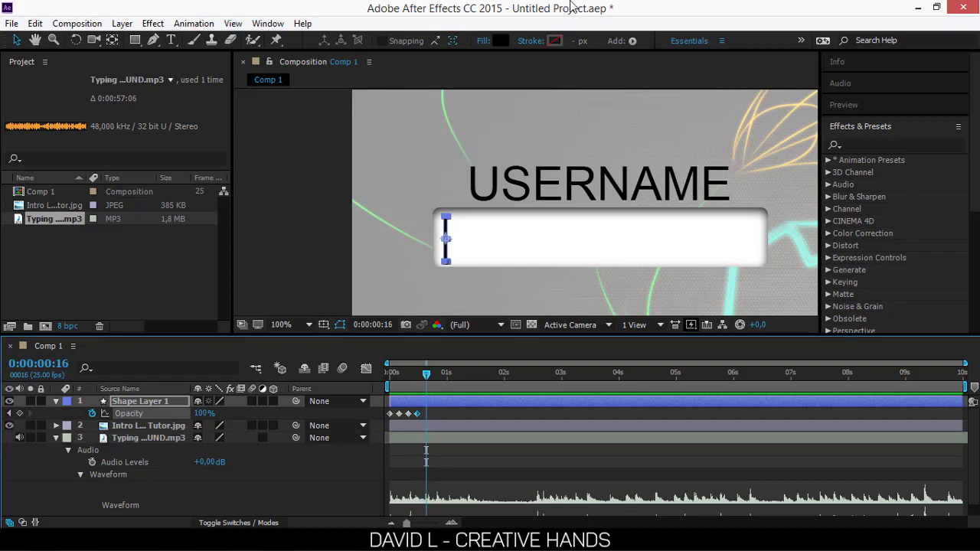
{"action": "left_click", "coordinate": [20, 414]}
- Return to the start of the composition and set Shape Layer 1's first Opacity keyframe to 0%
{"action": "key", "text": "Page_Up"}
{"action": "key", "text": "Page_Up"}
{"action": "key", "text": "Page_Up"}
{"action": "key", "text": "Page_Up"}
{"action": "key", "text": "Page_Up"}
{"action": "key", "text": "Page_Up"}
{"action": "key", "text": "Page_Up"}
{"action": "key", "text": "Page_Up"}
{"action": "key", "text": "Page_Up"}
{"action": "key", "text": "Page_Up"}
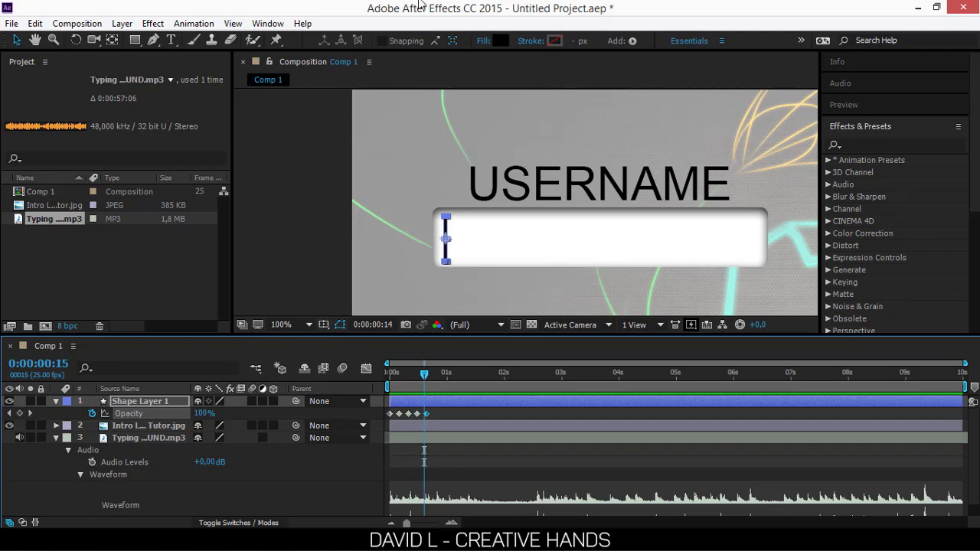
{"action": "key", "text": "Page_Up"}
{"action": "key", "text": "Page_Up"}
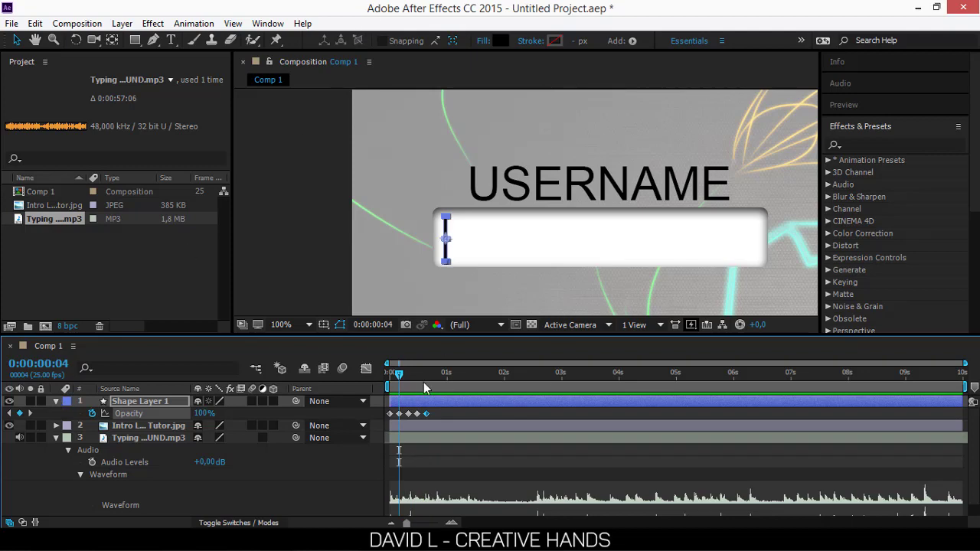
{"action": "key", "text": "Page_Up"}
{"action": "key", "text": "Page_Up"}
{"action": "key", "text": "Page_Up"}
{"action": "key", "text": "Page_Up"}
{"action": "left_click_drag", "start_coordinate": [202, 416], "coordinate": [66, 429]}
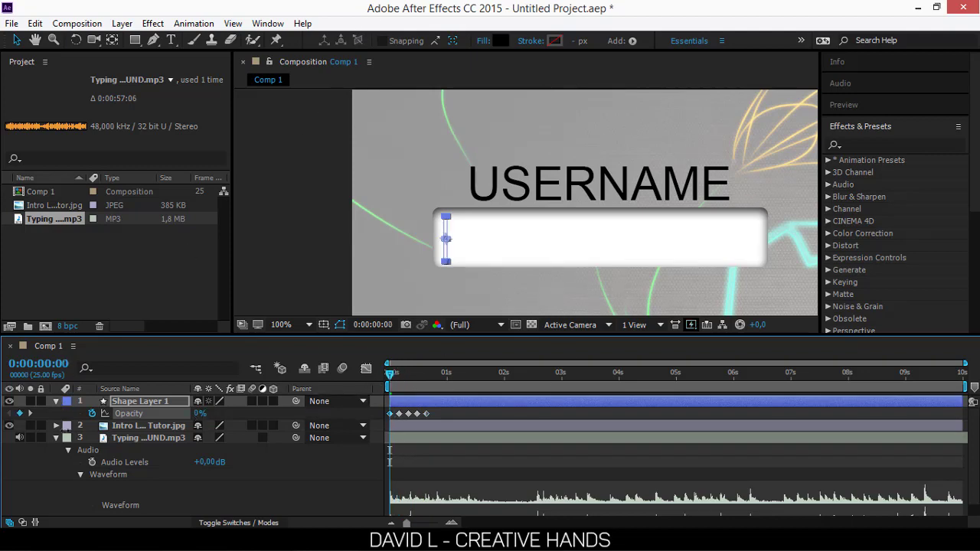
- Set Shape Layer 1's Opacity keyframes at frames 8 and 16 to 0% so the cursor blinks
{"action": "left_click", "coordinate": [30, 414]}
{"action": "left_click", "coordinate": [30, 414]}
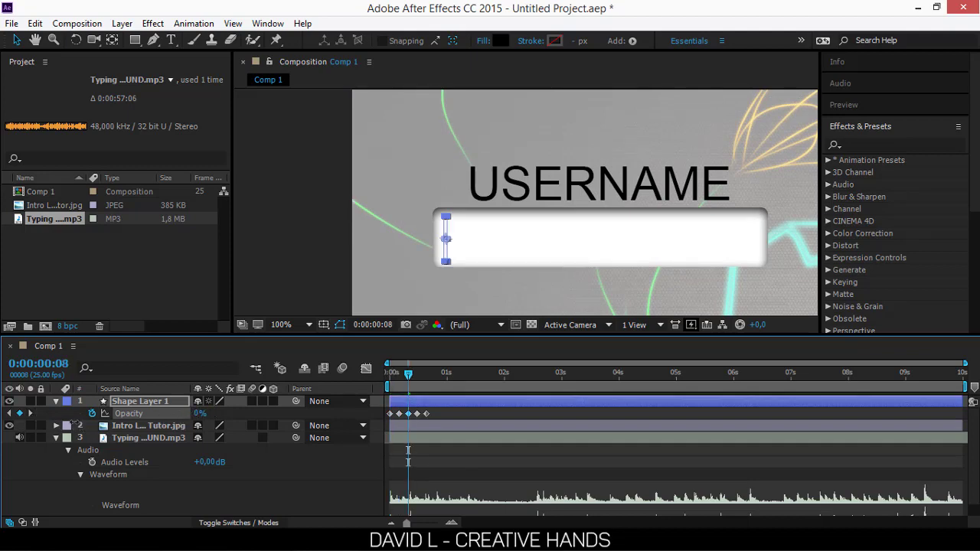
{"action": "left_click", "coordinate": [30, 414]}
{"action": "left_click", "coordinate": [30, 414]}
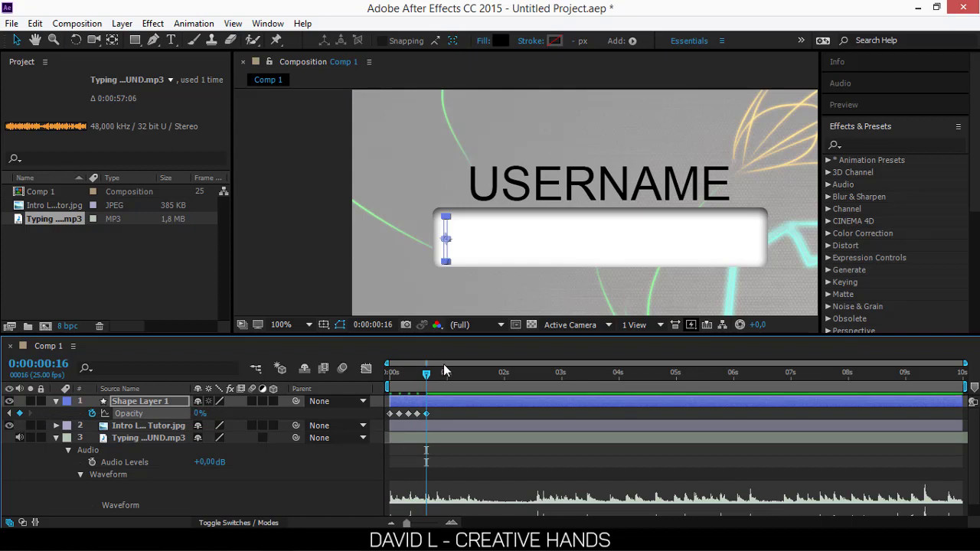
- Add a 100% Opacity keyframe to Shape Layer 1 at frame 20
{"action": "key", "text": "Page_Down"}
{"action": "key", "text": "Page_Down"}
{"action": "key", "text": "Page_Down"}
{"action": "key", "text": "Page_Down"}
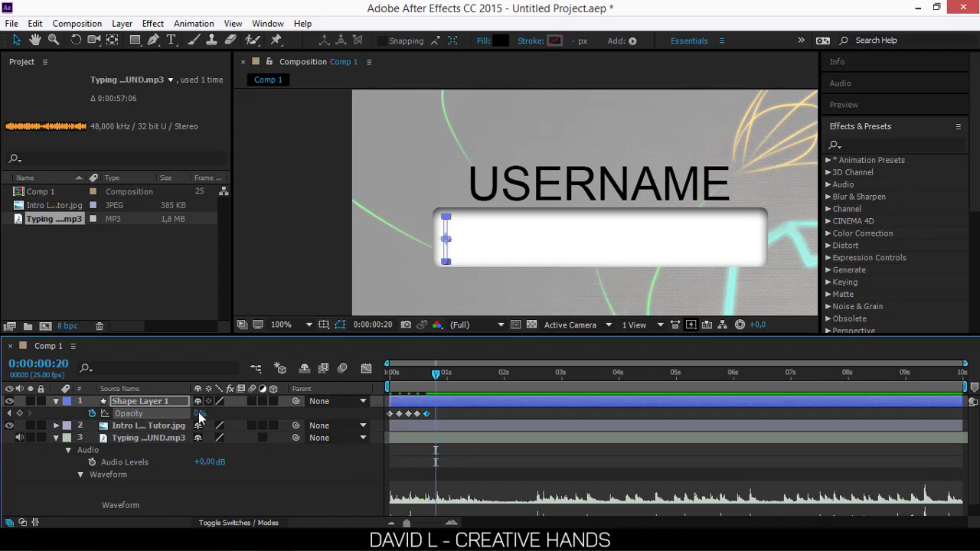
{"action": "left_click_drag", "start_coordinate": [198, 414], "coordinate": [454, 416]}
- Copy all six Opacity keyframes of Shape Layer 1 and paste them starting at 0:00:01:20
{"action": "left_click_drag", "start_coordinate": [438, 375], "coordinate": [498, 383]}
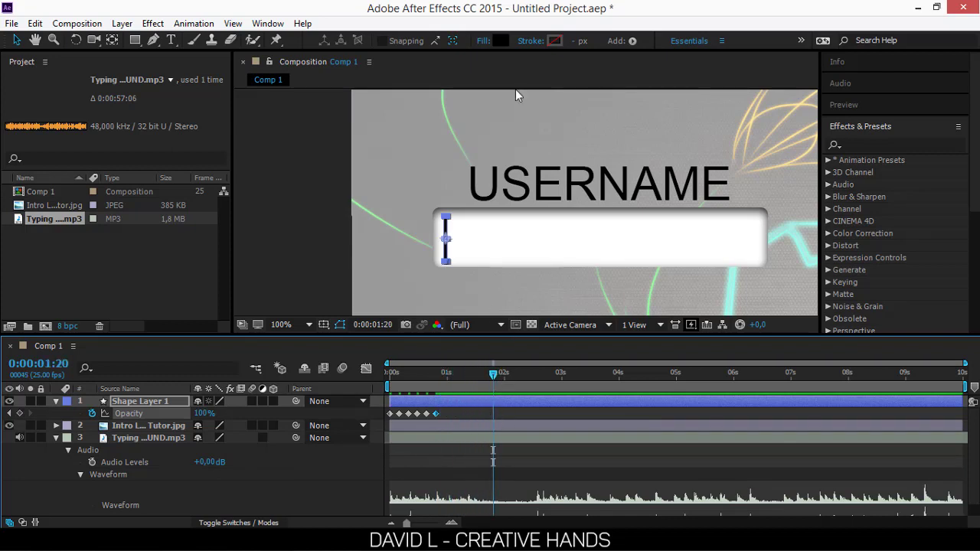
{"action": "left_click", "coordinate": [441, 421]}
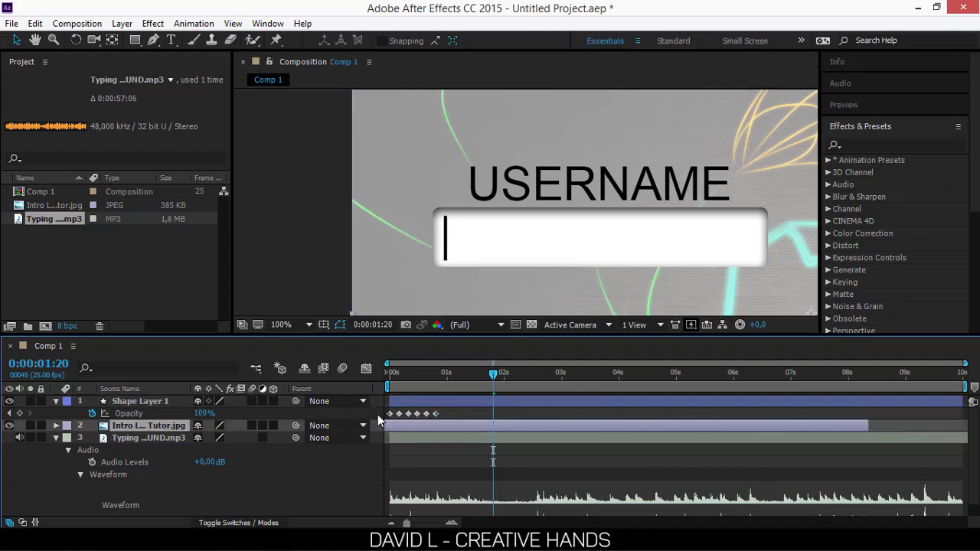
{"action": "left_click_drag", "start_coordinate": [457, 411], "coordinate": [392, 418]}
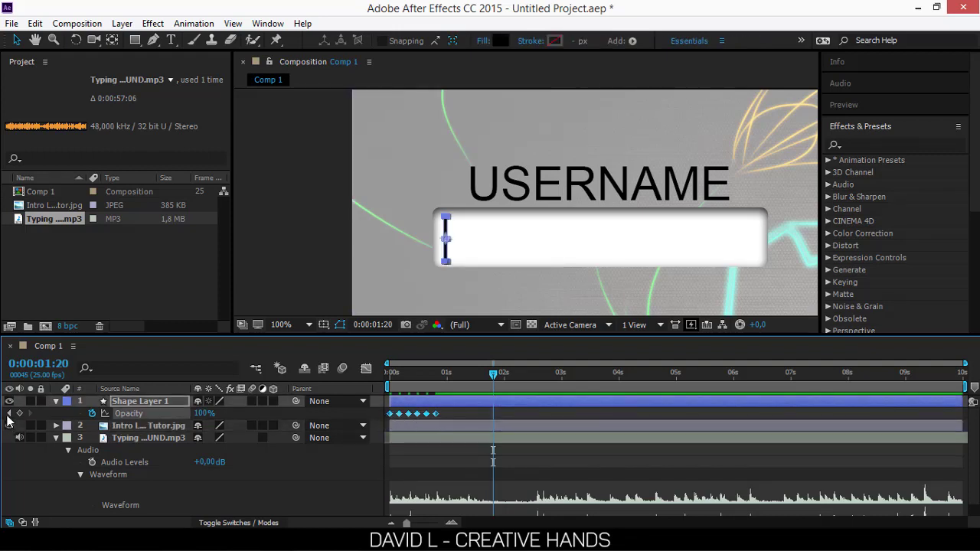
{"action": "key", "text": "ctrl+c"}
{"action": "key", "text": "ctrl+v"}
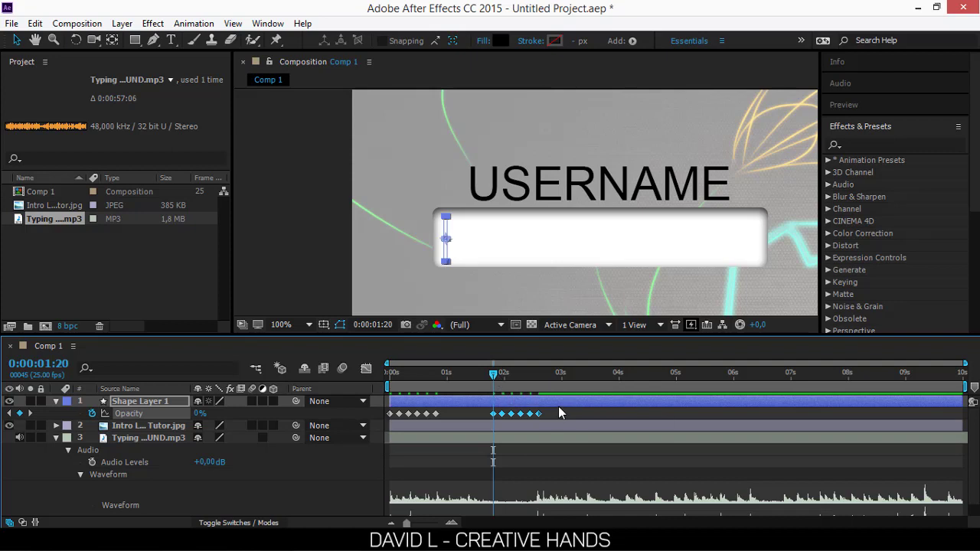
- Animate Shape Layer 1's Position from its current place at 0:00:00:20 to 557,0 horizontally at 0:00:01:20
{"action": "left_click_drag", "start_coordinate": [493, 375], "coordinate": [436, 392]}
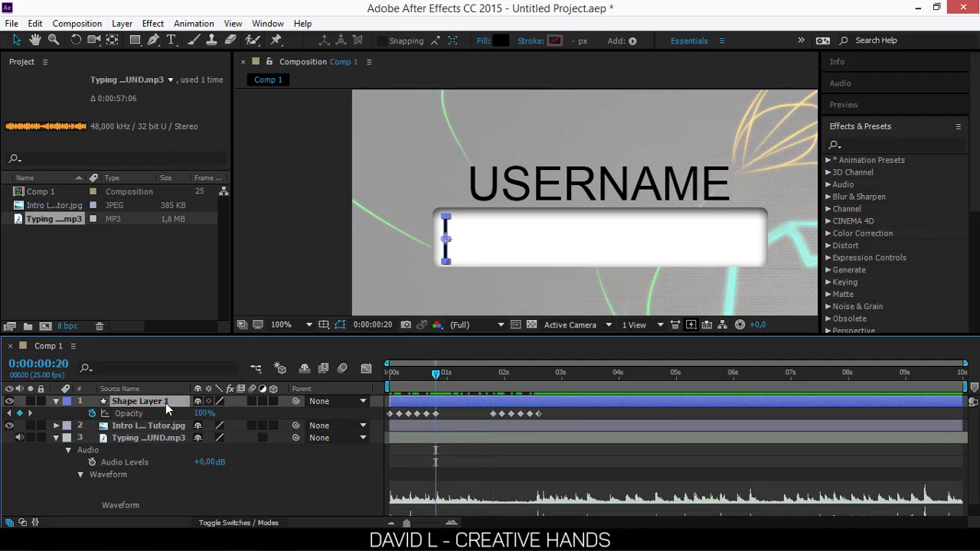
{"action": "key", "text": "shift+p"}
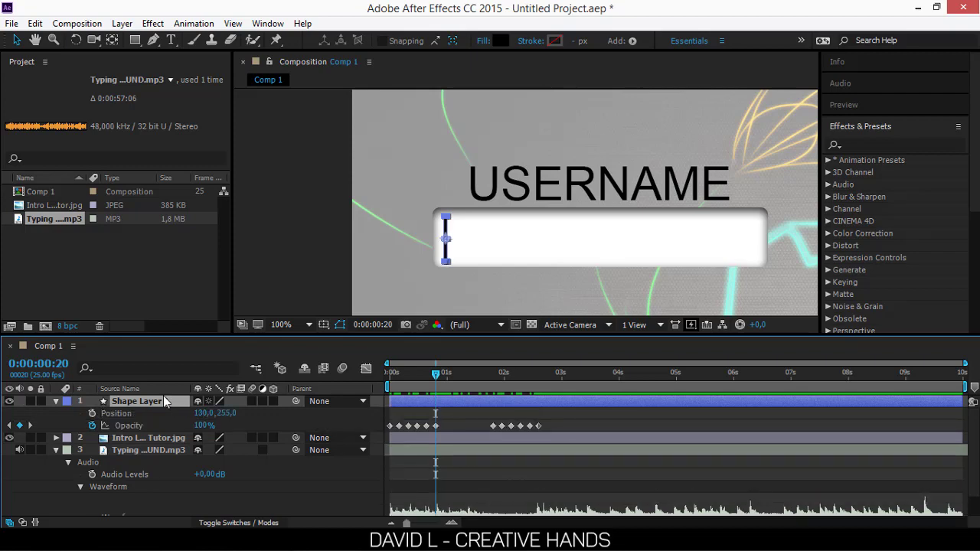
{"action": "left_click", "coordinate": [93, 414]}
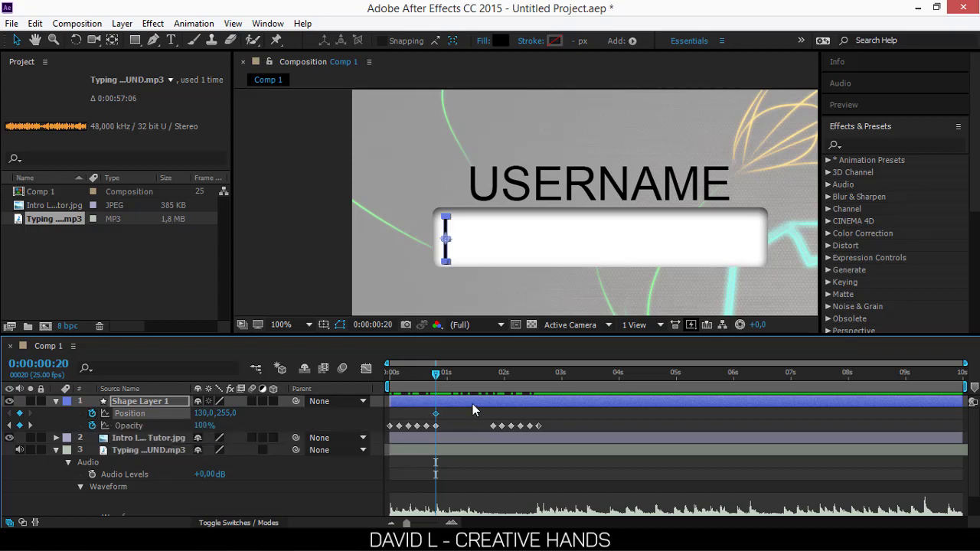
{"action": "left_click_drag", "start_coordinate": [435, 370], "coordinate": [495, 377]}
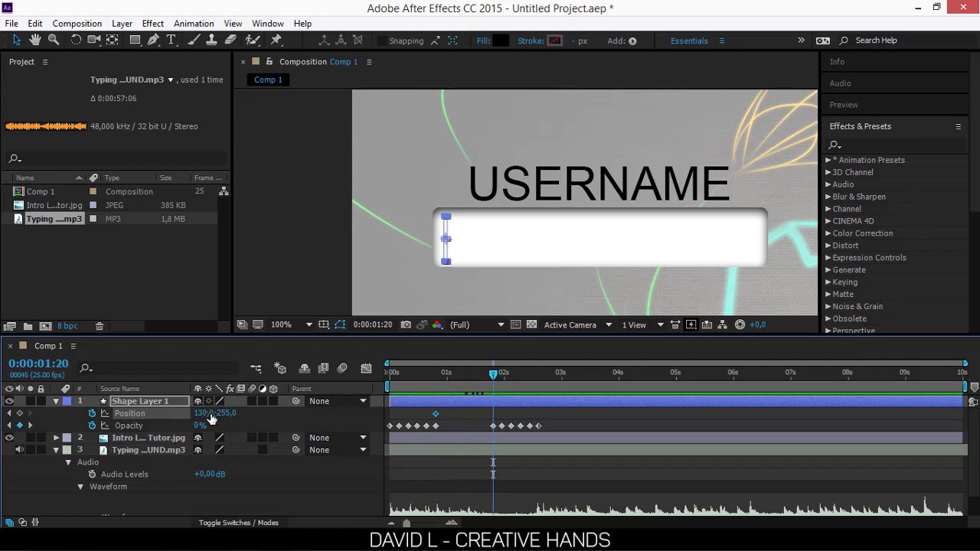
{"action": "left_click_drag", "start_coordinate": [206, 421], "coordinate": [526, 429]}
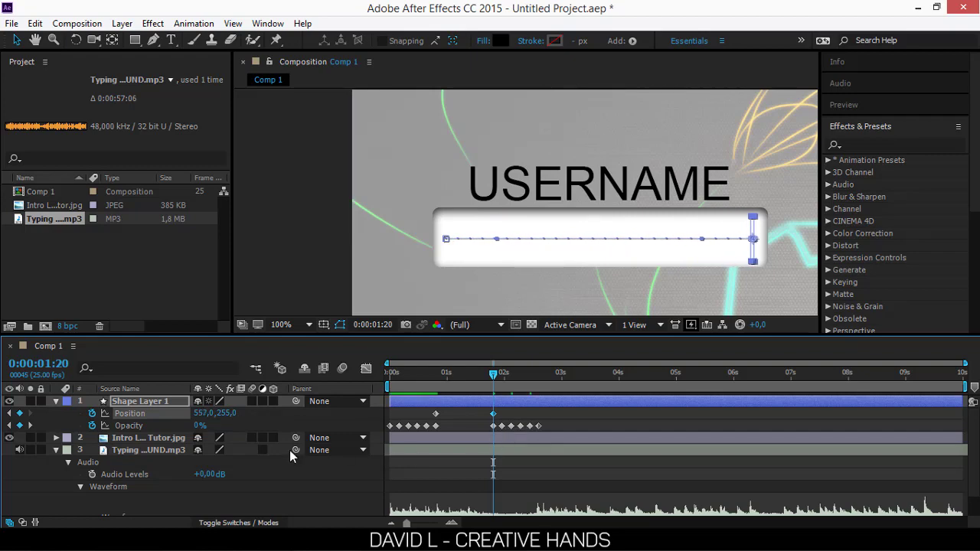
{"action": "left_click", "coordinate": [133, 391]}
{"action": "left_click", "coordinate": [134, 401]}
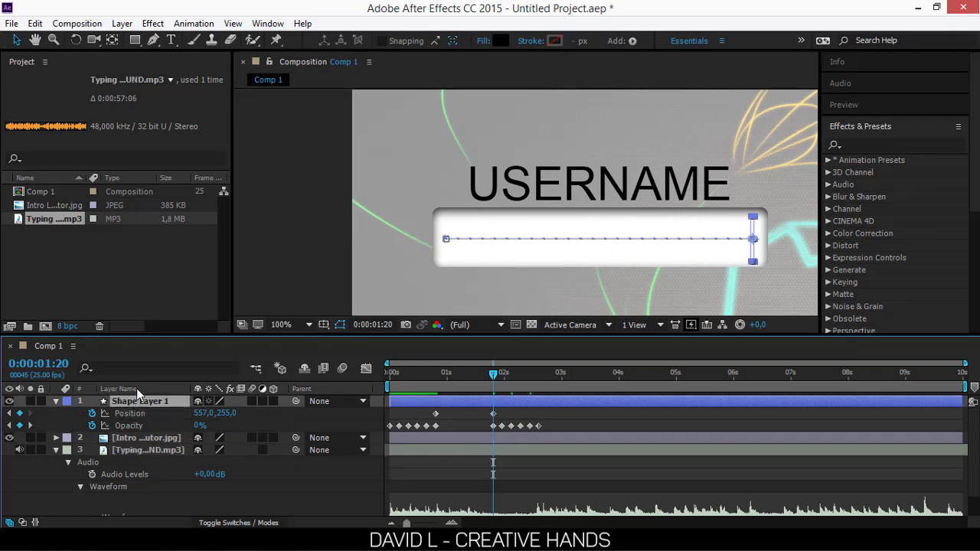
{"action": "left_click", "coordinate": [136, 388]}
- Deselect Shape Layer 1 and add a text layer reading CREATIVE HANDS at the start of the USERNAME field
{"action": "left_click", "coordinate": [72, 419]}
{"action": "left_click", "coordinate": [172, 42]}
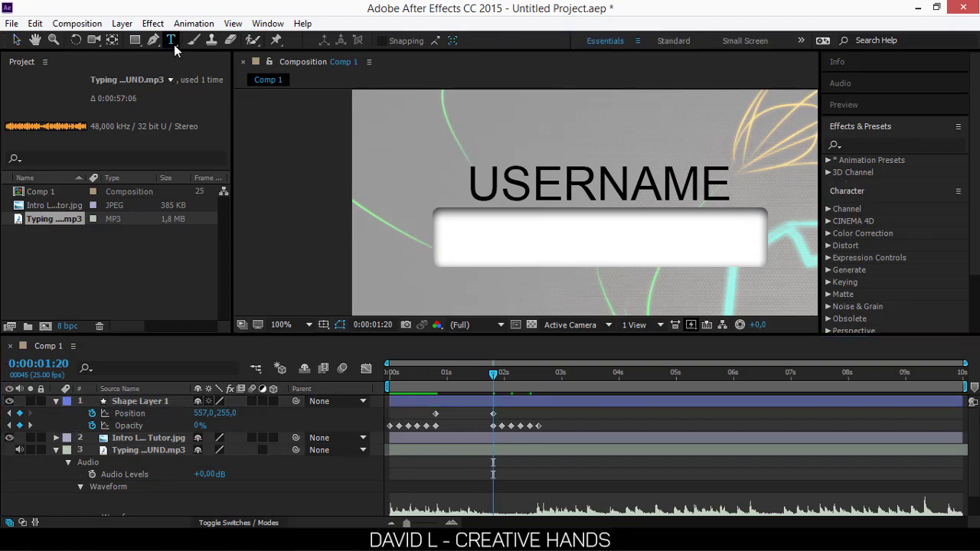
{"action": "left_click", "coordinate": [447, 236]}
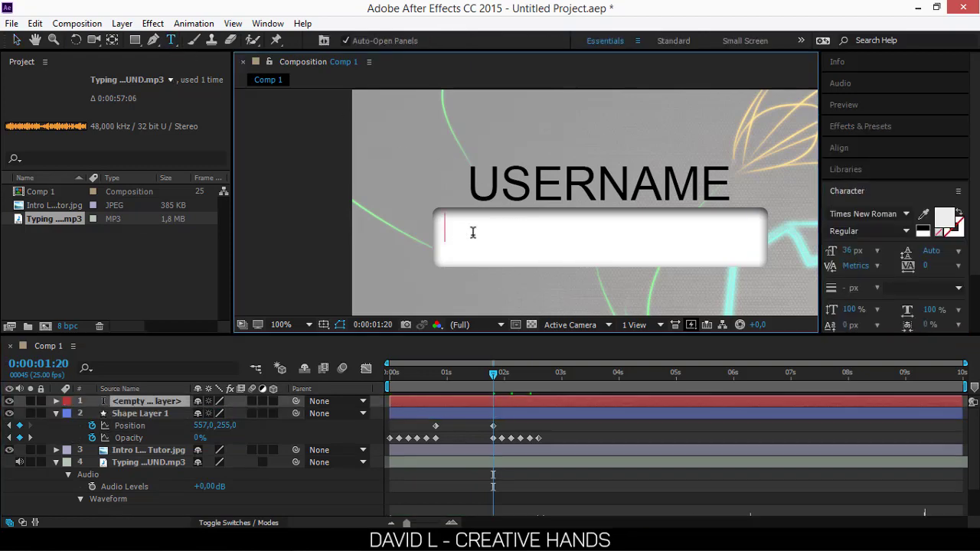
{"action": "type", "text": "CREATIVE HA"}
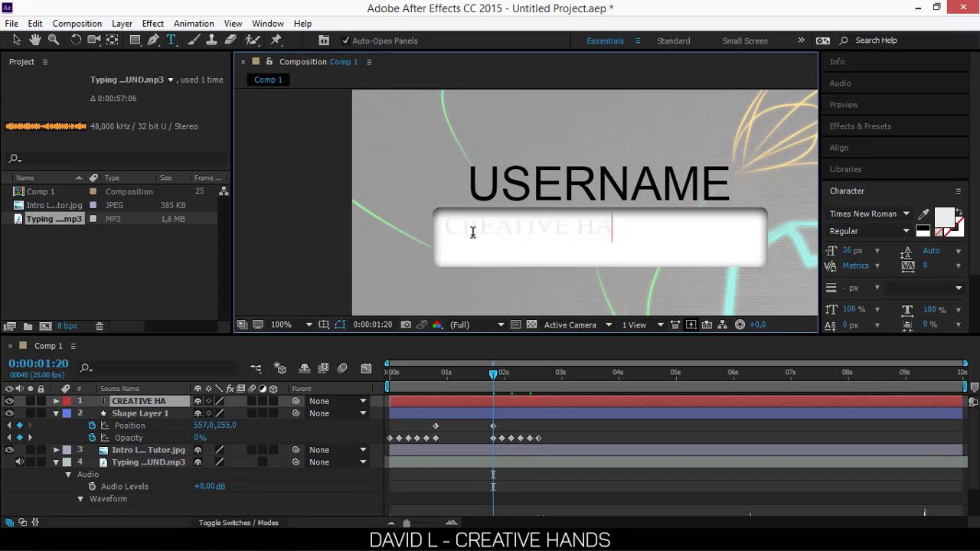
{"action": "type", "text": "NDS"}
- Set the fill colour of the whole CREATIVE HANDS text to black, 000000
{"action": "key", "text": "ctrl+a"}
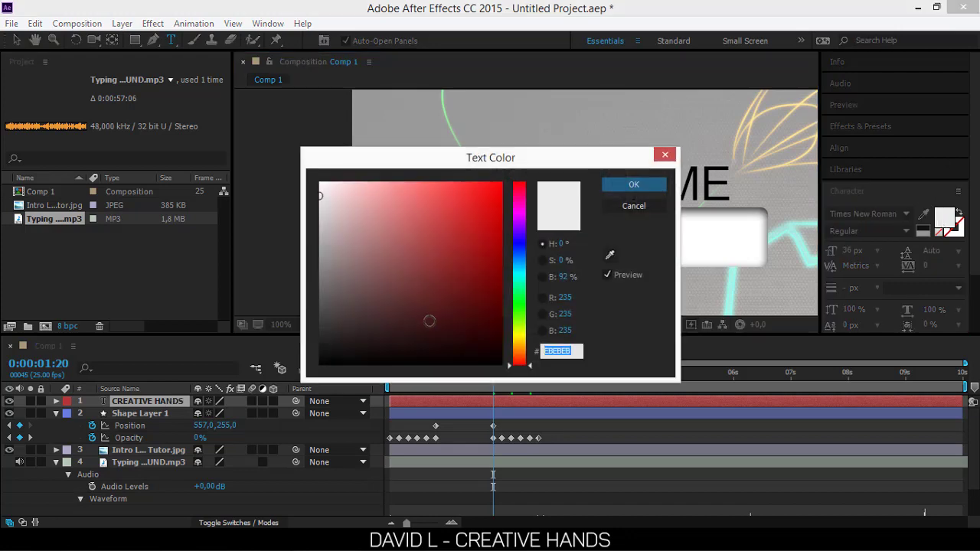
{"action": "type", "text": "000000"}
{"action": "left_click", "coordinate": [635, 187]}
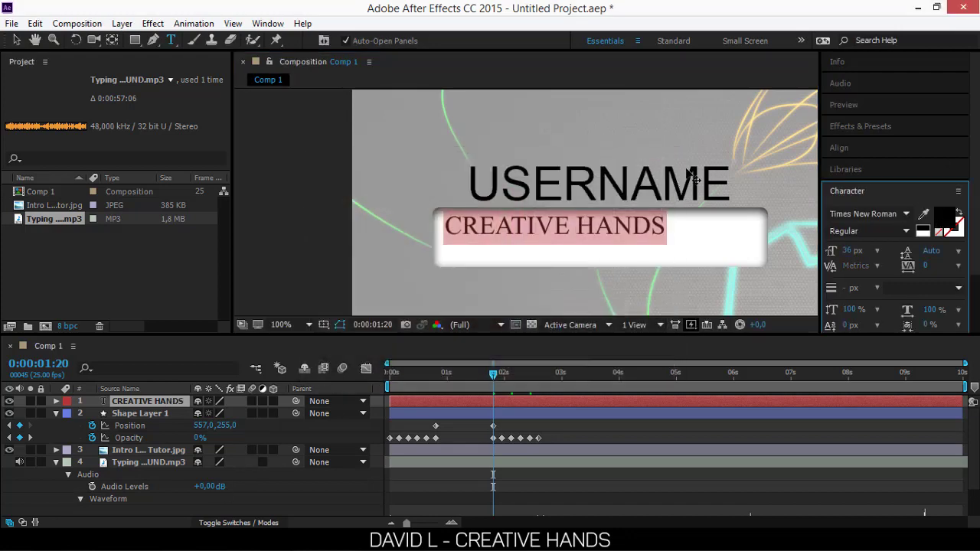
- Set the CREATIVE HANDS text to Arial at 48 px and position it centred vertically inside the USERNAME field
{"action": "left_click", "coordinate": [884, 213]}
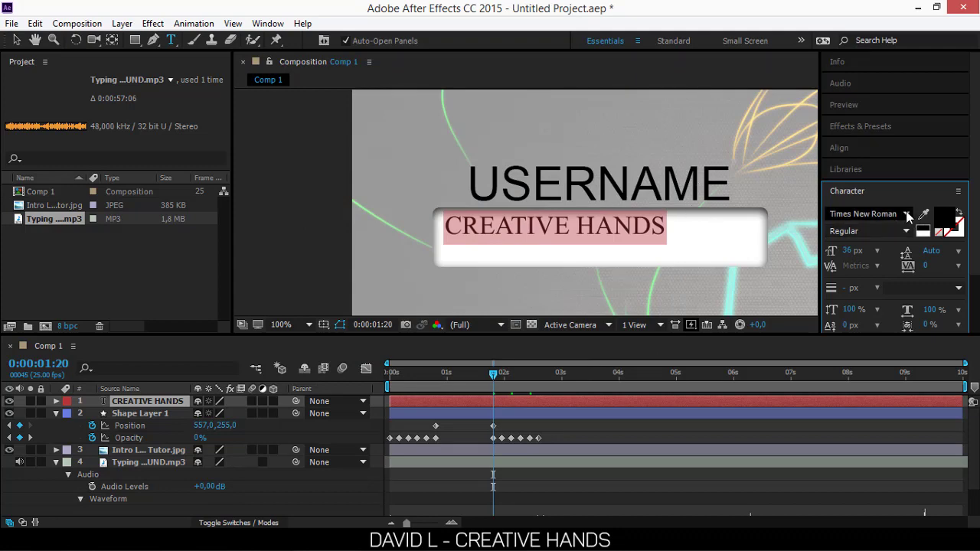
{"action": "type", "text": "Arial"}
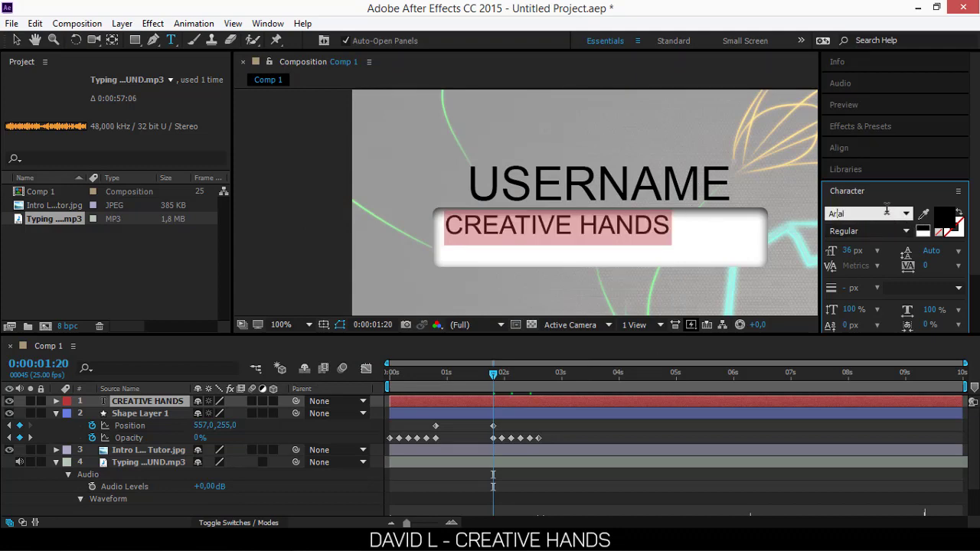
{"action": "left_click_drag", "start_coordinate": [740, 172], "coordinate": [751, 183]}
{"action": "left_click_drag", "start_coordinate": [851, 251], "coordinate": [858, 248]}
{"action": "key", "text": "Escape"}
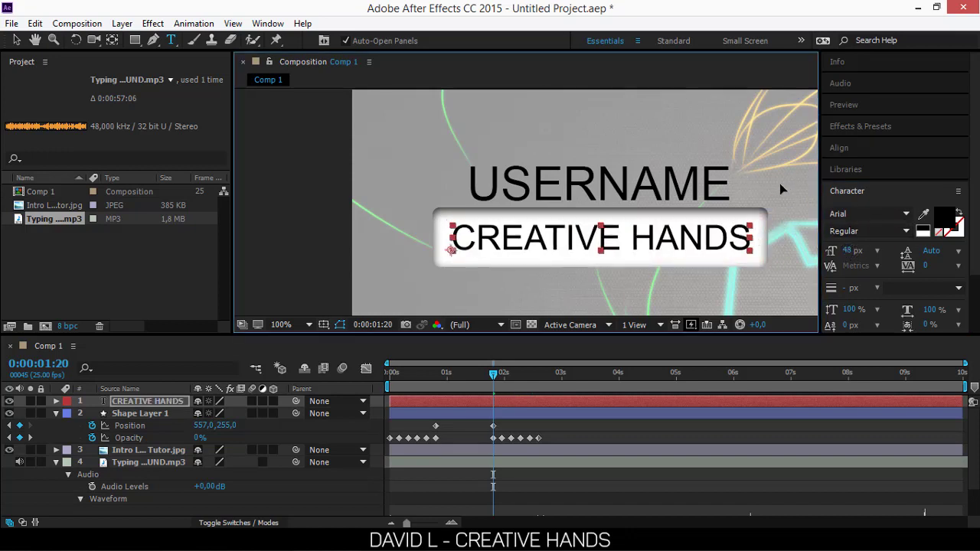
{"action": "left_click_drag", "start_coordinate": [778, 184], "coordinate": [779, 186]}
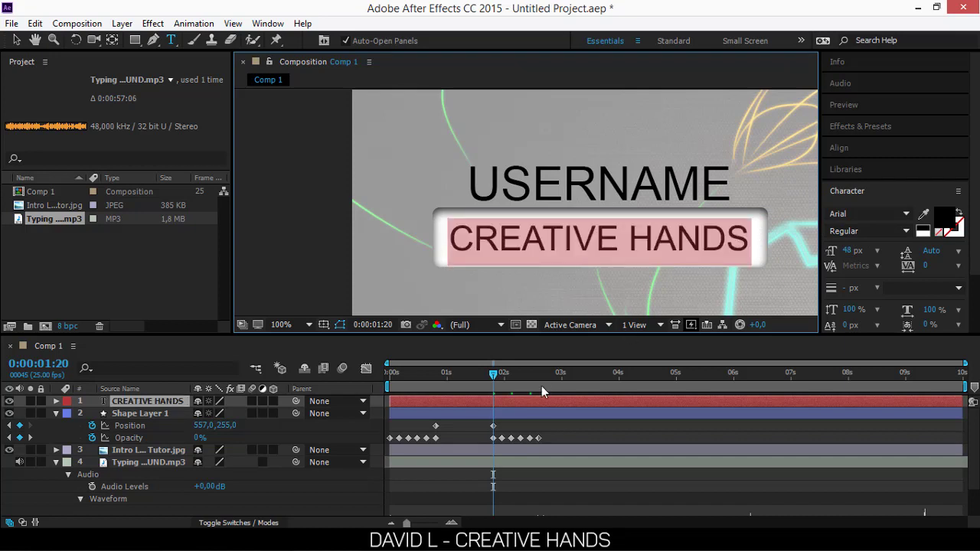
- Go to 0:00:00:20 and duplicate the cursor's Shape Layer 1
{"action": "left_click_drag", "start_coordinate": [494, 377], "coordinate": [436, 377]}
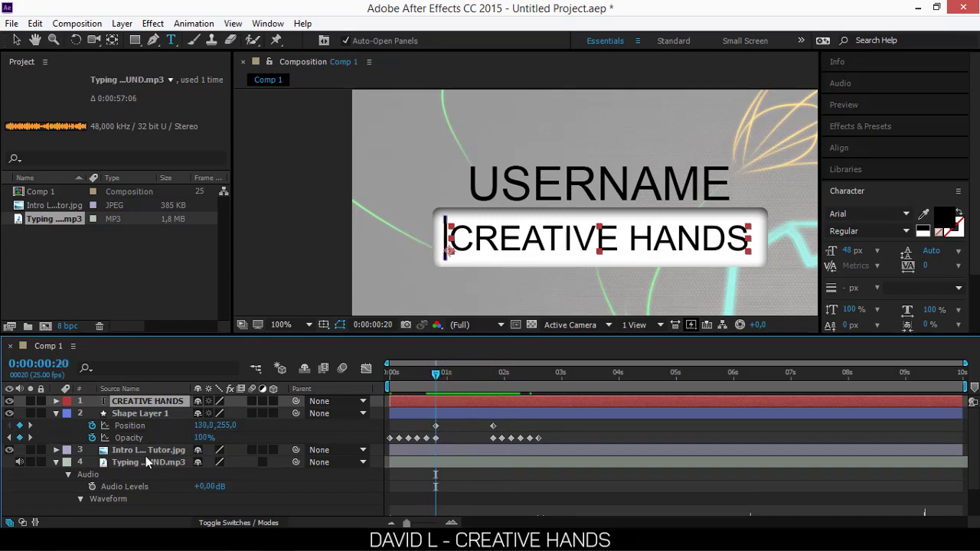
{"action": "left_click", "coordinate": [134, 414]}
{"action": "left_click", "coordinate": [143, 403]}
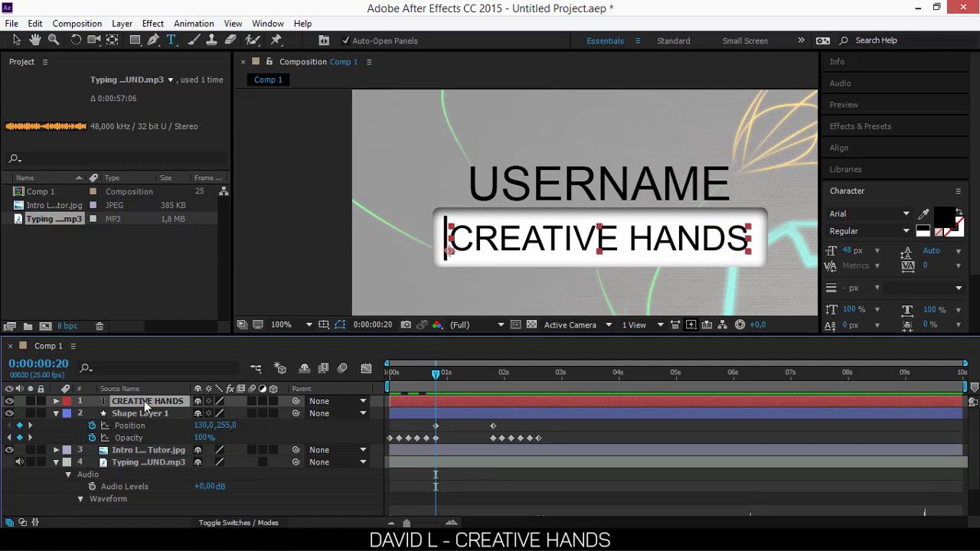
{"action": "left_click", "coordinate": [146, 415]}
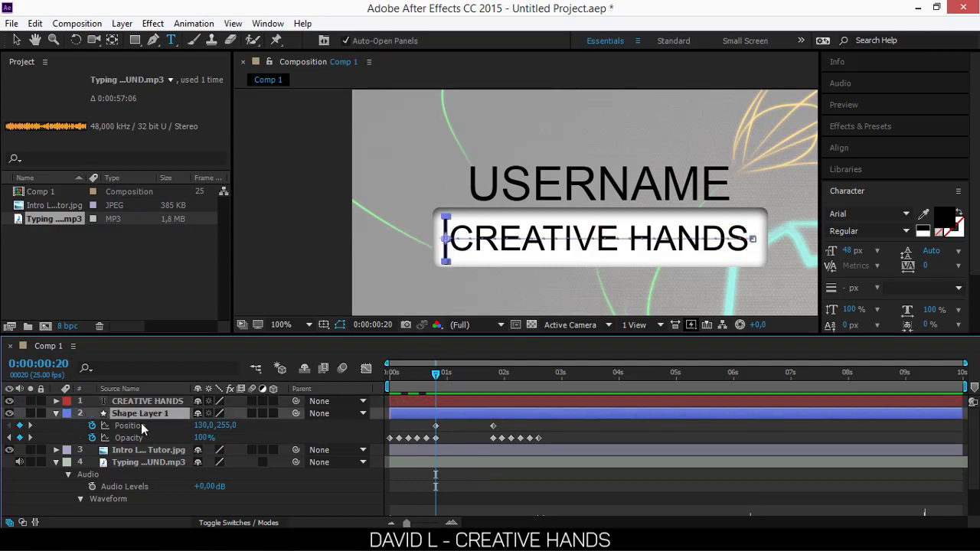
{"action": "key", "text": "ctrl+d"}
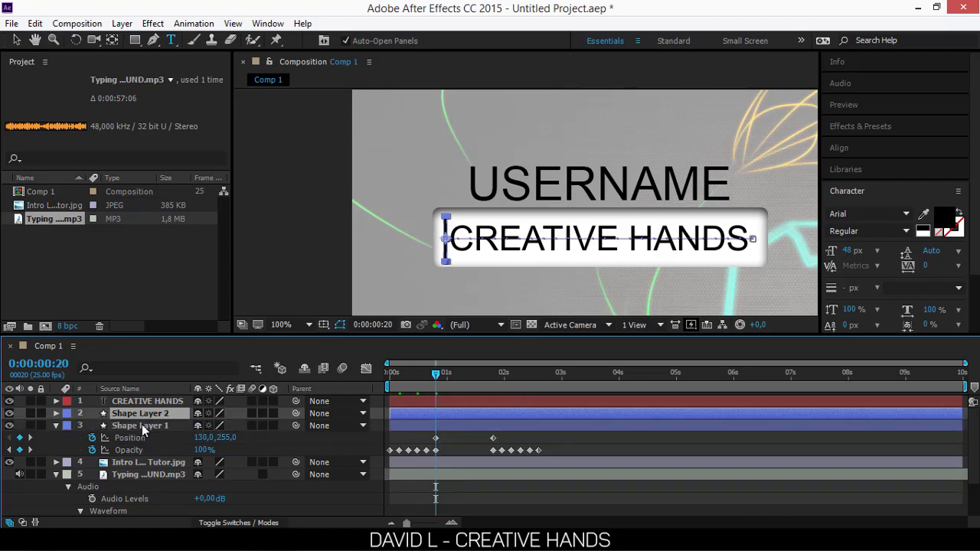
- Remove all Opacity and Position keyframes from Shape Layer 2
{"action": "key", "text": "t"}
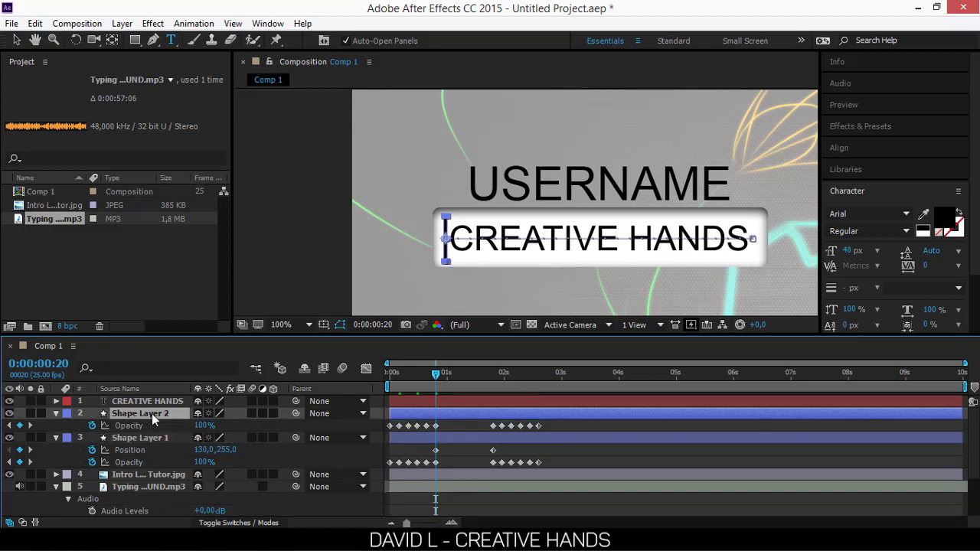
{"action": "left_click", "coordinate": [92, 426]}
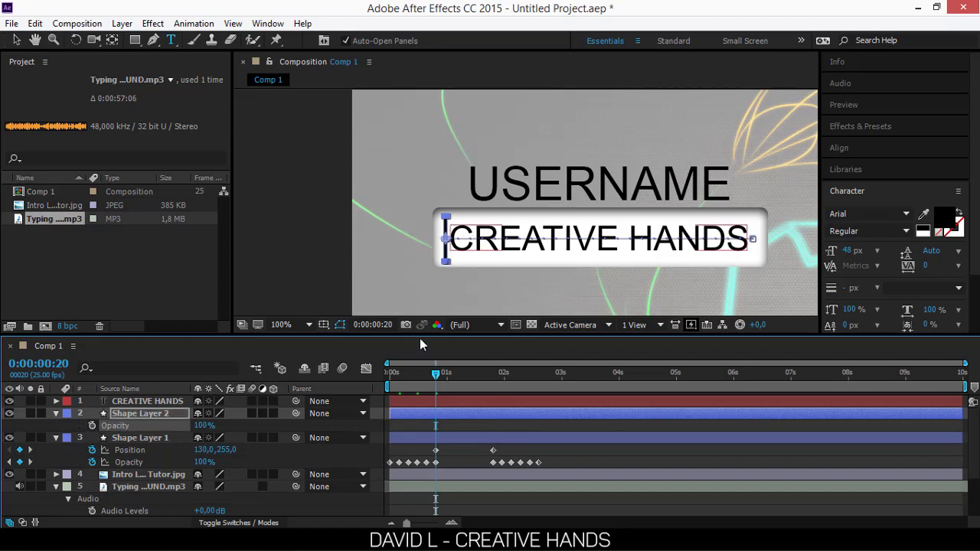
{"action": "left_click", "coordinate": [133, 414]}
{"action": "key", "text": "p"}
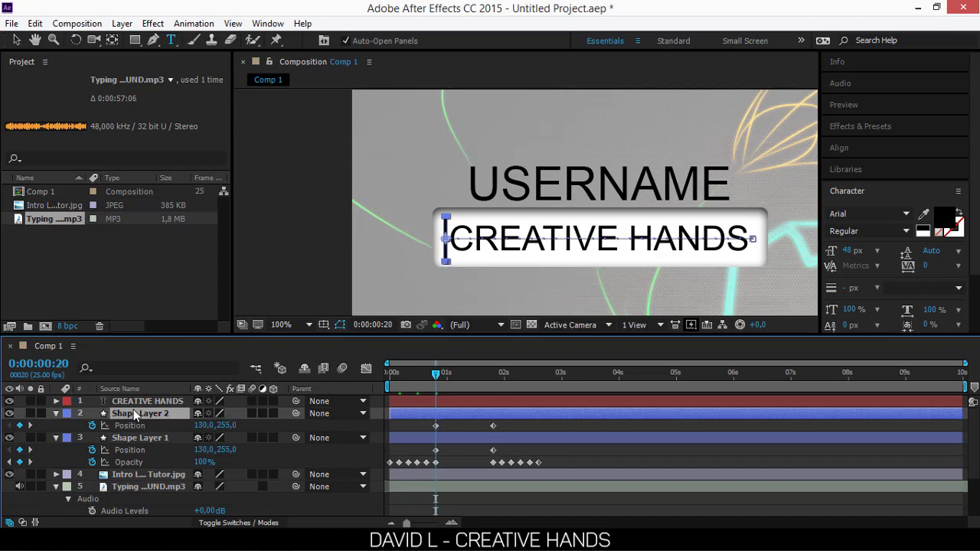
{"action": "left_click", "coordinate": [92, 426]}
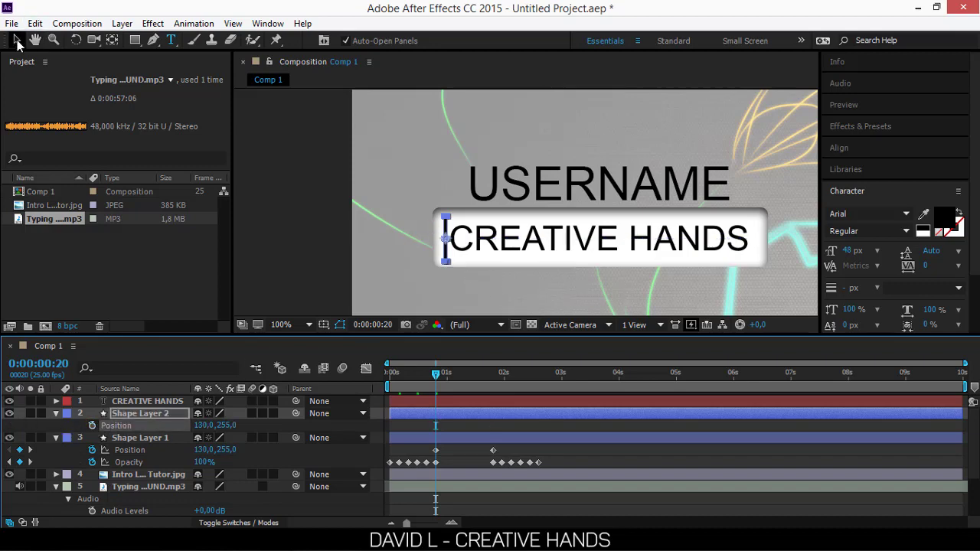
- Widen the Shape Layer 2 bar rightward onto the letter C, with its Position at 138,255
{"action": "left_click", "coordinate": [17, 40]}
{"action": "scroll", "coordinate": [445, 254], "scroll_direction": "up", "scroll_amount": 2}
{"action": "scroll", "coordinate": [445, 254], "scroll_direction": "down", "scroll_amount": 2}
{"action": "scroll", "coordinate": [445, 253], "scroll_direction": "up", "scroll_amount": 1}
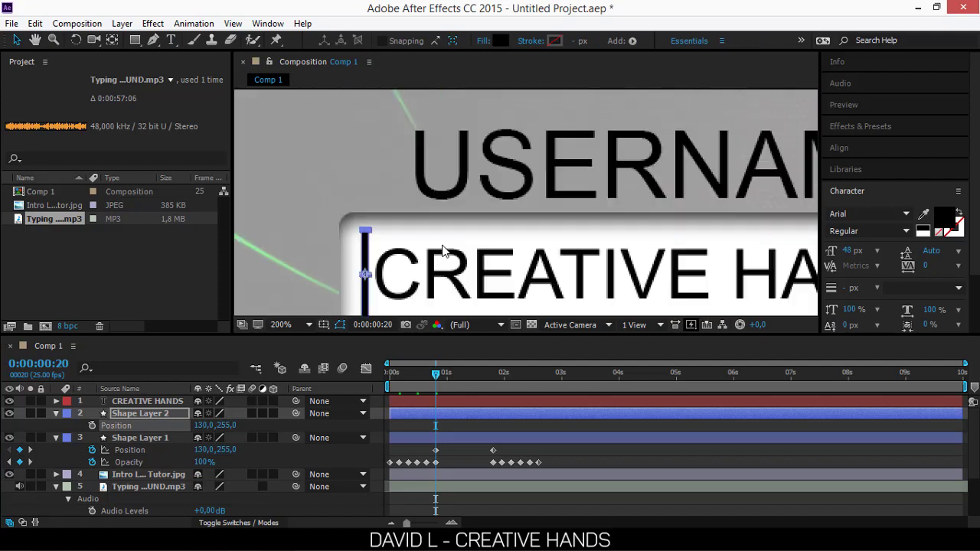
{"action": "left_click_drag", "start_coordinate": [443, 250], "coordinate": [449, 195]}
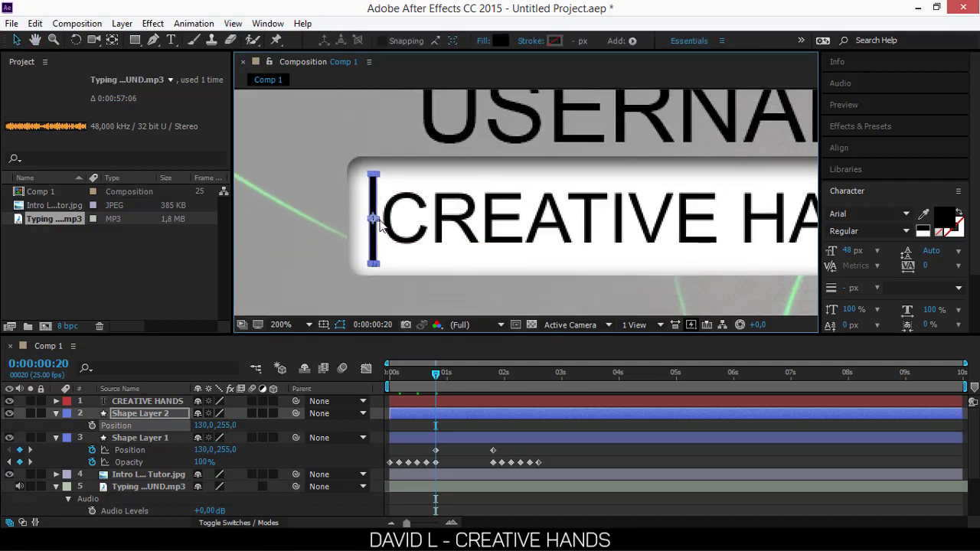
{"action": "mouse_move", "coordinate": [377, 220]}
{"action": "left_mouse_down"}
{"action": "mouse_move", "coordinate": [522, 233]}
{"action": "mouse_move", "coordinate": [374, 236]}
{"action": "mouse_move", "coordinate": [383, 236]}
{"action": "left_mouse_up"}
{"action": "key", "text": "Right"}
{"action": "key", "text": "Right"}
{"action": "key", "text": "Right"}
{"action": "key", "text": "Right"}
{"action": "key", "text": "Right"}
{"action": "key", "text": "Right"}
{"action": "key", "text": "Right"}
{"action": "key", "text": "Right"}
{"action": "key", "text": "Right"}
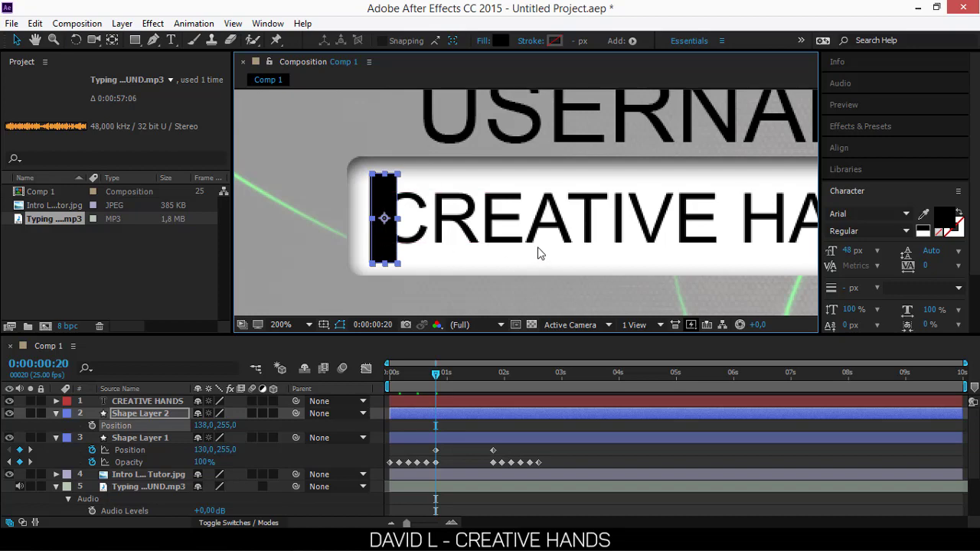
- Stretch Shape Layer 2 to the right until it covers the whole CREATIVE HANDS text, with its Position at 344,255
{"action": "key", "text": "comma"}
{"action": "key", "text": "h"}
{"action": "left_click_drag", "start_coordinate": [549, 201], "coordinate": [472, 201]}
{"action": "key", "text": "v"}
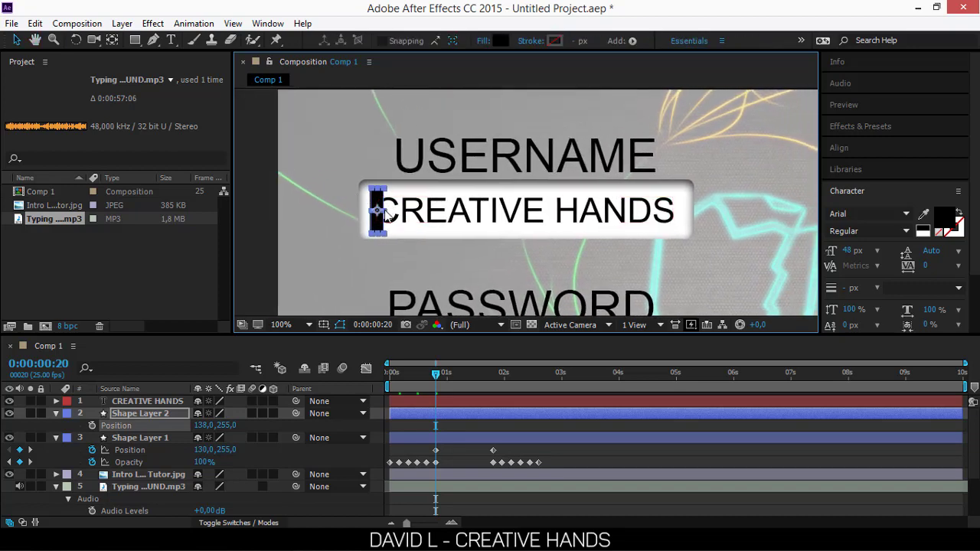
{"action": "mouse_move", "coordinate": [393, 213]}
{"action": "left_mouse_down"}
{"action": "mouse_move", "coordinate": [418, 216]}
{"action": "mouse_move", "coordinate": [388, 216]}
{"action": "left_mouse_up"}
{"action": "left_click_drag", "start_coordinate": [388, 217], "coordinate": [405, 230]}
{"action": "key", "text": "ctrl+z"}
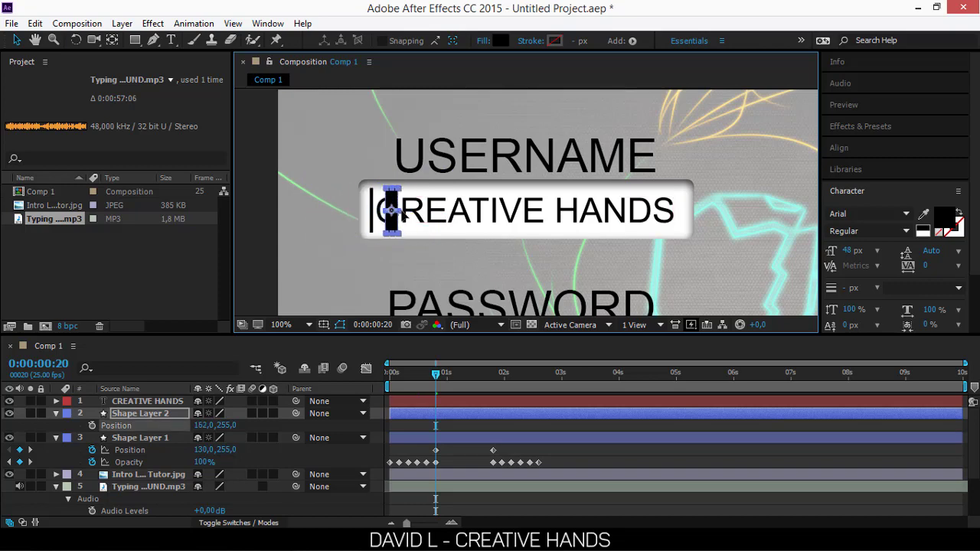
{"action": "left_click_drag", "start_coordinate": [381, 217], "coordinate": [655, 214]}
{"action": "left_click_drag", "start_coordinate": [613, 214], "coordinate": [649, 217]}
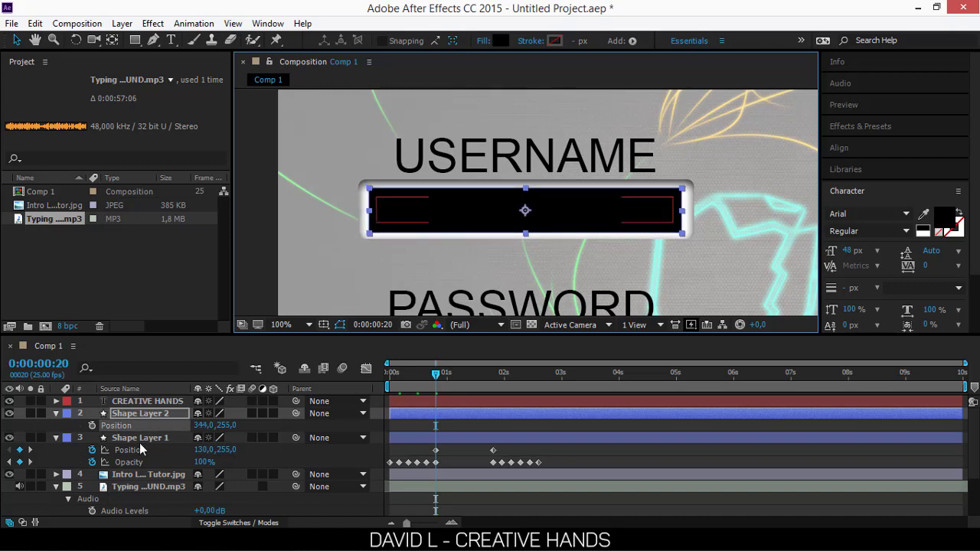
- Select Shape Layer 2 and show the blending mode and track matte columns for the layers
{"action": "left_click", "coordinate": [147, 413]}
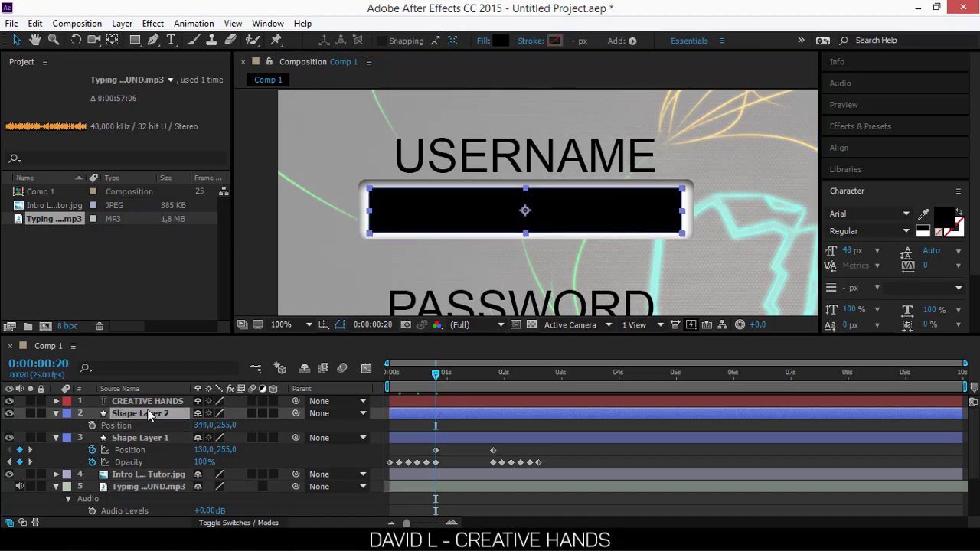
{"action": "left_click", "coordinate": [260, 522]}
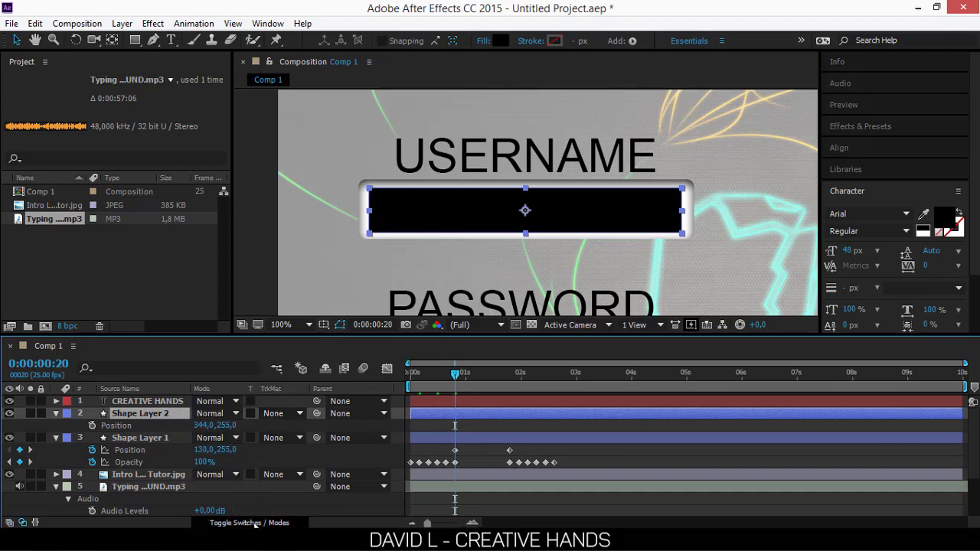
- Try Alpha Matte "CREATIVE HANDS" as the track matte of Shape Layer 2, and undo it
{"action": "left_click", "coordinate": [270, 414]}
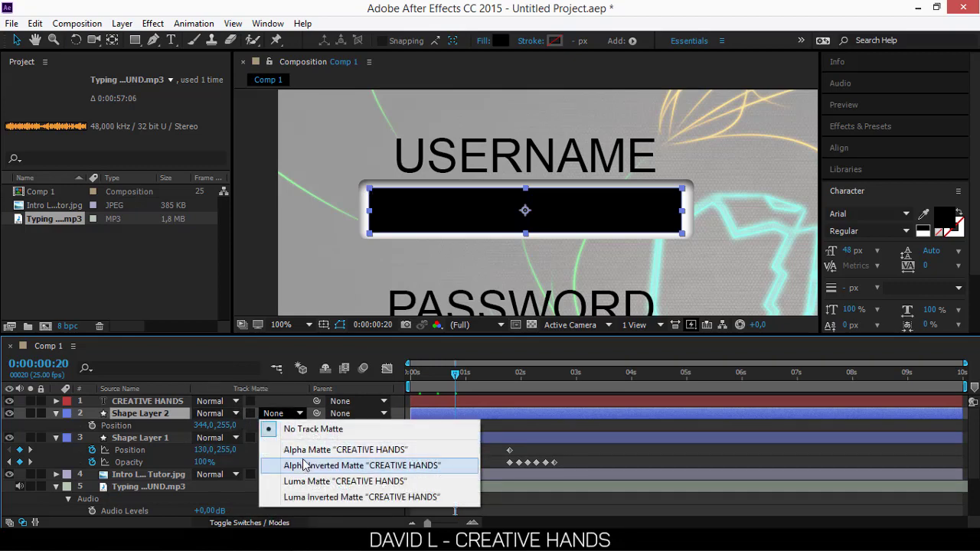
{"action": "left_click", "coordinate": [303, 451]}
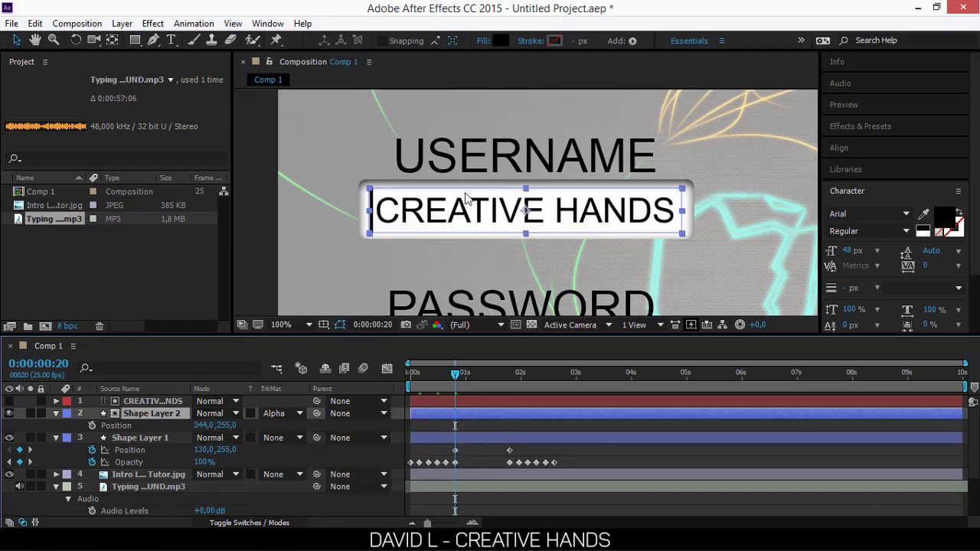
{"action": "key", "text": "ctrl+z"}
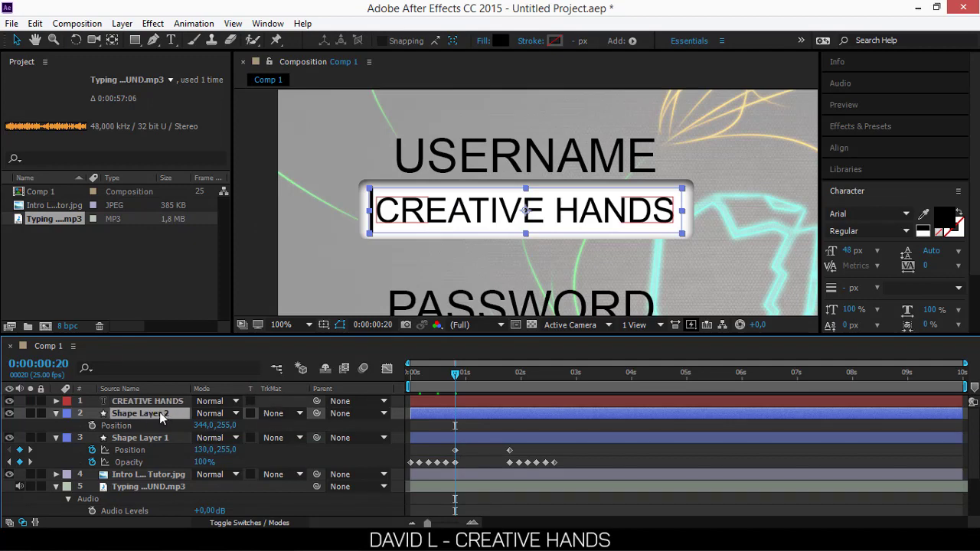
- Move the CREATIVE HANDS layer below Shape Layer 2 and give it an Alpha Matte from Shape Layer 2
{"action": "left_click", "coordinate": [165, 401]}
{"action": "left_click_drag", "start_coordinate": [165, 403], "coordinate": [162, 416]}
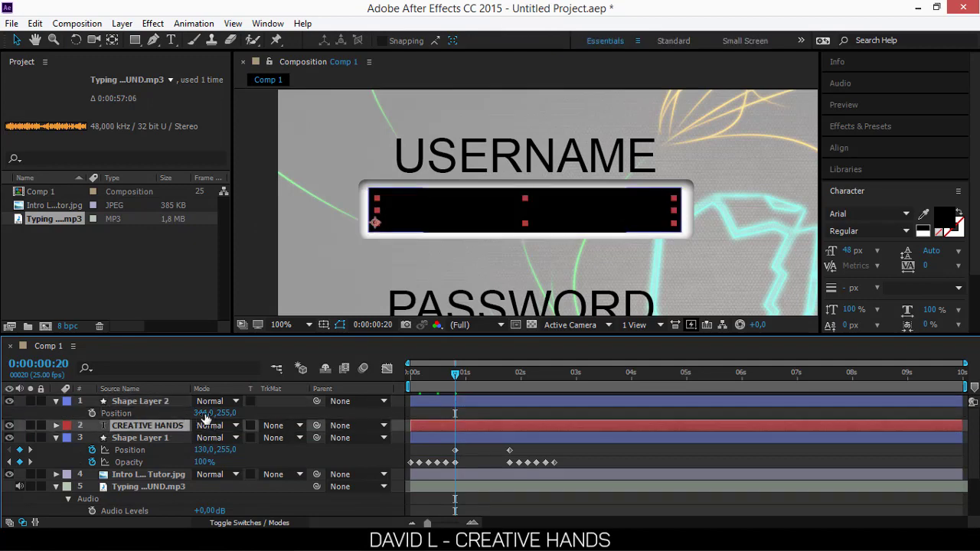
{"action": "left_click", "coordinate": [57, 402]}
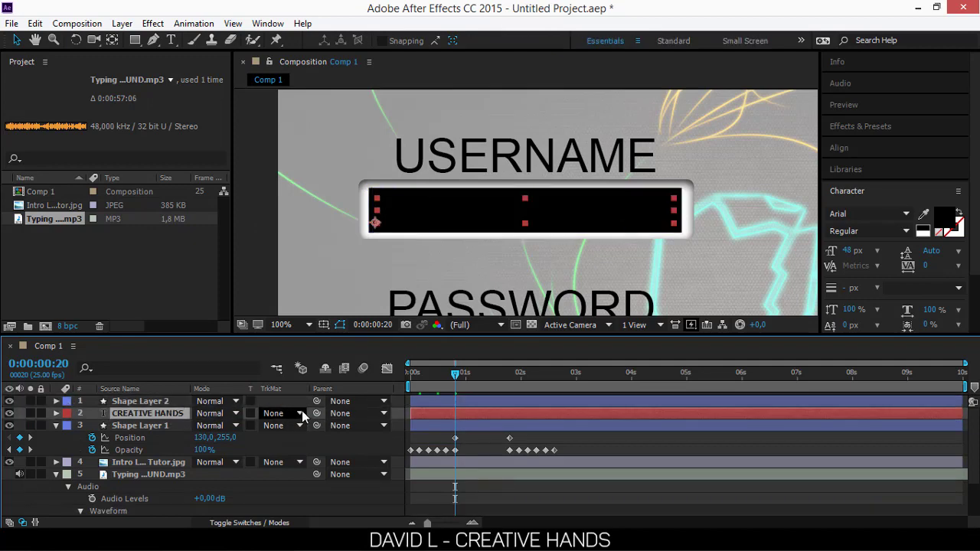
{"action": "left_click", "coordinate": [301, 412]}
{"action": "left_click", "coordinate": [308, 449]}
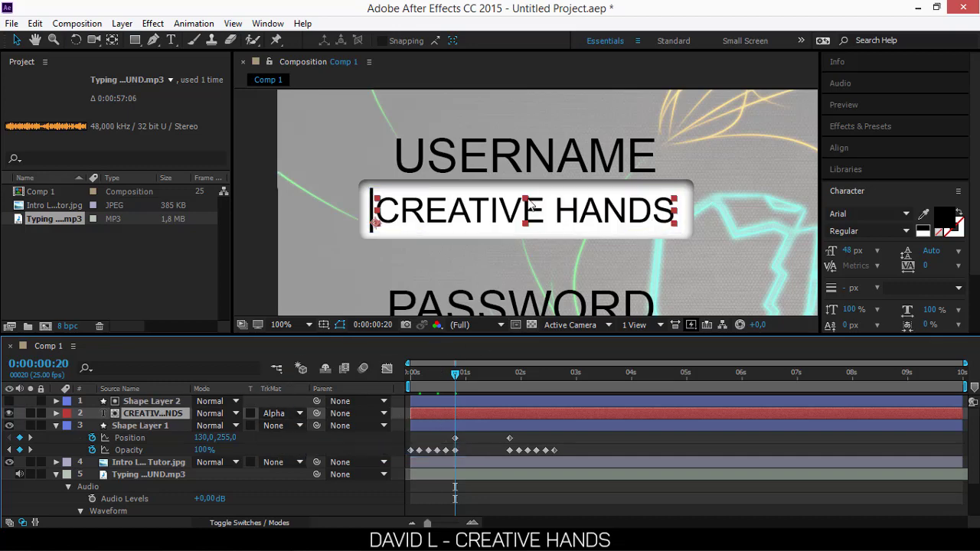
- Narrow the Shape Layer 2 matte slightly so its left edge lines up with the cursor
{"action": "left_click_drag", "start_coordinate": [531, 204], "coordinate": [475, 211]}
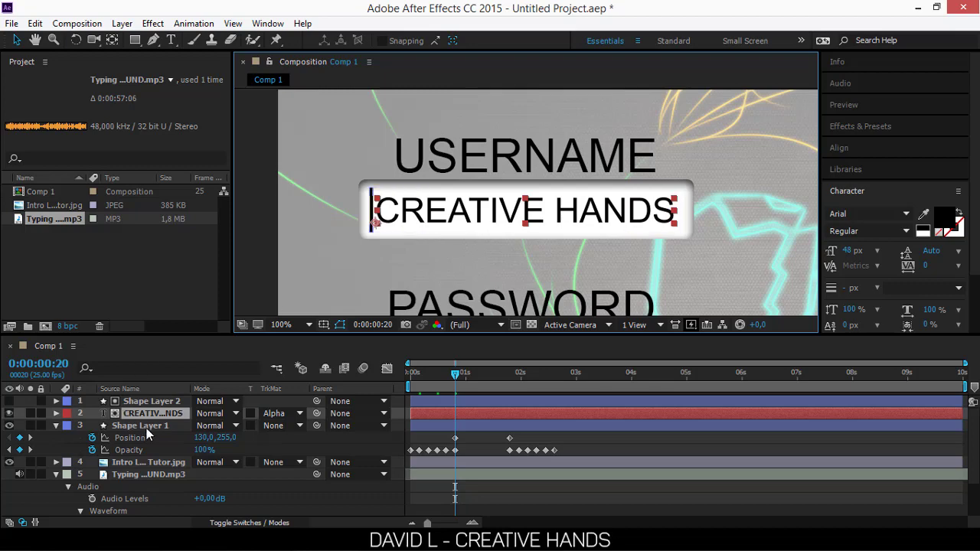
{"action": "left_click", "coordinate": [150, 402]}
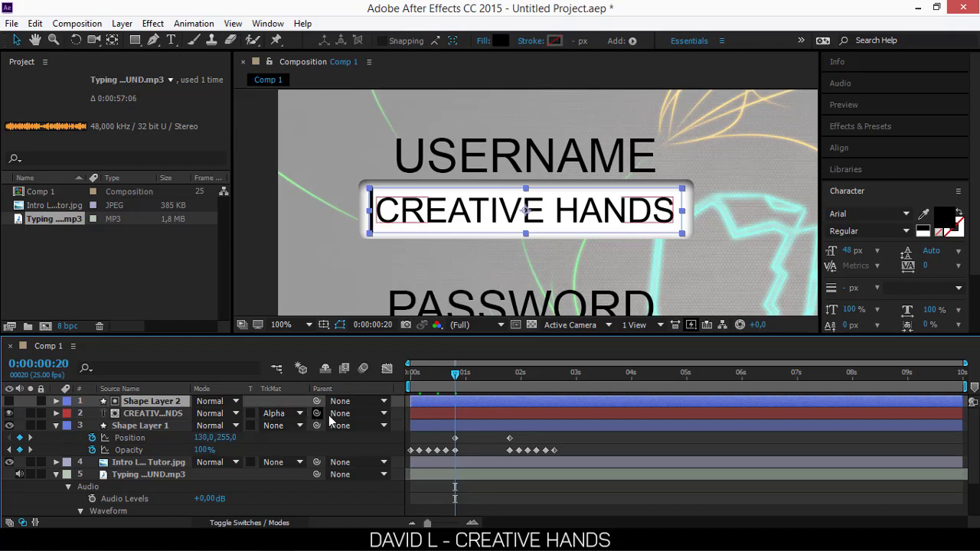
{"action": "left_click_drag", "start_coordinate": [369, 210], "coordinate": [371, 210]}
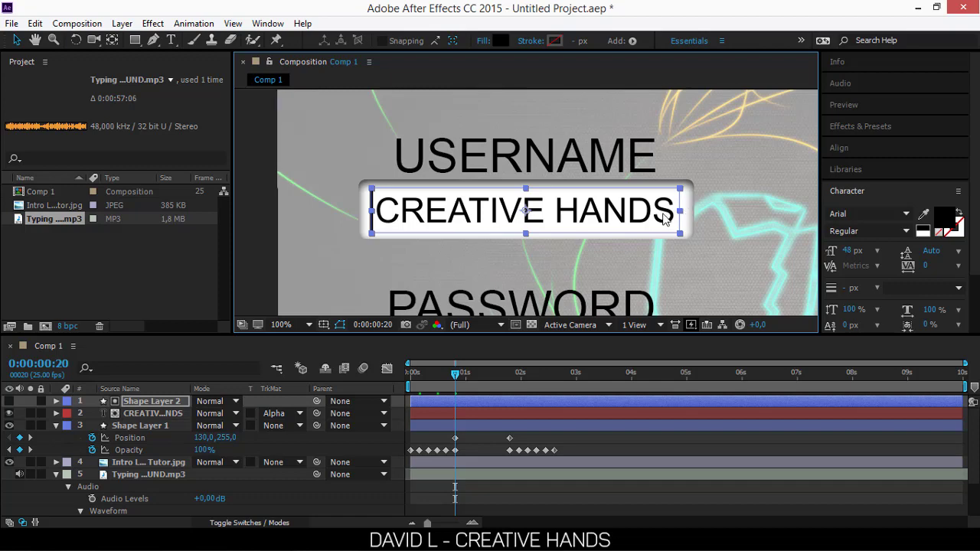
- Reveal only the Scale property of Shape Layer 2
{"action": "left_click", "coordinate": [177, 402]}
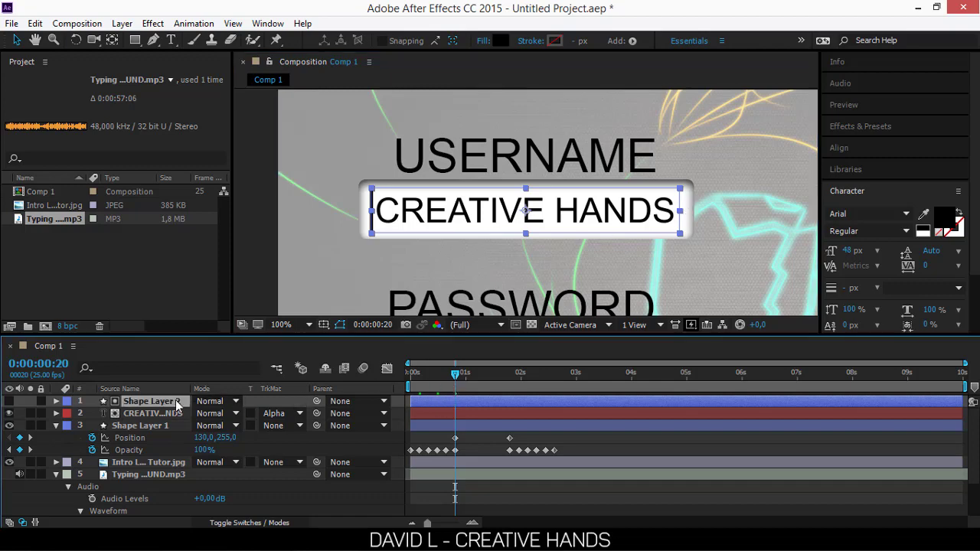
{"action": "key", "text": "p"}
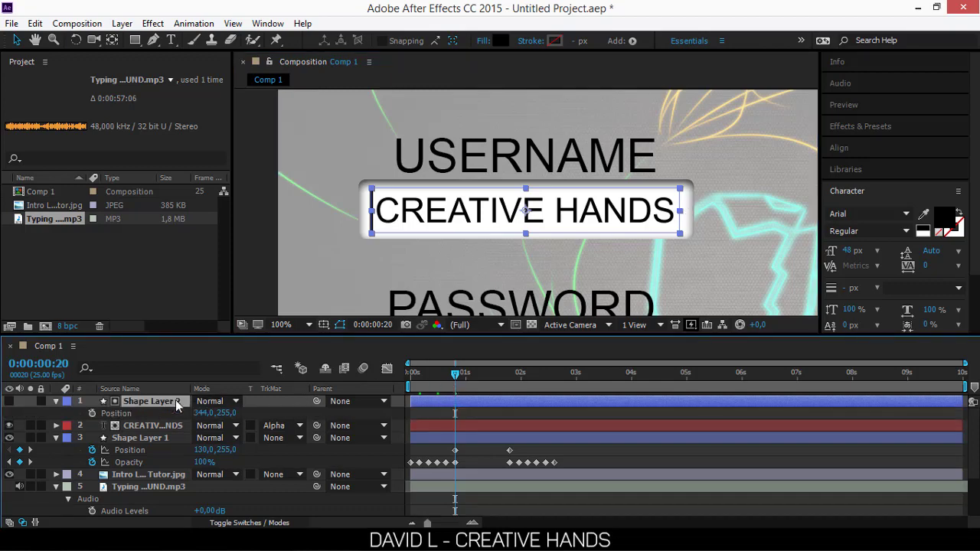
{"action": "key", "text": "p"}
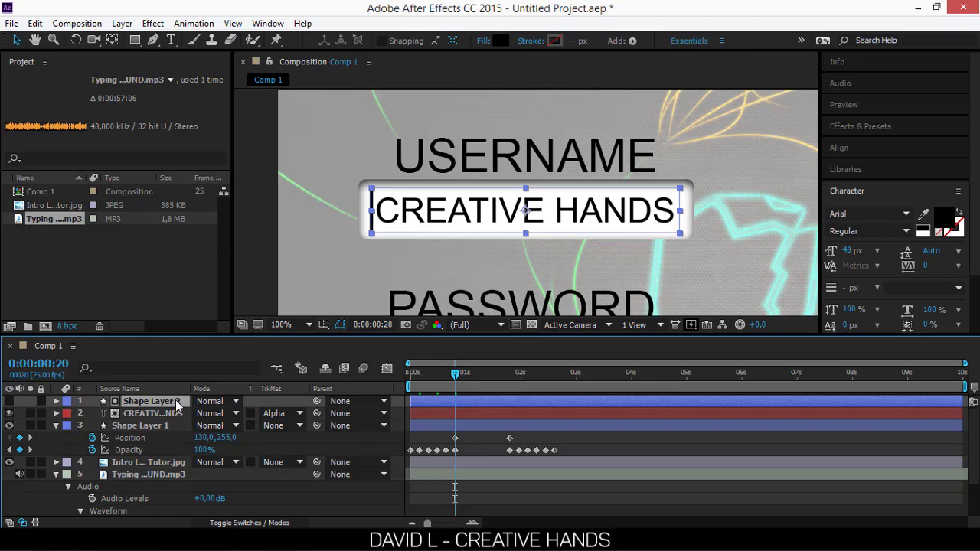
{"action": "key", "text": "s"}
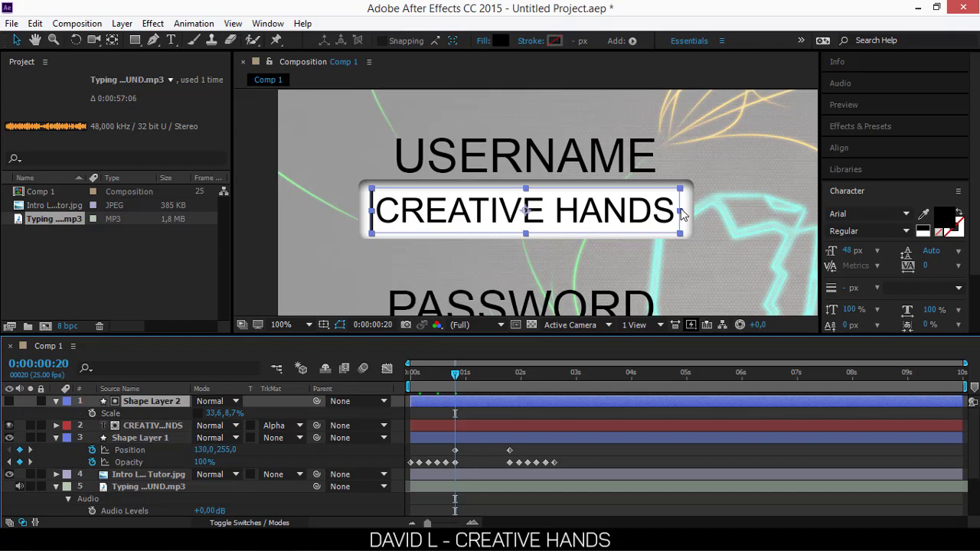
- Try shrinking Shape Layer 2 from its right edge and through its Scale value, undoing both changes
{"action": "left_click_drag", "start_coordinate": [682, 215], "coordinate": [613, 218]}
{"action": "key", "text": "ctrl+z"}
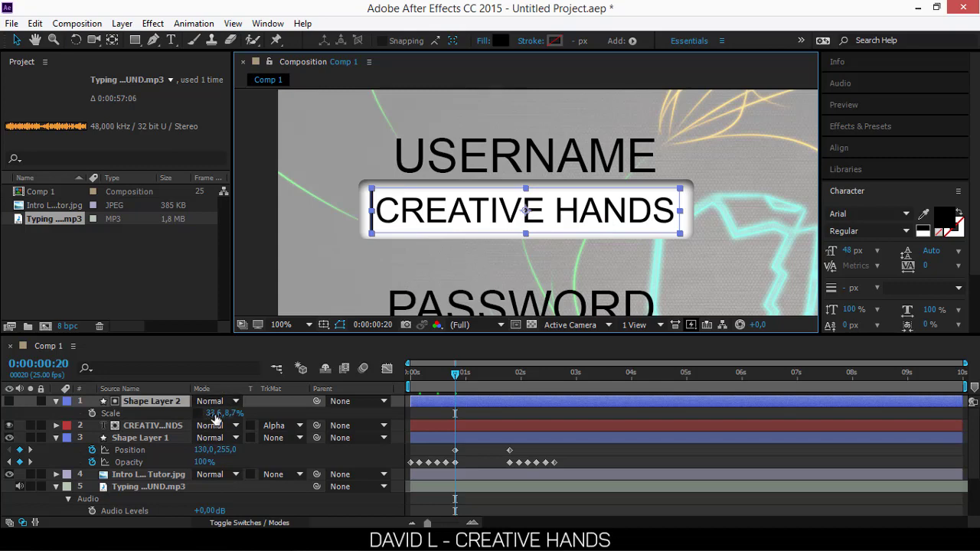
{"action": "left_click_drag", "start_coordinate": [235, 416], "coordinate": [203, 418]}
{"action": "key", "text": "ctrl+z"}
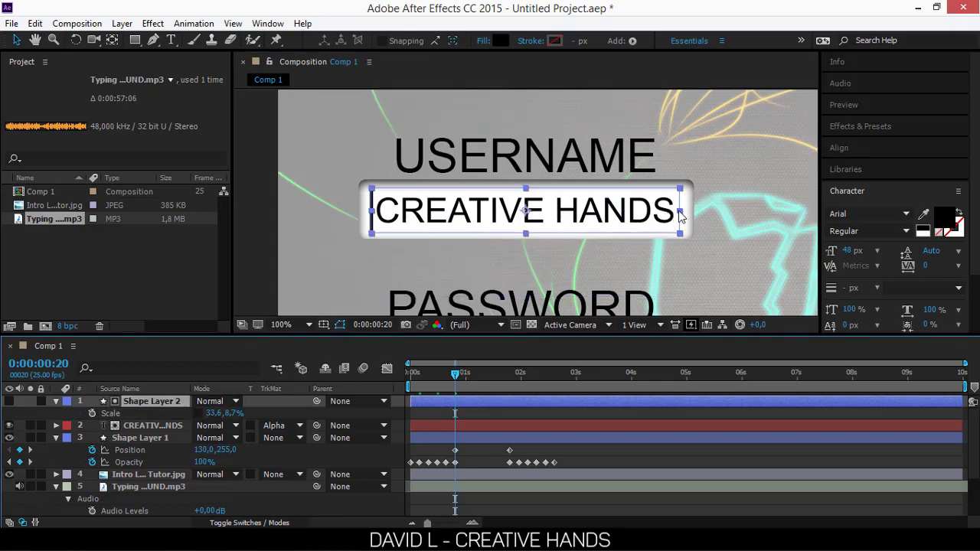
- Move the Shape Layer 2 matte left so its right edge meets the cursor, and parent it to Shape Layer 1
{"action": "left_click_drag", "start_coordinate": [651, 220], "coordinate": [345, 219]}
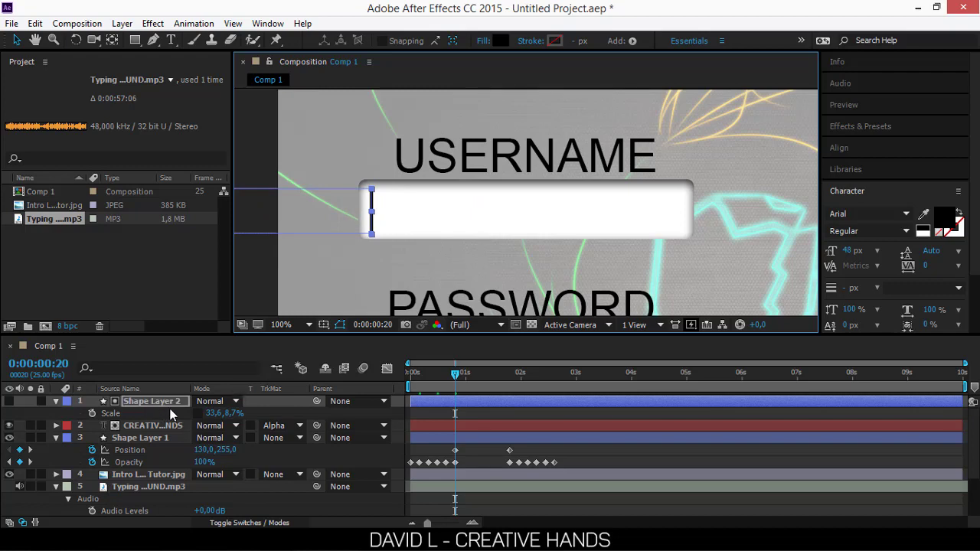
{"action": "left_click", "coordinate": [197, 412]}
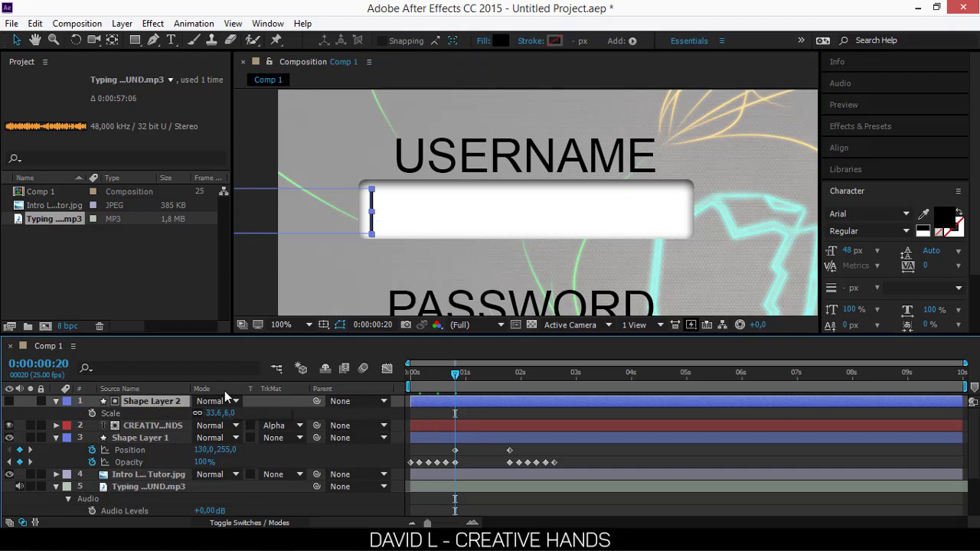
{"action": "key", "text": "p"}
{"action": "left_click_drag", "start_coordinate": [317, 402], "coordinate": [146, 441]}
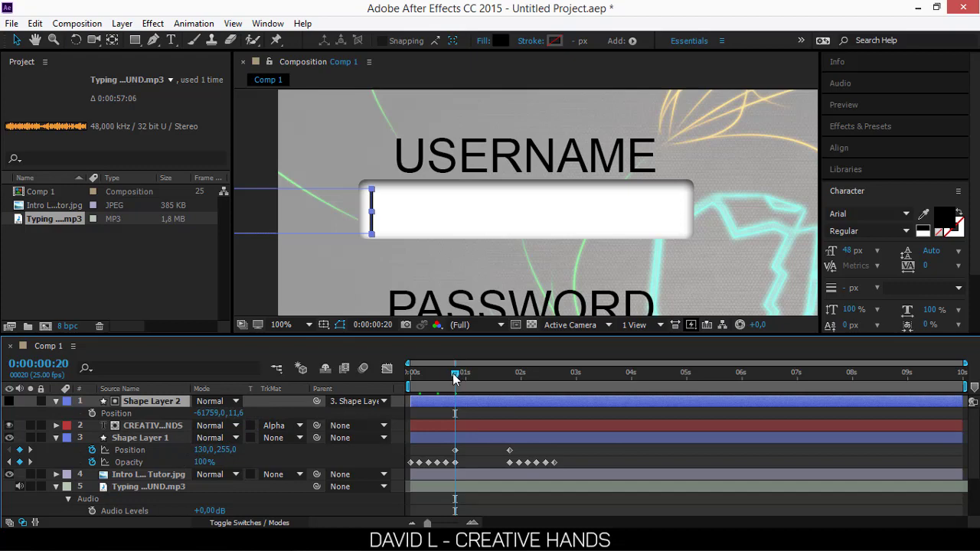
- Scrub through the CREATIVE HANDS reveal, collapse the layer properties, and preview the animation from the start
{"action": "mouse_move", "coordinate": [456, 378]}
{"action": "left_mouse_down"}
{"action": "mouse_move", "coordinate": [517, 381]}
{"action": "mouse_move", "coordinate": [449, 383]}
{"action": "mouse_move", "coordinate": [529, 402]}
{"action": "mouse_move", "coordinate": [477, 401]}
{"action": "mouse_move", "coordinate": [552, 403]}
{"action": "left_mouse_up"}
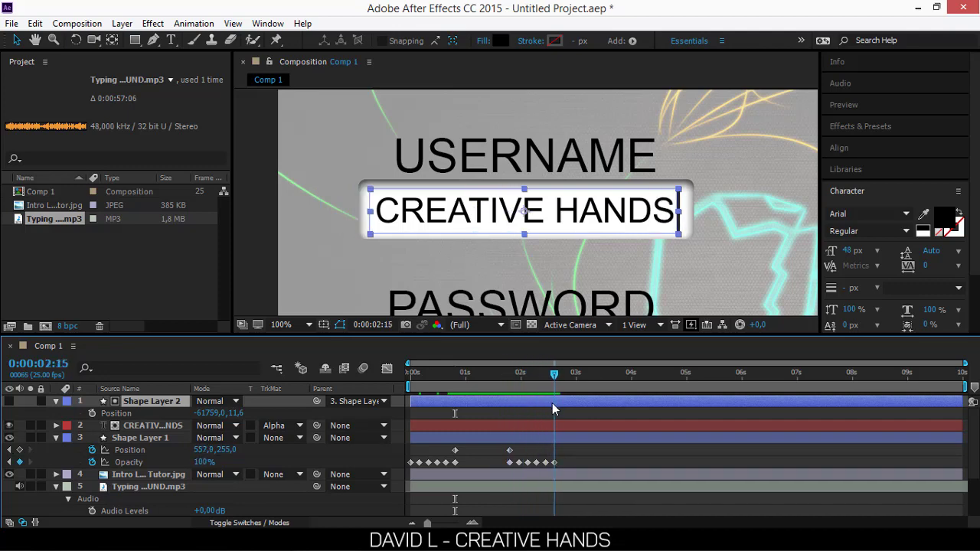
{"action": "left_click", "coordinate": [55, 401]}
{"action": "left_click", "coordinate": [55, 426]}
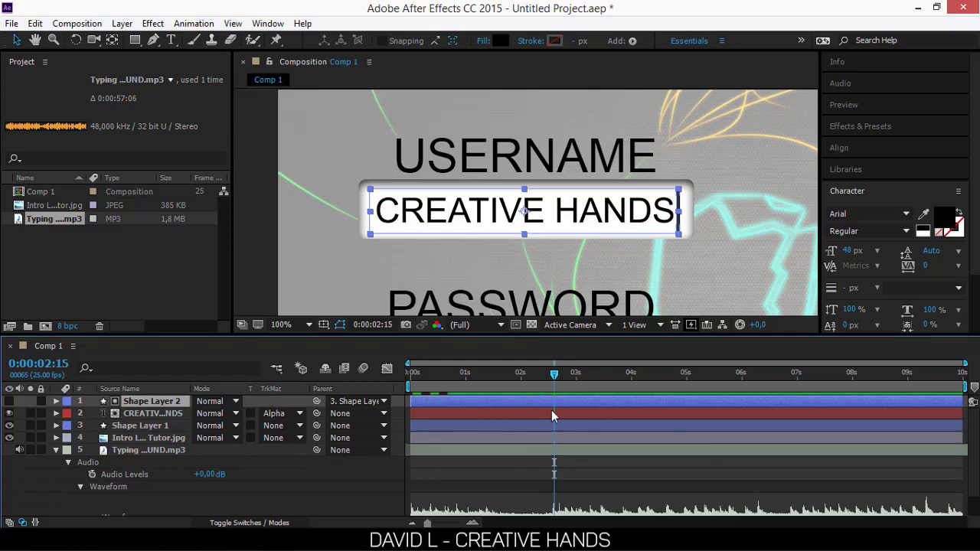
{"action": "left_click_drag", "start_coordinate": [561, 371], "coordinate": [400, 403]}
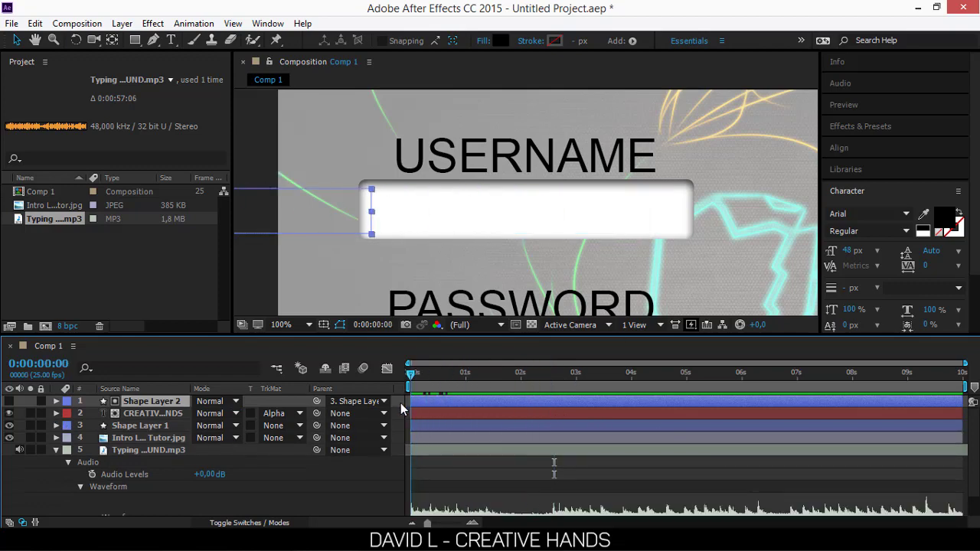
{"action": "key", "text": "space"}
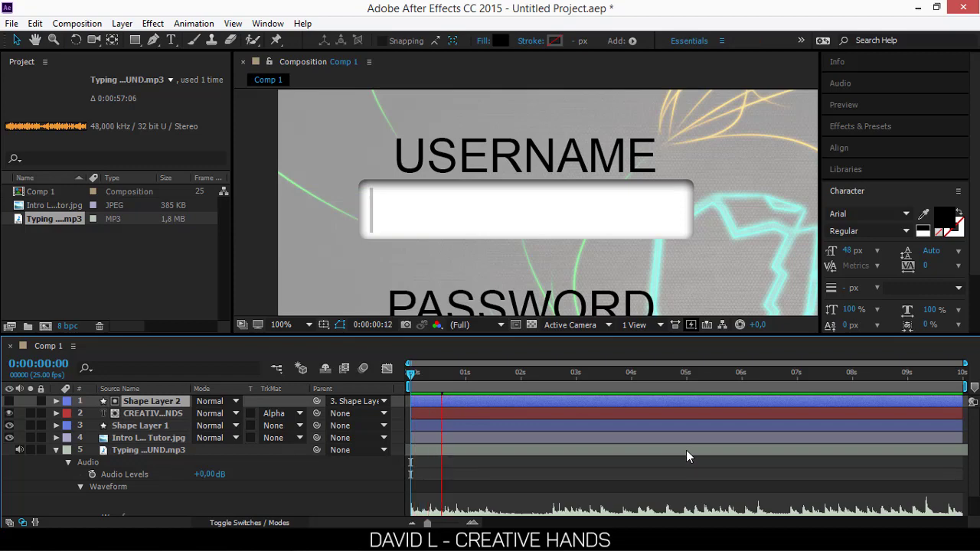
- Slide the typing sound layer to start at 0:00:00:20, Shape Layer 1's first Position keyframe, and preview the result from the start
{"action": "left_click_drag", "start_coordinate": [486, 381], "coordinate": [457, 389]}
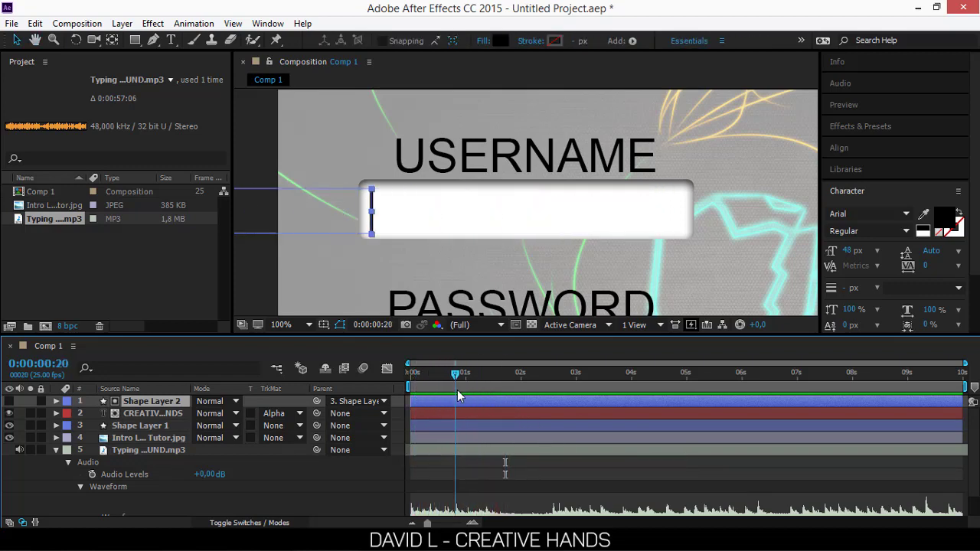
{"action": "left_click", "coordinate": [146, 425]}
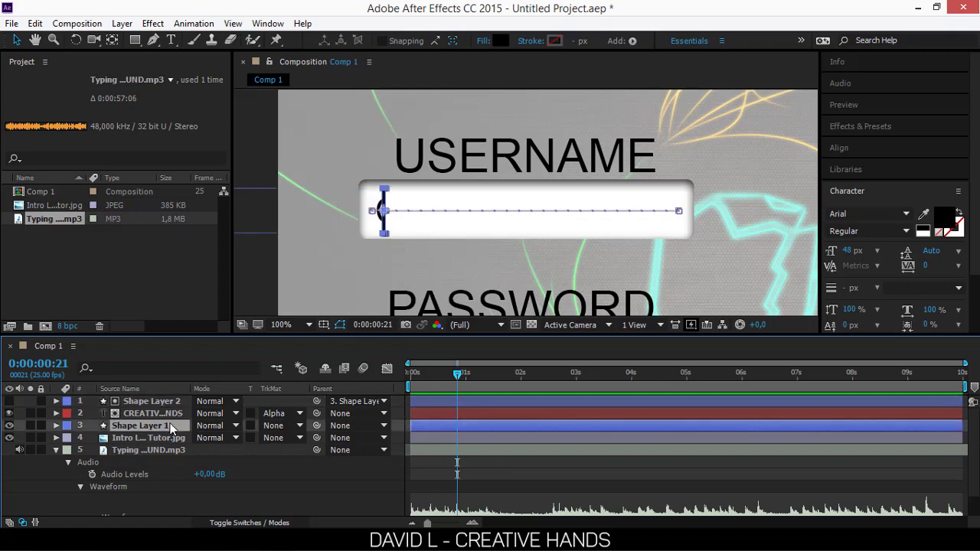
{"action": "key", "text": "p"}
{"action": "left_click_drag", "start_coordinate": [460, 380], "coordinate": [456, 381]}
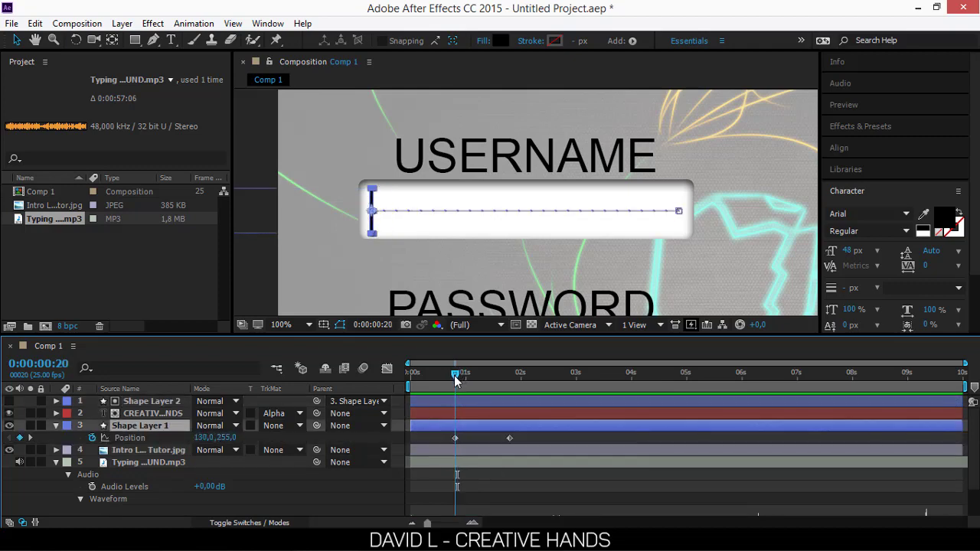
{"action": "scroll", "coordinate": [481, 492], "scroll_direction": "down", "scroll_amount": 1}
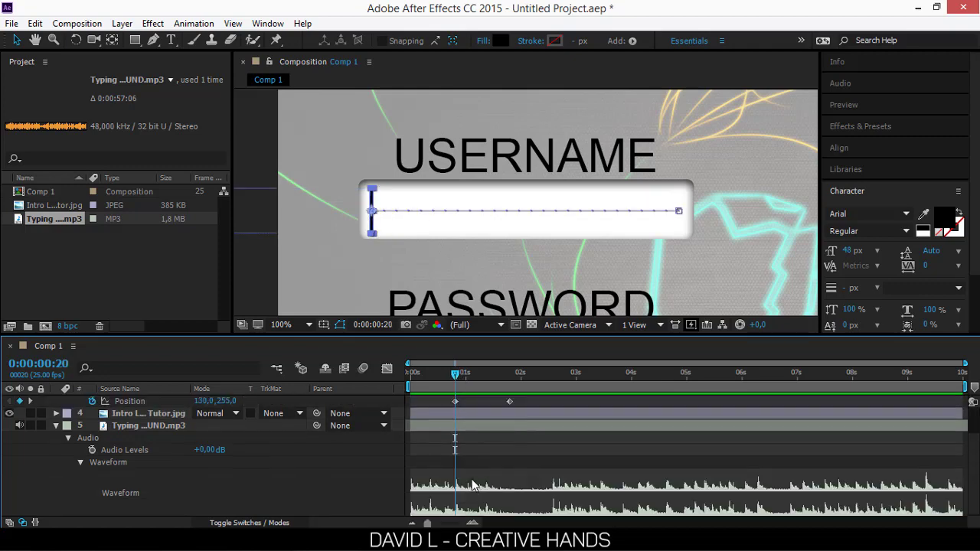
{"action": "left_click_drag", "start_coordinate": [464, 428], "coordinate": [489, 423]}
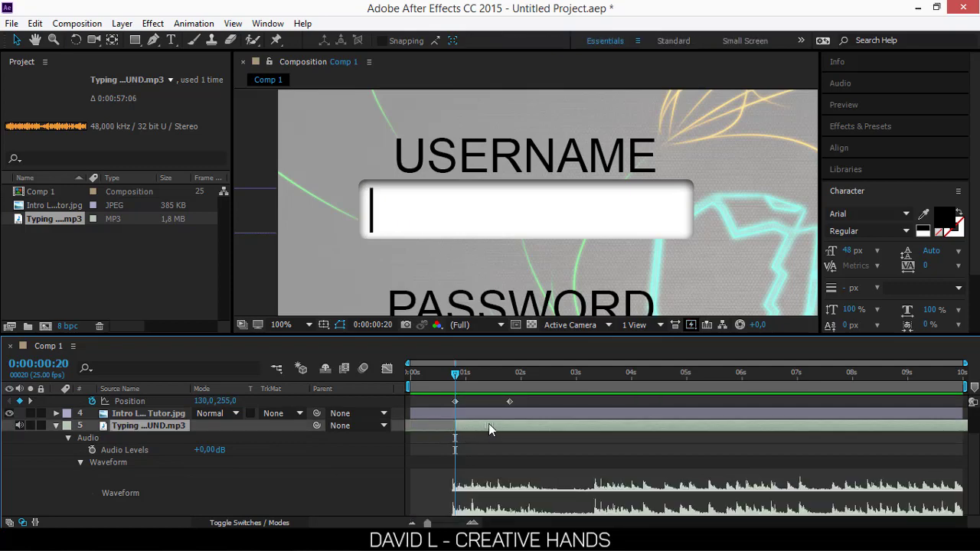
{"action": "scroll", "coordinate": [488, 423], "scroll_direction": "up", "scroll_amount": 1}
{"action": "left_click_drag", "start_coordinate": [454, 374], "coordinate": [406, 390]}
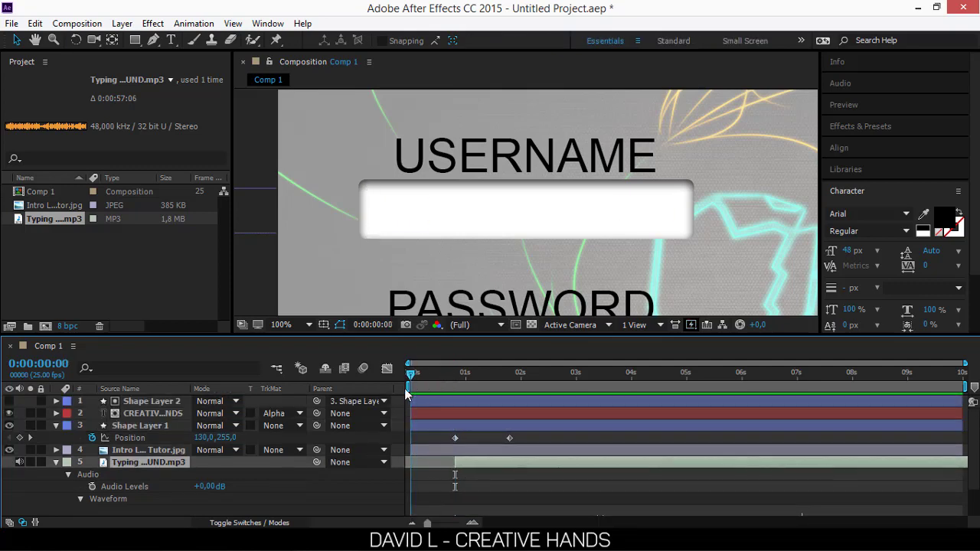
{"action": "key", "text": "space"}
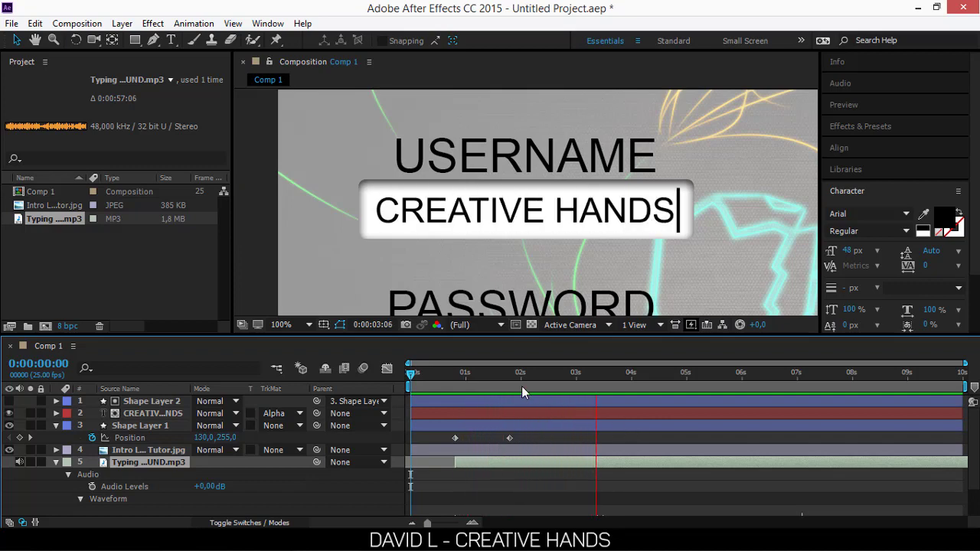
- Trim the end of the typing sound layer to 0:00:01:20, the last Position keyframe, and duplicate the trimmed layer
{"action": "left_click_drag", "start_coordinate": [514, 373], "coordinate": [510, 376]}
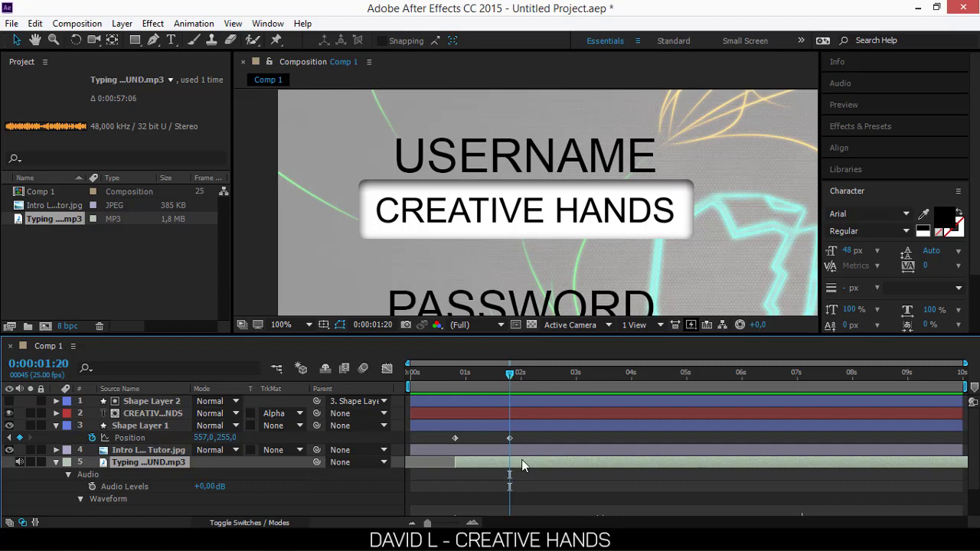
{"action": "key", "text": "ctrl+]"}
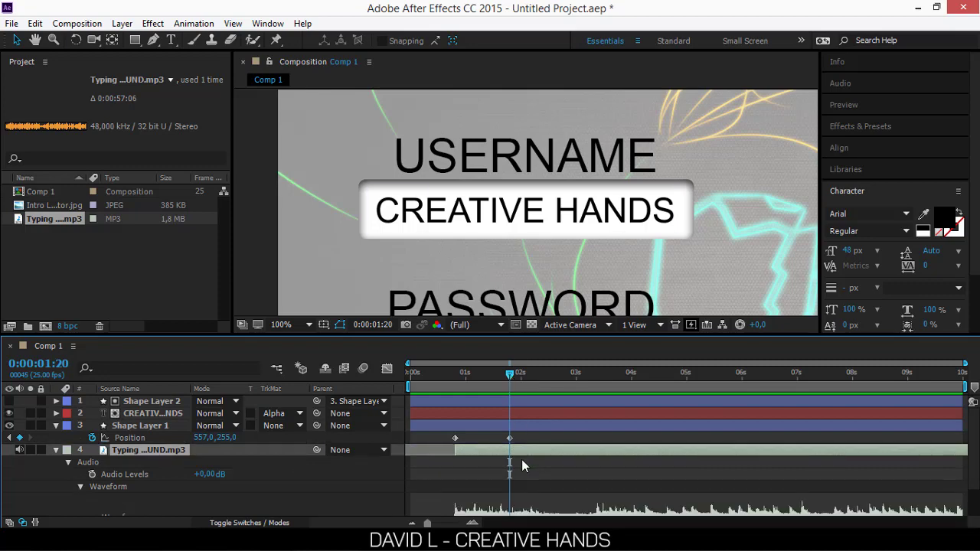
{"action": "key", "text": "ctrl+z"}
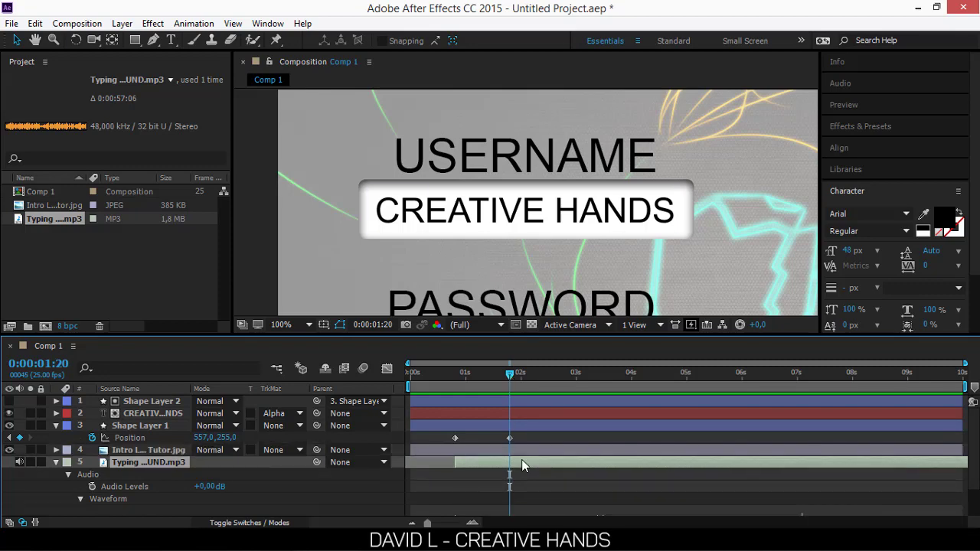
{"action": "key", "text": "alt+bracketright"}
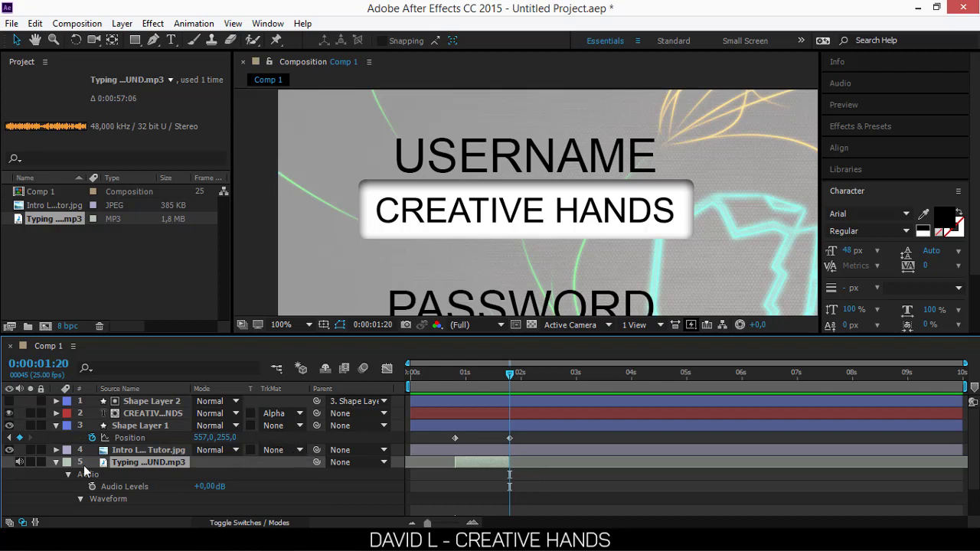
{"action": "left_click", "coordinate": [56, 462]}
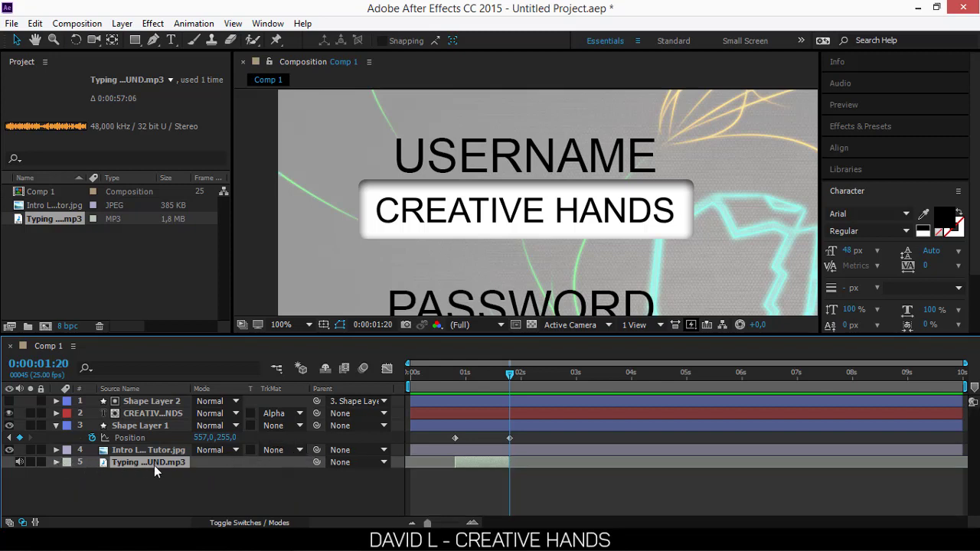
{"action": "key", "text": "ctrl+d"}
{"action": "left_click", "coordinate": [525, 452]}
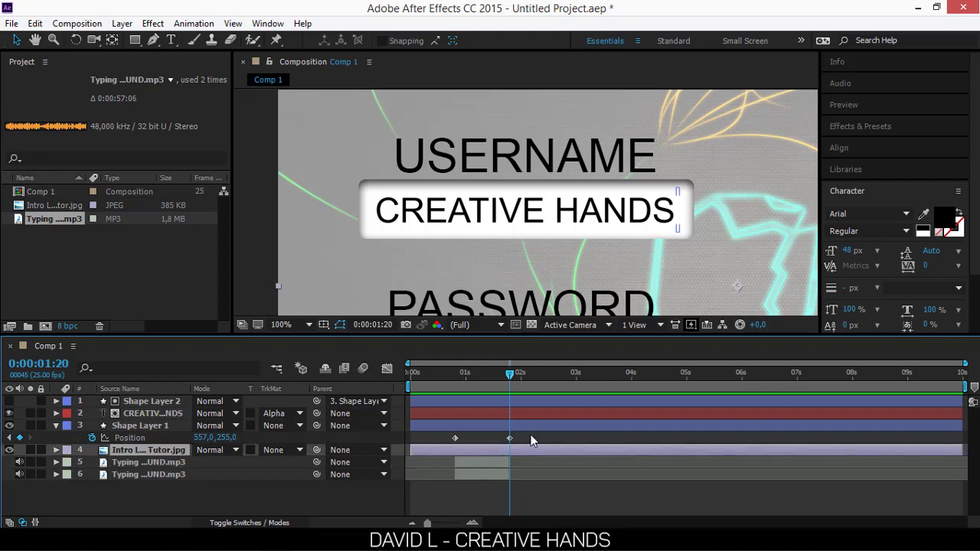
- Split Shape Layer 2, CREATIVE HANDS and Shape Layer 1 at 0:00:02:15, the last Opacity keyframe, and group the new halves above the originals
{"action": "left_click_drag", "start_coordinate": [510, 383], "coordinate": [528, 422]}
{"action": "left_click", "coordinate": [541, 431]}
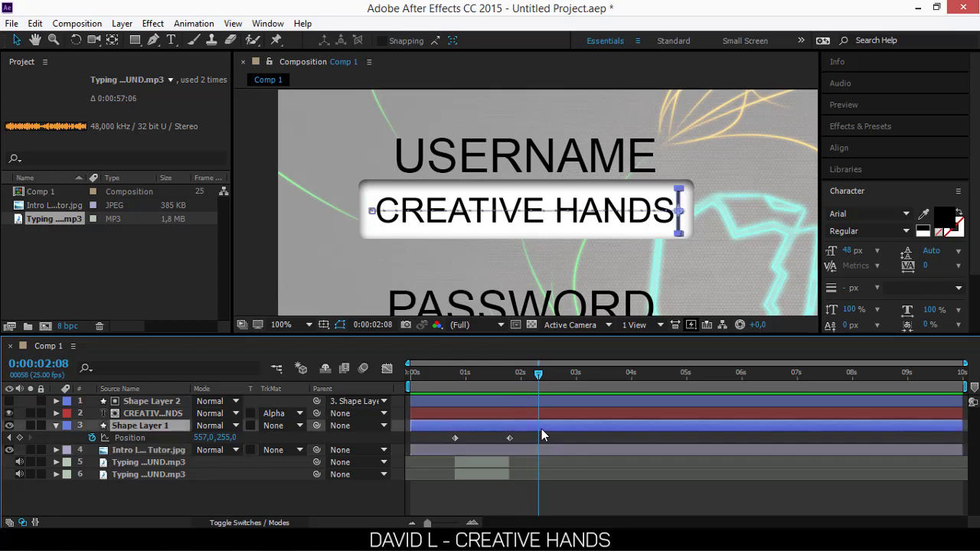
{"action": "key", "text": "u"}
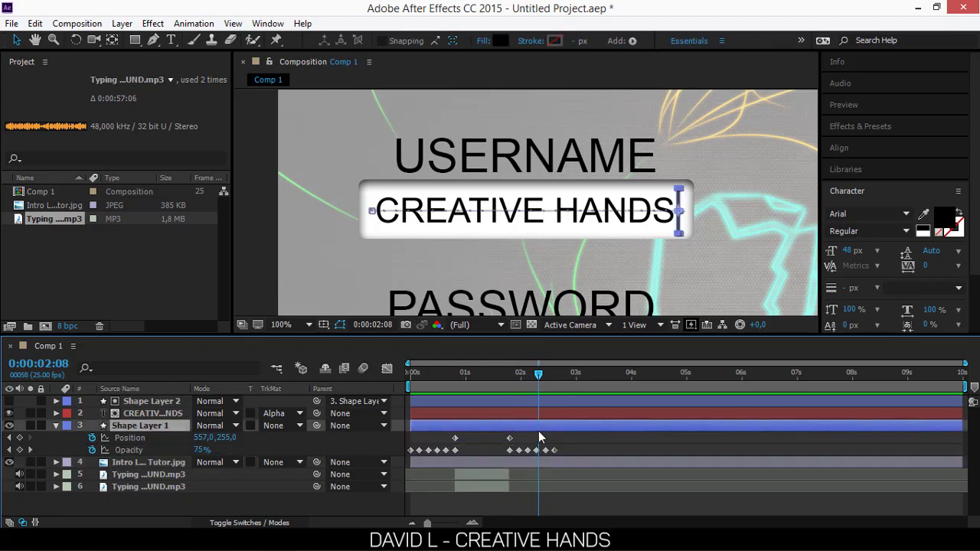
{"action": "left_click", "coordinate": [556, 382]}
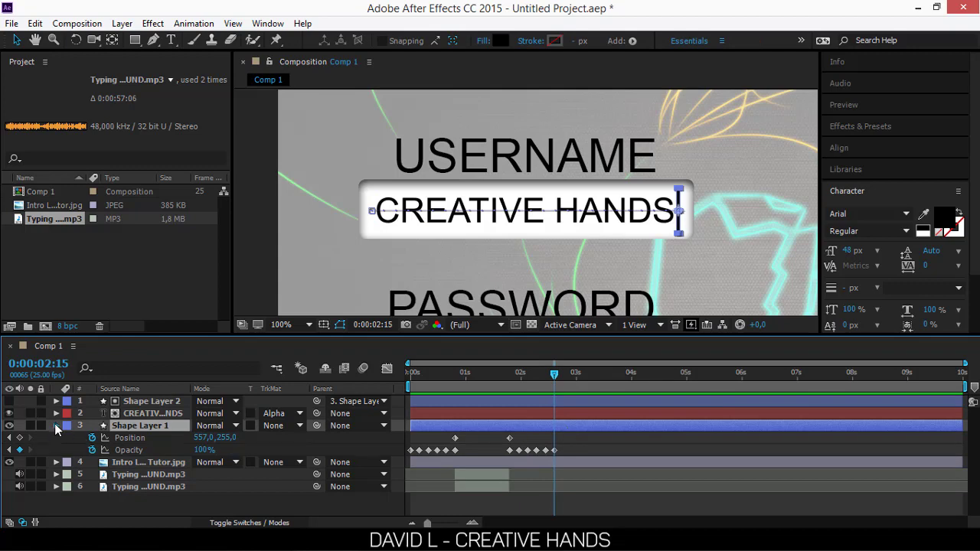
{"action": "left_click", "coordinate": [55, 425]}
{"action": "left_click", "coordinate": [566, 403]}
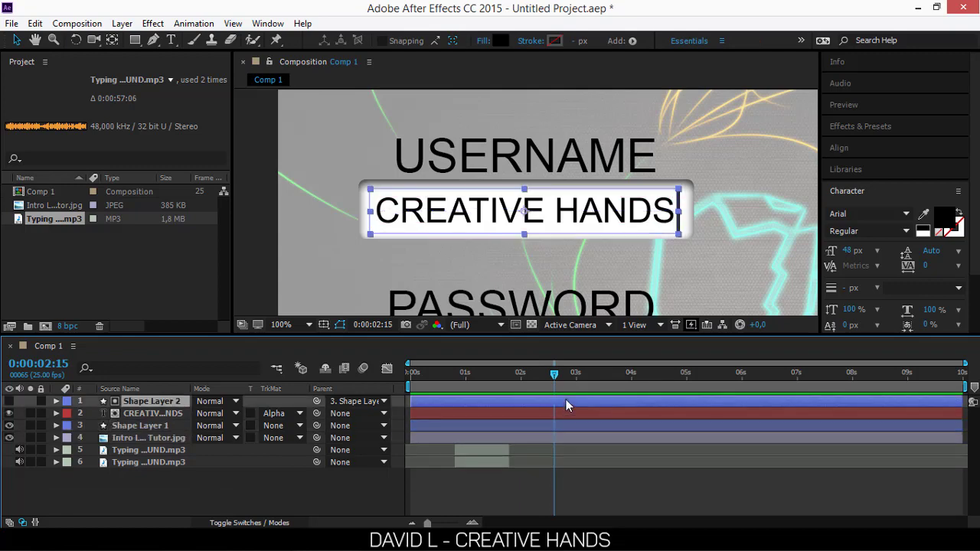
{"action": "left_click", "coordinate": [566, 414], "text": "shift"}
{"action": "left_click", "coordinate": [570, 426], "text": "shift"}
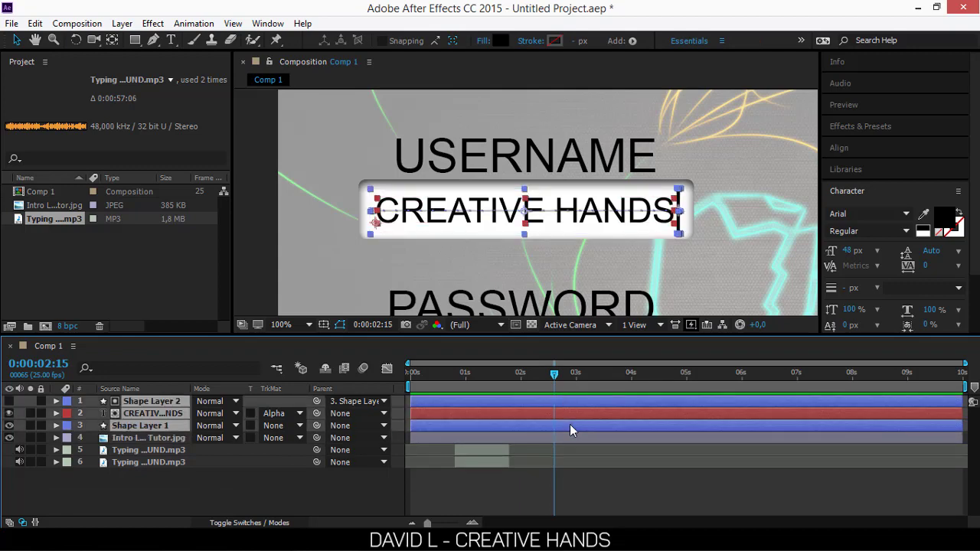
{"action": "key", "text": "alt+bracketright"}
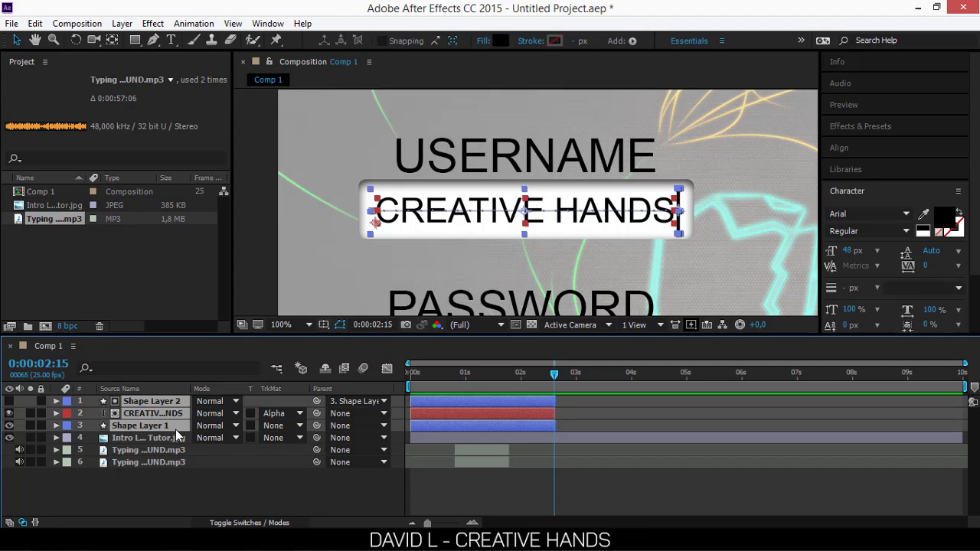
{"action": "key", "text": "ctrl+z"}
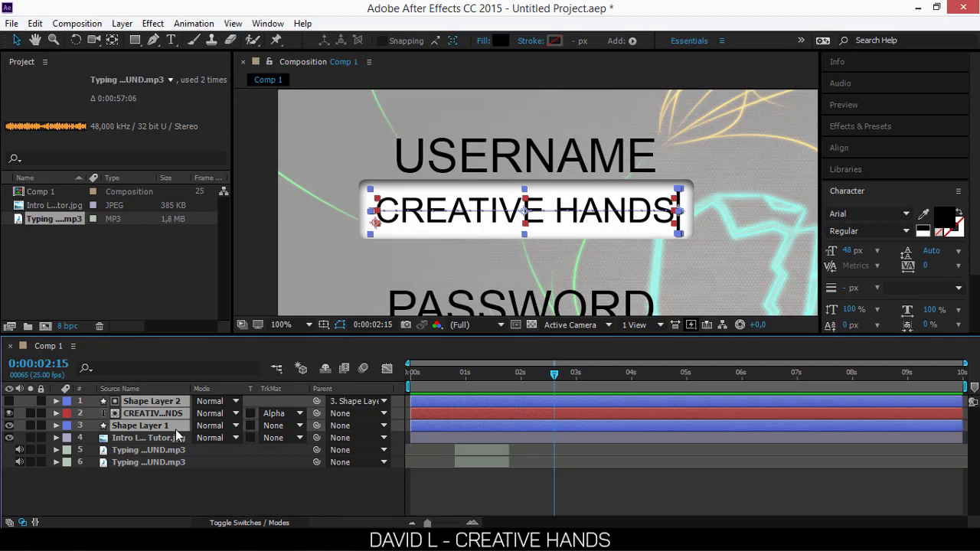
{"action": "key", "text": "ctrl+shift+d"}
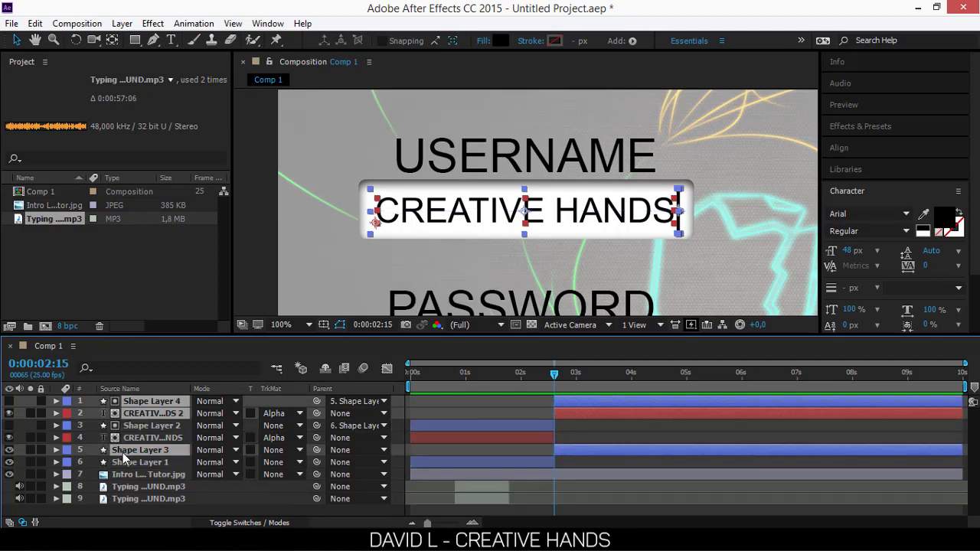
{"action": "left_click_drag", "start_coordinate": [136, 447], "coordinate": [145, 421]}
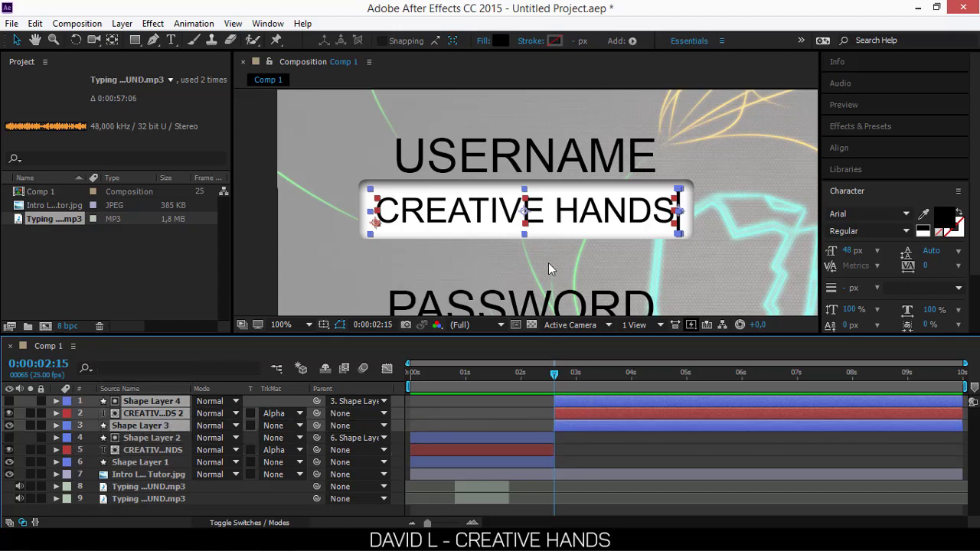
- Try to move the three split-off layers together from the USERNAME field
{"action": "left_click_drag", "start_coordinate": [556, 208], "coordinate": [556, 241]}
{"action": "key", "text": "ctrl+z"}
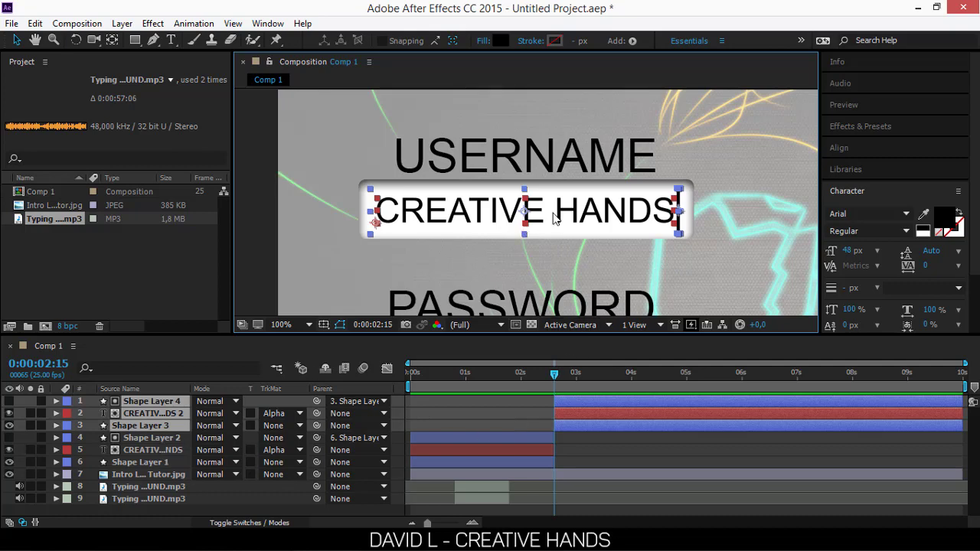
{"action": "key", "text": "comma"}
{"action": "key", "text": "comma"}
{"action": "mouse_move", "coordinate": [575, 200]}
{"action": "left_mouse_down"}
{"action": "mouse_move", "coordinate": [573, 224]}
{"action": "mouse_move", "coordinate": [569, 190]}
{"action": "mouse_move", "coordinate": [582, 199]}
{"action": "left_mouse_up"}
{"action": "key", "text": "ctrl+z"}
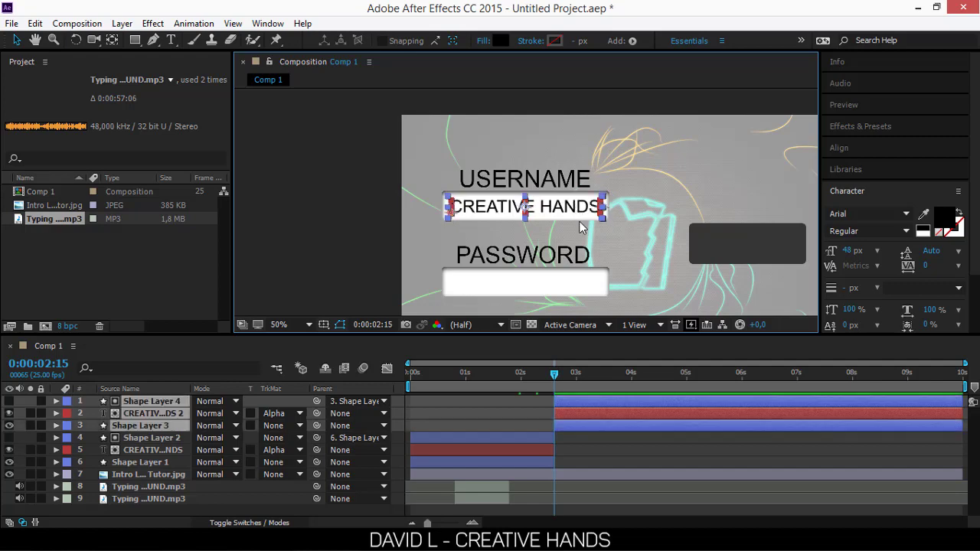
- Reveal the Position of Shape Layer 3 and move the split-off CREATIVE HANDS text down into the PASSWORD field
{"action": "left_click", "coordinate": [592, 445]}
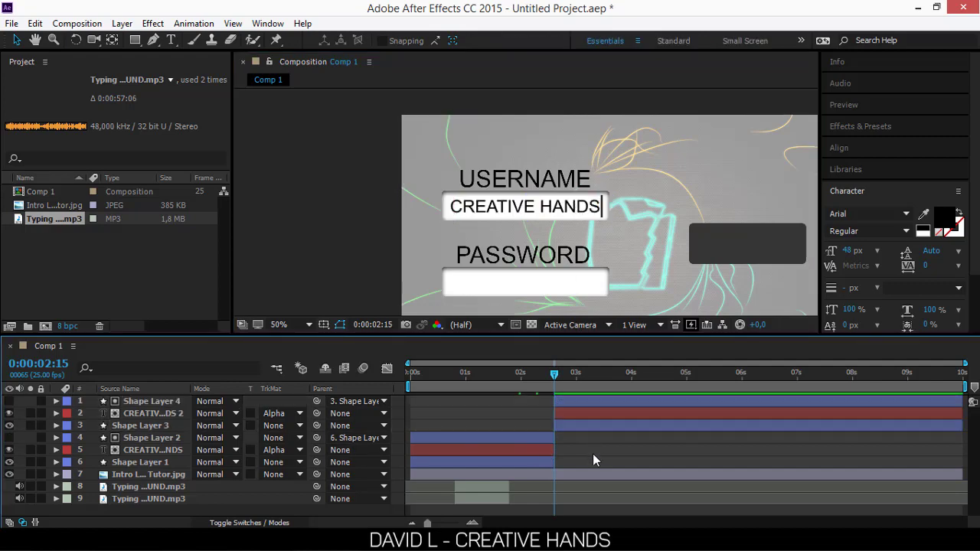
{"action": "left_click", "coordinate": [586, 425]}
{"action": "key", "text": "p"}
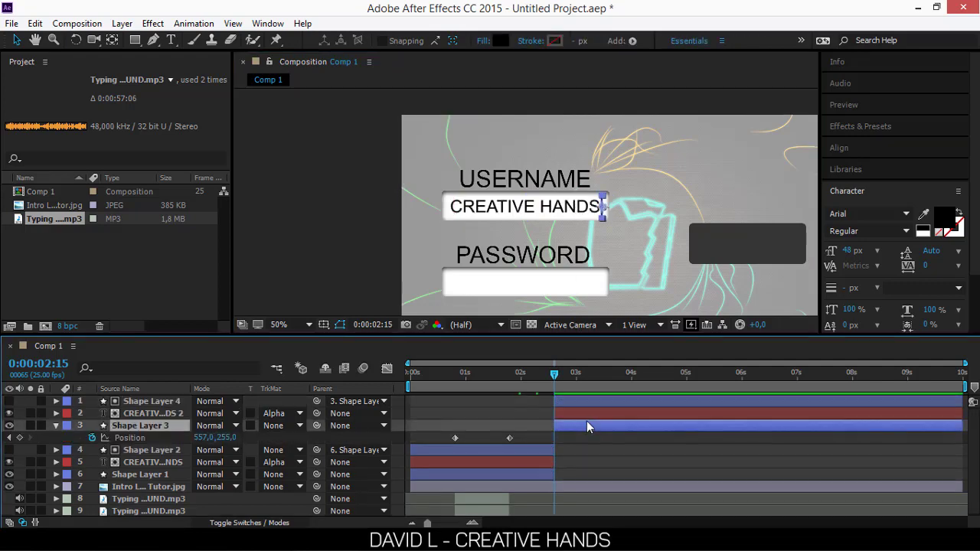
{"action": "left_click", "coordinate": [164, 418]}
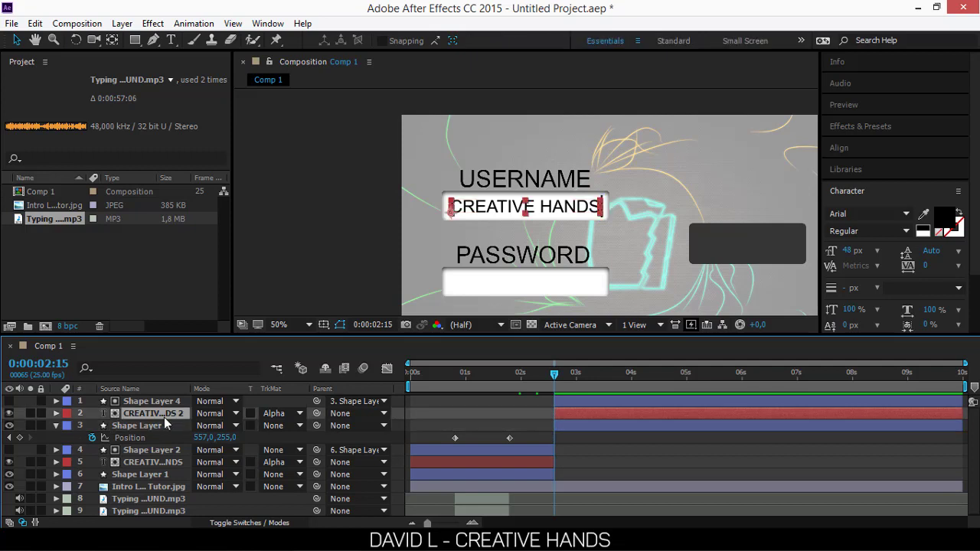
{"action": "left_click_drag", "start_coordinate": [542, 226], "coordinate": [540, 283]}
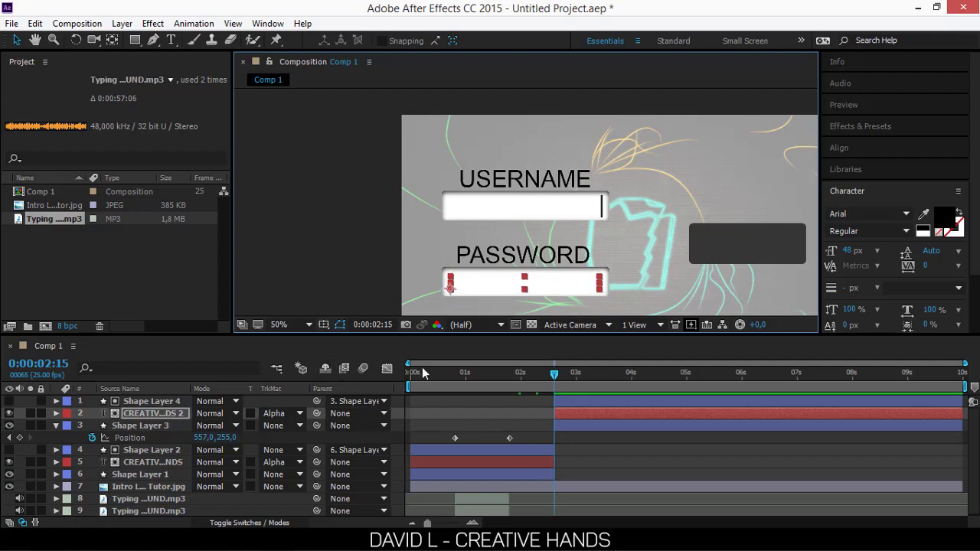
- Undo the text move and try to move Shape Layer 4 and the split-off CREATIVE HANDS text together into the PASSWORD field
{"action": "left_click", "coordinate": [177, 399]}
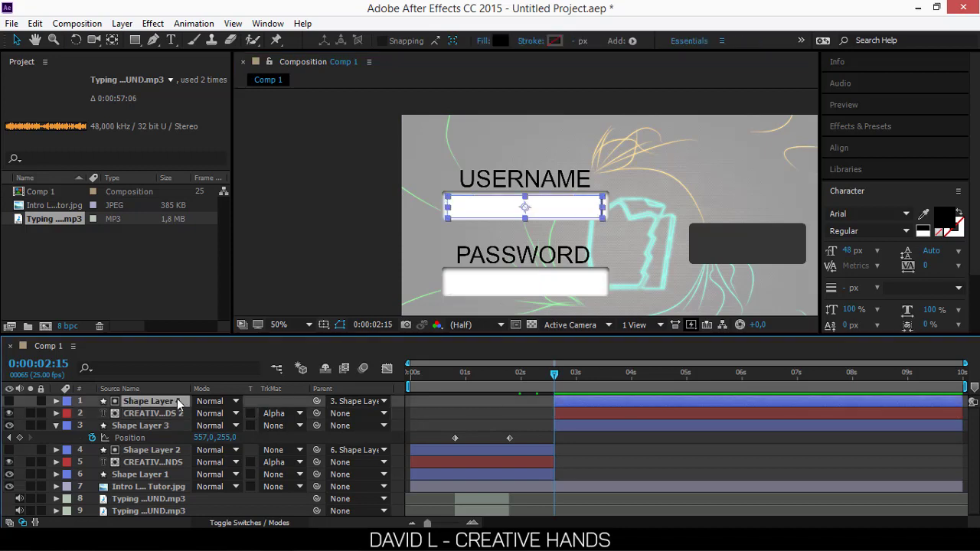
{"action": "key", "text": "ctrl+z"}
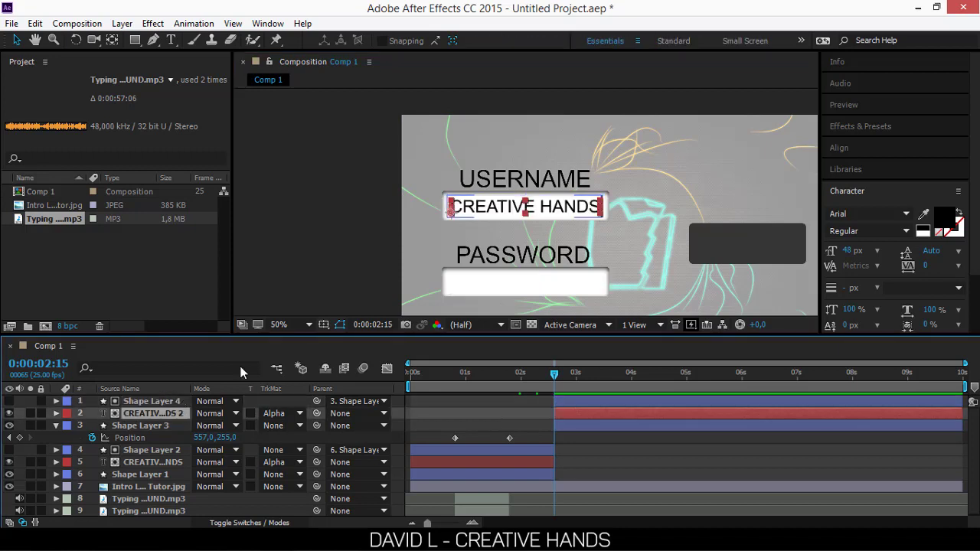
{"action": "left_click", "coordinate": [176, 401], "text": "shift"}
{"action": "left_click_drag", "start_coordinate": [562, 209], "coordinate": [560, 276]}
{"action": "key", "text": "ctrl+z"}
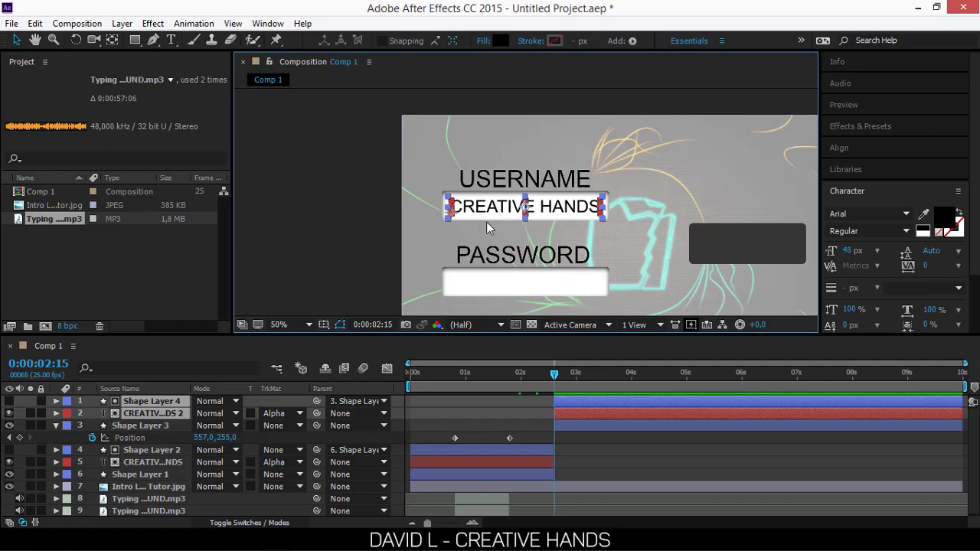
- Move Shape Layer 4, selected with Shape Layer 3, into the PASSWORD field, and then move the split-off CREATIVE HANDS text there too
{"action": "left_click", "coordinate": [173, 425], "text": "shift"}
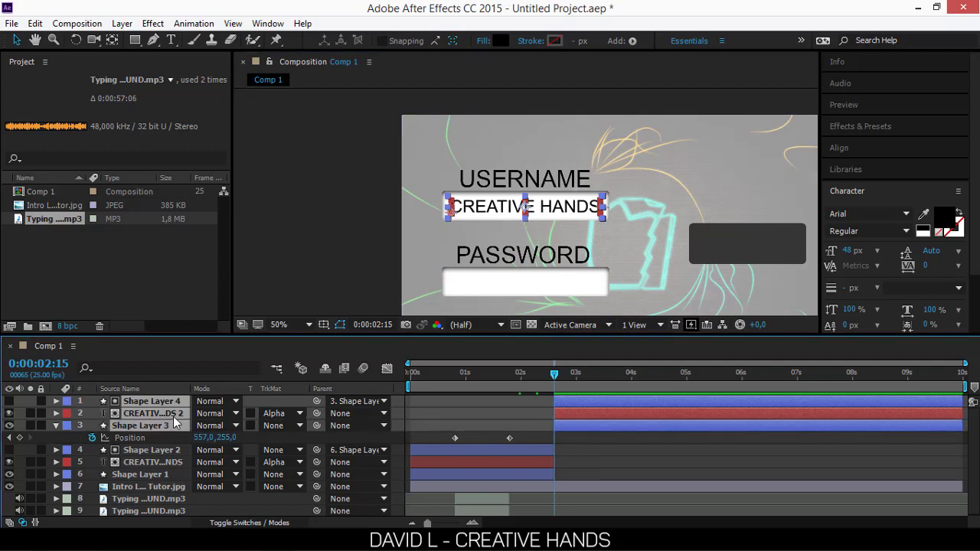
{"action": "left_click", "coordinate": [172, 439]}
{"action": "left_click", "coordinate": [173, 417]}
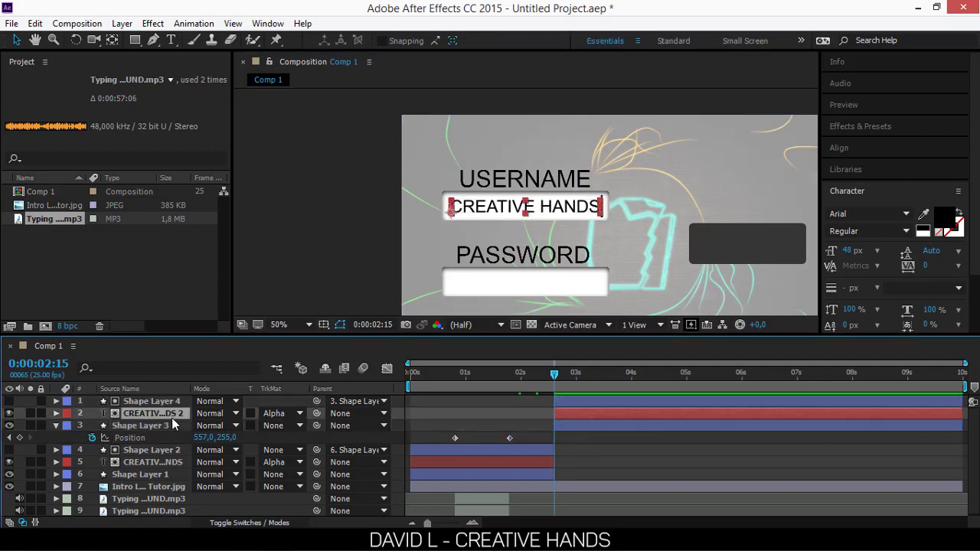
{"action": "left_click", "coordinate": [173, 425]}
{"action": "left_click", "coordinate": [176, 403], "text": "ctrl"}
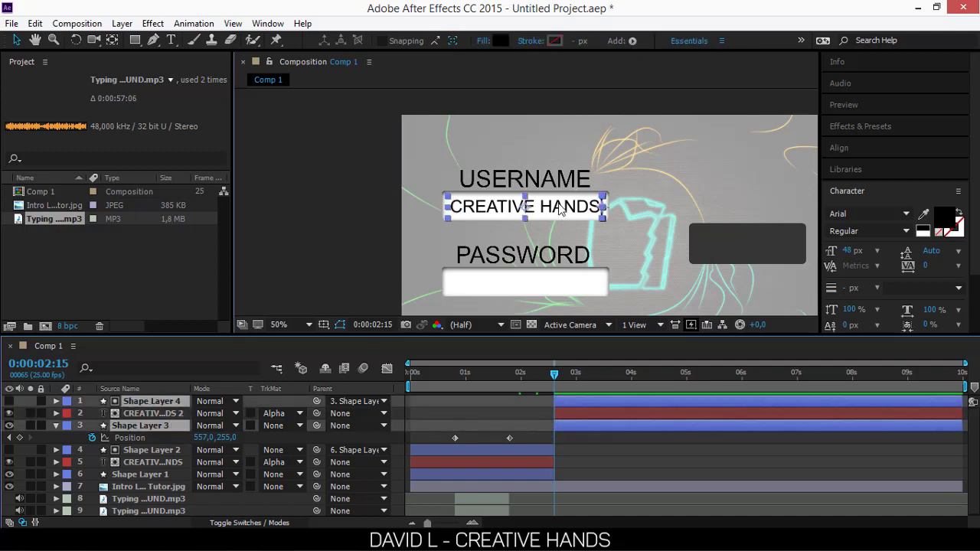
{"action": "left_click_drag", "start_coordinate": [559, 212], "coordinate": [560, 281]}
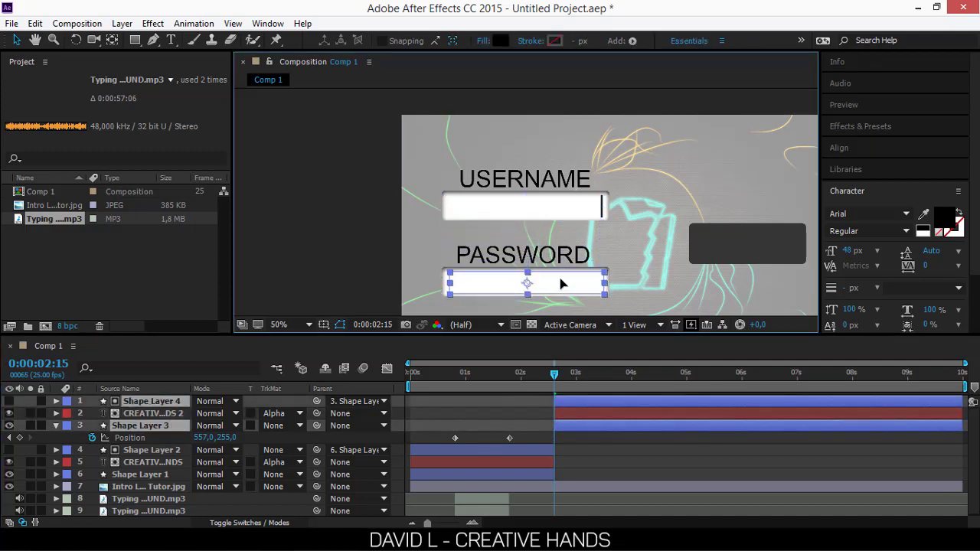
{"action": "left_click", "coordinate": [176, 415]}
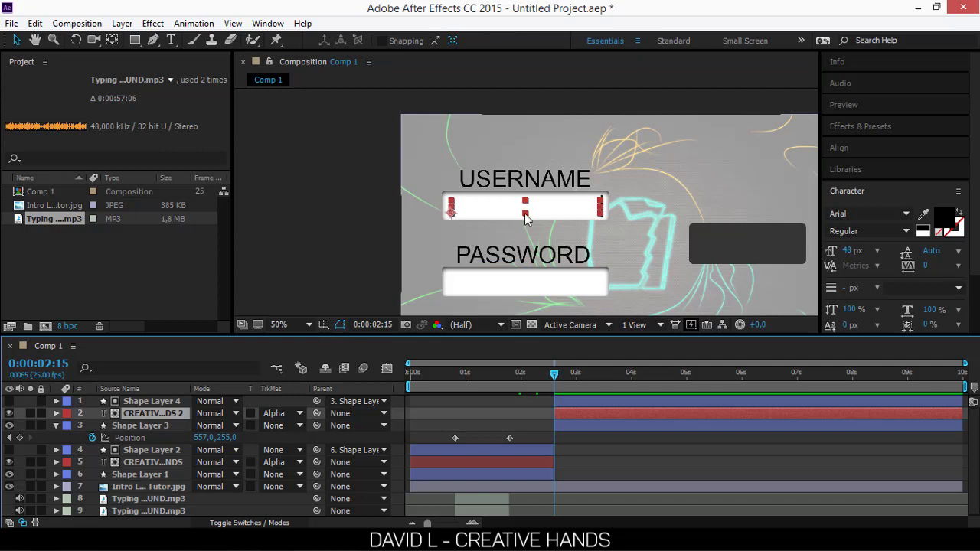
{"action": "left_click_drag", "start_coordinate": [525, 218], "coordinate": [539, 285]}
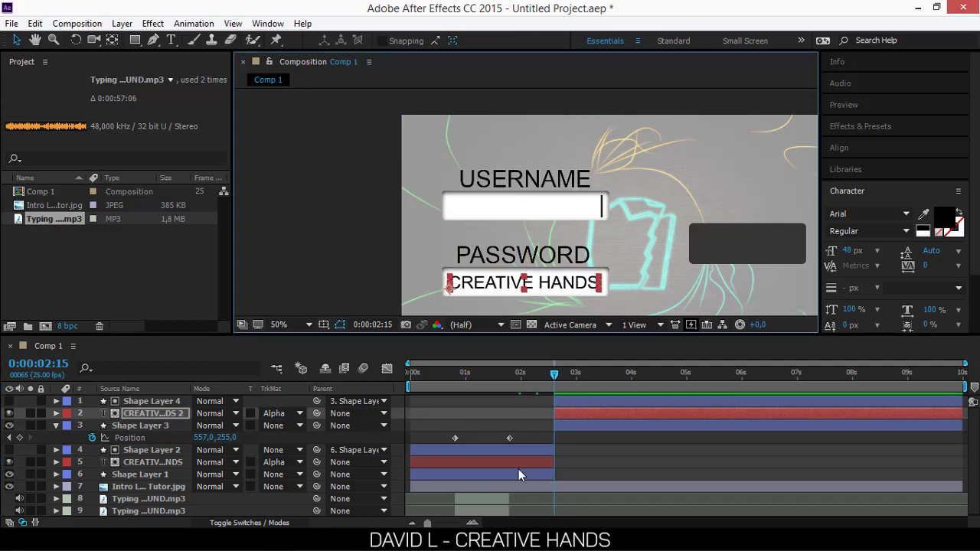
- Shift Shape Layer 3 in time so its two Position keyframes fall at 0:00:03:10 and 0:00:04:10
{"action": "left_click", "coordinate": [558, 426]}
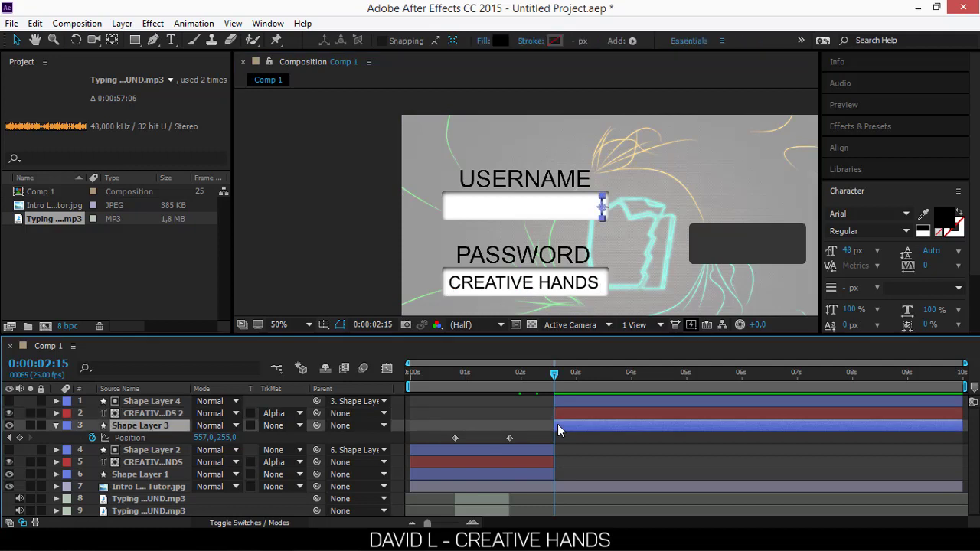
{"action": "left_click_drag", "start_coordinate": [558, 424], "coordinate": [577, 417]}
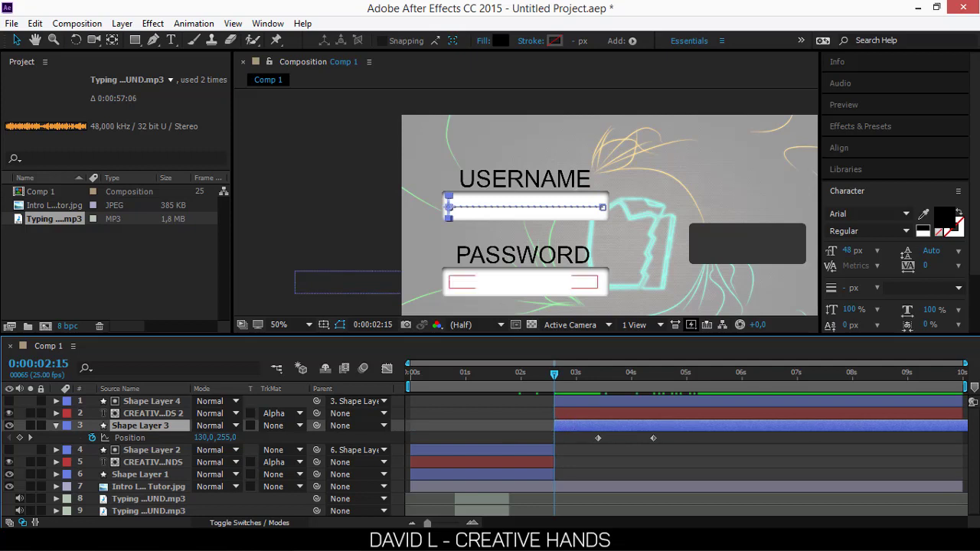
{"action": "left_click", "coordinate": [148, 402]}
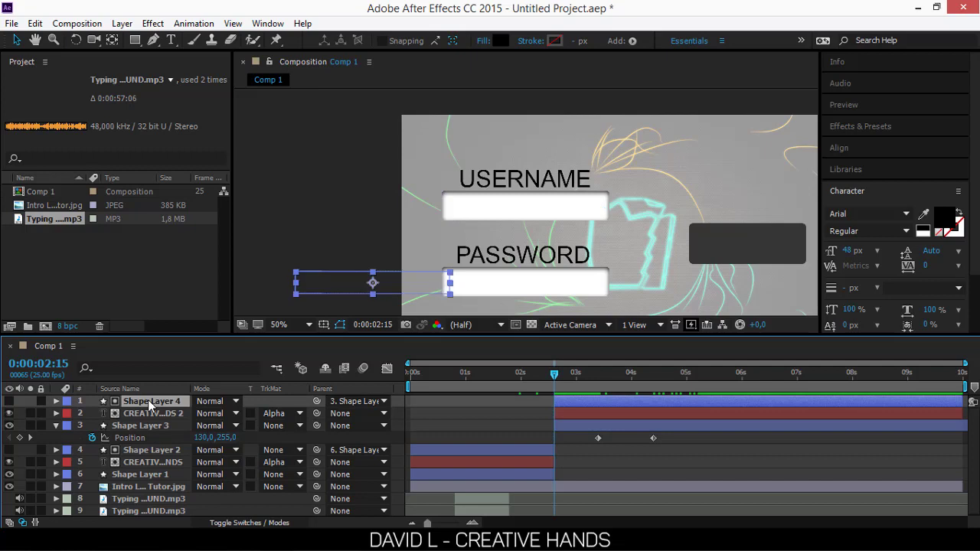
{"action": "left_click", "coordinate": [159, 427]}
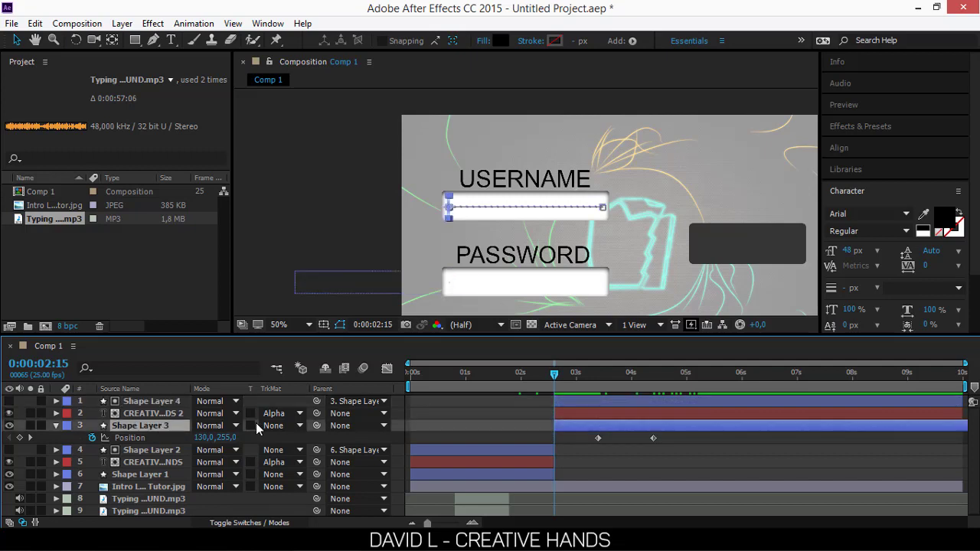
{"action": "key", "text": "p"}
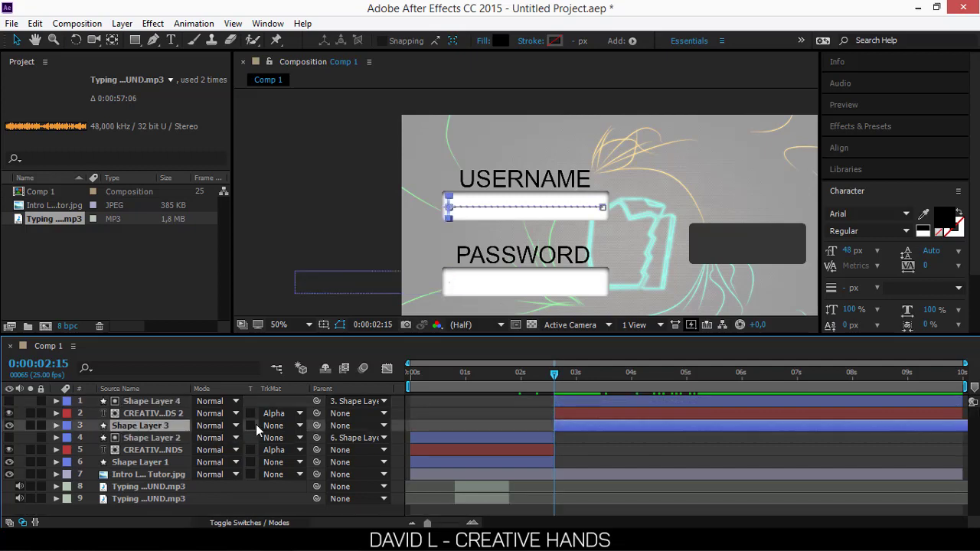
{"action": "key", "text": "p"}
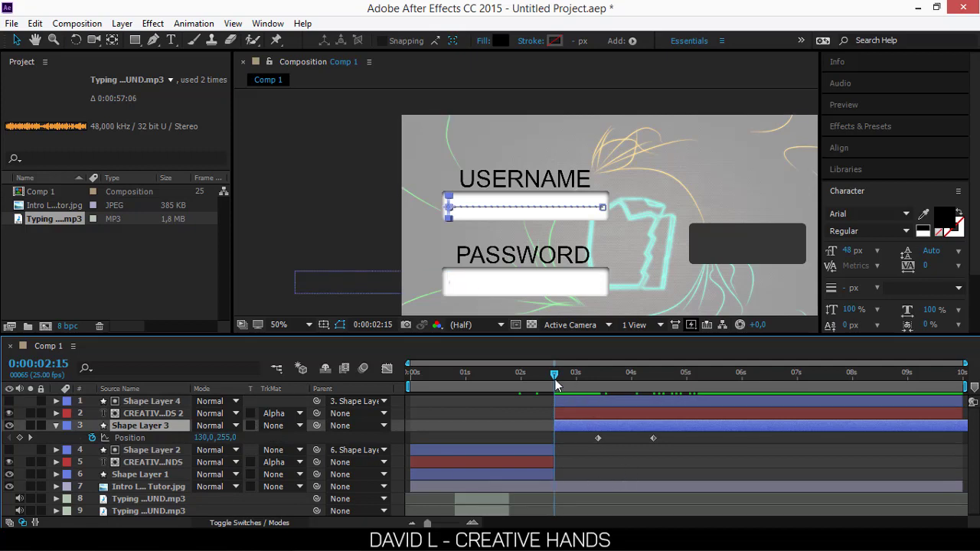
- Select both Position keyframes of Shape Layer 3, leaving the background image where it is
{"action": "left_click_drag", "start_coordinate": [555, 376], "coordinate": [549, 400]}
{"action": "left_click_drag", "start_coordinate": [664, 435], "coordinate": [573, 451]}
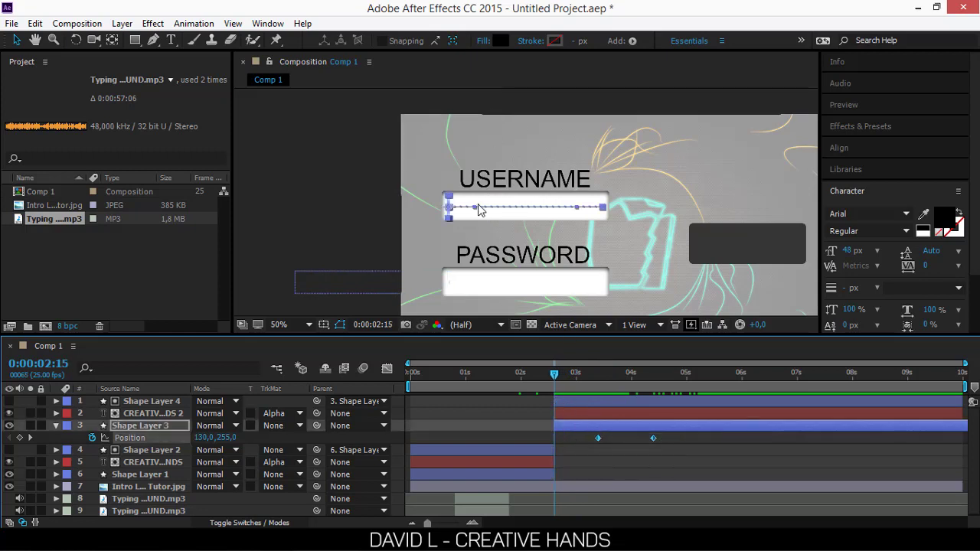
{"action": "left_click", "coordinate": [509, 211]}
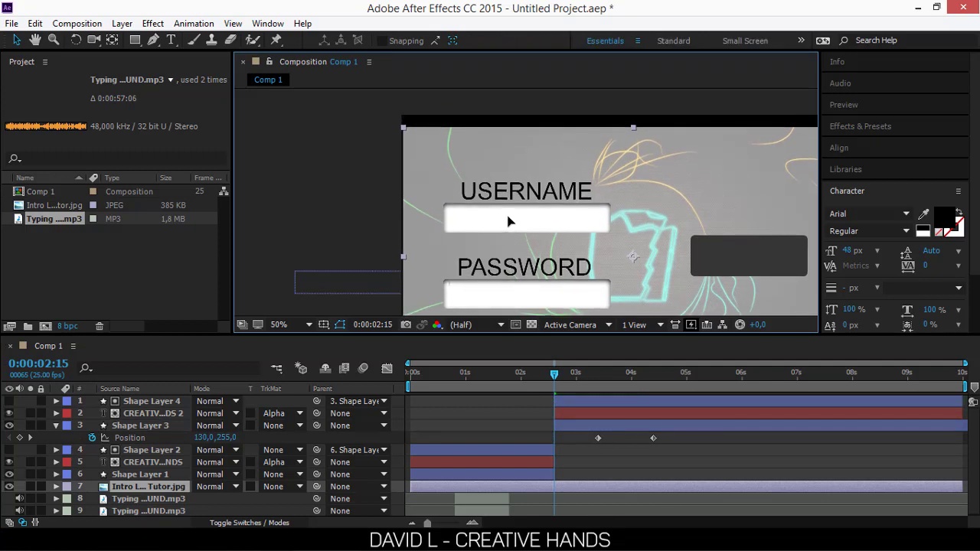
{"action": "left_click_drag", "start_coordinate": [679, 452], "coordinate": [565, 420]}
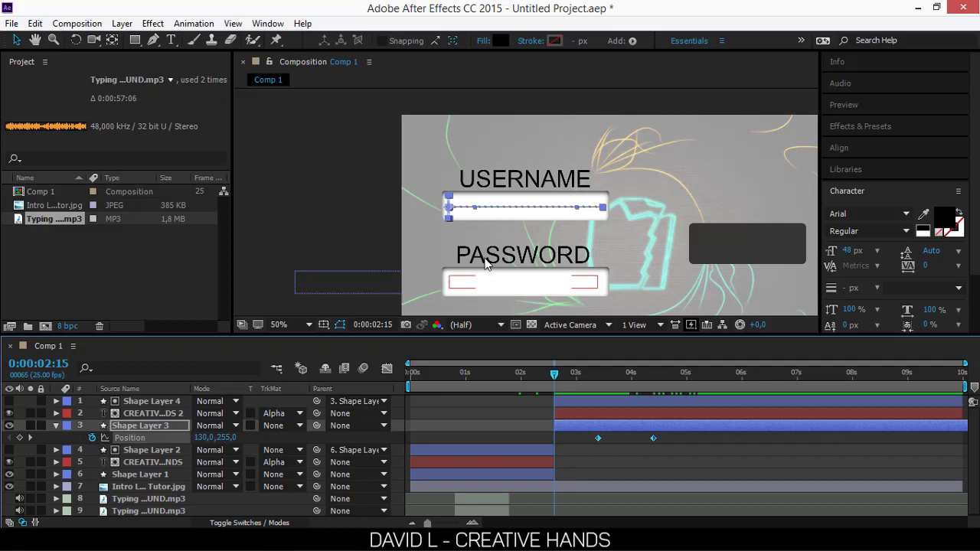
- At 0:00:03:10, move the cursor and its whole motion path down to the start of the PASSWORD field, at Position 136, 466
{"action": "scroll", "coordinate": [448, 208], "scroll_direction": "up", "scroll_amount": 2}
{"action": "scroll", "coordinate": [376, 219], "scroll_direction": "up", "scroll_amount": 1}
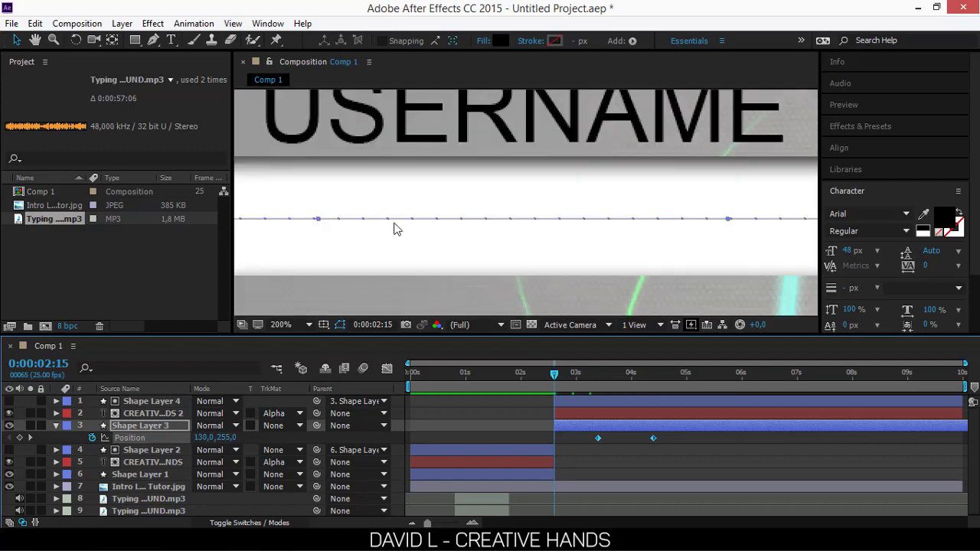
{"action": "left_click_drag", "start_coordinate": [437, 245], "coordinate": [574, 247]}
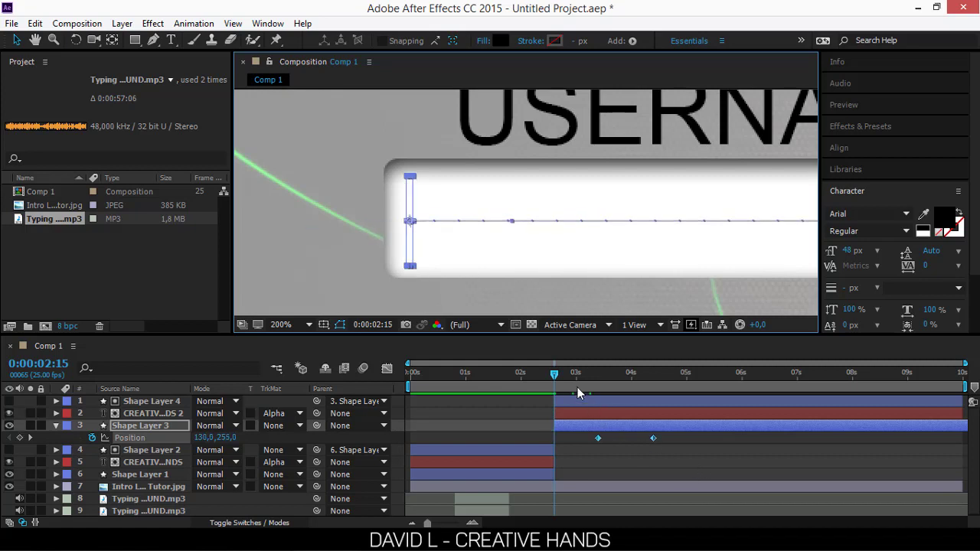
{"action": "left_click_drag", "start_coordinate": [587, 375], "coordinate": [598, 377]}
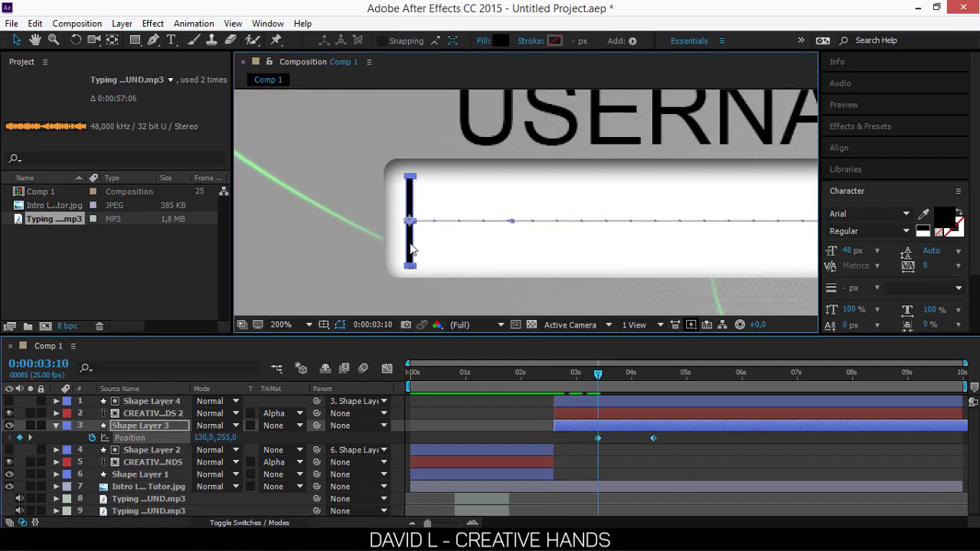
{"action": "left_click_drag", "start_coordinate": [414, 248], "coordinate": [410, 286]}
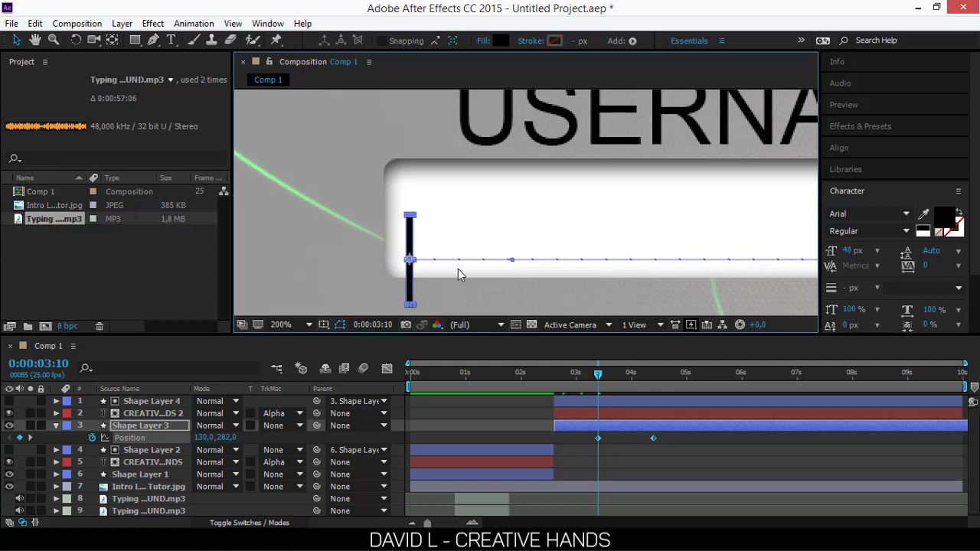
{"action": "scroll", "coordinate": [471, 282], "scroll_direction": "down", "scroll_amount": 5}
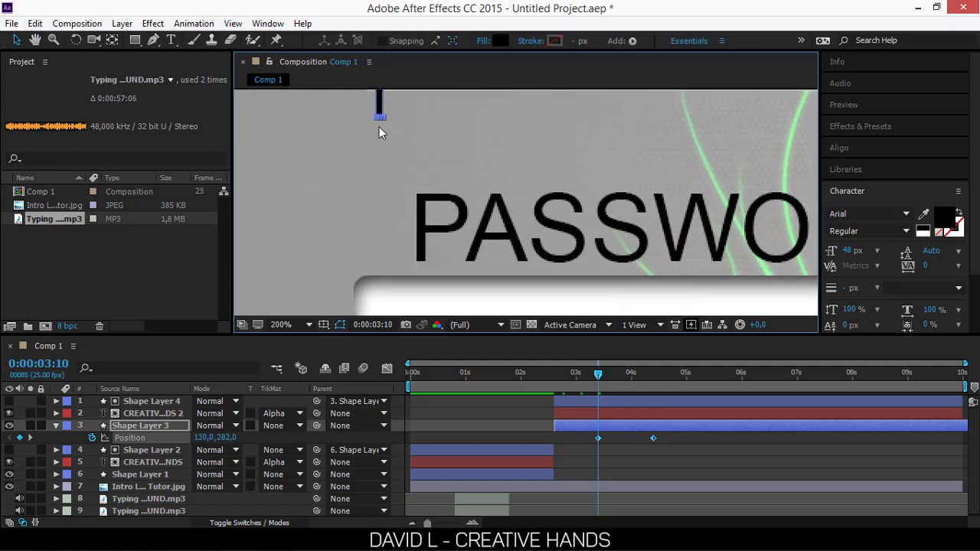
{"action": "left_click_drag", "start_coordinate": [378, 108], "coordinate": [376, 277]}
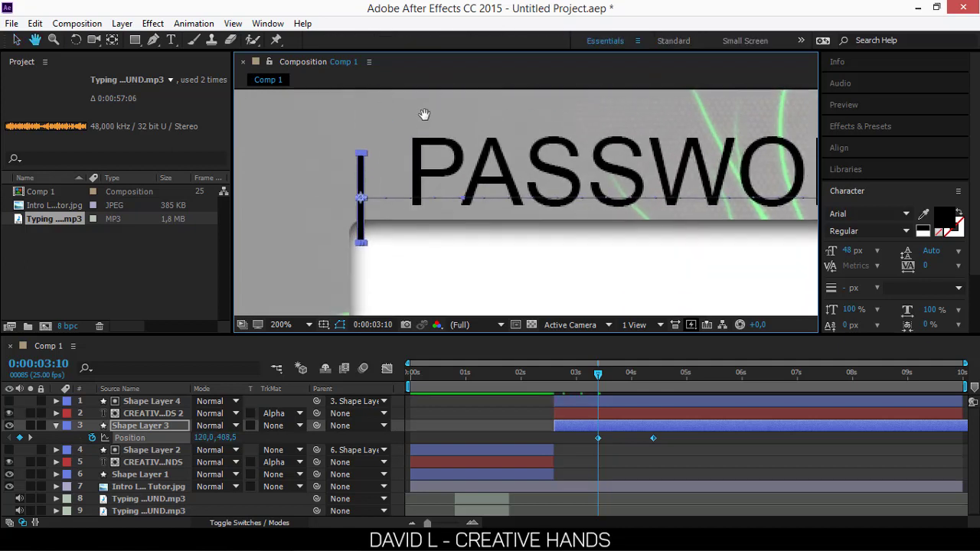
{"action": "scroll", "coordinate": [441, 215], "scroll_direction": "down", "scroll_amount": 3}
{"action": "left_click", "coordinate": [442, 215]}
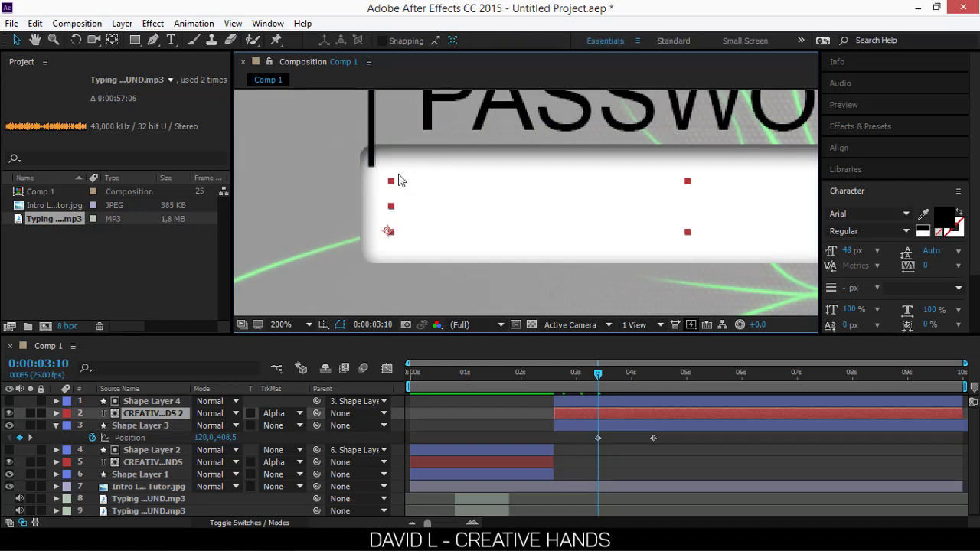
{"action": "left_click", "coordinate": [562, 426]}
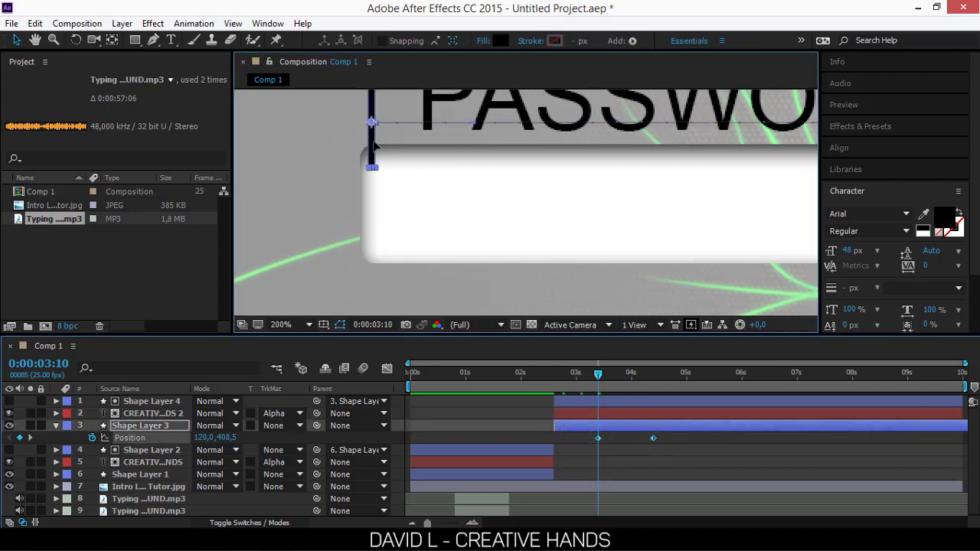
{"action": "left_click_drag", "start_coordinate": [375, 152], "coordinate": [397, 228]}
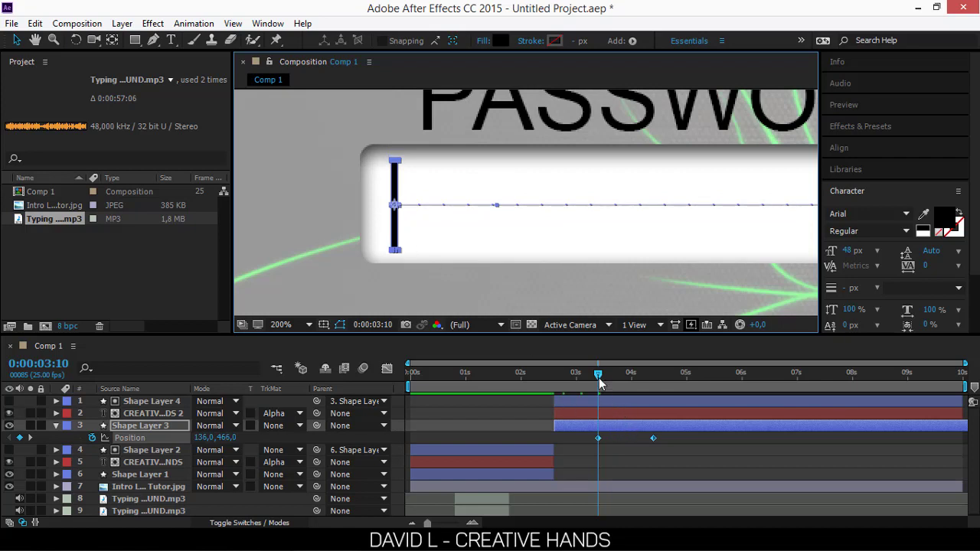
- Check the cursor's end position in the PASSWORD field at 0:00:04:10, return to 0:00:03:10 and deselect the keyframes
{"action": "left_click_drag", "start_coordinate": [600, 383], "coordinate": [653, 395]}
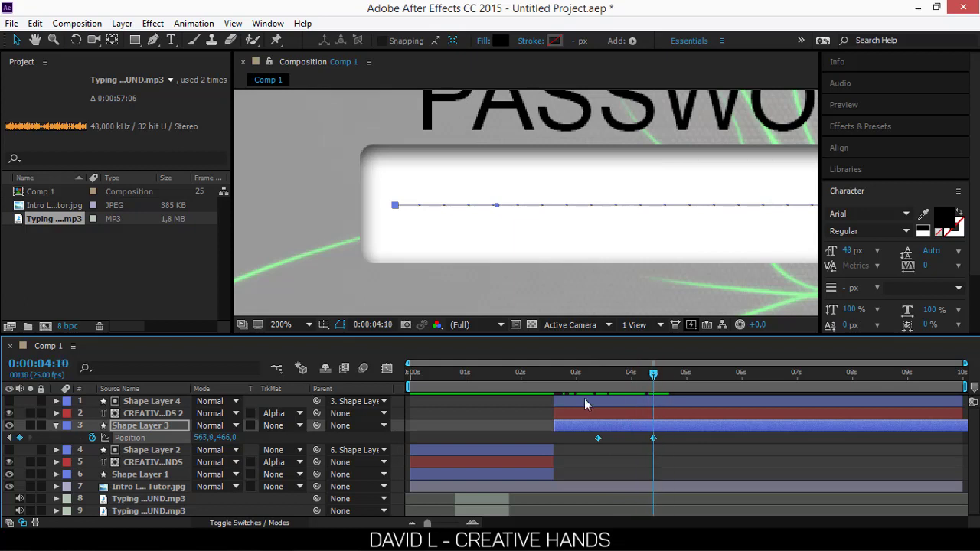
{"action": "scroll", "coordinate": [540, 240], "scroll_direction": "down", "scroll_amount": 1}
{"action": "key", "text": "space"}
{"action": "left_click_drag", "start_coordinate": [637, 252], "coordinate": [596, 323]}
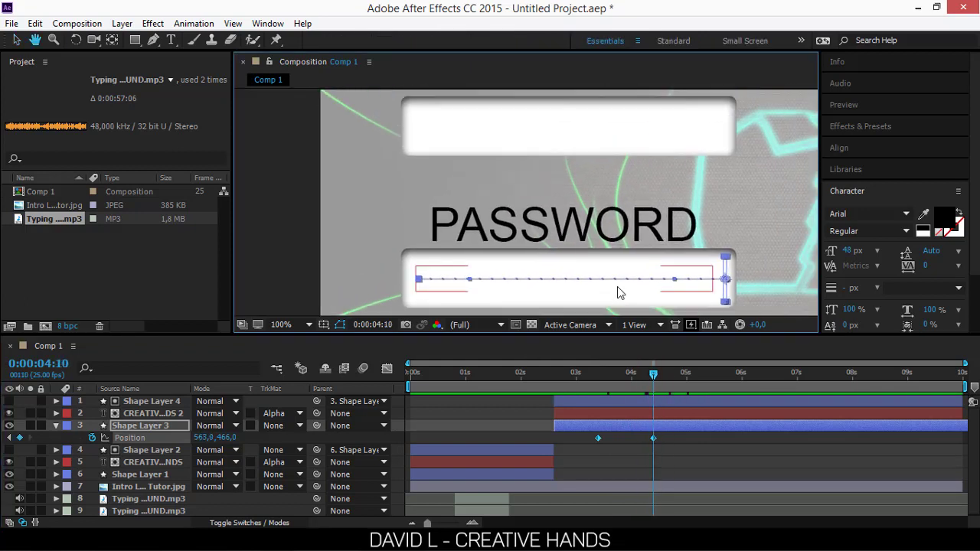
{"action": "key", "text": "v"}
{"action": "left_click_drag", "start_coordinate": [653, 375], "coordinate": [600, 378]}
{"action": "left_click", "coordinate": [675, 435]}
- Move Shape Layer 4 up level with the PASSWORD field so its edge meets the cursor, and preview the reveal up to 0:00:04:10
{"action": "scroll", "coordinate": [534, 190], "scroll_direction": "down", "scroll_amount": 1}
{"action": "left_click_drag", "start_coordinate": [589, 244], "coordinate": [572, 216]}
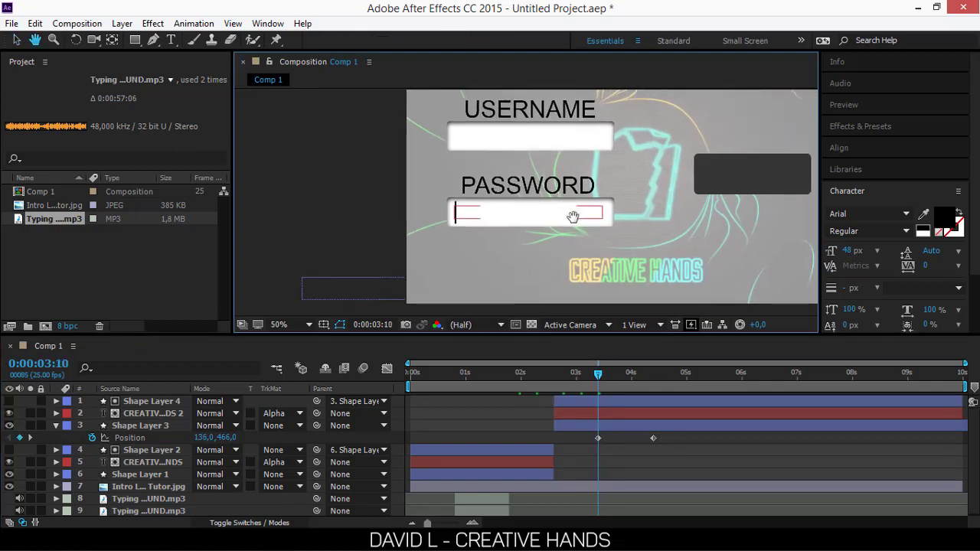
{"action": "left_click", "coordinate": [158, 402]}
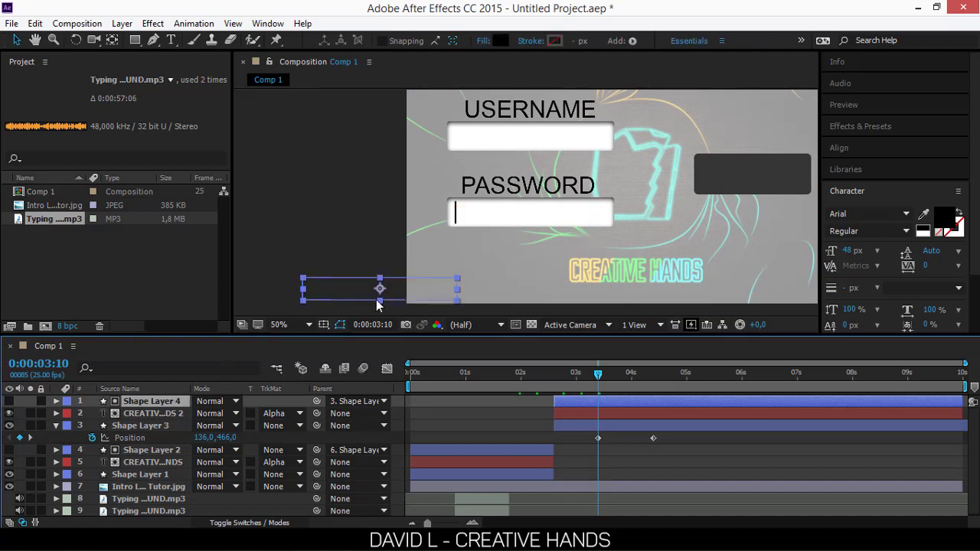
{"action": "left_click_drag", "start_coordinate": [418, 286], "coordinate": [419, 216]}
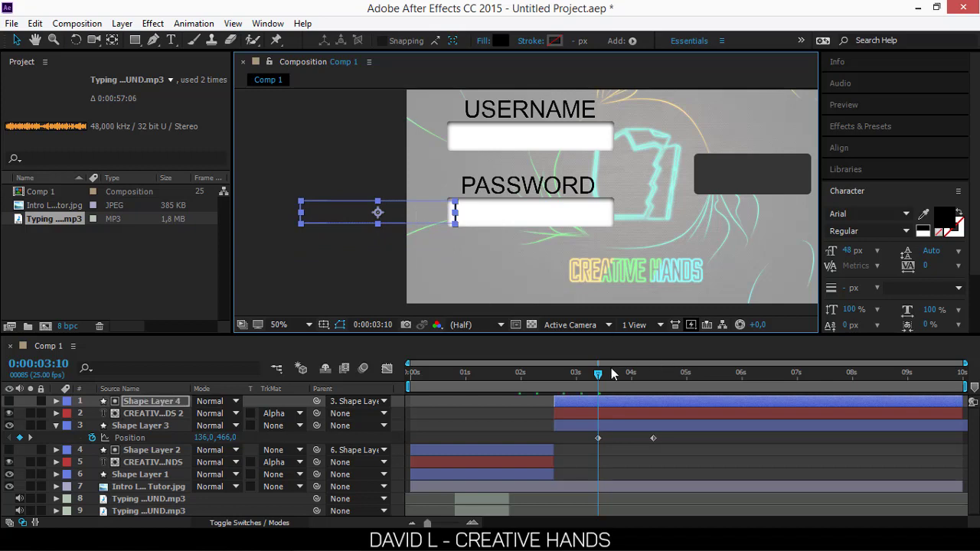
{"action": "left_click_drag", "start_coordinate": [602, 378], "coordinate": [613, 380]}
{"action": "left_click_drag", "start_coordinate": [626, 378], "coordinate": [653, 377]}
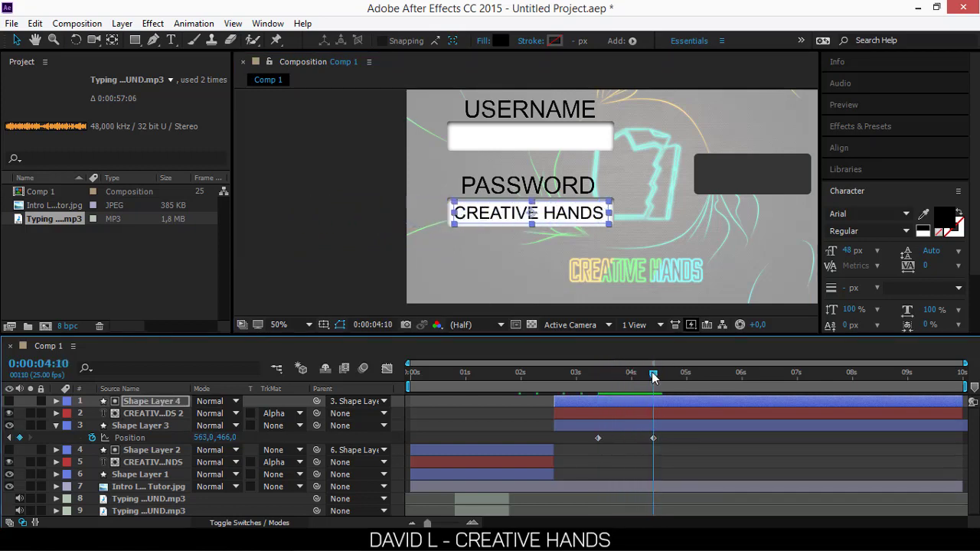
- Replace the CREATIVE HANDS text in the PASSWORD field with a row of asterisks filling the field's width
{"action": "left_click", "coordinate": [534, 216]}
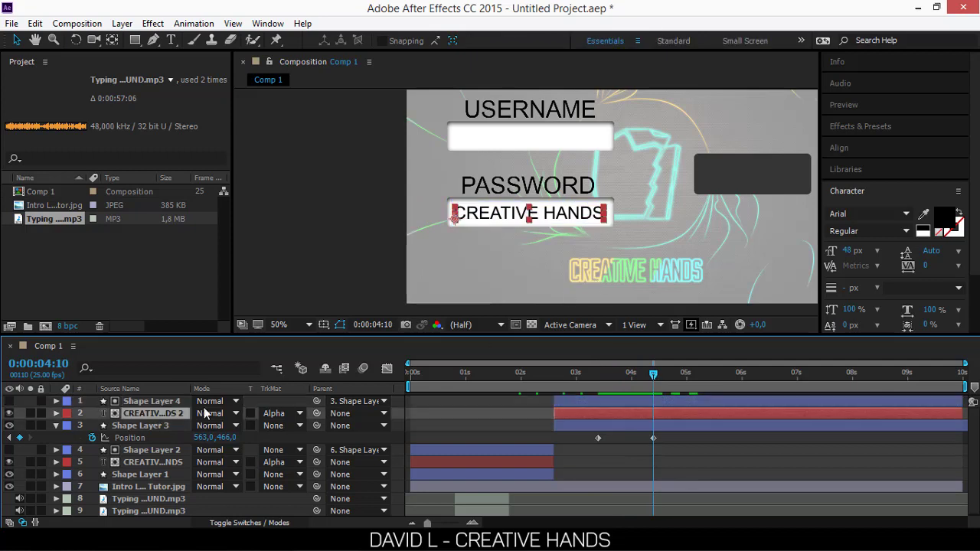
{"action": "key", "text": "ctrl+t"}
{"action": "left_click", "coordinate": [512, 214]}
{"action": "key", "text": "ctrl+a"}
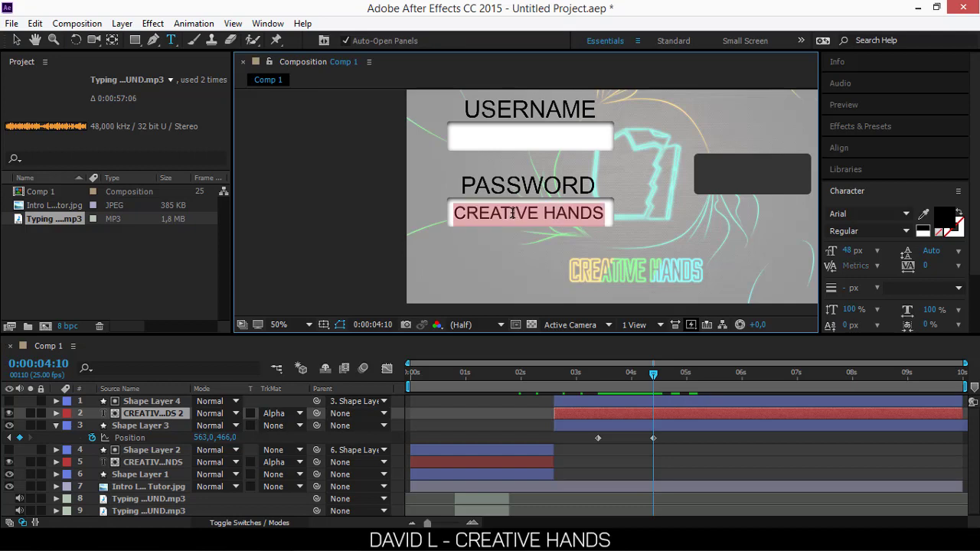
{"action": "type", "text": "**********"}
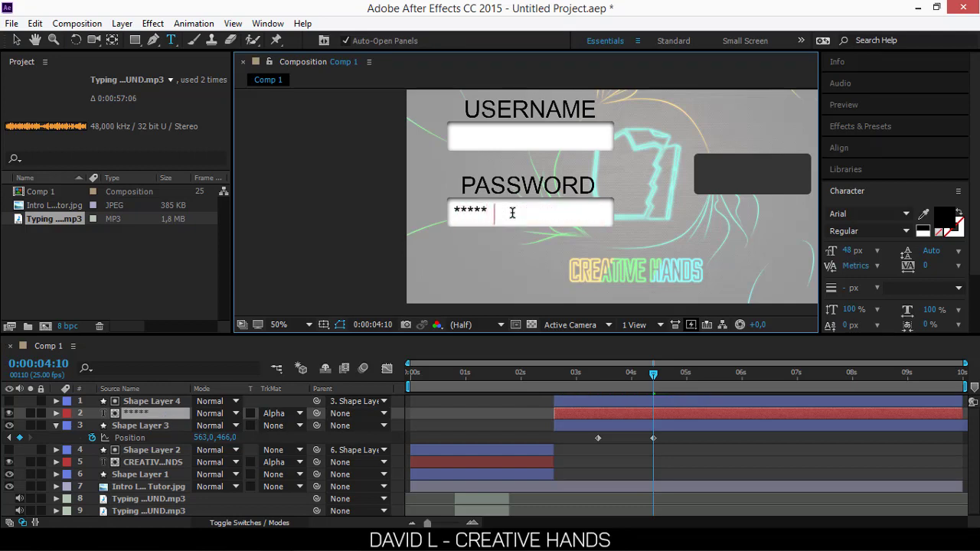
{"action": "type", "text": "******"}
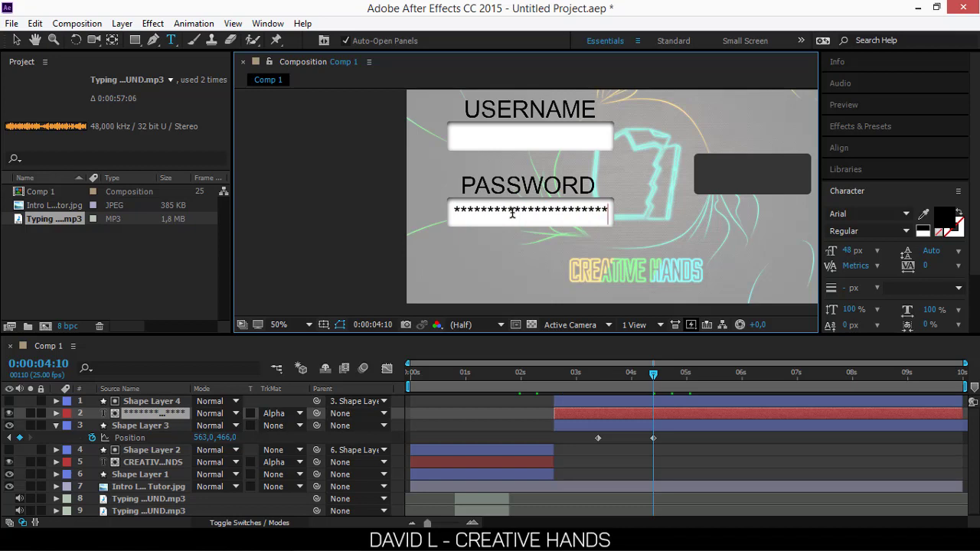
- Shift the typing sound on layer 8 so its audible part starts with the PASSWORD reveal at 0:00:03:10, and play the result
{"action": "left_click_drag", "start_coordinate": [611, 376], "coordinate": [399, 411]}
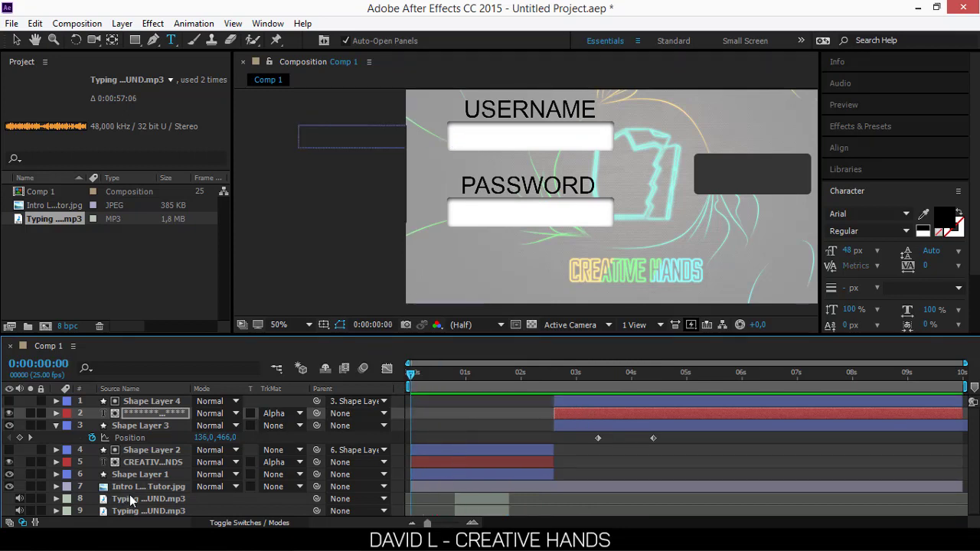
{"action": "left_click", "coordinate": [130, 498]}
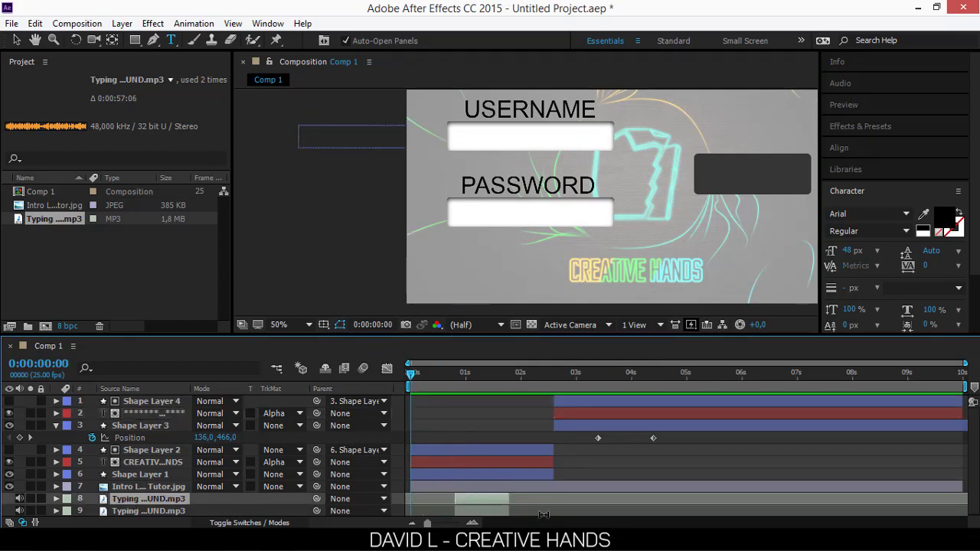
{"action": "left_click_drag", "start_coordinate": [493, 500], "coordinate": [638, 491]}
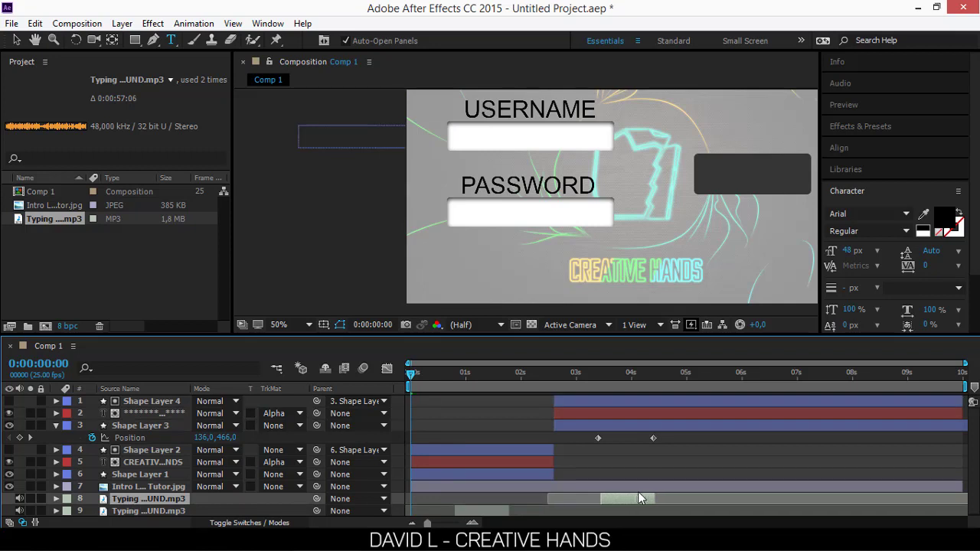
{"action": "left_click_drag", "start_coordinate": [576, 374], "coordinate": [598, 376]}
{"action": "left_click_drag", "start_coordinate": [614, 500], "coordinate": [612, 501]}
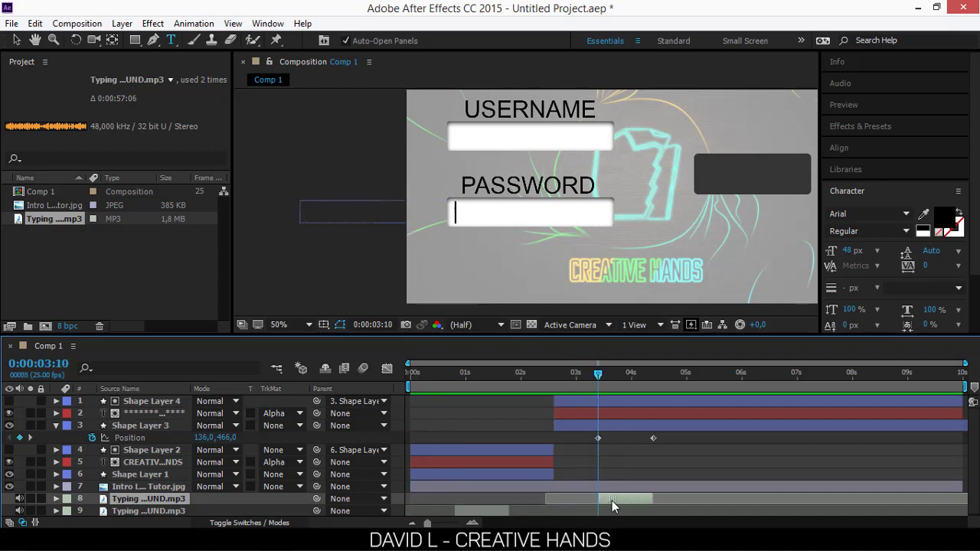
{"action": "key", "text": "space"}
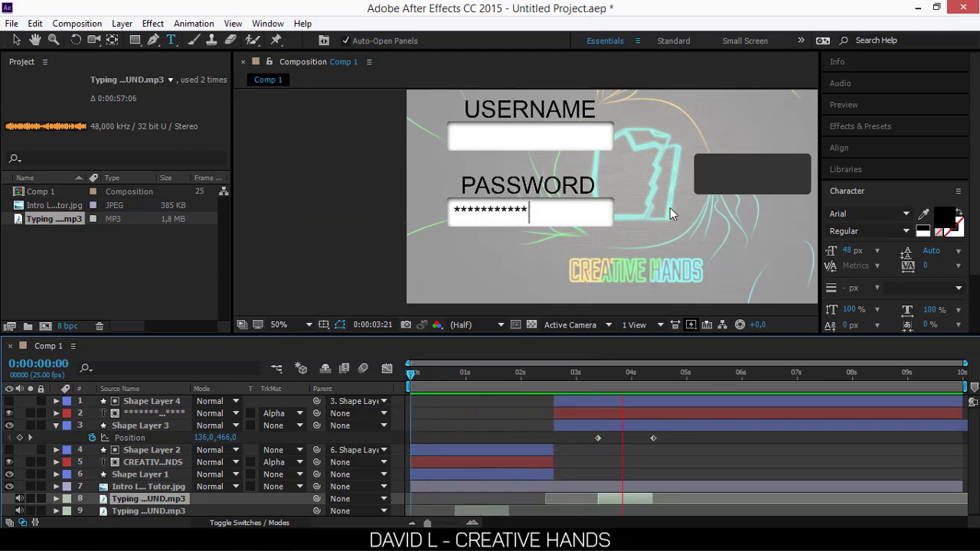
- Extend Shape Layer 2, the USERNAME field's CREATIVE HANDS text and Shape Layer 1 from 0:00:02:15 to the composition's end
{"action": "left_click", "coordinate": [562, 387]}
{"action": "left_click_drag", "start_coordinate": [560, 387], "coordinate": [555, 389]}
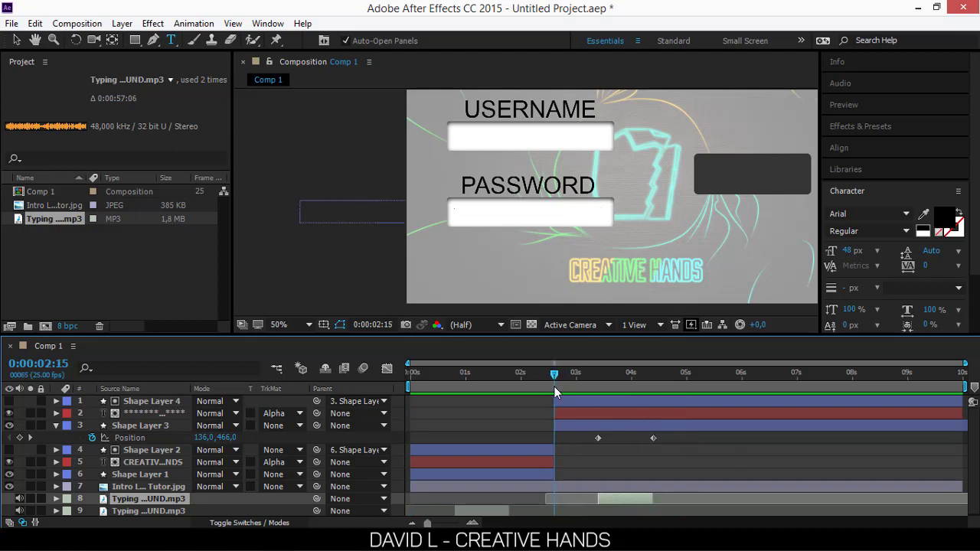
{"action": "left_click", "coordinate": [549, 450]}
{"action": "left_click", "coordinate": [548, 476], "text": "shift"}
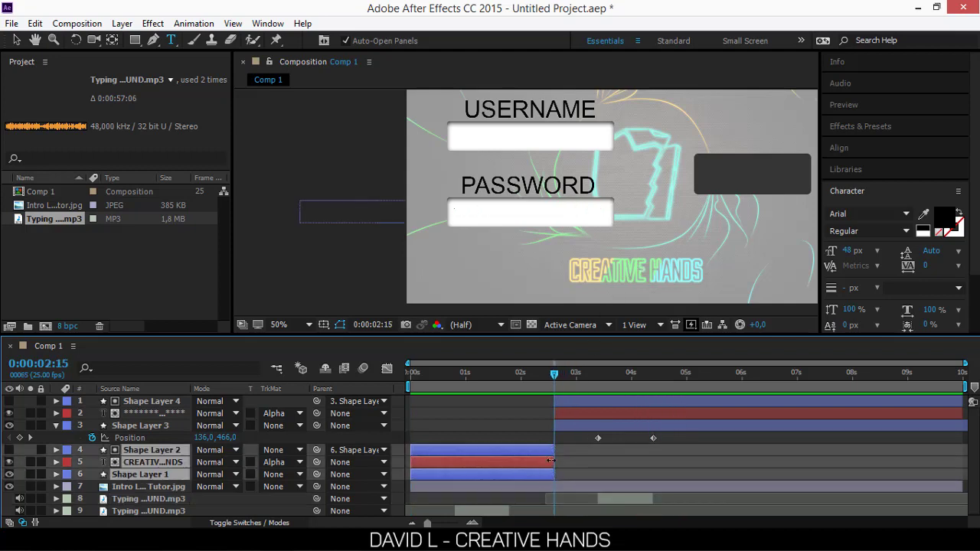
{"action": "left_click_drag", "start_coordinate": [551, 461], "coordinate": [959, 448]}
{"action": "left_click_drag", "start_coordinate": [940, 375], "coordinate": [970, 373]}
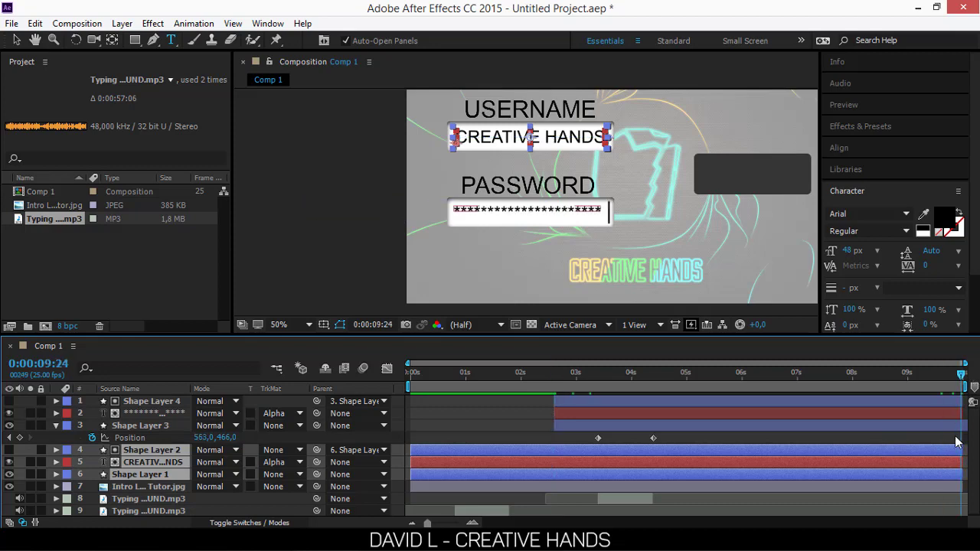
- Align the ends of all shape and text layers at the composition's last frame, and preview the animation from the start
{"action": "left_click", "coordinate": [952, 426], "text": "shift"}
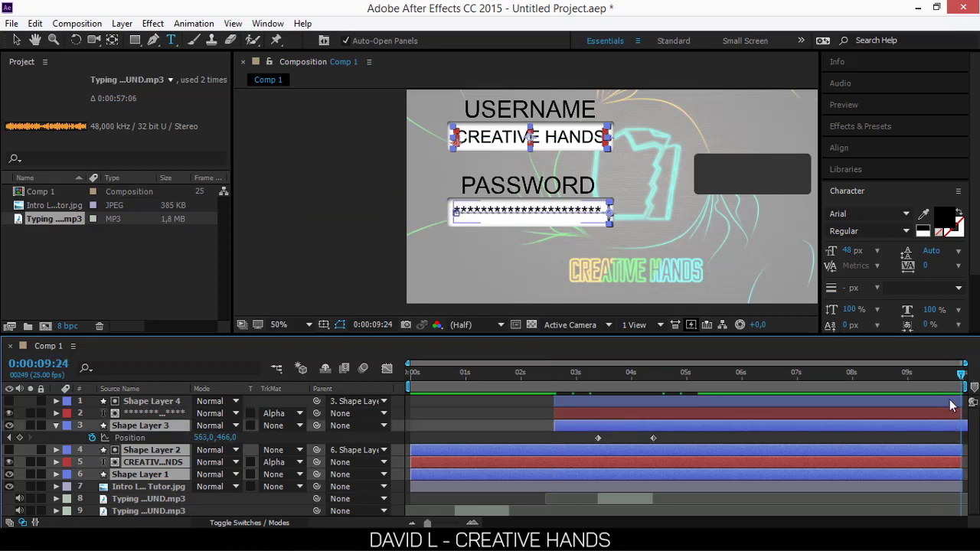
{"action": "left_click", "coordinate": [953, 402]}
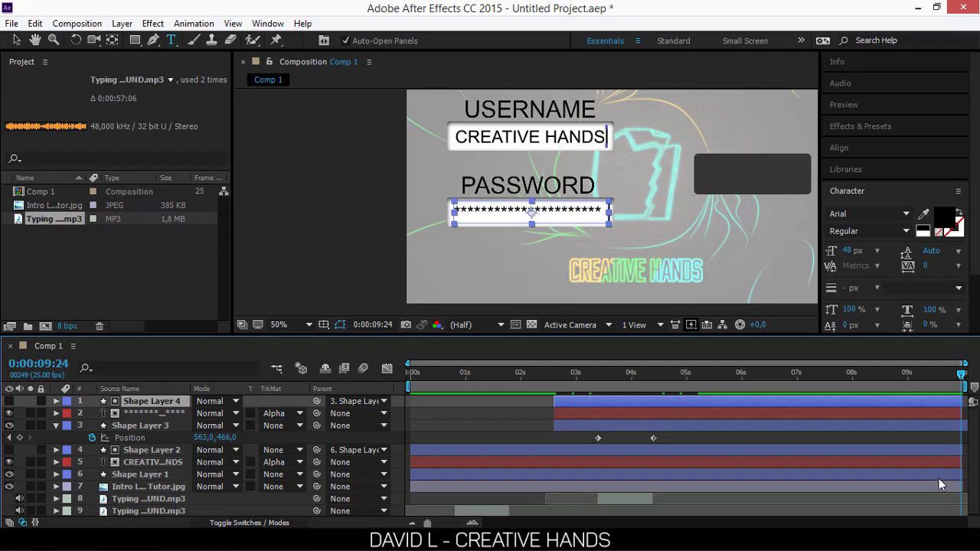
{"action": "left_click", "coordinate": [939, 478], "text": "shift"}
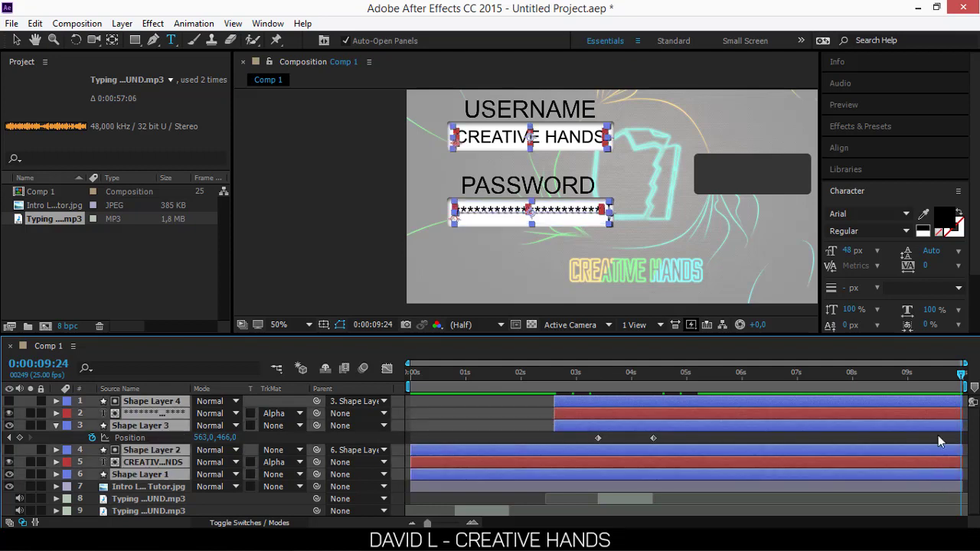
{"action": "left_click_drag", "start_coordinate": [950, 376], "coordinate": [377, 430]}
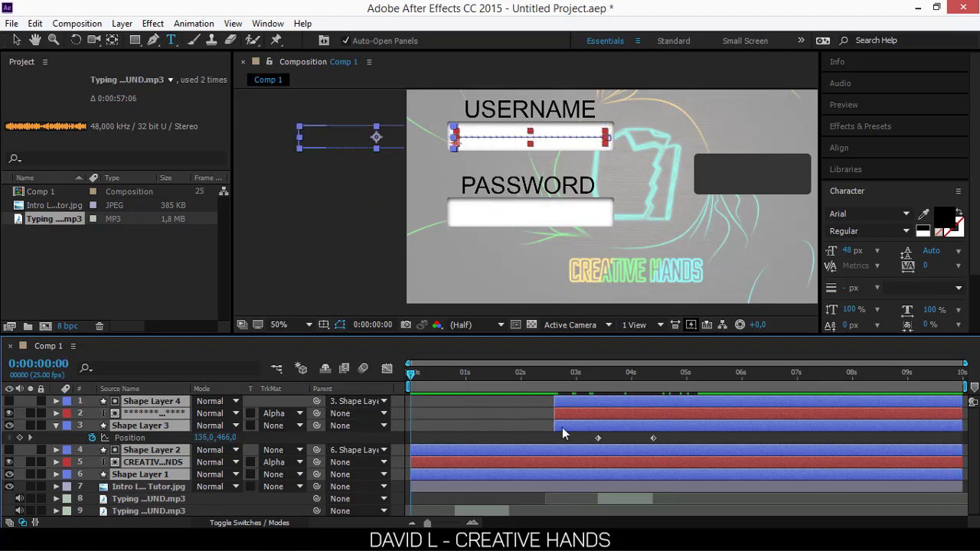
{"action": "key", "text": "space"}
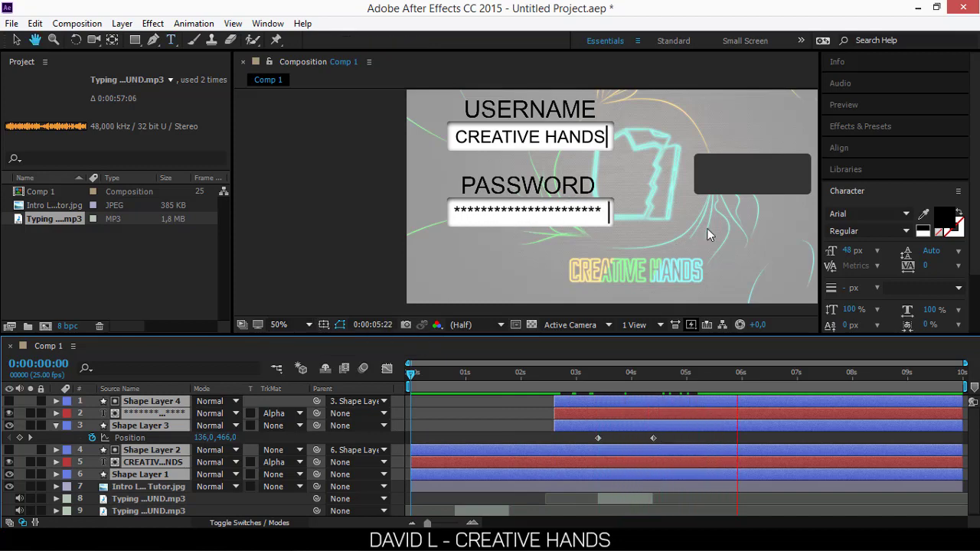
{"action": "key", "text": "space"}
- Hide the USERNAME cursor after its blinking by keyframing Shape Layer 1's Opacity to 0% at 0:00:02:19, and preview from the start
{"action": "left_click_drag", "start_coordinate": [637, 372], "coordinate": [549, 470]}
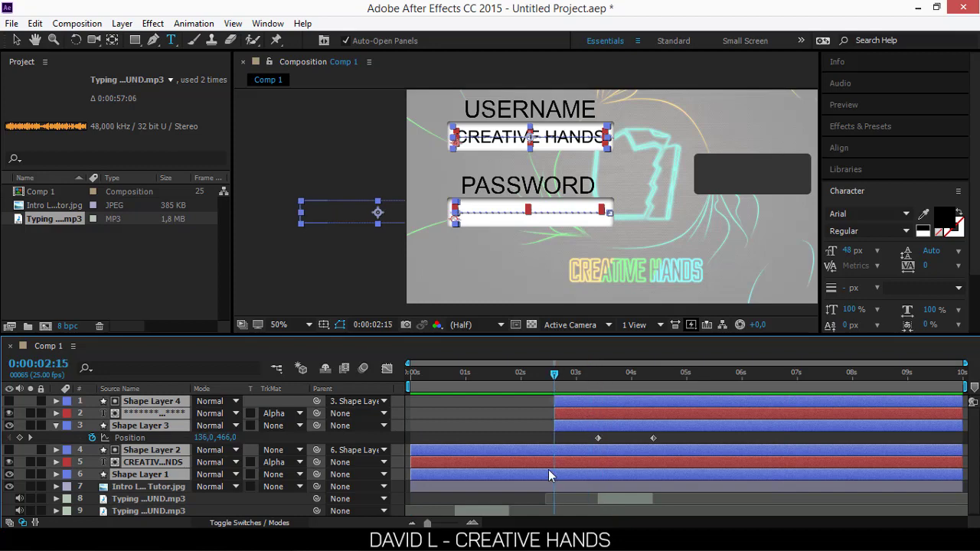
{"action": "left_click", "coordinate": [545, 474]}
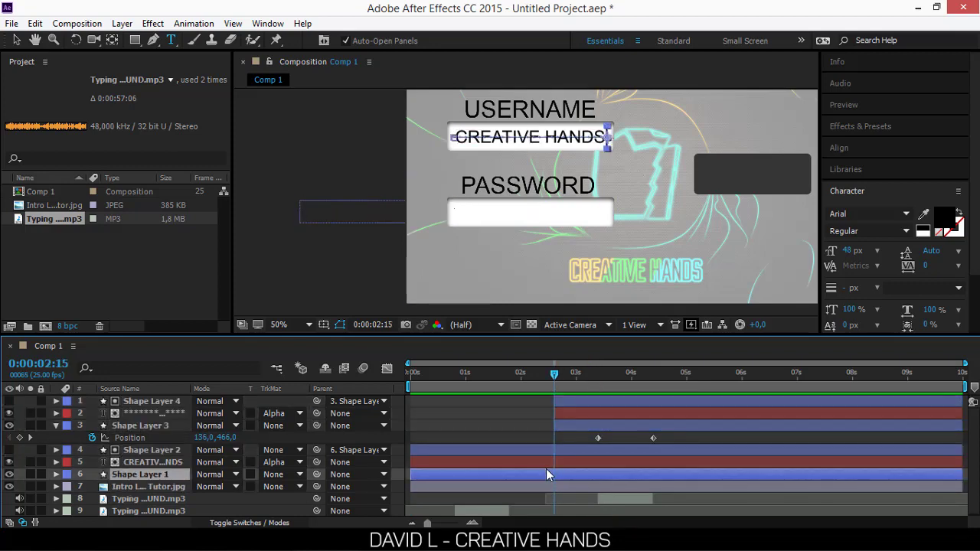
{"action": "left_click", "coordinate": [549, 449]}
{"action": "left_click", "coordinate": [560, 476]}
{"action": "key", "text": "t"}
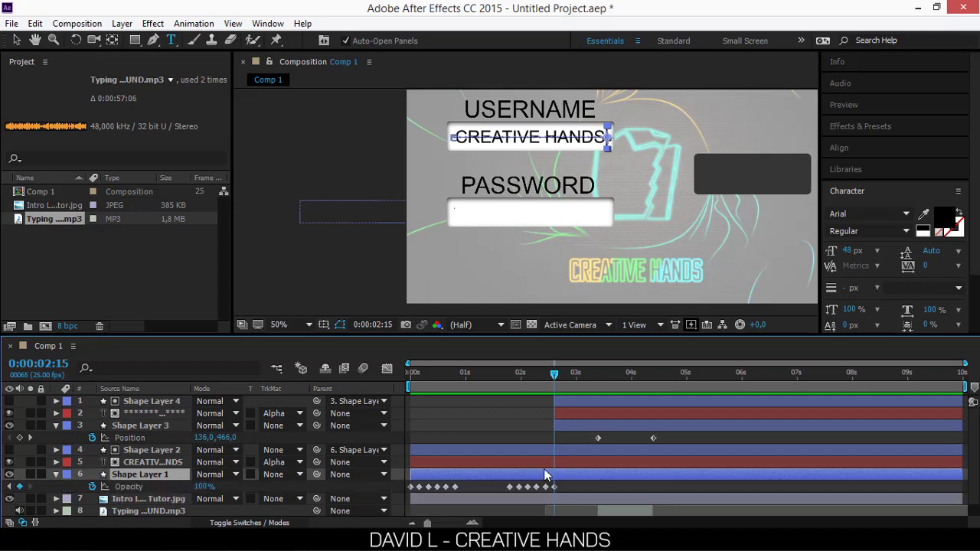
{"action": "left_click", "coordinate": [560, 375]}
{"action": "left_click_drag", "start_coordinate": [561, 374], "coordinate": [565, 374]}
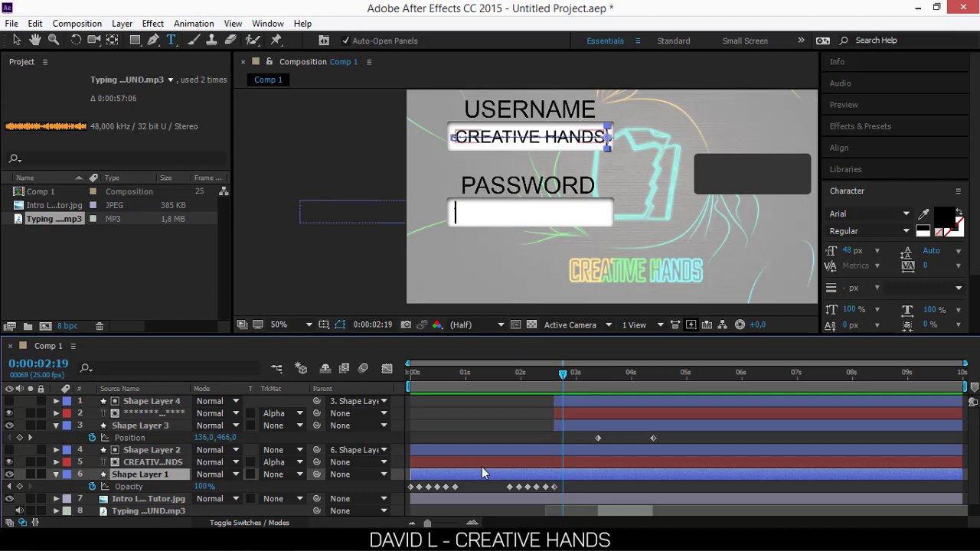
{"action": "left_click_drag", "start_coordinate": [208, 487], "coordinate": [146, 488]}
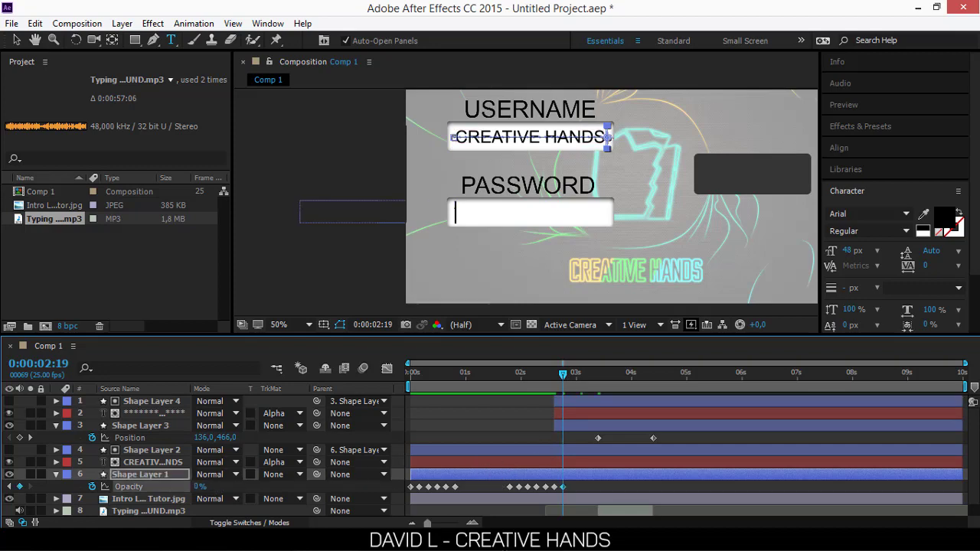
{"action": "left_click_drag", "start_coordinate": [558, 375], "coordinate": [385, 402]}
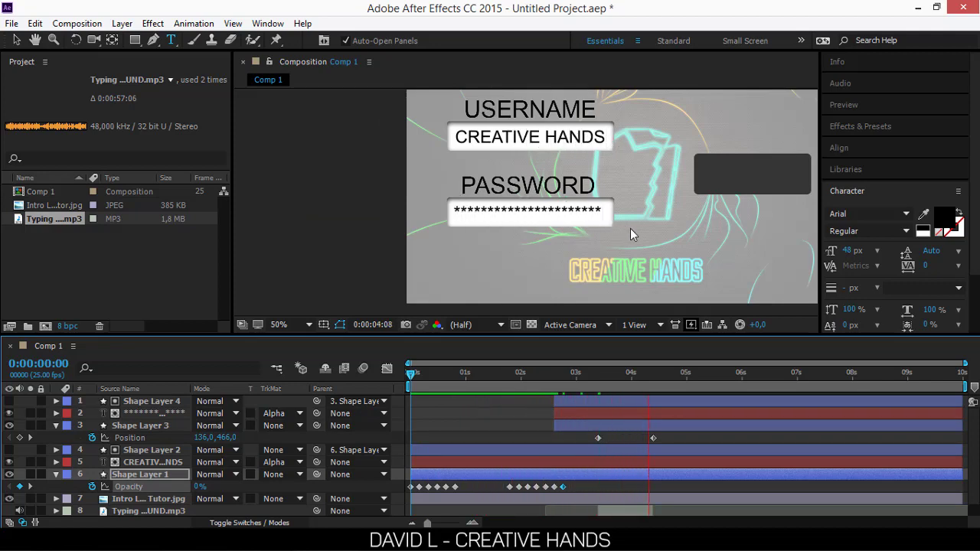
- Keyframe Shape Layer 3's Opacity to 0% at 0:00:05:09 to hide the PASSWORD cursor, and collapse both cursor layers' properties
{"action": "mouse_move", "coordinate": [671, 382]}
{"action": "left_mouse_down"}
{"action": "mouse_move", "coordinate": [648, 382]}
{"action": "mouse_move", "coordinate": [661, 382]}
{"action": "left_mouse_up"}
{"action": "left_click", "coordinate": [671, 425]}
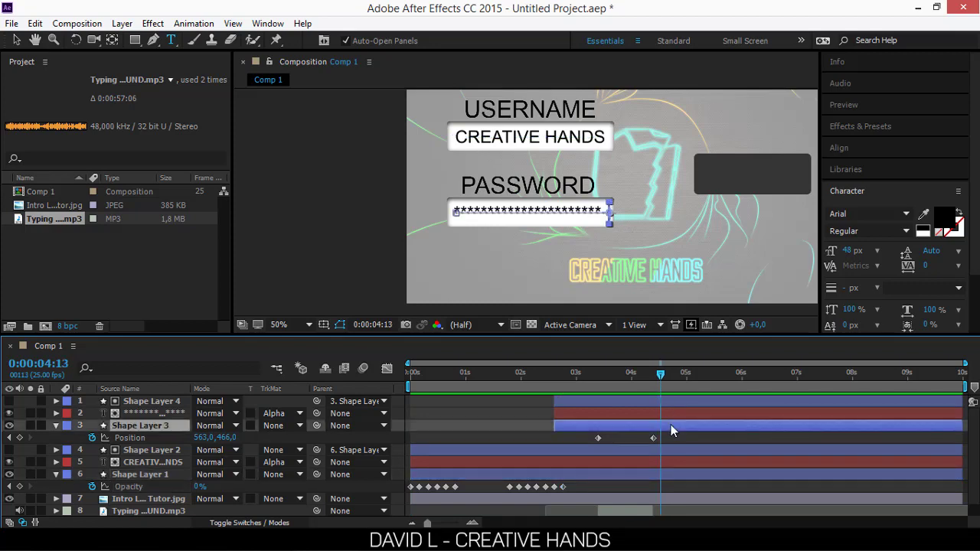
{"action": "key", "text": "t"}
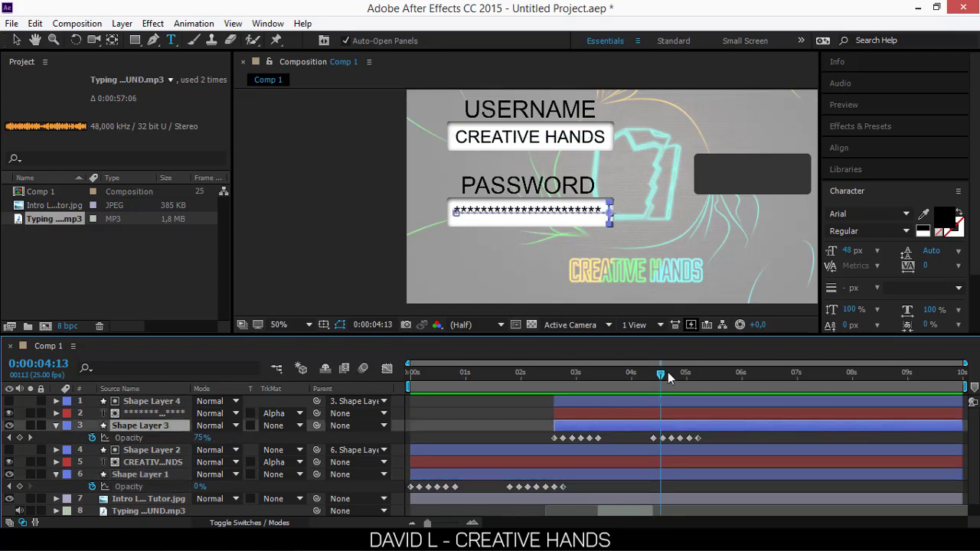
{"action": "left_click_drag", "start_coordinate": [669, 378], "coordinate": [699, 385]}
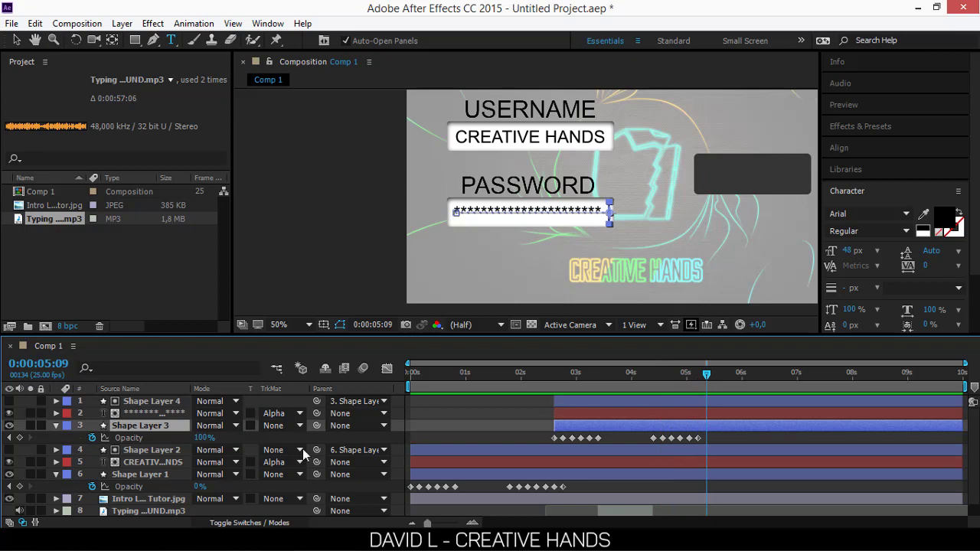
{"action": "left_click_drag", "start_coordinate": [205, 438], "coordinate": [133, 459]}
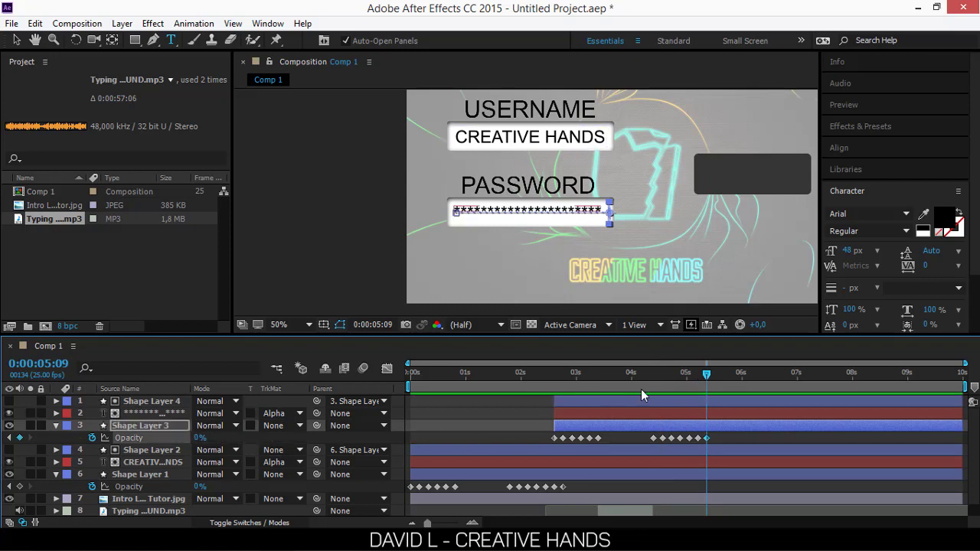
{"action": "left_click", "coordinate": [56, 425]}
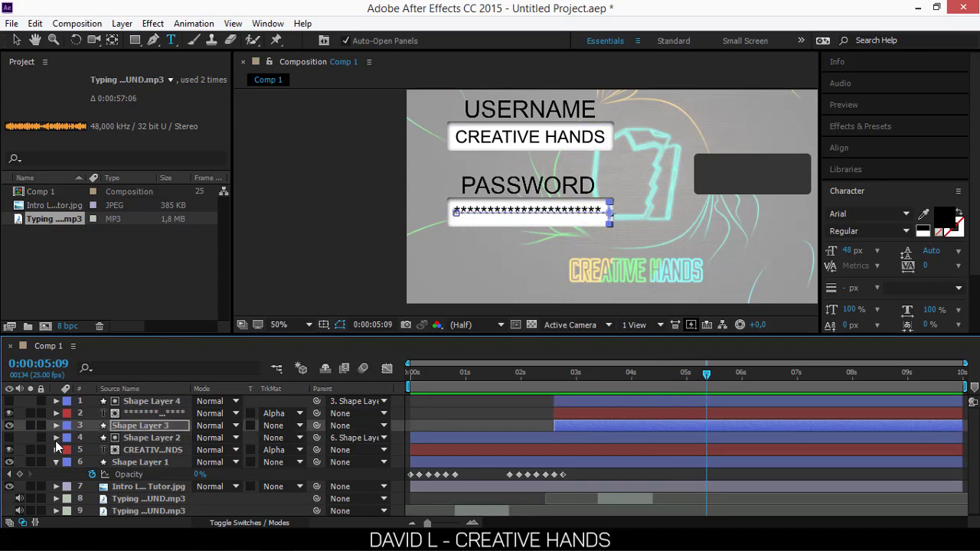
{"action": "left_click", "coordinate": [56, 462]}
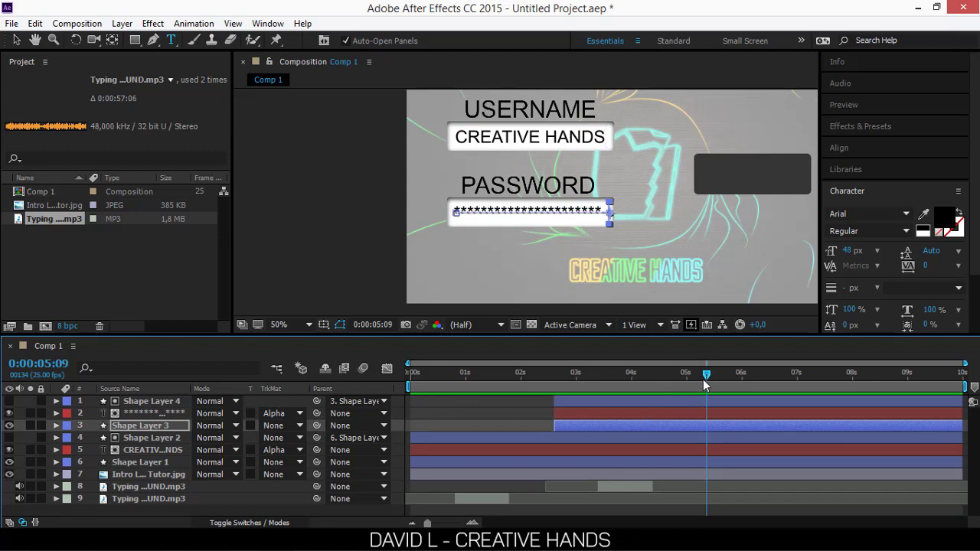
- Fit the whole composition in the viewer and play the finished login animation from the first frame
{"action": "left_click_drag", "start_coordinate": [707, 375], "coordinate": [406, 379]}
{"action": "key", "text": "space"}
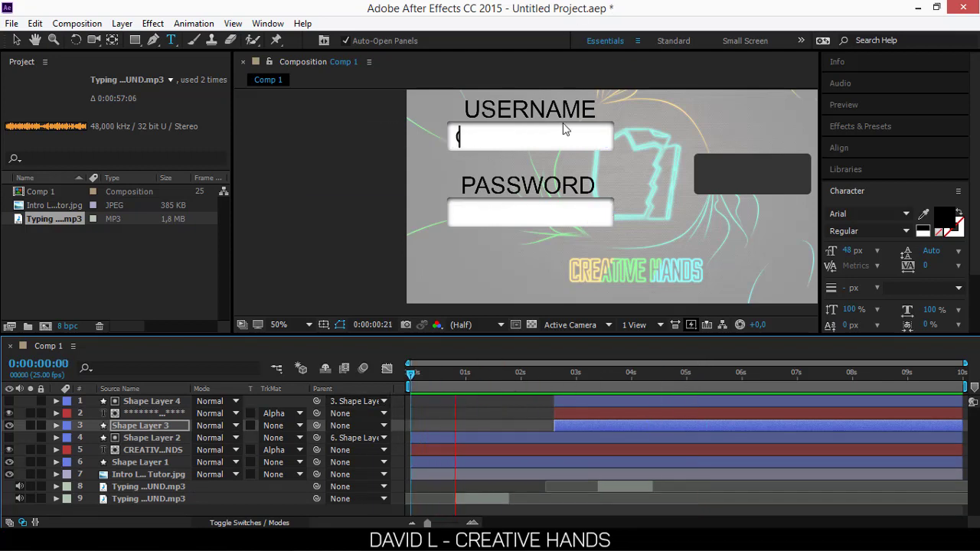
{"action": "key", "text": "space"}
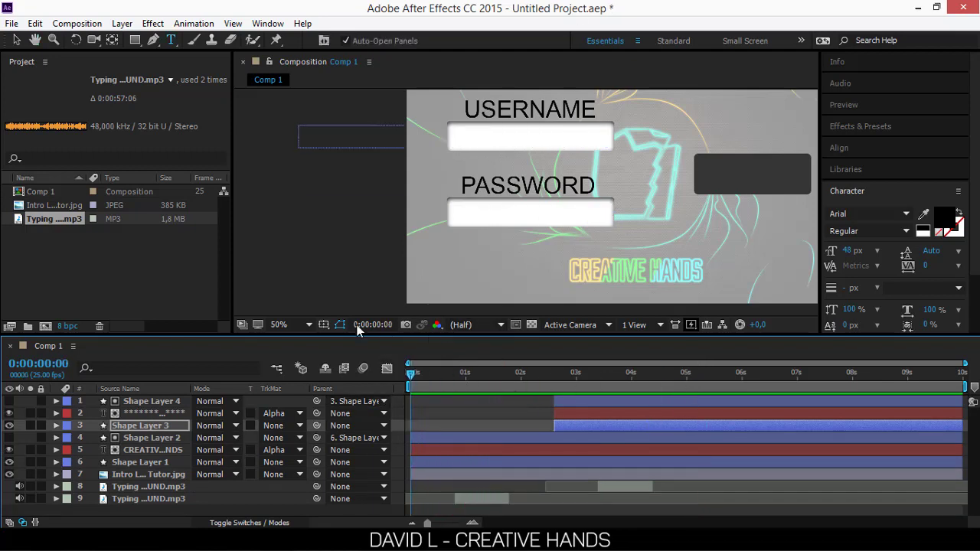
{"action": "scroll", "coordinate": [550, 188], "scroll_direction": "down", "scroll_amount": 2}
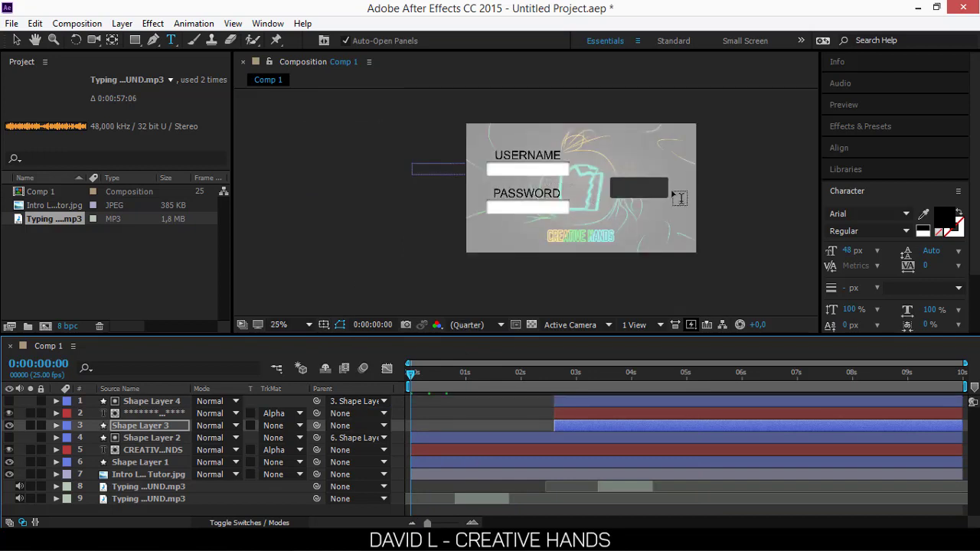
{"action": "left_click", "coordinate": [309, 325]}
{"action": "left_click", "coordinate": [318, 81]}
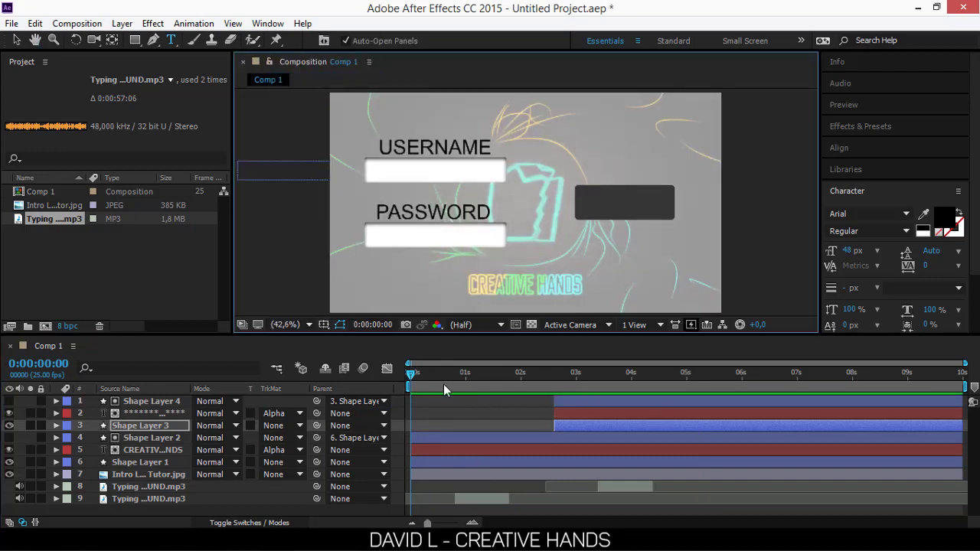
{"action": "key", "text": "space"}
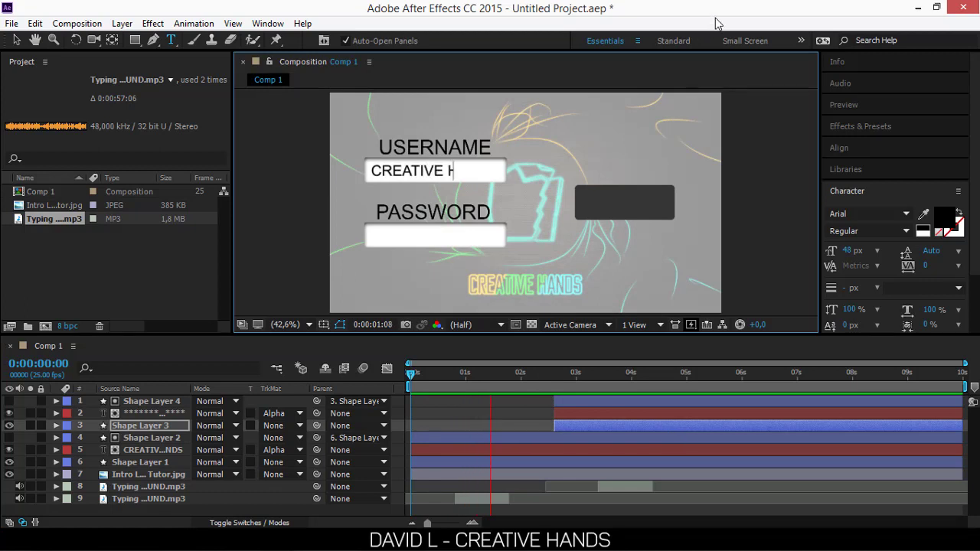
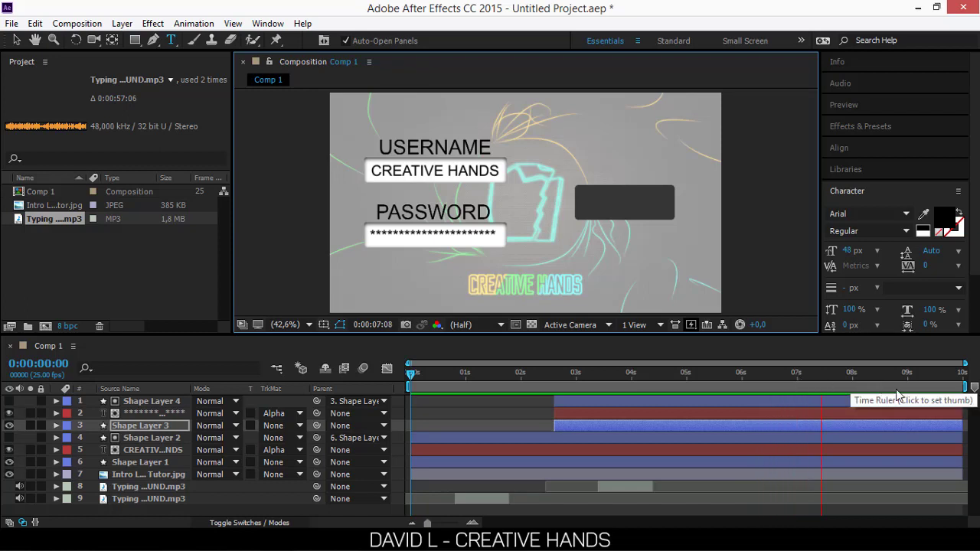
- Add a text layer reading START on the dark rectangle beside the login fields
{"action": "left_click", "coordinate": [602, 383]}
{"action": "left_click_drag", "start_coordinate": [601, 390], "coordinate": [664, 387]}
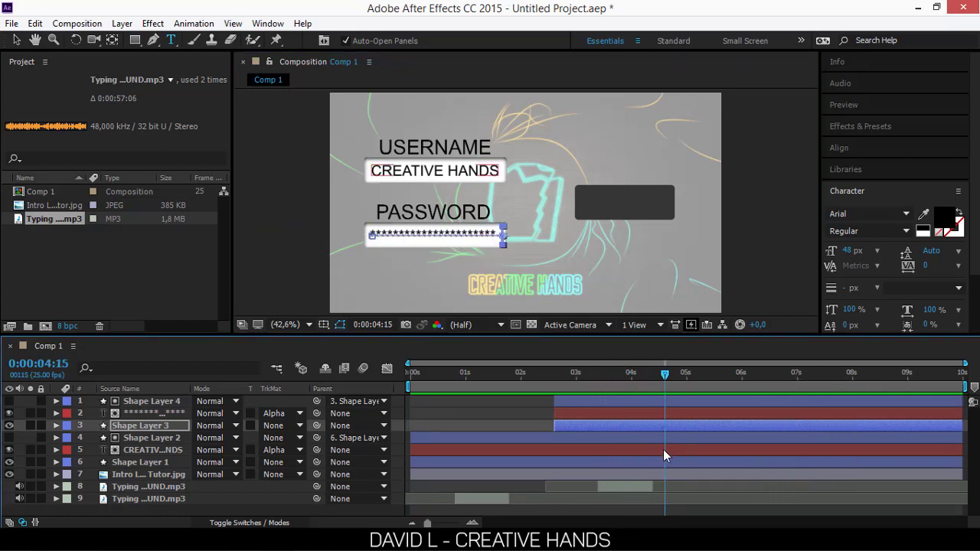
{"action": "left_click", "coordinate": [16, 40]}
{"action": "key", "text": "t"}
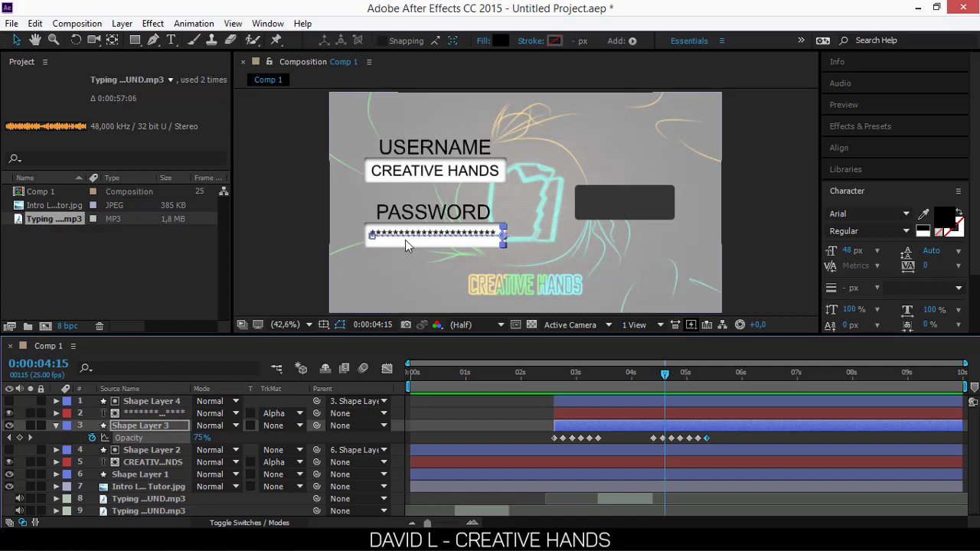
{"action": "left_click", "coordinate": [174, 41]}
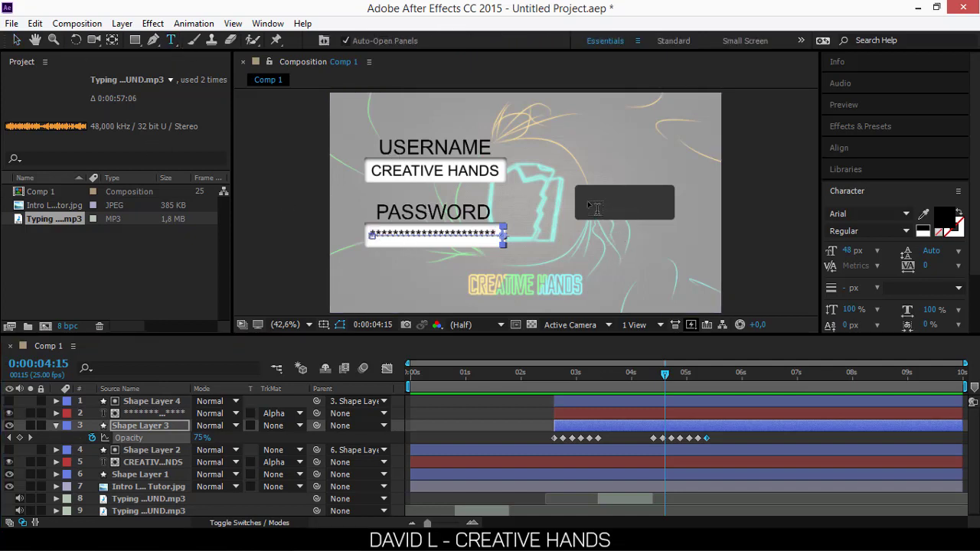
{"action": "left_click", "coordinate": [588, 202]}
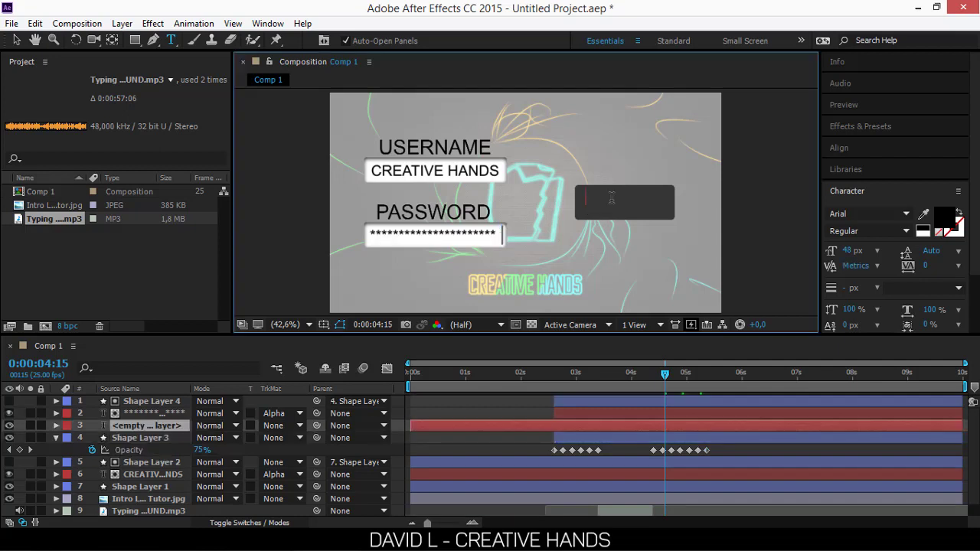
{"action": "type", "text": "START"}
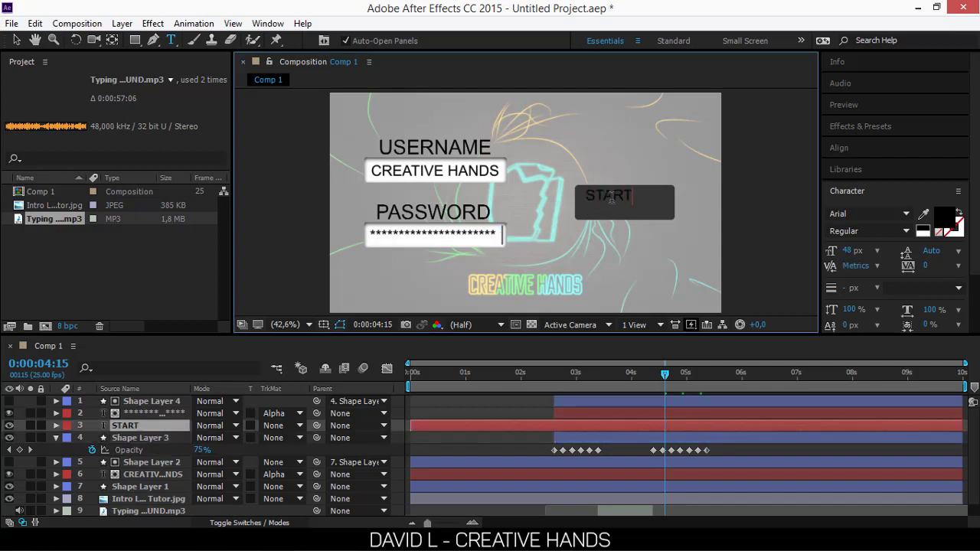
- Format the START text in white at 91 px and center it on the dark rectangle
{"action": "key", "text": "ctrl+a"}
{"action": "left_click", "coordinate": [946, 217]}
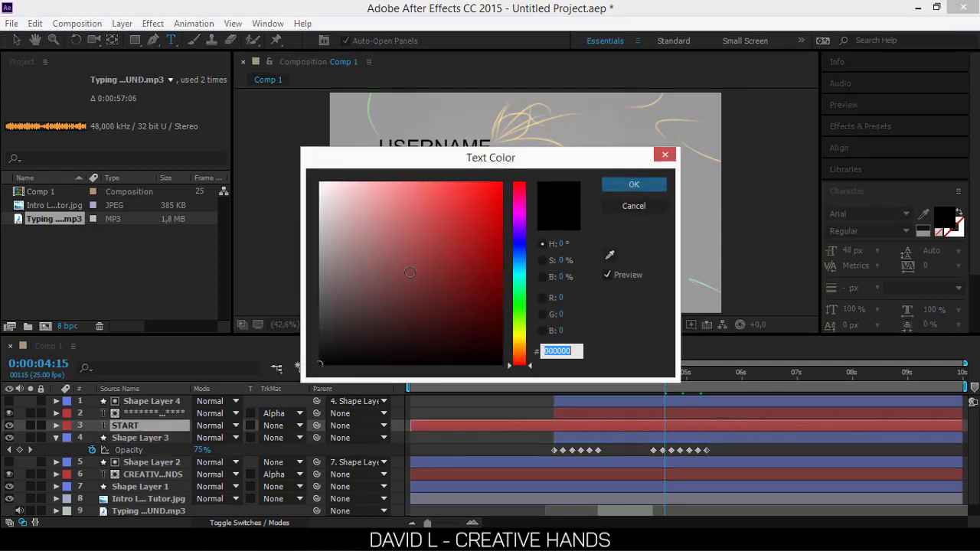
{"action": "left_click_drag", "start_coordinate": [368, 229], "coordinate": [311, 141]}
{"action": "left_click", "coordinate": [630, 190]}
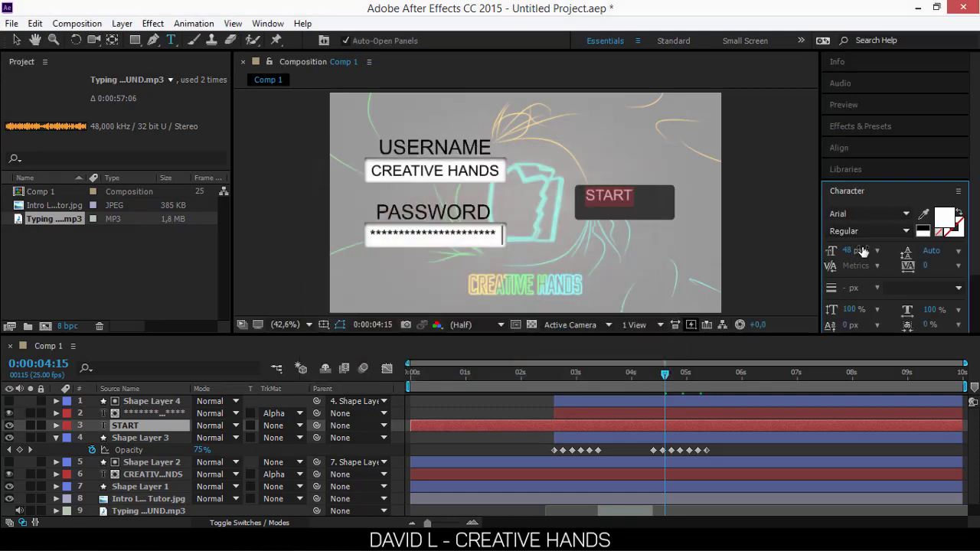
{"action": "left_click_drag", "start_coordinate": [850, 251], "coordinate": [885, 247]}
{"action": "left_click", "coordinate": [697, 182]}
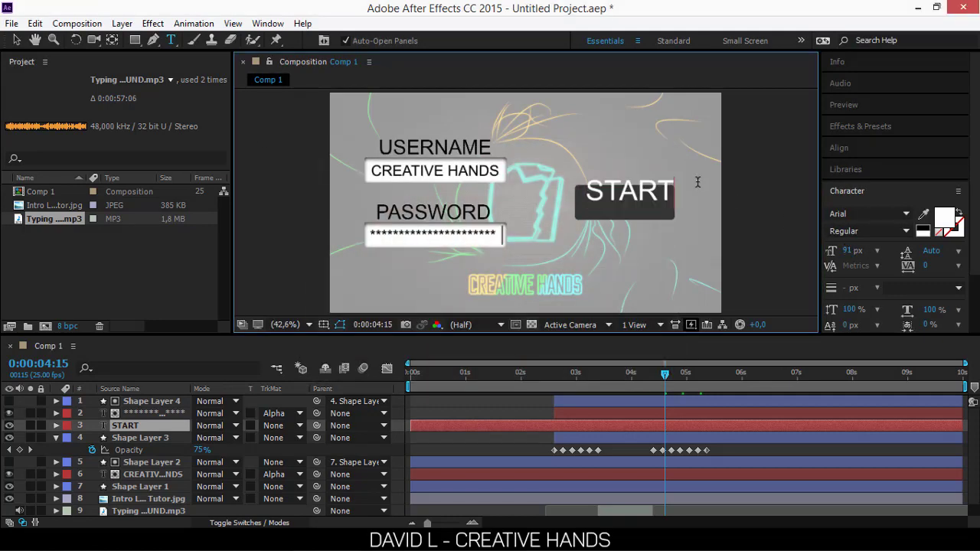
{"action": "left_click", "coordinate": [17, 42]}
{"action": "left_click_drag", "start_coordinate": [642, 191], "coordinate": [640, 201]}
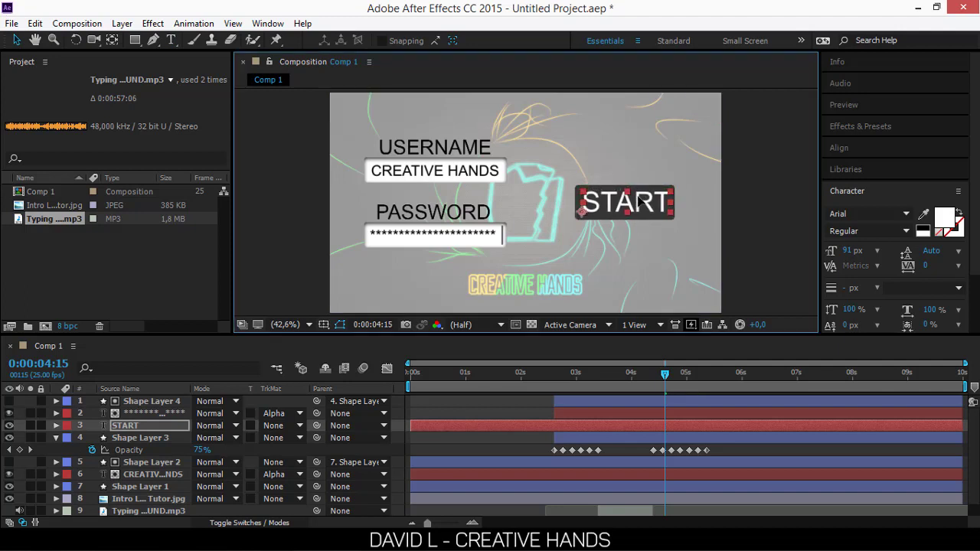
- Go to 0:00:05:14 and move the START layer to the top of the layer stack
{"action": "left_click_drag", "start_coordinate": [665, 383], "coordinate": [718, 382]}
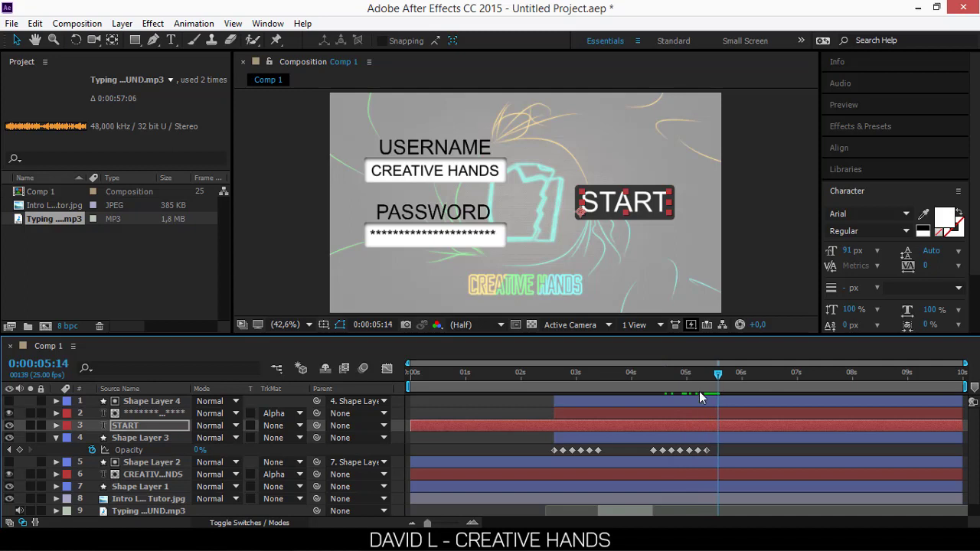
{"action": "left_click", "coordinate": [145, 425]}
{"action": "left_click_drag", "start_coordinate": [146, 425], "coordinate": [122, 398]}
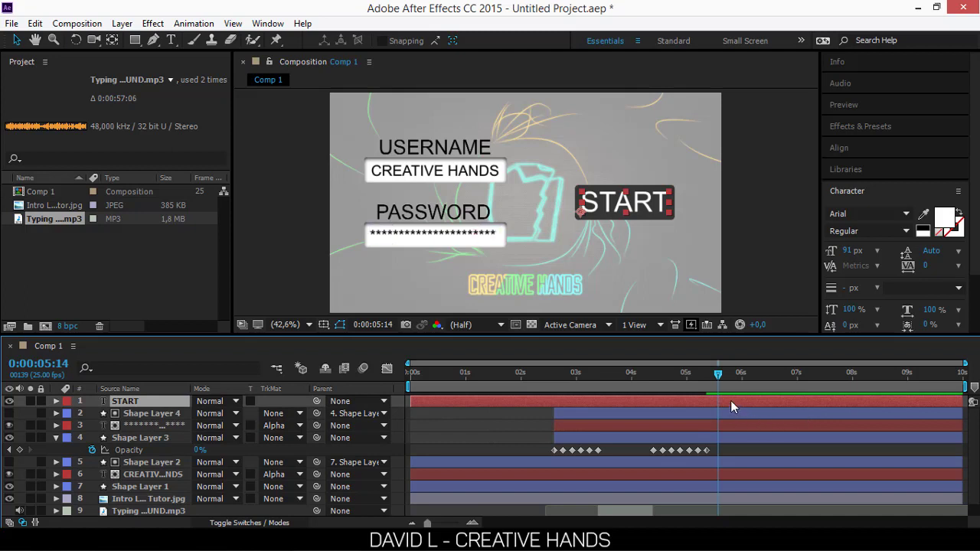
- Add 100% Scale keyframes to the START layer at 0:00:05:14, 0:00:05:19 and 0:00:05:24
{"action": "key", "text": "s"}
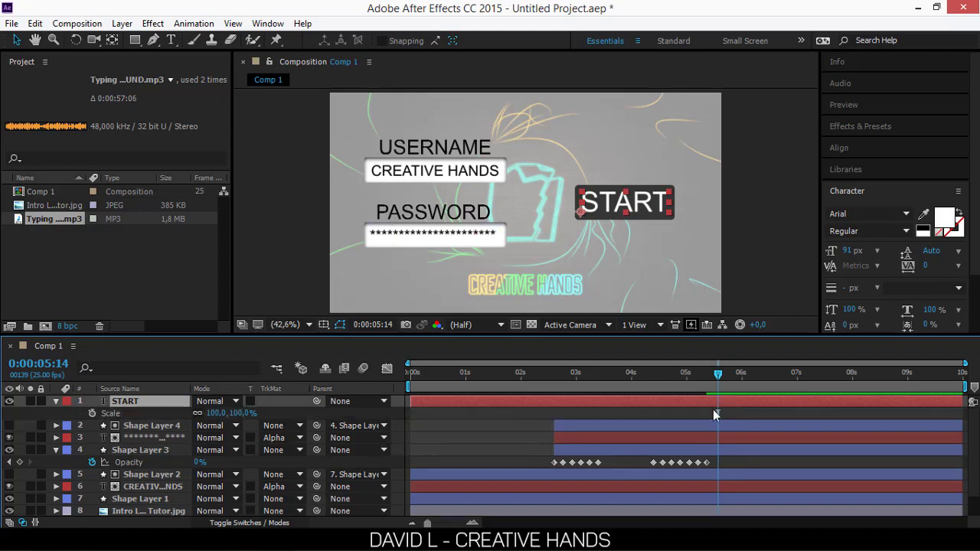
{"action": "left_click", "coordinate": [93, 413]}
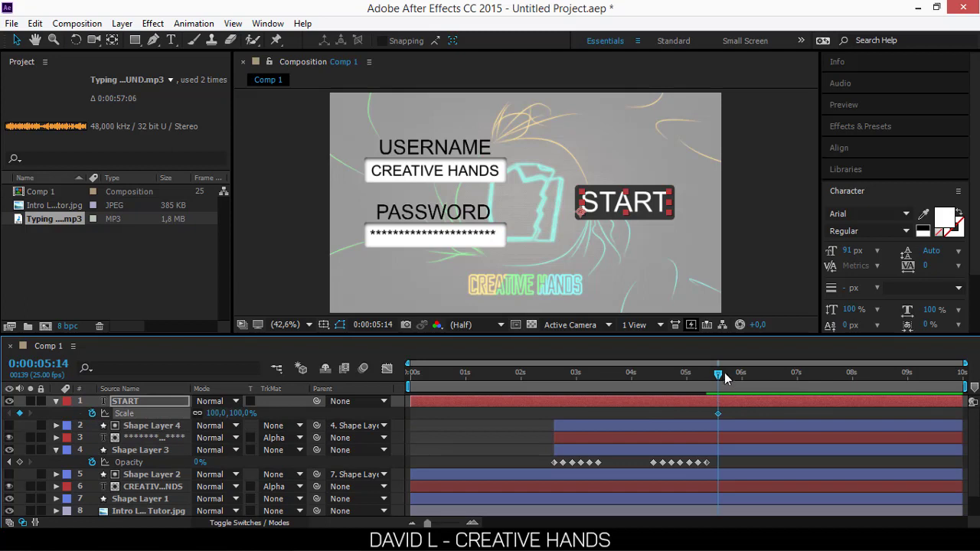
{"action": "left_click_drag", "start_coordinate": [725, 378], "coordinate": [733, 380]}
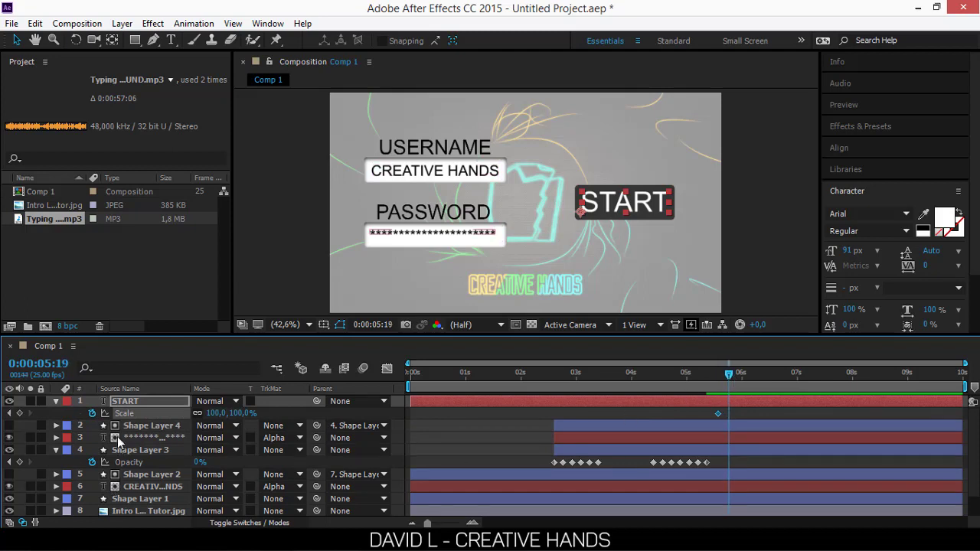
{"action": "left_click", "coordinate": [19, 413]}
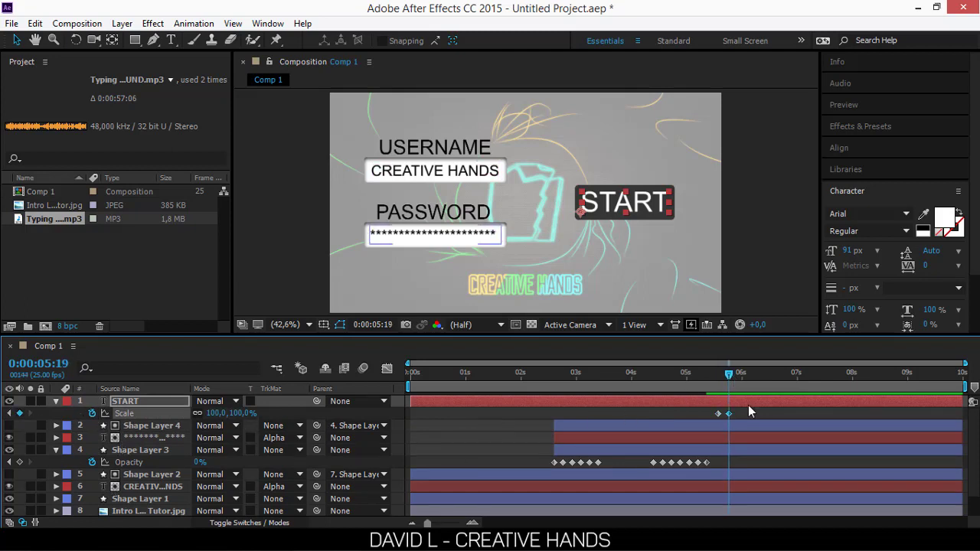
{"action": "left_click_drag", "start_coordinate": [733, 378], "coordinate": [742, 379]}
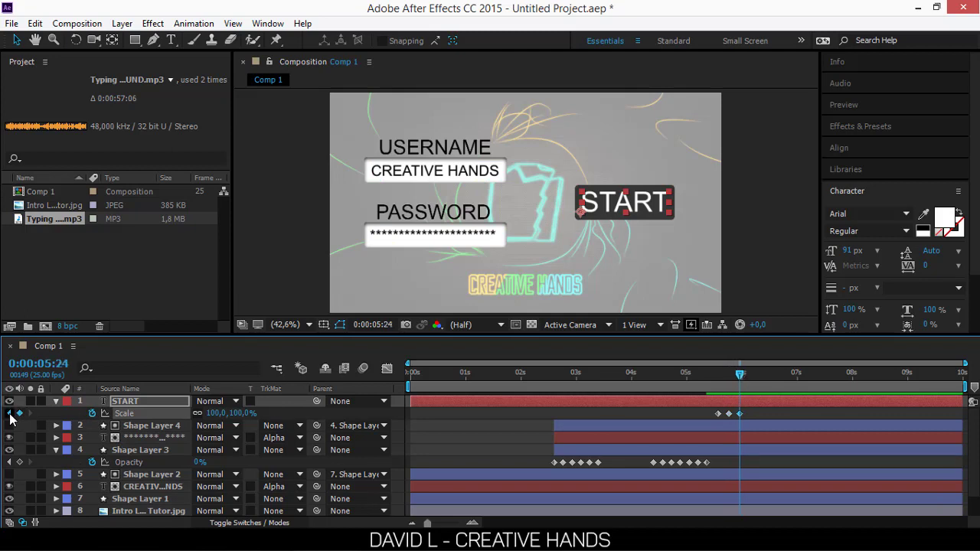
- Return to START's middle Scale keyframe at 0:00:05:19 and move the layer's anchor point to the center of the text
{"action": "left_click", "coordinate": [9, 414]}
{"action": "left_click_drag", "start_coordinate": [213, 414], "coordinate": [208, 416]}
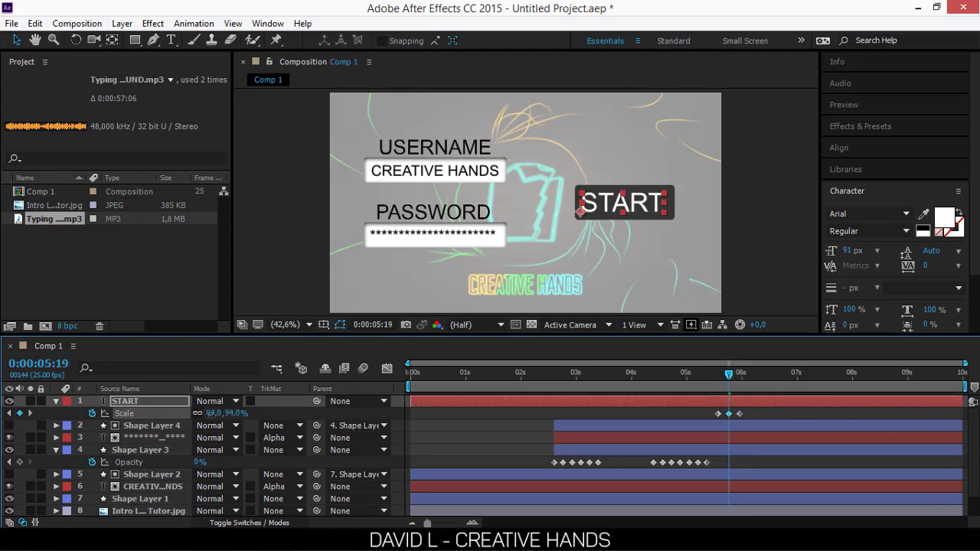
{"action": "key", "text": "ctrl+z"}
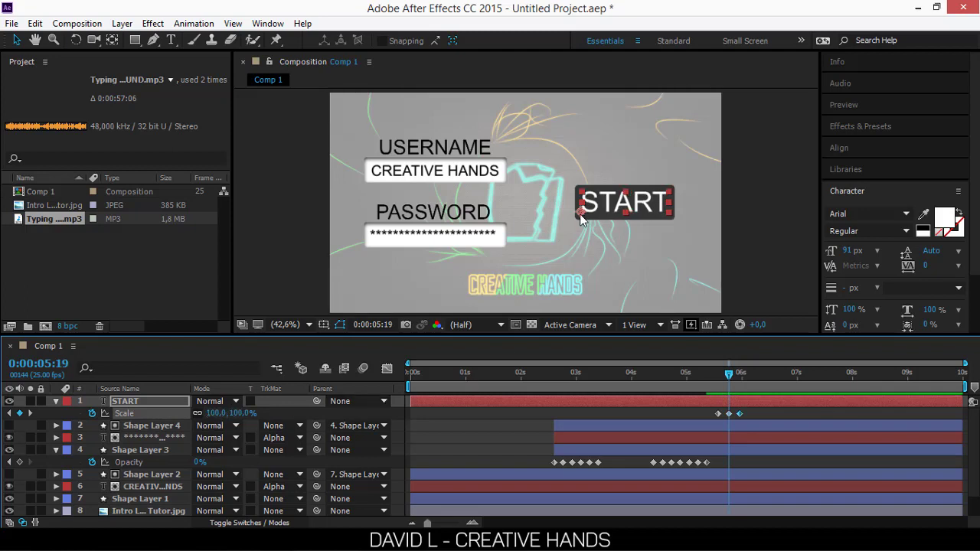
{"action": "key", "text": "y"}
{"action": "left_click_drag", "start_coordinate": [580, 215], "coordinate": [624, 201]}
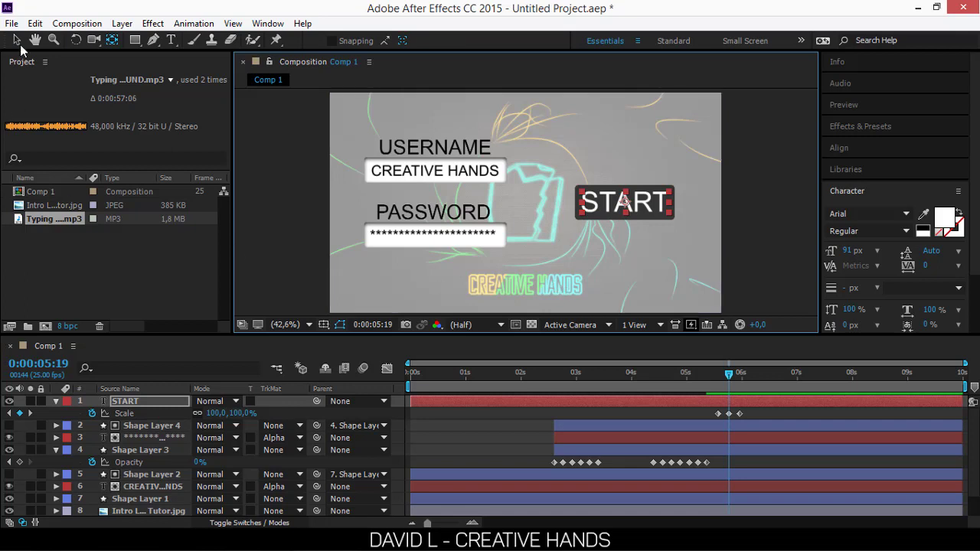
{"action": "left_click", "coordinate": [17, 40]}
- Set the START layer's Scale to 80% at the 0:00:05:19 keyframe
{"action": "left_click_drag", "start_coordinate": [215, 415], "coordinate": [199, 414]}
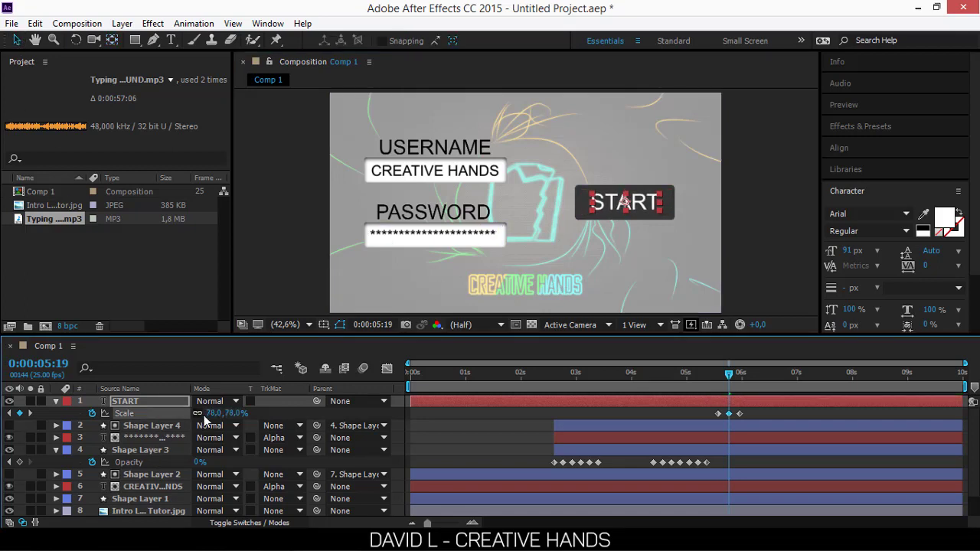
{"action": "left_click", "coordinate": [215, 414]}
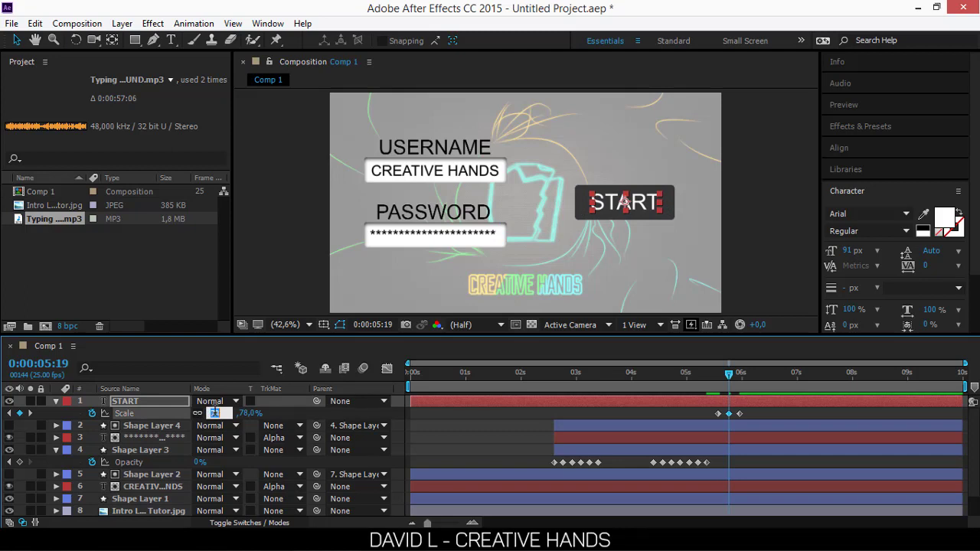
{"action": "type", "text": "80"}
{"action": "key", "text": "Return"}
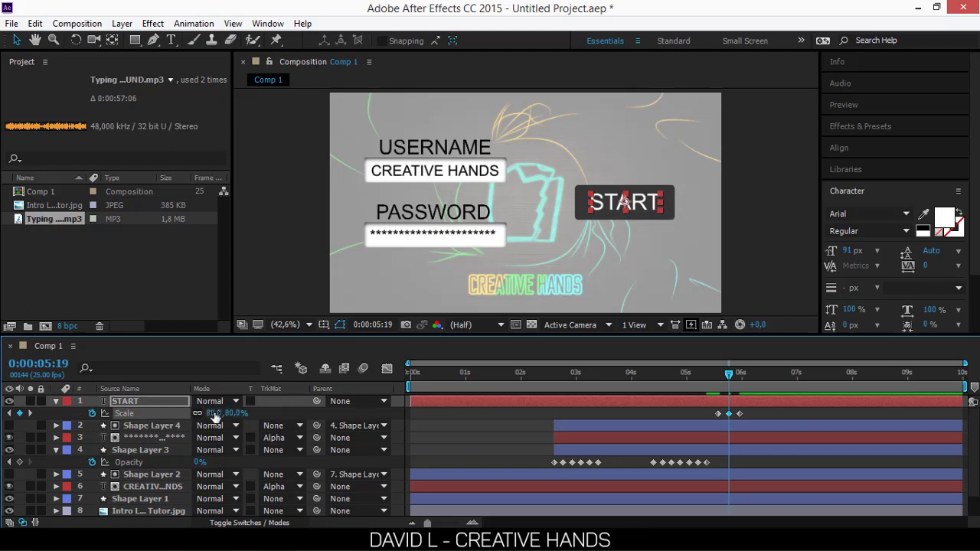
- Preview the animation from the first frame, and stop at START's middle Scale keyframe at 0:00:05:19
{"action": "left_click_drag", "start_coordinate": [708, 383], "coordinate": [409, 398]}
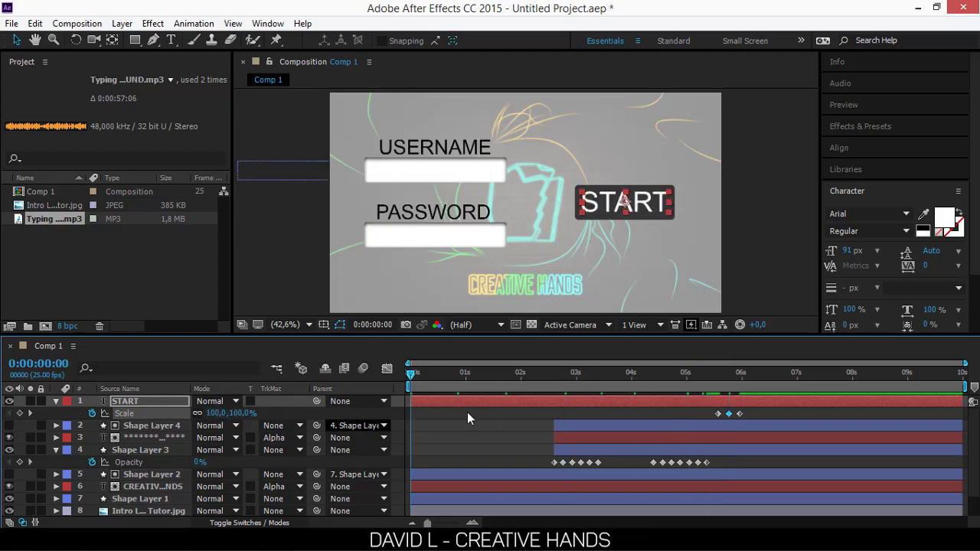
{"action": "key", "text": "space"}
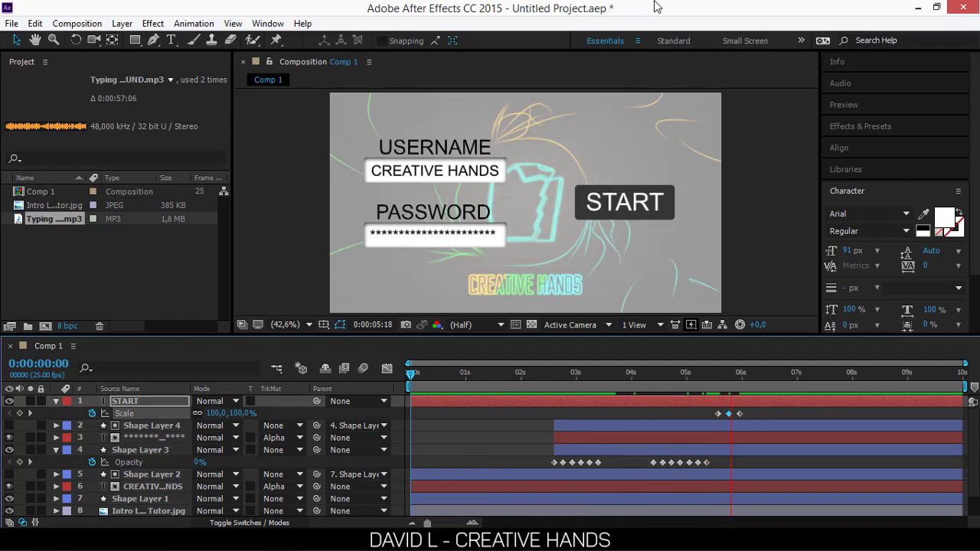
{"action": "left_click", "coordinate": [727, 389]}
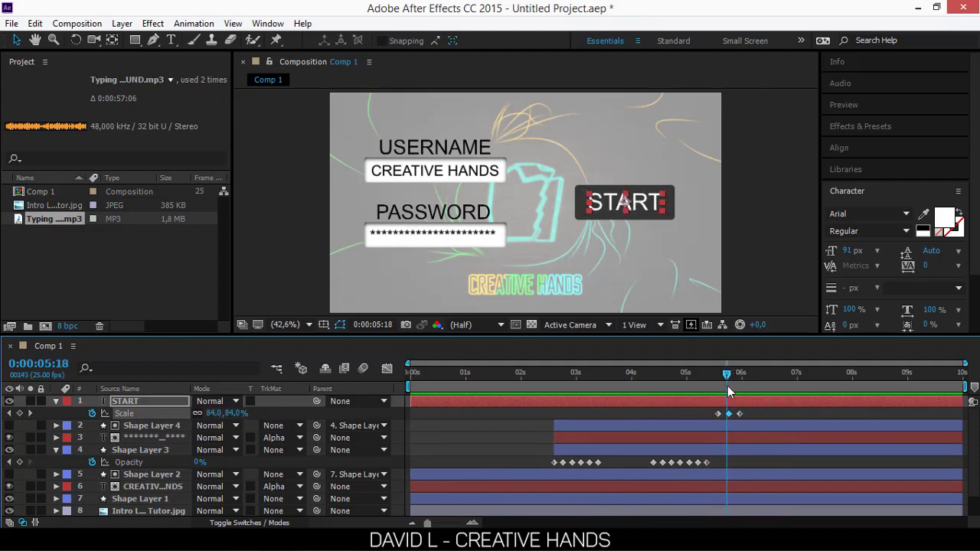
{"action": "left_click_drag", "start_coordinate": [731, 387], "coordinate": [729, 387]}
- Duplicate the typing sound layer used for the PASSWORD field and show the copy's audio waveform
{"action": "scroll", "coordinate": [682, 429], "scroll_direction": "down", "scroll_amount": 2}
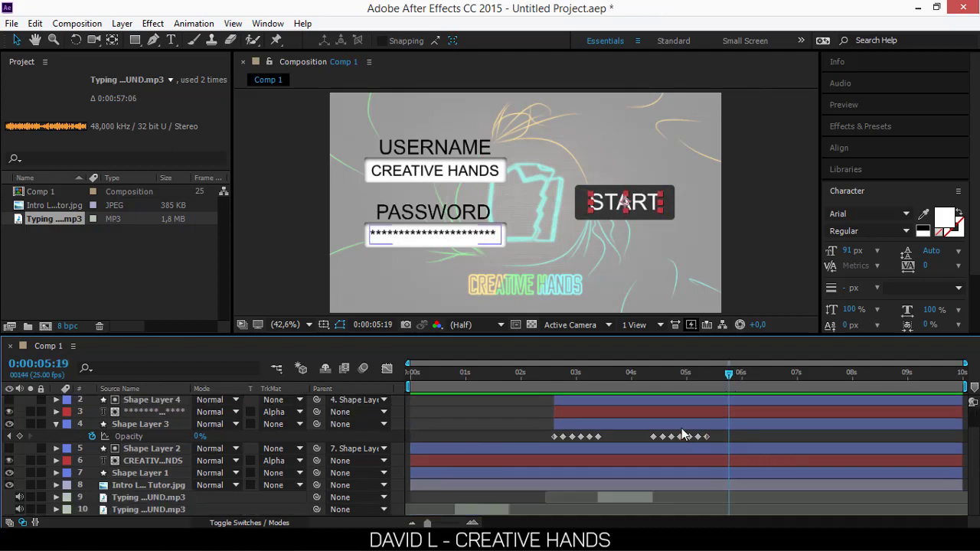
{"action": "left_click", "coordinate": [628, 497]}
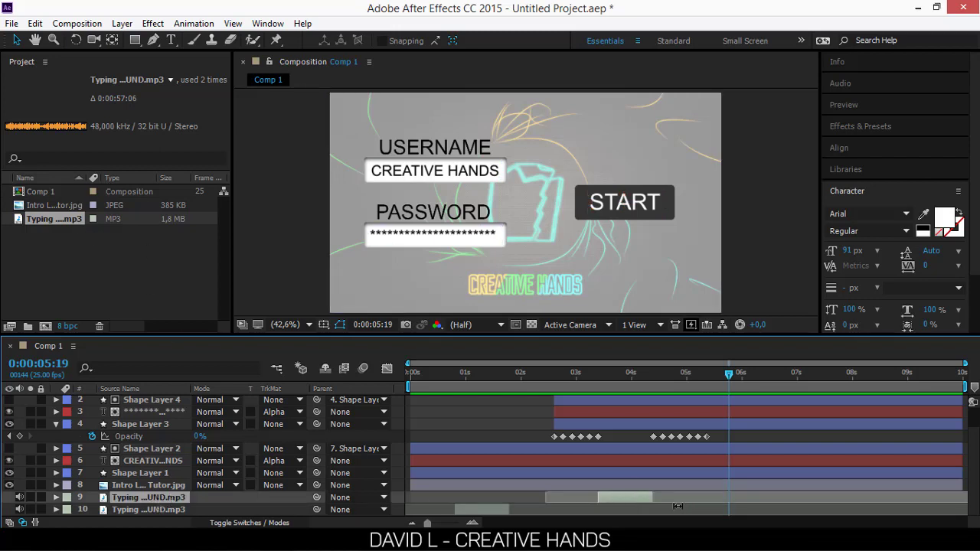
{"action": "key", "text": "ctrl+d"}
{"action": "left_click", "coordinate": [56, 485]}
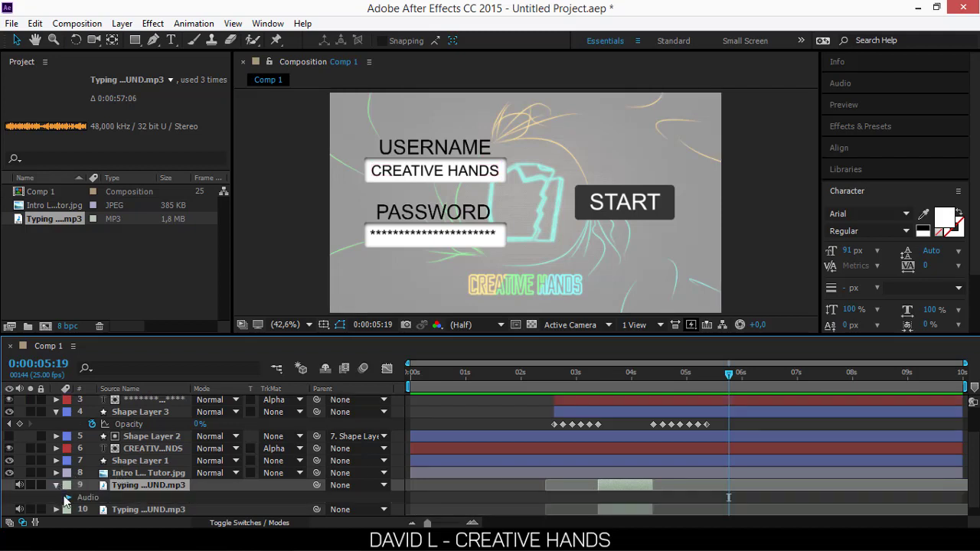
{"action": "left_click", "coordinate": [67, 497]}
{"action": "left_click", "coordinate": [78, 510]}
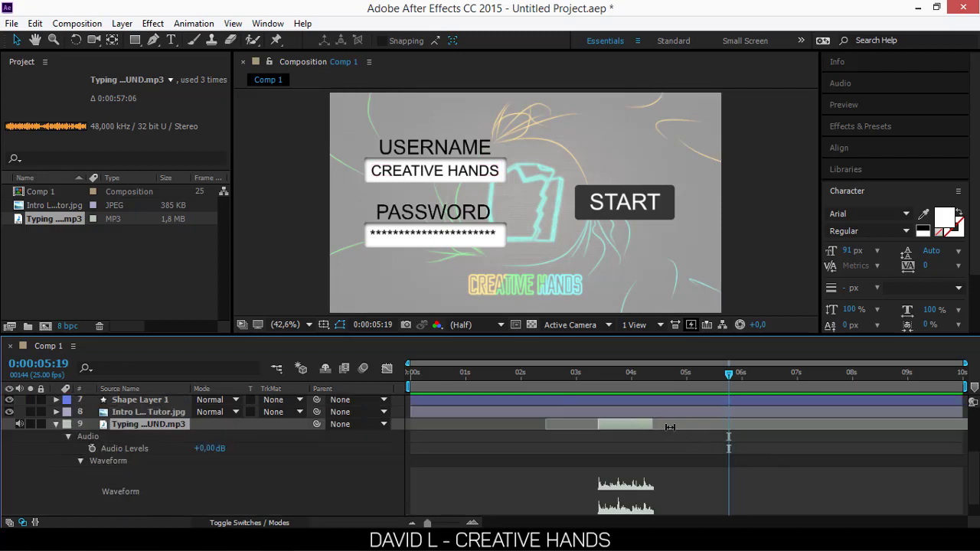
- Trim the duplicated typing sound to a single short keystroke starting at 0:00:06:21
{"action": "left_click_drag", "start_coordinate": [653, 424], "coordinate": [854, 423]}
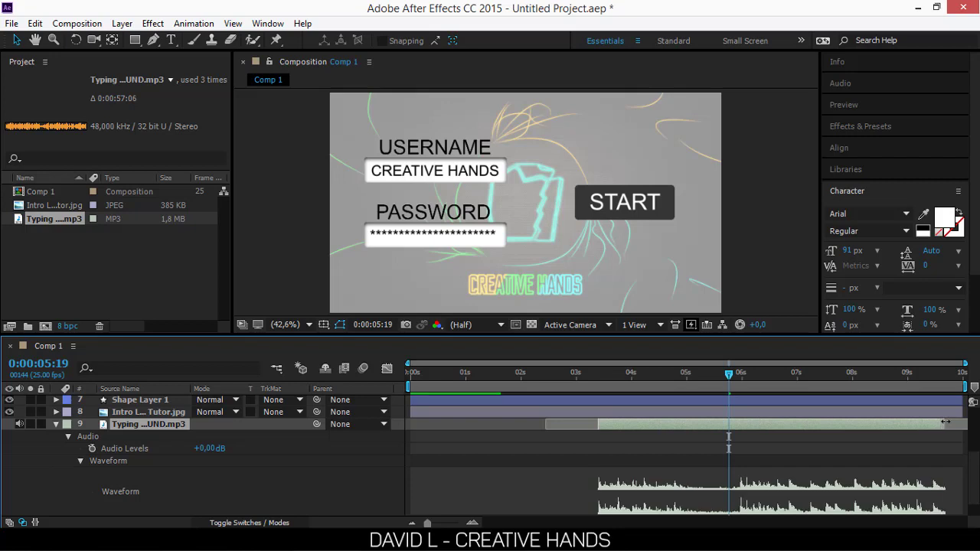
{"action": "left_click_drag", "start_coordinate": [938, 422], "coordinate": [928, 422]}
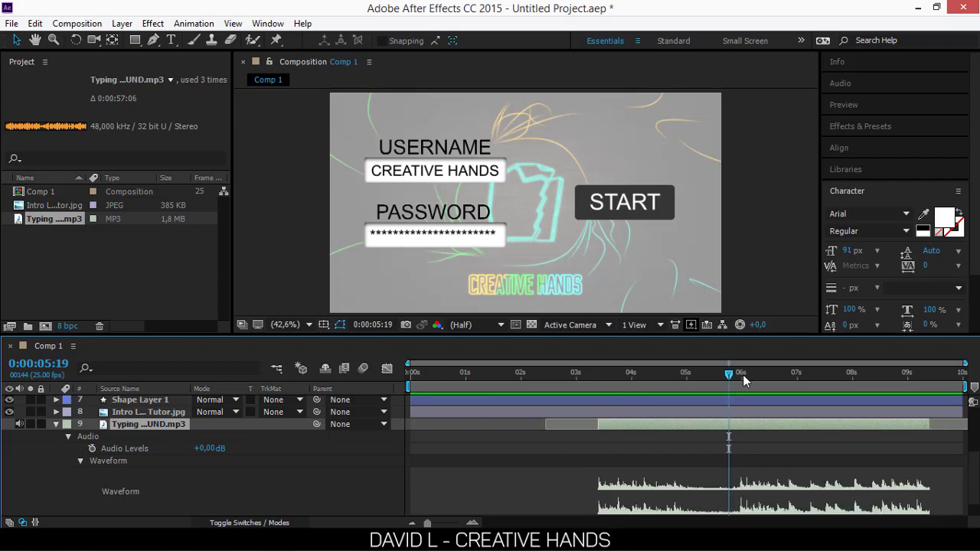
{"action": "left_click_drag", "start_coordinate": [746, 379], "coordinate": [791, 388]}
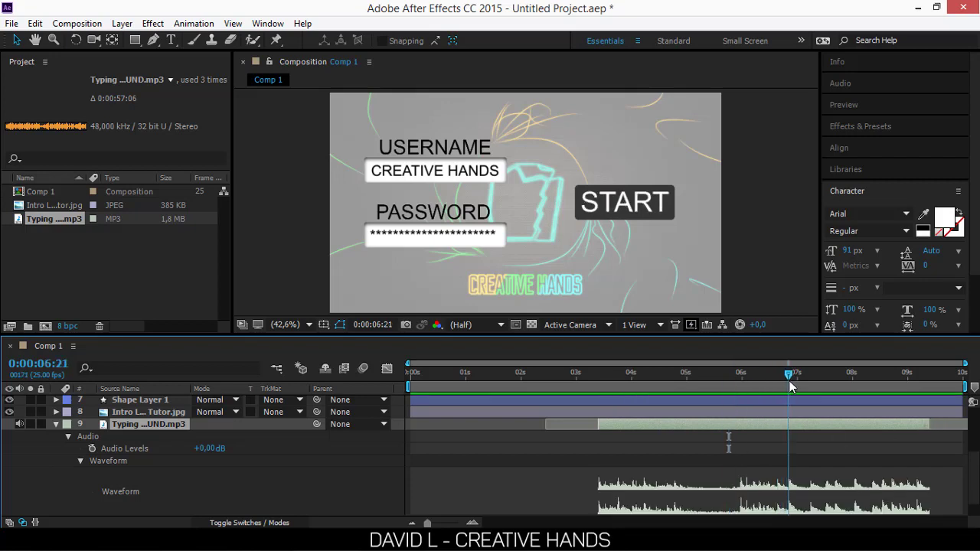
{"action": "left_click_drag", "start_coordinate": [600, 428], "coordinate": [786, 426]}
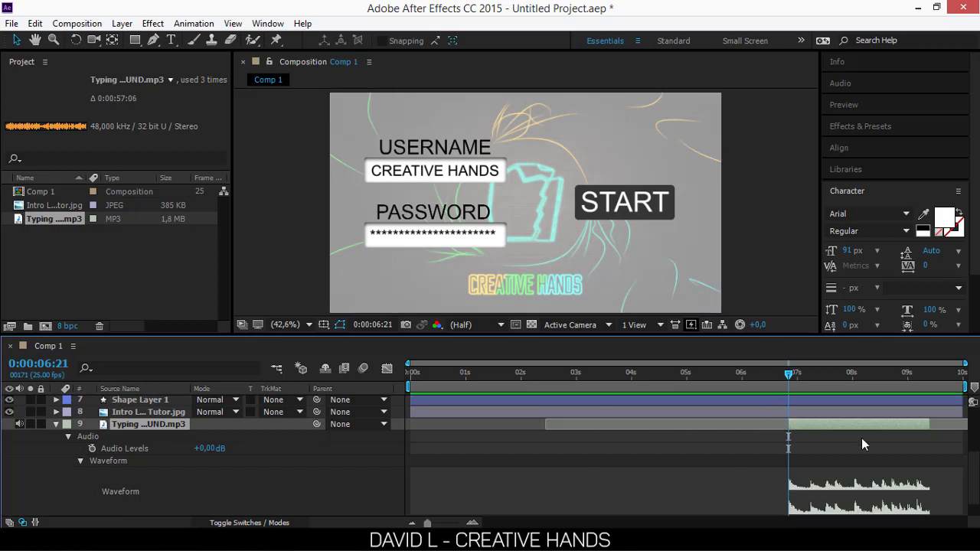
{"action": "left_click_drag", "start_coordinate": [928, 426], "coordinate": [813, 435]}
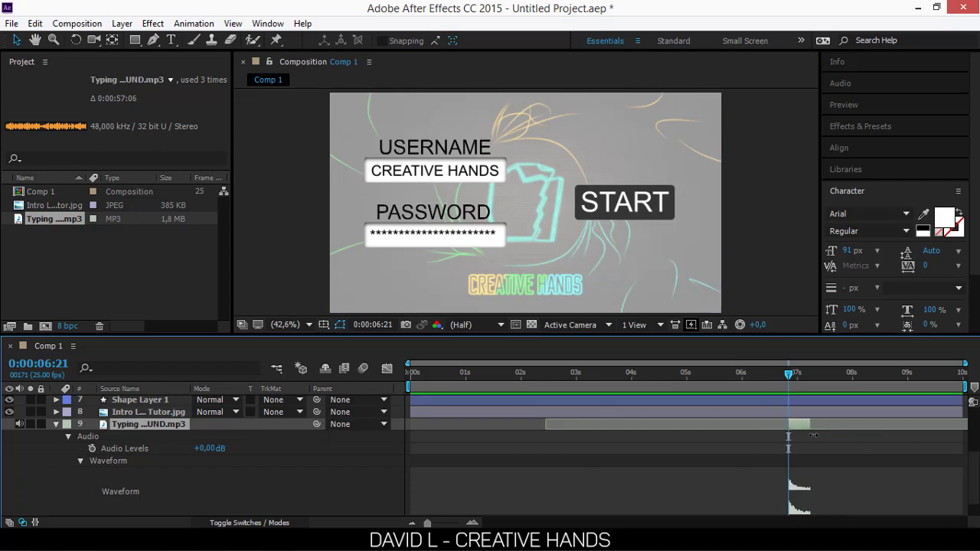
{"action": "scroll", "coordinate": [820, 435], "scroll_direction": "up", "scroll_amount": 3}
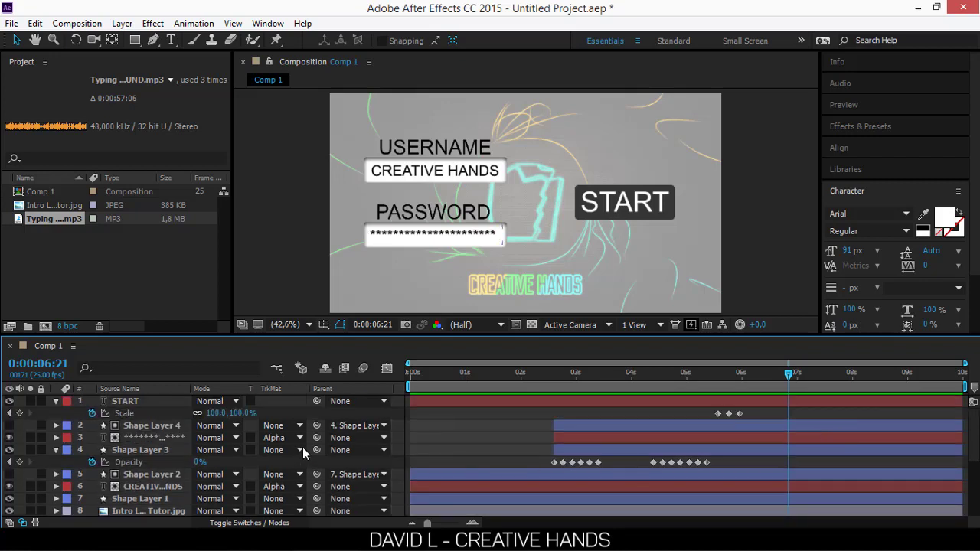
- Collapse the trimmed keystroke sound layer and move it to start at START's middle Scale keyframe at 0:00:05:19
{"action": "scroll", "coordinate": [289, 479], "scroll_direction": "down", "scroll_amount": 3}
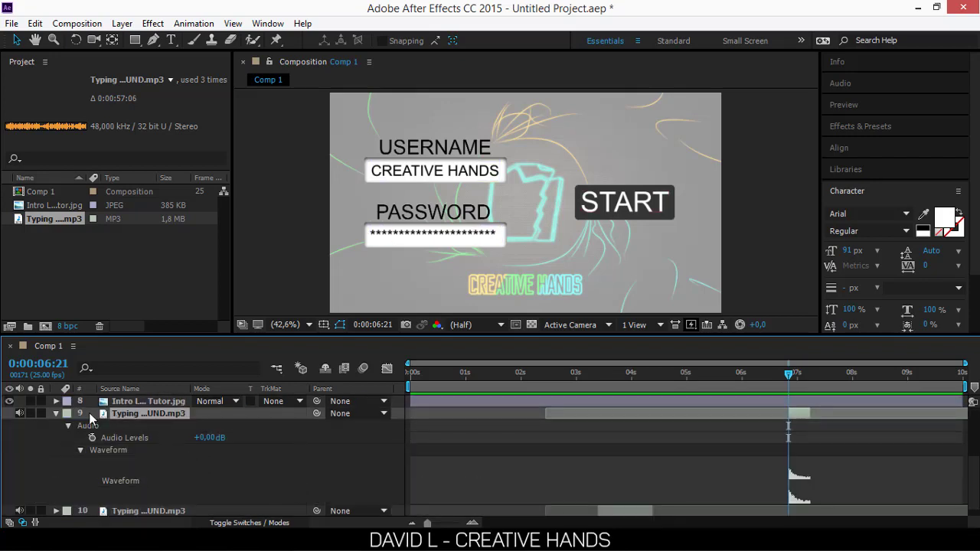
{"action": "left_click", "coordinate": [55, 414]}
{"action": "scroll", "coordinate": [56, 418], "scroll_direction": "up", "scroll_amount": 3}
{"action": "left_click", "coordinate": [775, 376]}
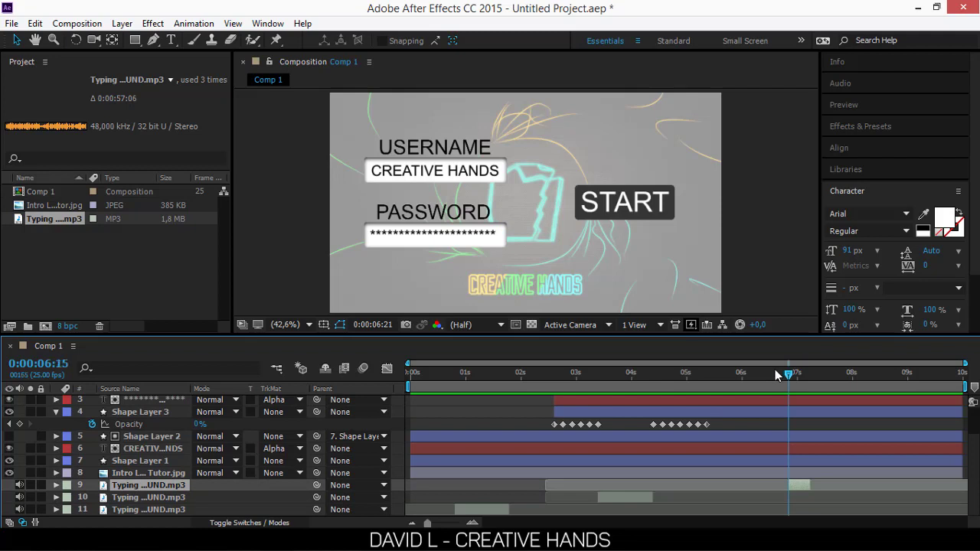
{"action": "left_click_drag", "start_coordinate": [778, 376], "coordinate": [729, 374]}
{"action": "scroll", "coordinate": [729, 375], "scroll_direction": "up", "scroll_amount": 2}
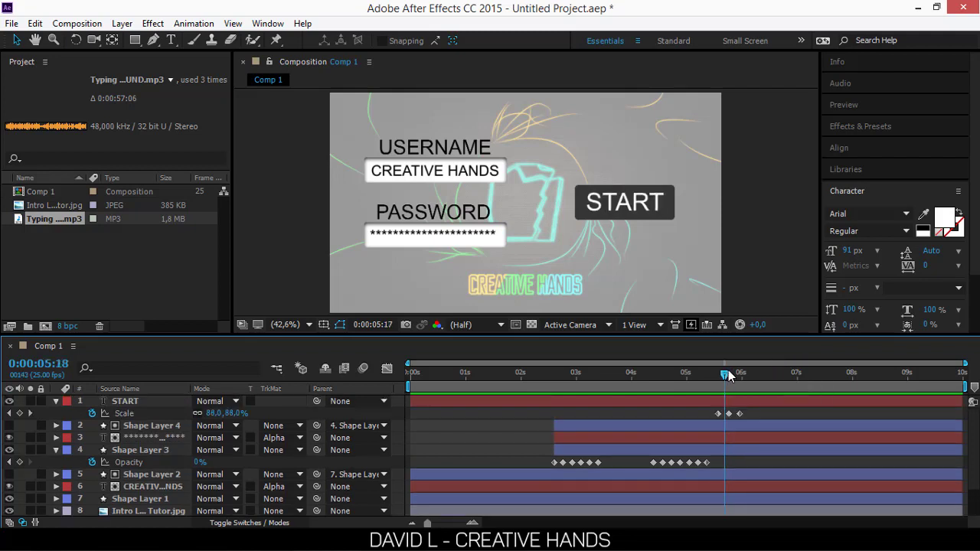
{"action": "scroll", "coordinate": [789, 443], "scroll_direction": "down", "scroll_amount": 2}
{"action": "left_click_drag", "start_coordinate": [795, 488], "coordinate": [739, 481]}
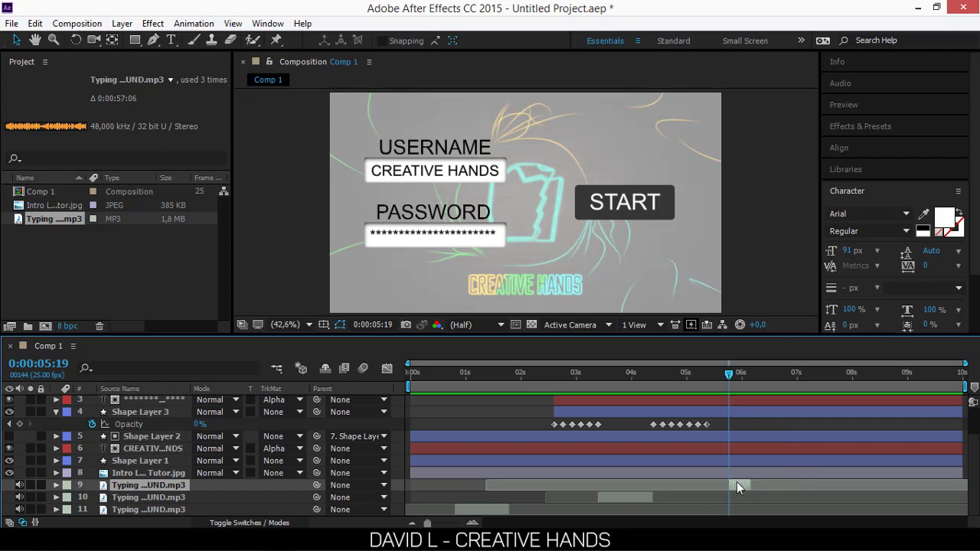
- Preview the animation from the first frame, and place the playhead at 0:00:06:04, just after the click sound
{"action": "left_click_drag", "start_coordinate": [730, 375], "coordinate": [418, 419]}
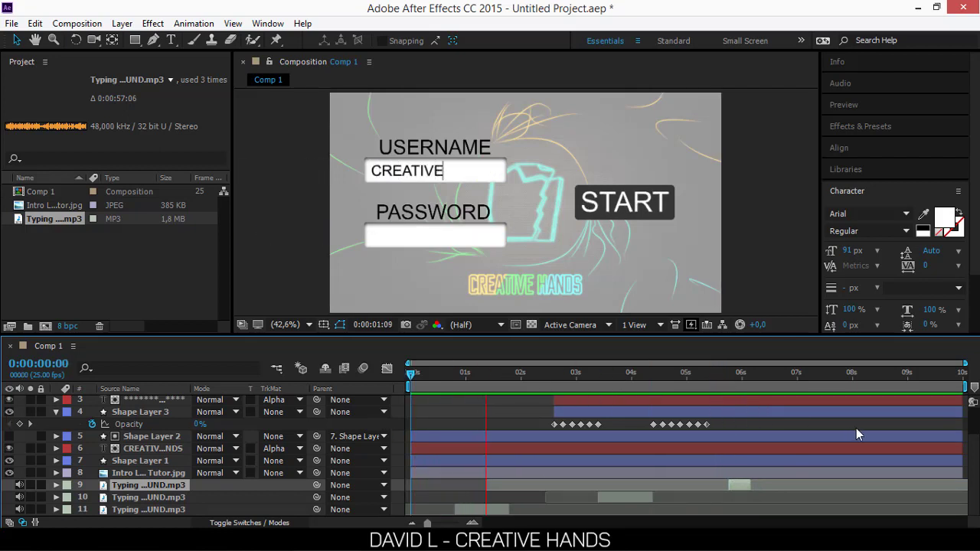
{"action": "left_click", "coordinate": [752, 381]}
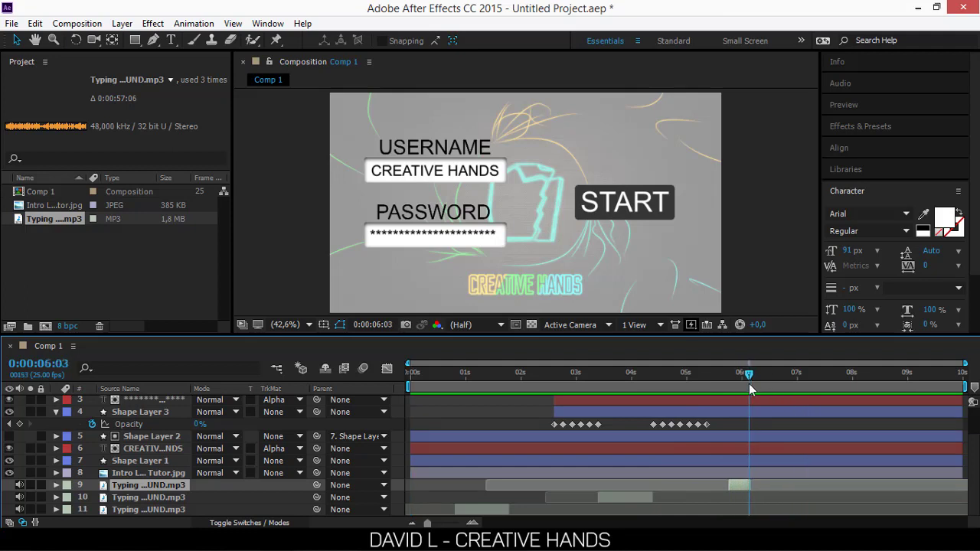
{"action": "scroll", "coordinate": [796, 430], "scroll_direction": "up", "scroll_amount": 2}
{"action": "left_click", "coordinate": [749, 376]}
{"action": "left_click_drag", "start_coordinate": [750, 381], "coordinate": [739, 408]}
{"action": "mouse_move", "coordinate": [737, 375]}
{"action": "left_mouse_down"}
{"action": "mouse_move", "coordinate": [758, 383]}
{"action": "mouse_move", "coordinate": [740, 385]}
{"action": "mouse_move", "coordinate": [751, 387]}
{"action": "left_mouse_up"}
{"action": "scroll", "coordinate": [741, 385], "scroll_direction": "down", "scroll_amount": 2}
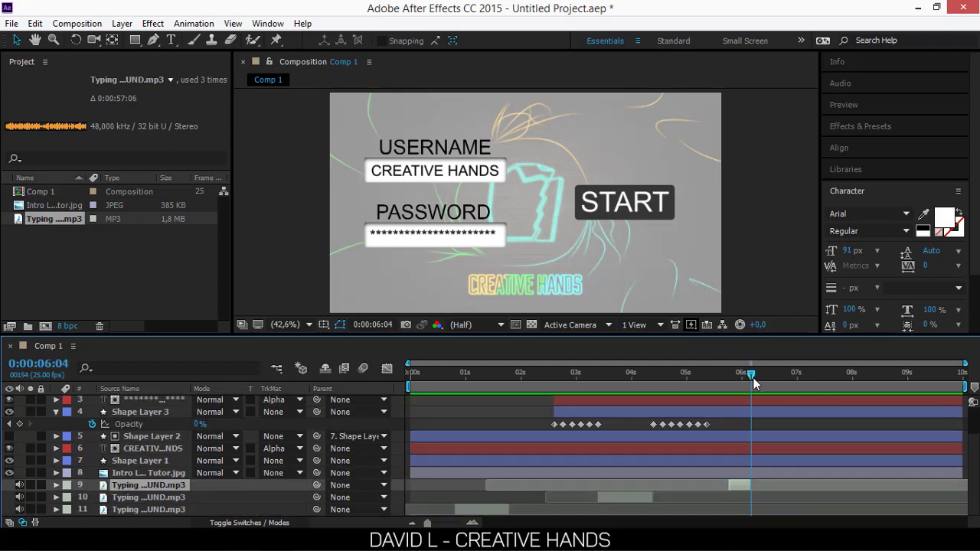
- Collapse the properties of Shape Layer 3 and the START layer, and select the START layer
{"action": "scroll", "coordinate": [117, 432], "scroll_direction": "up", "scroll_amount": 2}
{"action": "left_click", "coordinate": [56, 451]}
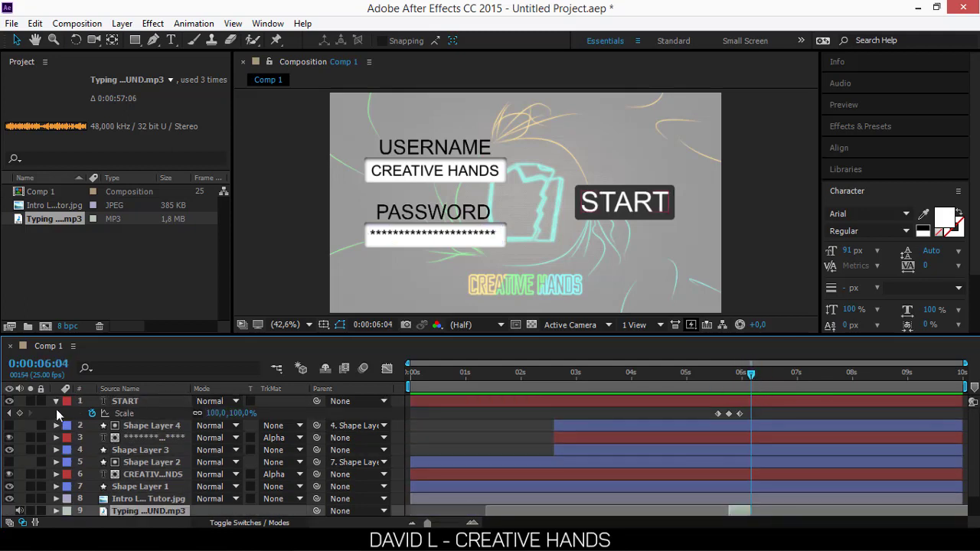
{"action": "left_click", "coordinate": [57, 402]}
{"action": "left_click", "coordinate": [132, 403]}
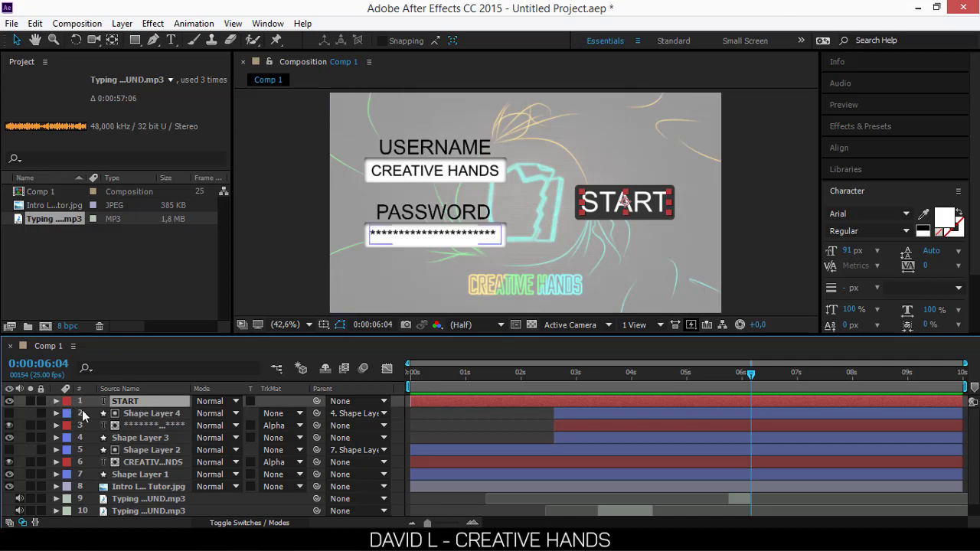
- Create a 1280 × 720 px dark cyan solid above the START layer
{"action": "key", "text": "ctrl+y"}
{"action": "left_click", "coordinate": [490, 360]}
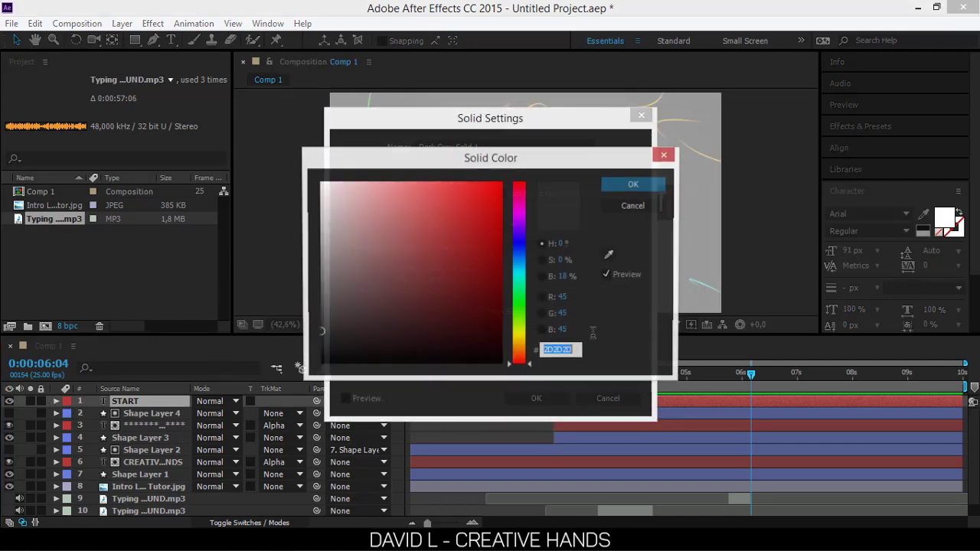
{"action": "type", "text": "681C1C"}
{"action": "left_click_drag", "start_coordinate": [520, 280], "coordinate": [514, 343]}
{"action": "left_click", "coordinate": [634, 184]}
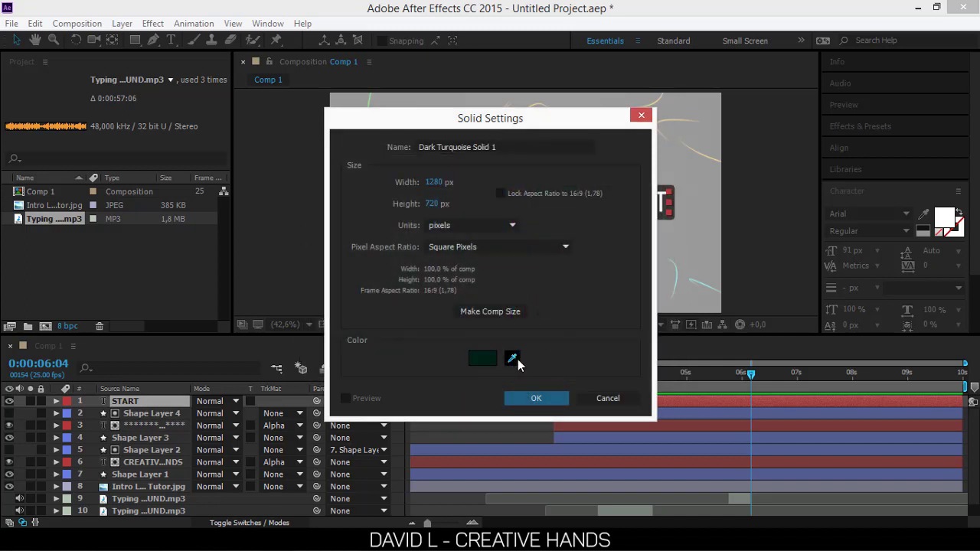
{"action": "left_click", "coordinate": [514, 360]}
{"action": "left_click", "coordinate": [490, 363]}
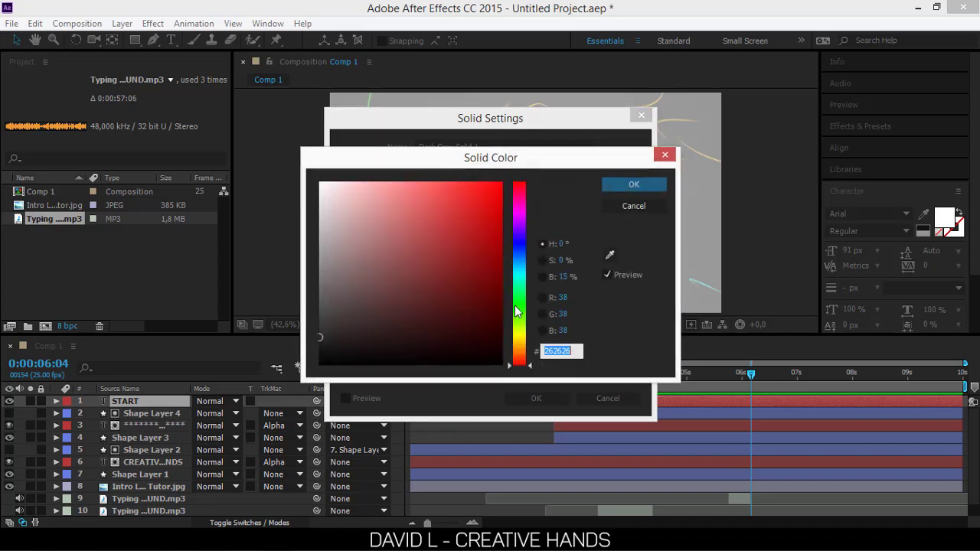
{"action": "left_click", "coordinate": [522, 289]}
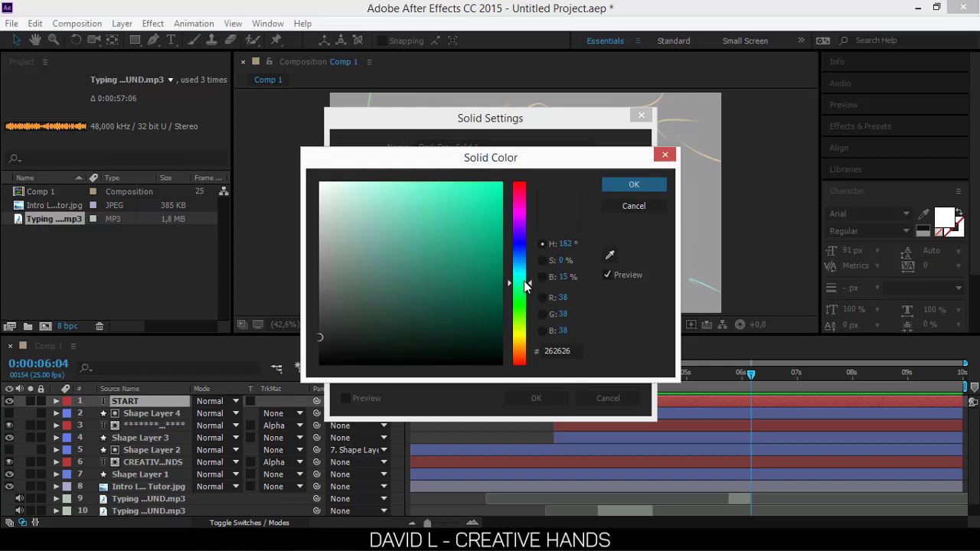
{"action": "left_click_drag", "start_coordinate": [525, 285], "coordinate": [527, 278]}
{"action": "left_click_drag", "start_coordinate": [494, 321], "coordinate": [507, 329]}
{"action": "left_click", "coordinate": [634, 184]}
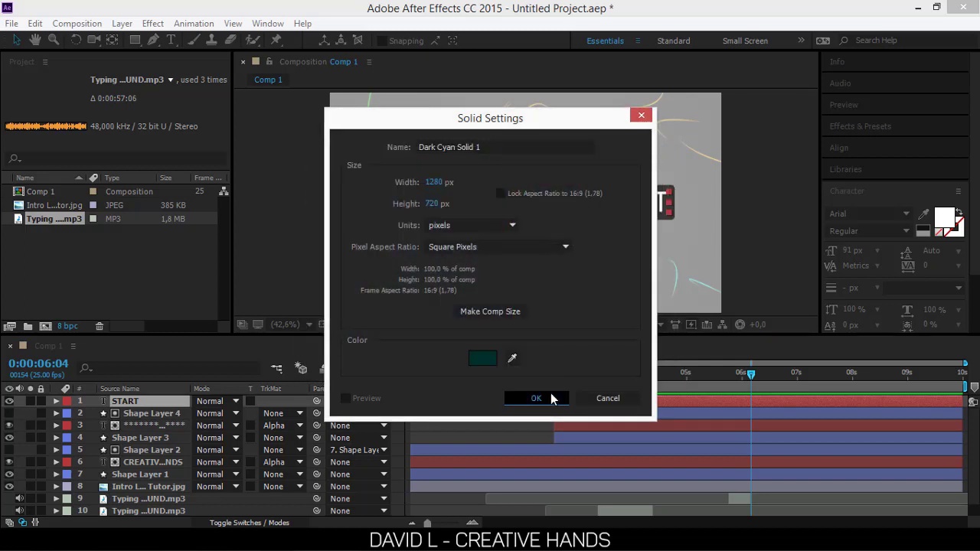
{"action": "left_click", "coordinate": [551, 398]}
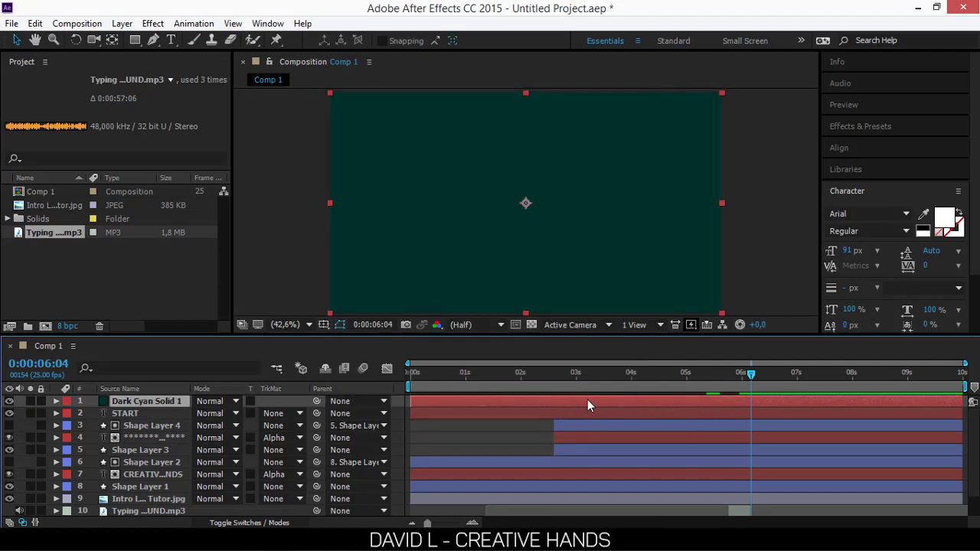
- Make the dark cyan solid begin at 0:00:06:04 in the timeline
{"action": "left_click_drag", "start_coordinate": [437, 400], "coordinate": [751, 400]}
{"action": "key", "text": "ctrl+z"}
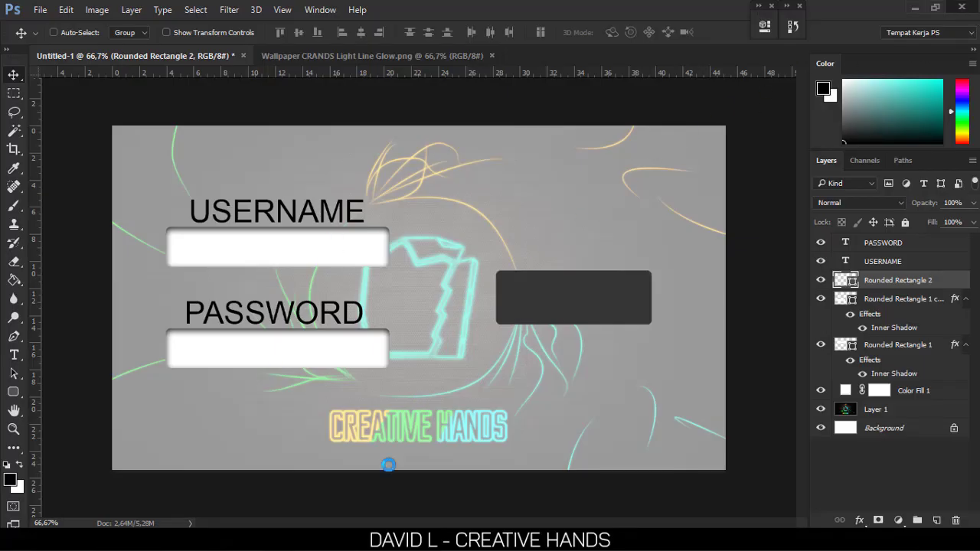
{"action": "left_click", "coordinate": [509, 218]}
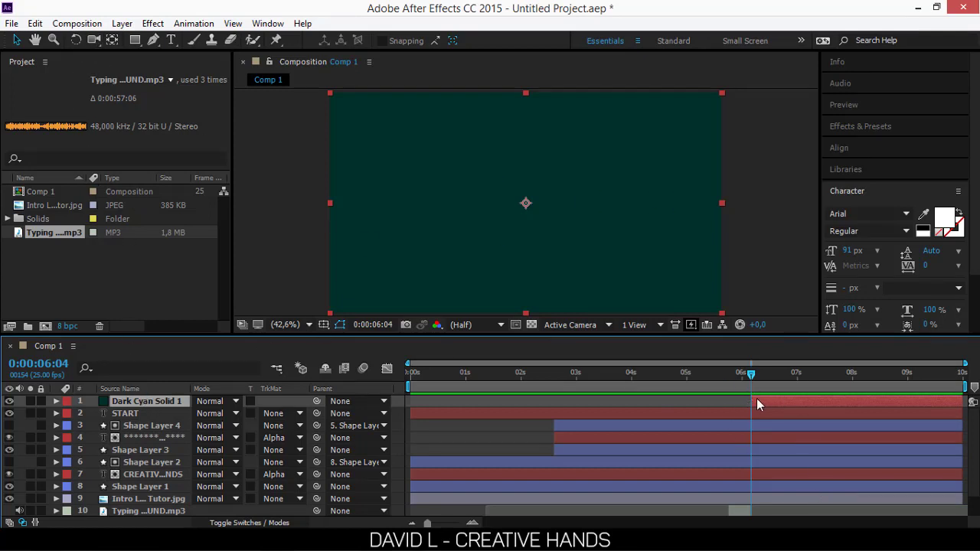
- Add 100% Opacity keyframes to the dark cyan solid at 0:00:06:04 and 0:00:06:15
{"action": "key", "text": "alt+shift+t"}
{"action": "left_click", "coordinate": [128, 414]}
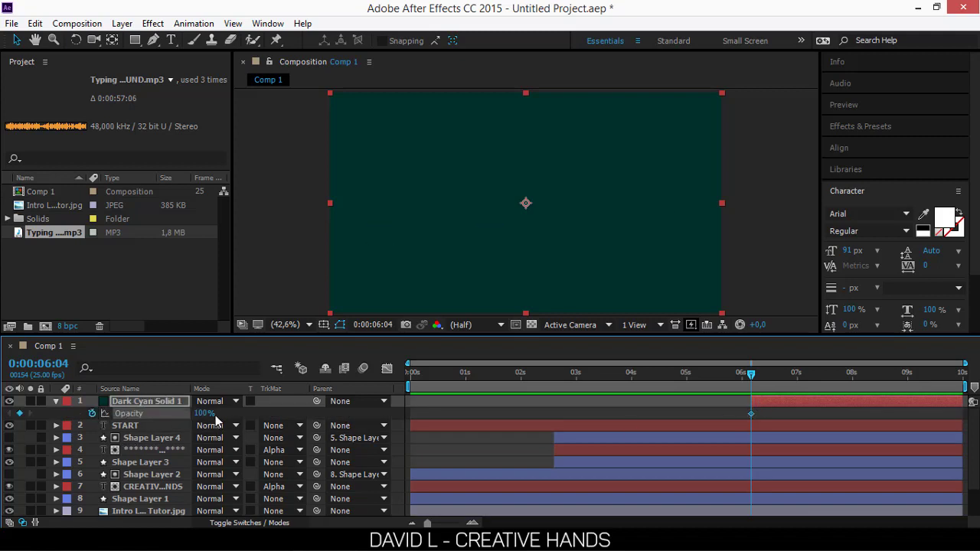
{"action": "key", "text": "Page_Down"}
{"action": "key", "text": "Page_Down"}
{"action": "key", "text": "Page_Down"}
{"action": "key", "text": "Page_Down"}
{"action": "key", "text": "Page_Down"}
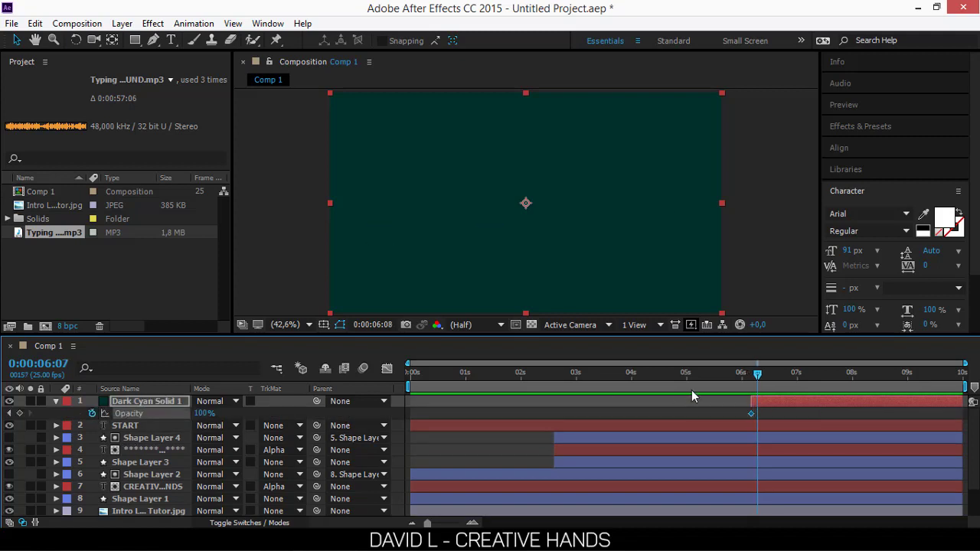
{"action": "key", "text": "Page_Down"}
{"action": "key", "text": "Page_Down"}
{"action": "key", "text": "Page_Down"}
{"action": "key", "text": "Page_Down"}
{"action": "key", "text": "Page_Down"}
{"action": "key", "text": "Page_Down"}
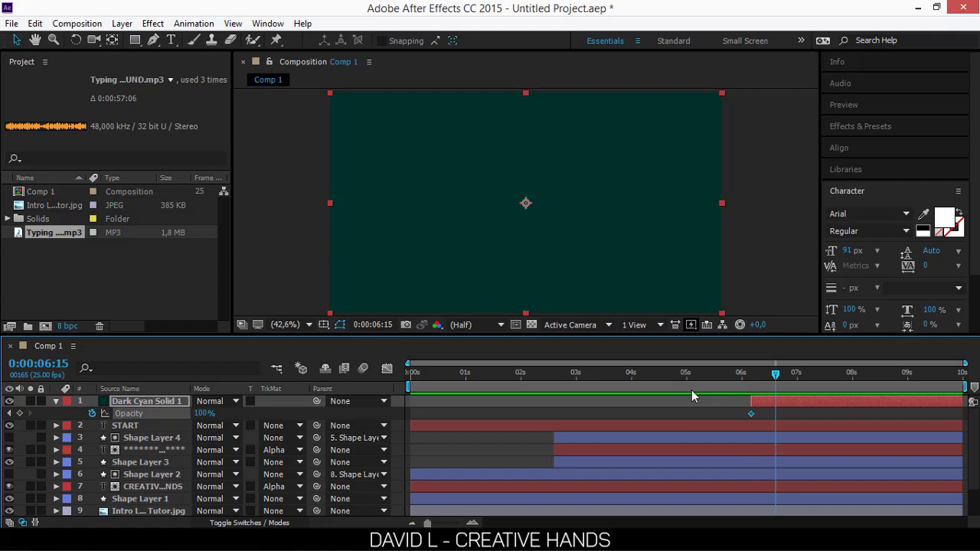
{"action": "left_click", "coordinate": [19, 413]}
- Set the solid's Opacity to 0% at its 0:00:06:04 keyframe, return to 0:00:06:15 and collapse the layer
{"action": "left_click", "coordinate": [9, 413]}
{"action": "left_click", "coordinate": [203, 413]}
{"action": "type", "text": "0"}
{"action": "key", "text": "Return"}
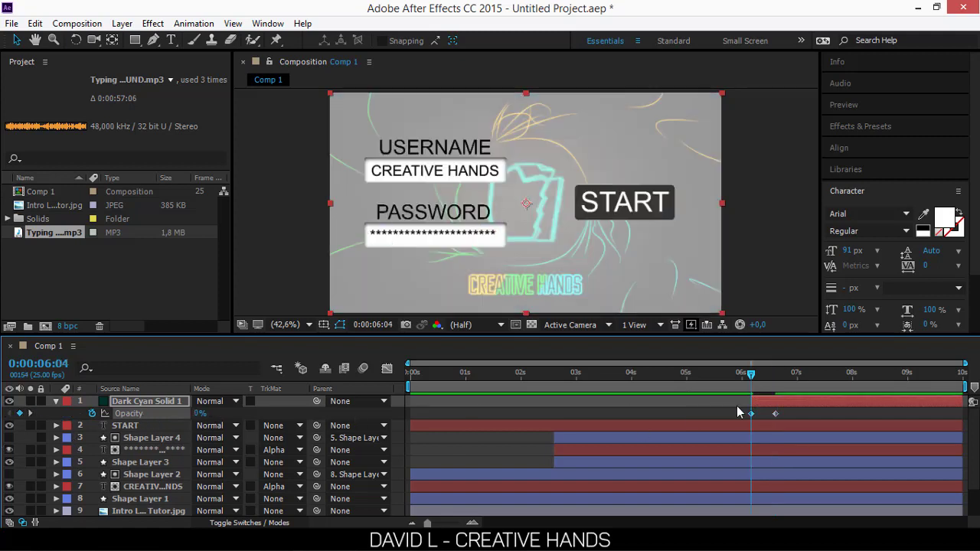
{"action": "left_click_drag", "start_coordinate": [762, 377], "coordinate": [781, 385]}
{"action": "left_click", "coordinate": [81, 403]}
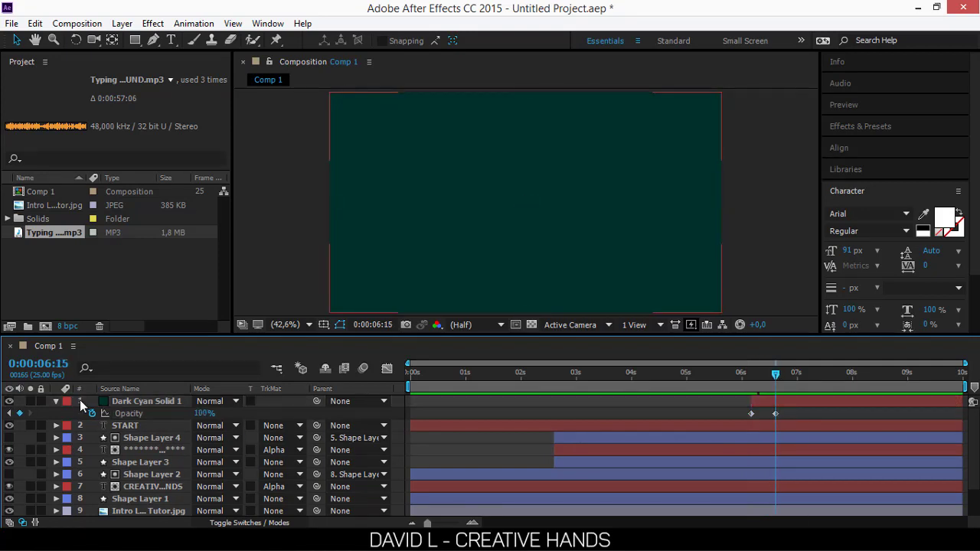
{"action": "left_click", "coordinate": [56, 402]}
- Add a text layer reading "PRESS START BUTTON" over the dark cyan solid
{"action": "left_click", "coordinate": [170, 39]}
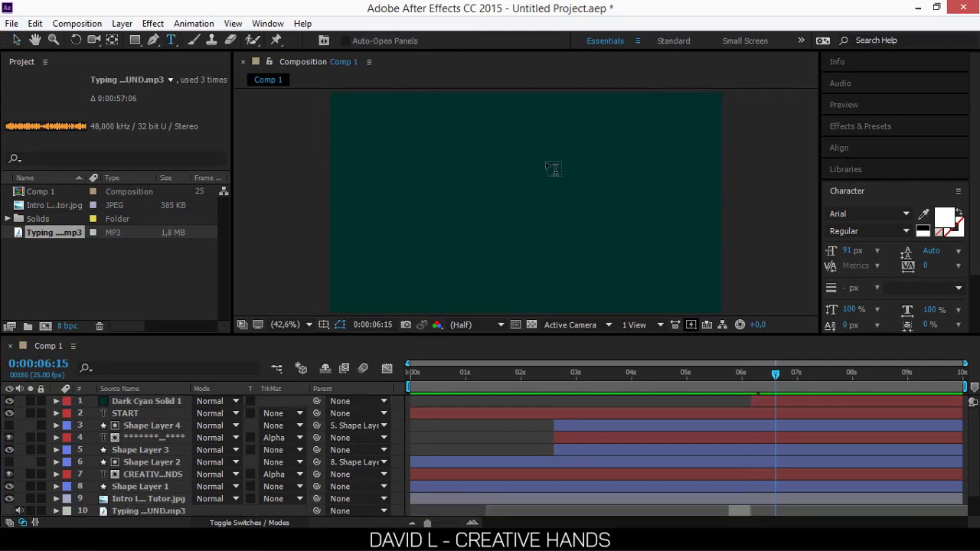
{"action": "left_click", "coordinate": [418, 183]}
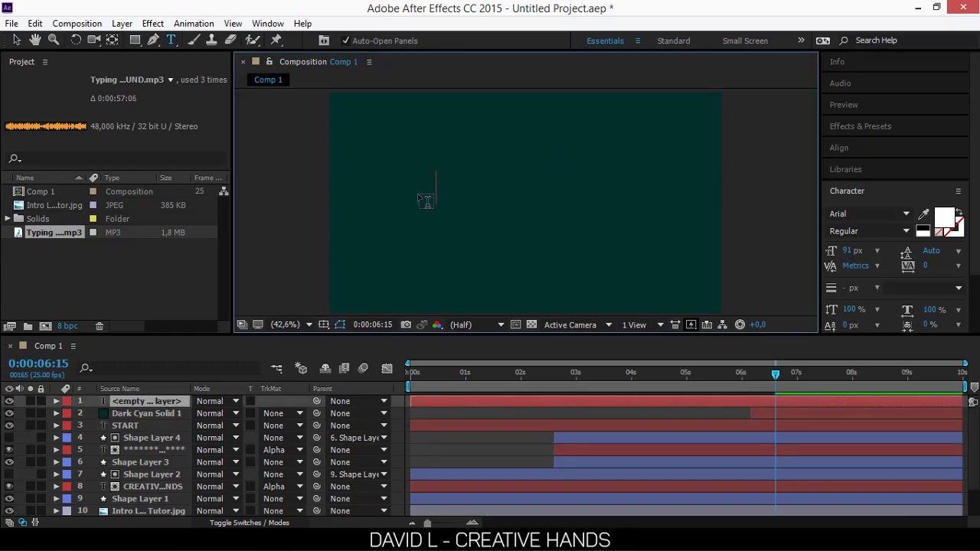
{"action": "type", "text": "PRE"}
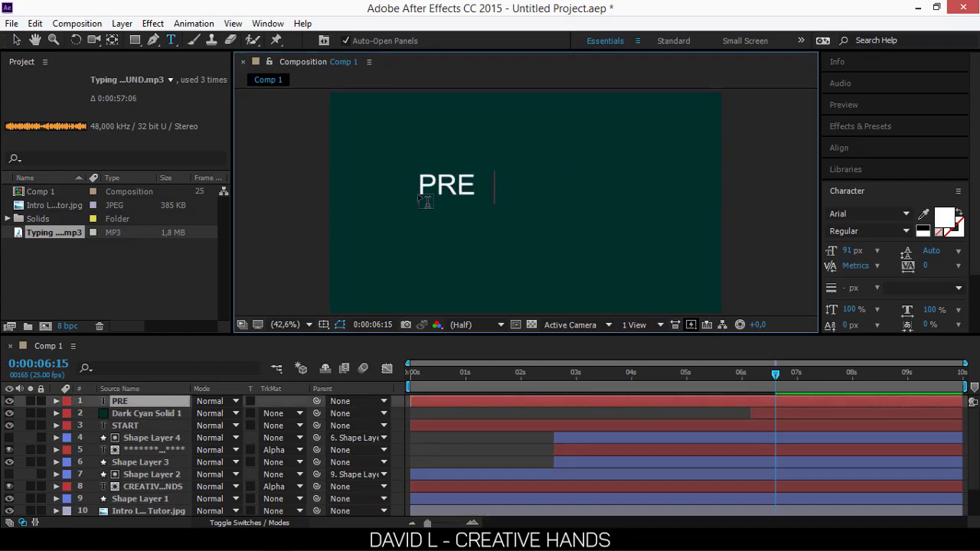
{"action": "type", "text": "SS"}
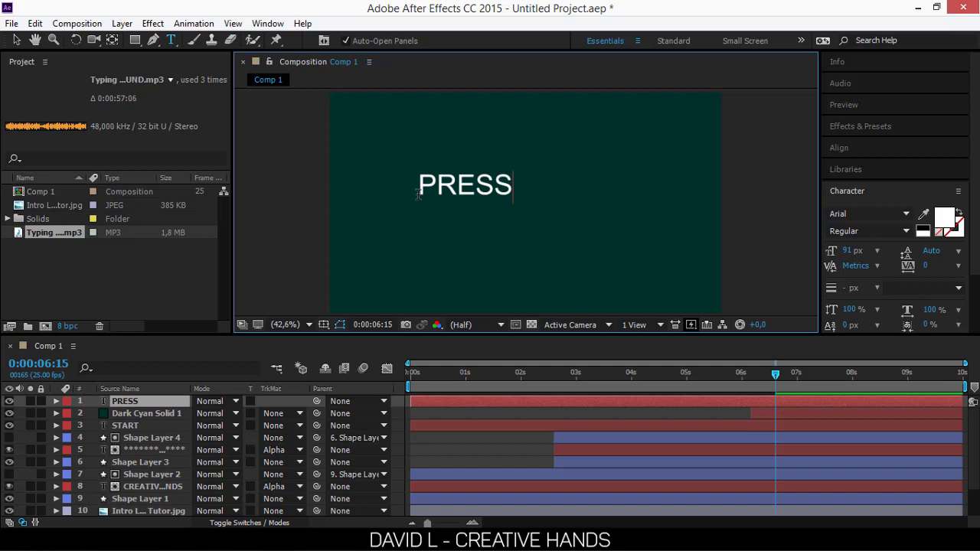
{"action": "type", "text": " START "}
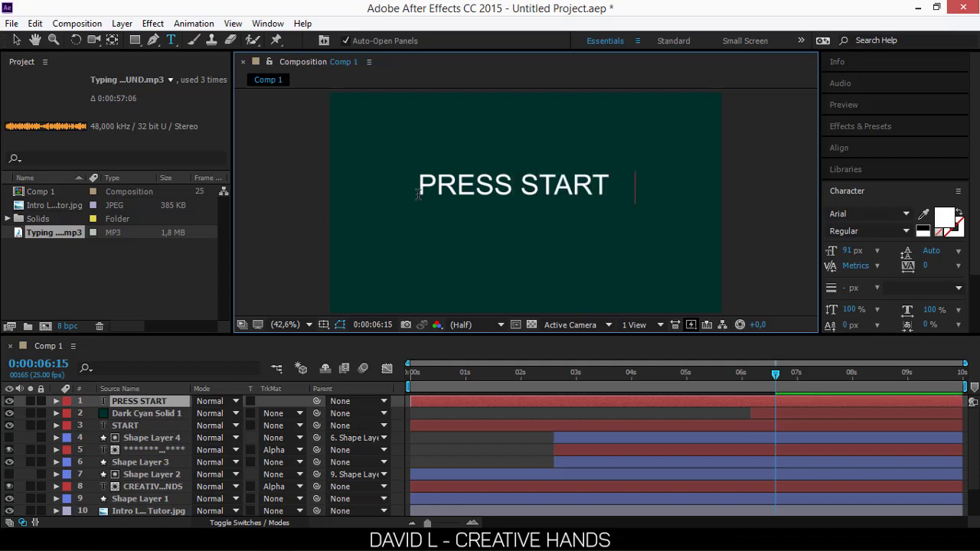
{"action": "type", "text": "BUTTON"}
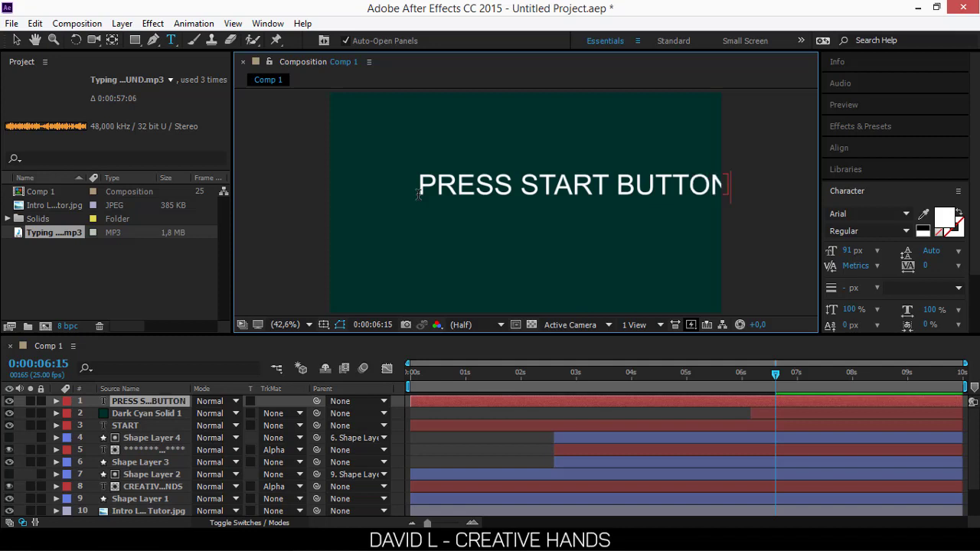
- Move the PRESS START BUTTON text to the centre of the frame
{"action": "key", "text": "ctrl+a"}
{"action": "left_click_drag", "start_coordinate": [641, 142], "coordinate": [615, 150]}
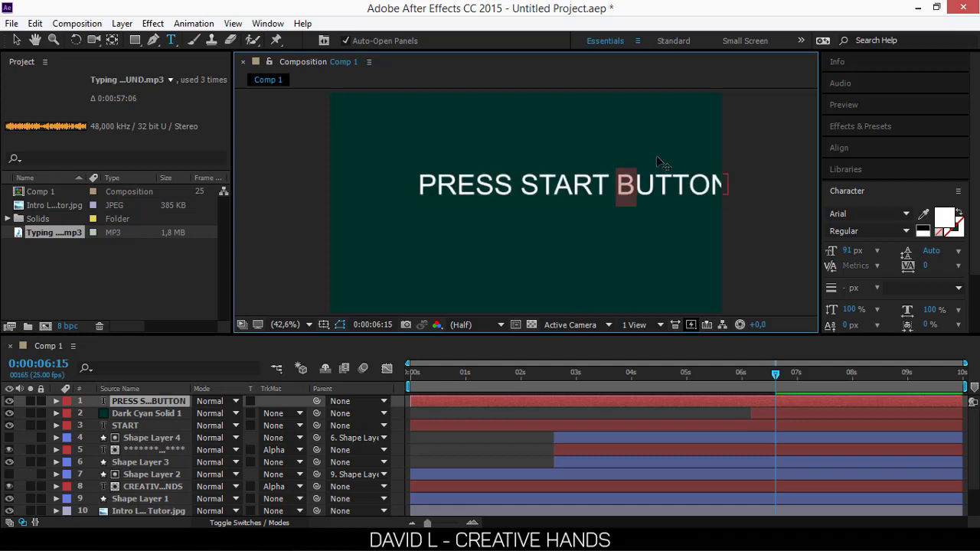
{"action": "key", "text": "ctrl+a"}
{"action": "left_click_drag", "start_coordinate": [778, 218], "coordinate": [732, 232]}
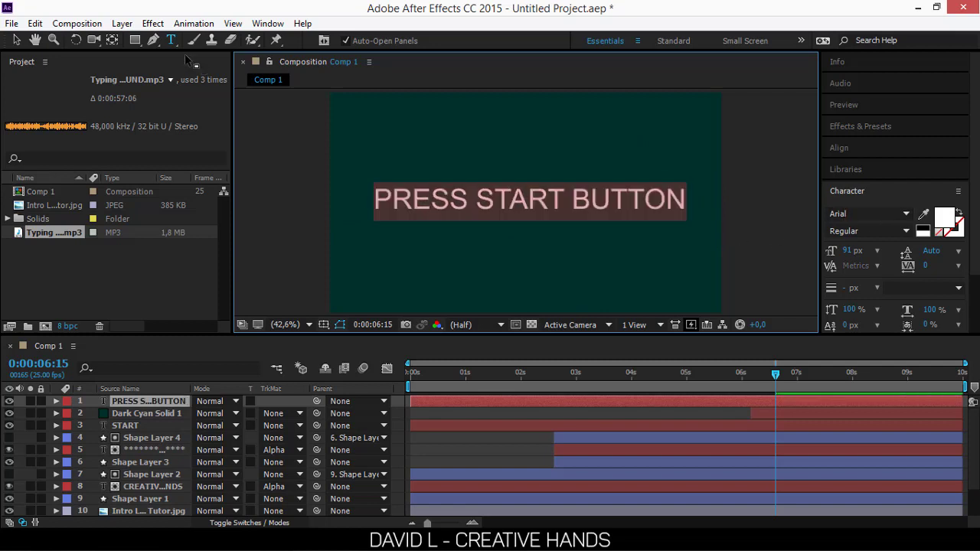
{"action": "left_click", "coordinate": [16, 40]}
{"action": "left_click_drag", "start_coordinate": [519, 200], "coordinate": [512, 209]}
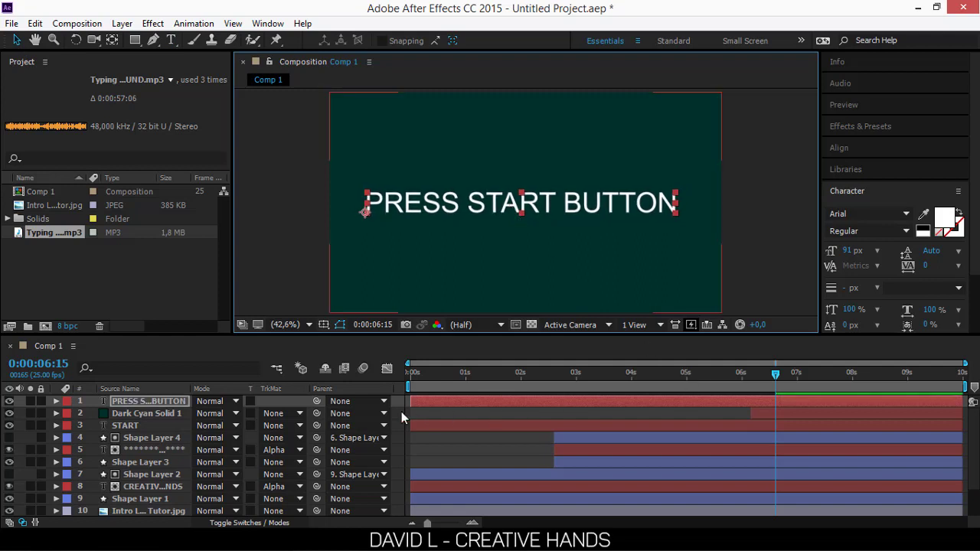
- Make the PRESS START BUTTON layer start at 0:00:06:14 and add an Opacity keyframe of 0% there
{"action": "left_click_drag", "start_coordinate": [416, 400], "coordinate": [774, 429]}
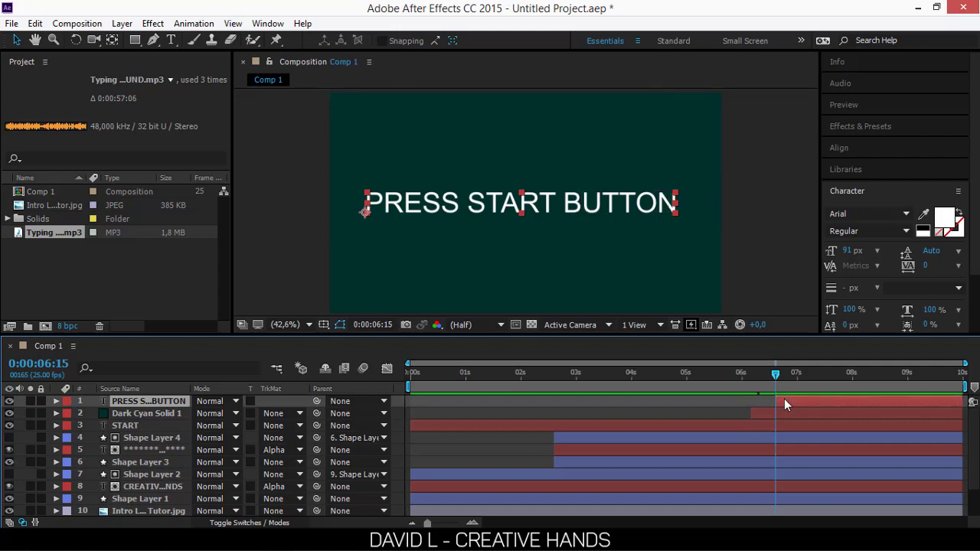
{"action": "mouse_move", "coordinate": [785, 399]}
{"action": "left_mouse_down"}
{"action": "mouse_move", "coordinate": [769, 377]}
{"action": "mouse_move", "coordinate": [784, 399]}
{"action": "left_mouse_up"}
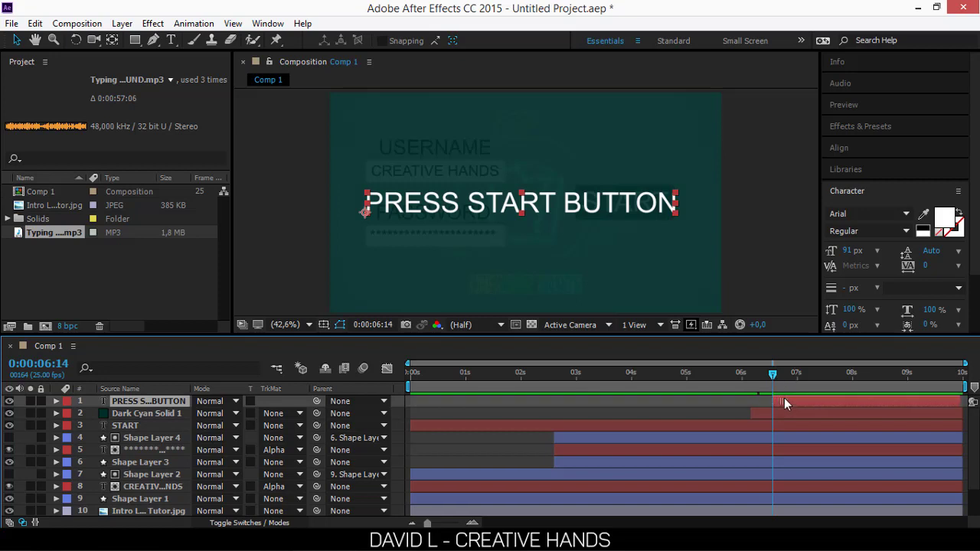
{"action": "key", "text": "alt+shift+t"}
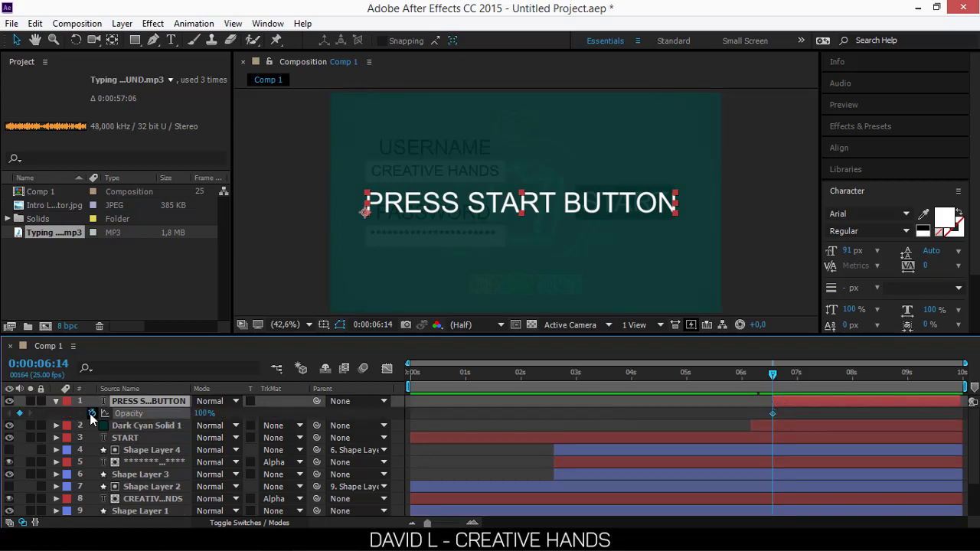
{"action": "left_click_drag", "start_coordinate": [210, 416], "coordinate": [26, 431]}
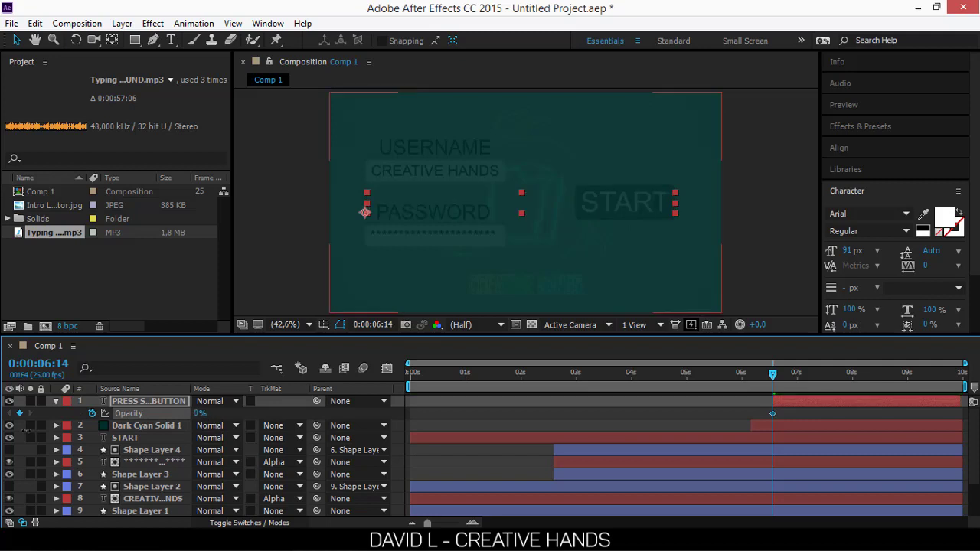
- Move seven frames ahead to 0:00:06:21 and set the PRESS START BUTTON text's Opacity to 100% there
{"action": "key", "text": "Page_Down"}
{"action": "key", "text": "Page_Down"}
{"action": "key", "text": "Page_Down"}
{"action": "key", "text": "Page_Down"}
{"action": "key", "text": "Page_Down"}
{"action": "key", "text": "Page_Down"}
{"action": "key", "text": "Page_Down"}
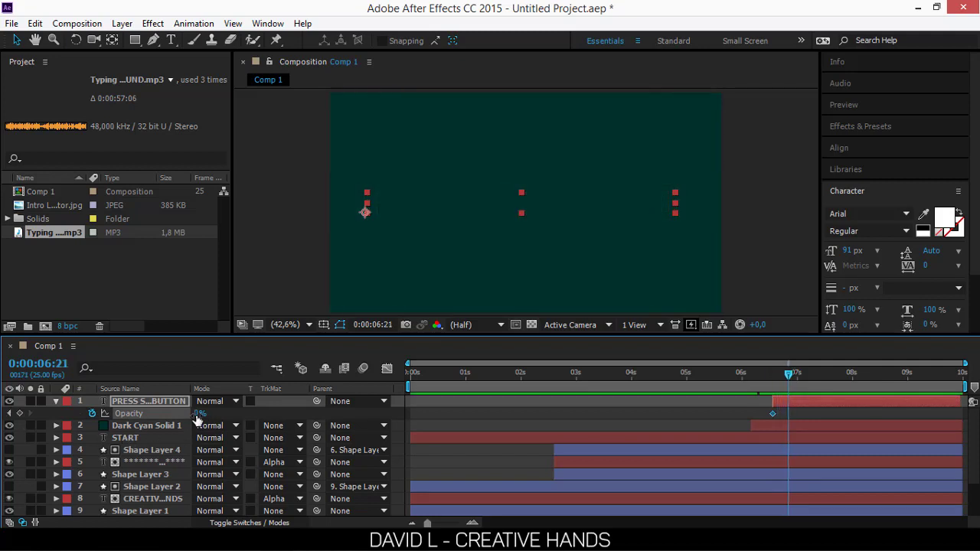
{"action": "left_click_drag", "start_coordinate": [203, 414], "coordinate": [560, 411]}
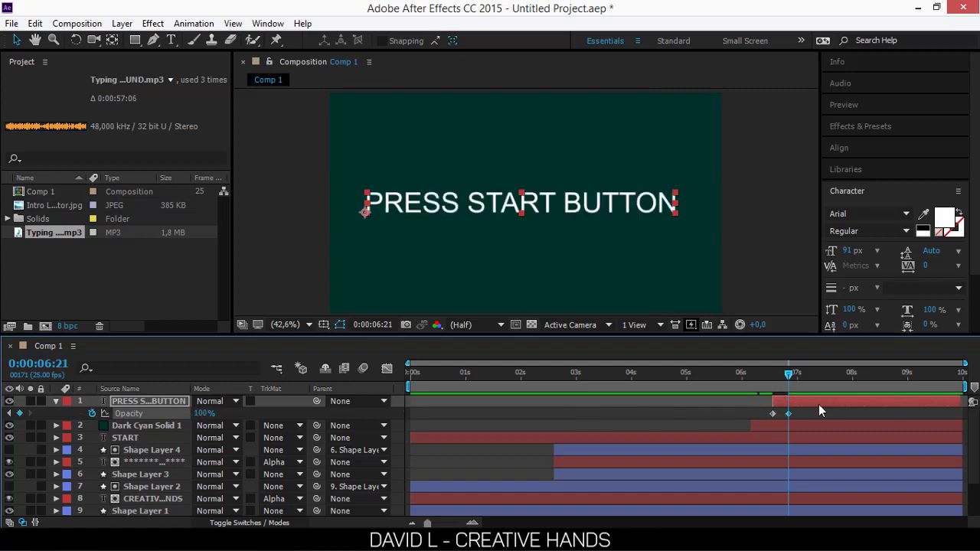
- Copy the text's 0% and 100% Opacity keyframes, pasting them at 0:00:07:03 and once more after the last keyframe to repeat the blink
{"action": "left_click", "coordinate": [775, 421]}
{"action": "left_click_drag", "start_coordinate": [838, 408], "coordinate": [763, 414]}
{"action": "left_click_drag", "start_coordinate": [795, 375], "coordinate": [808, 377]}
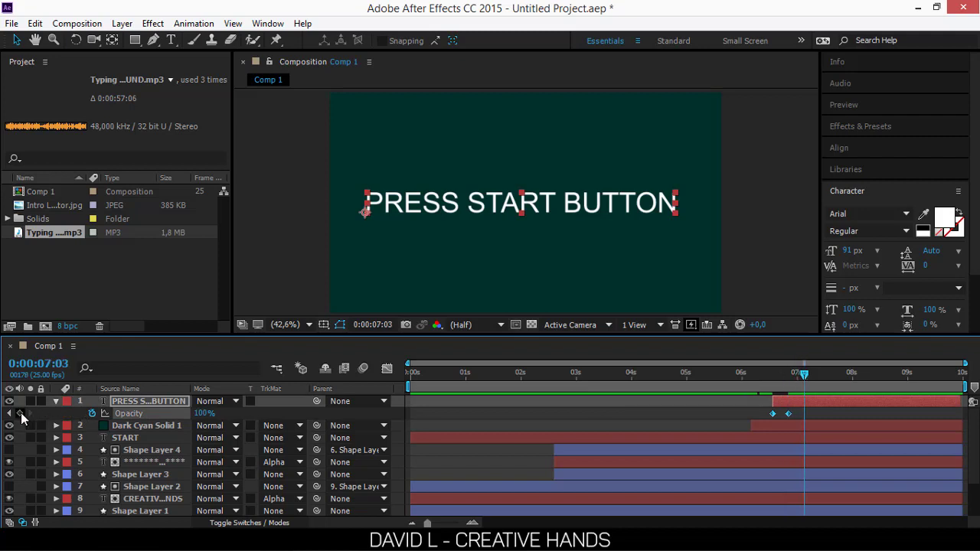
{"action": "key", "text": "ctrl+v"}
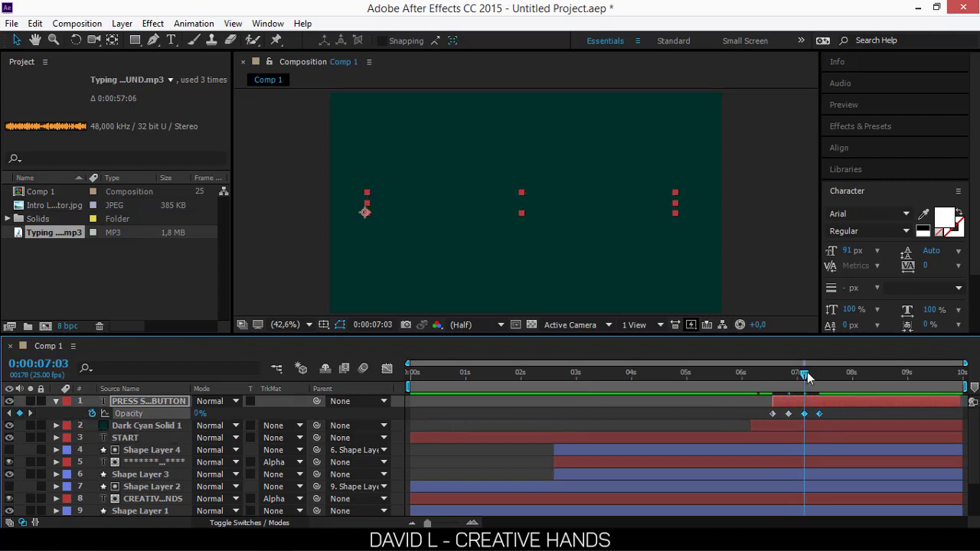
{"action": "left_click_drag", "start_coordinate": [809, 380], "coordinate": [387, 444]}
{"action": "key", "text": "ctrl+v"}
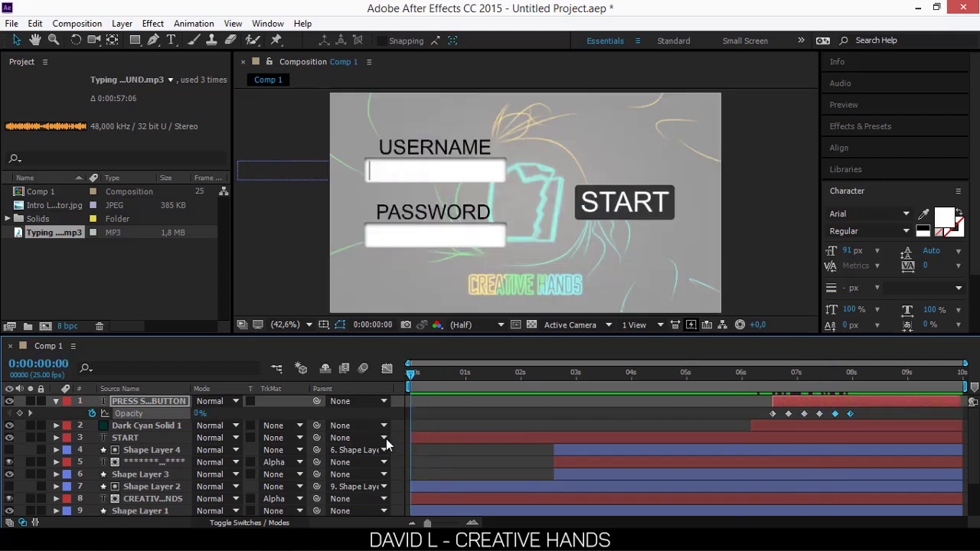
- Preview the blinking text and add a closing Opacity keyframe of 0% at 0:00:08:05, leaving the playhead at 0:00:08:08 with the layer collapsed
{"action": "key", "text": "space"}
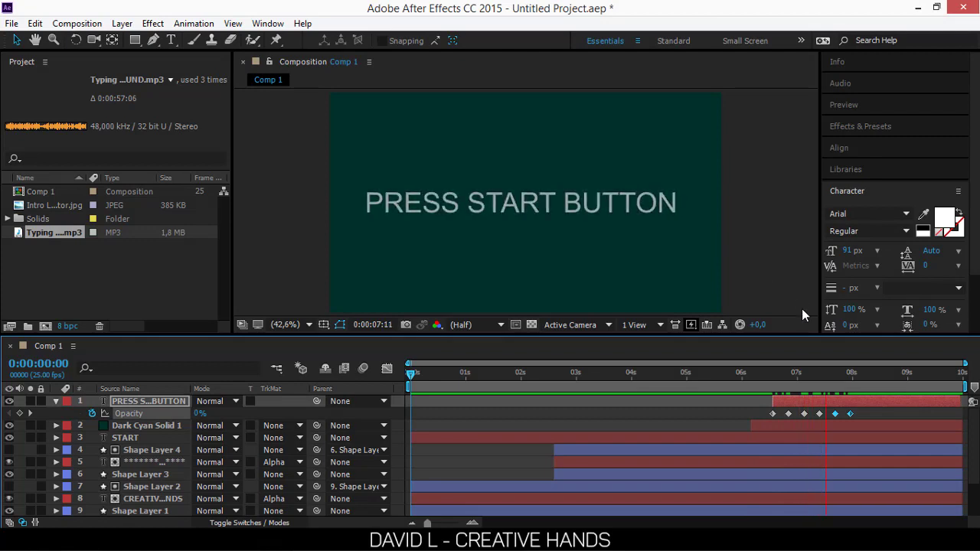
{"action": "left_click", "coordinate": [863, 376]}
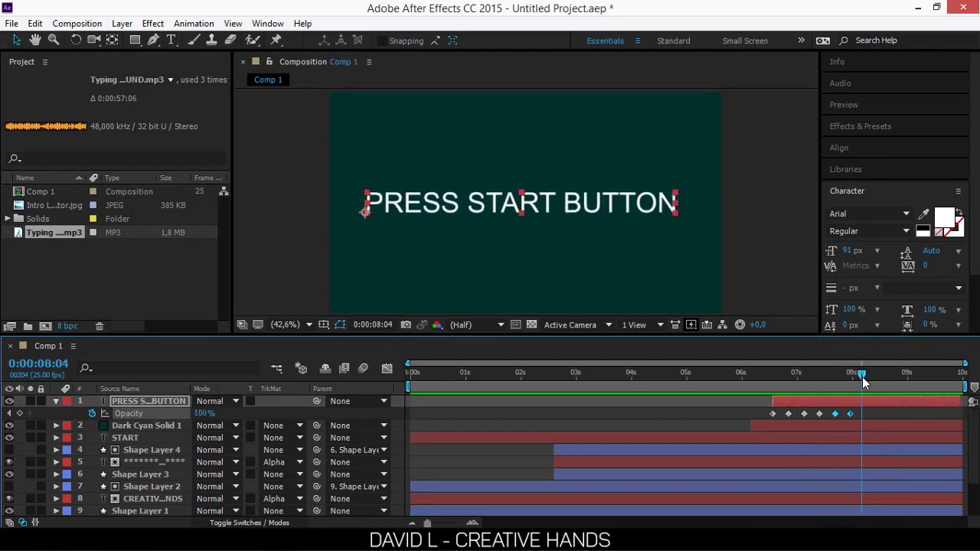
{"action": "left_click_drag", "start_coordinate": [863, 382], "coordinate": [864, 382]}
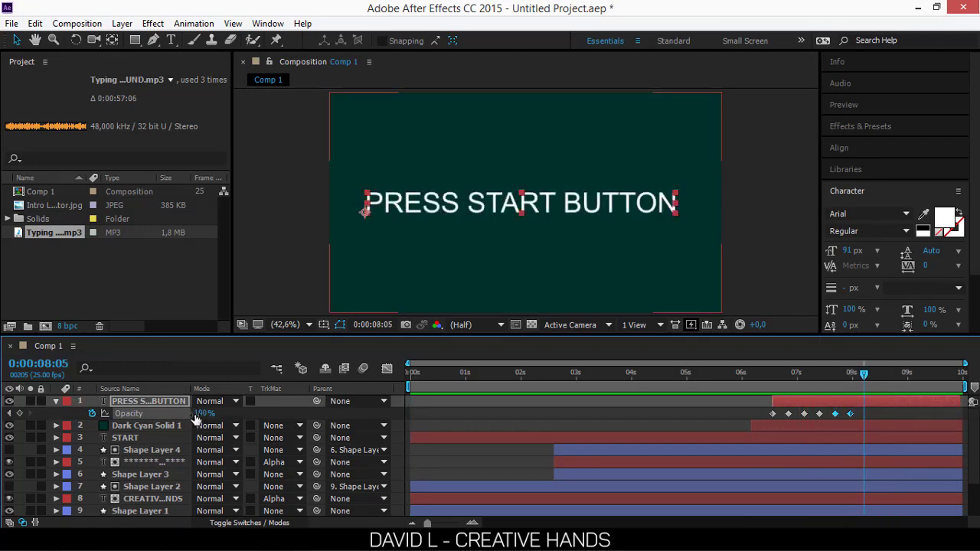
{"action": "left_click_drag", "start_coordinate": [196, 415], "coordinate": [126, 419]}
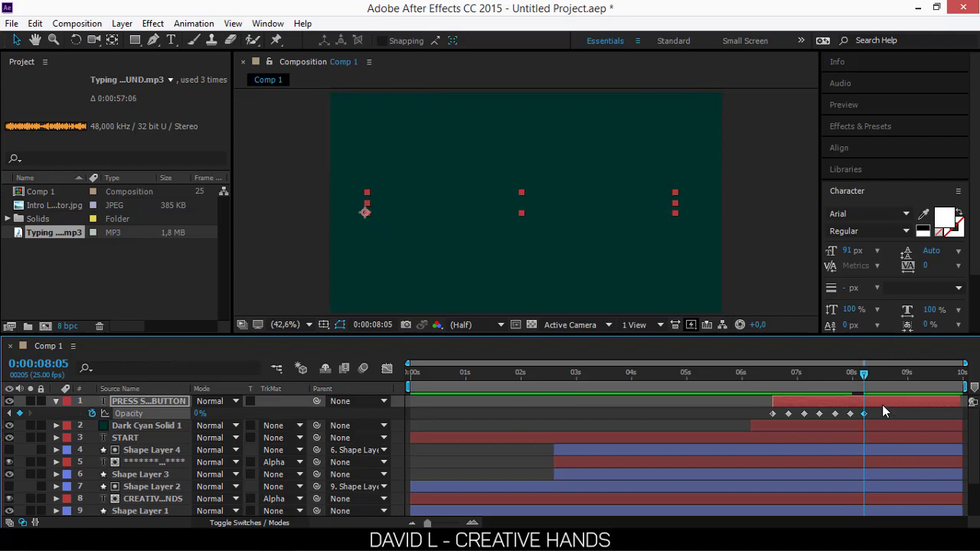
{"action": "left_click_drag", "start_coordinate": [868, 374], "coordinate": [873, 377]}
{"action": "left_click", "coordinate": [55, 403]}
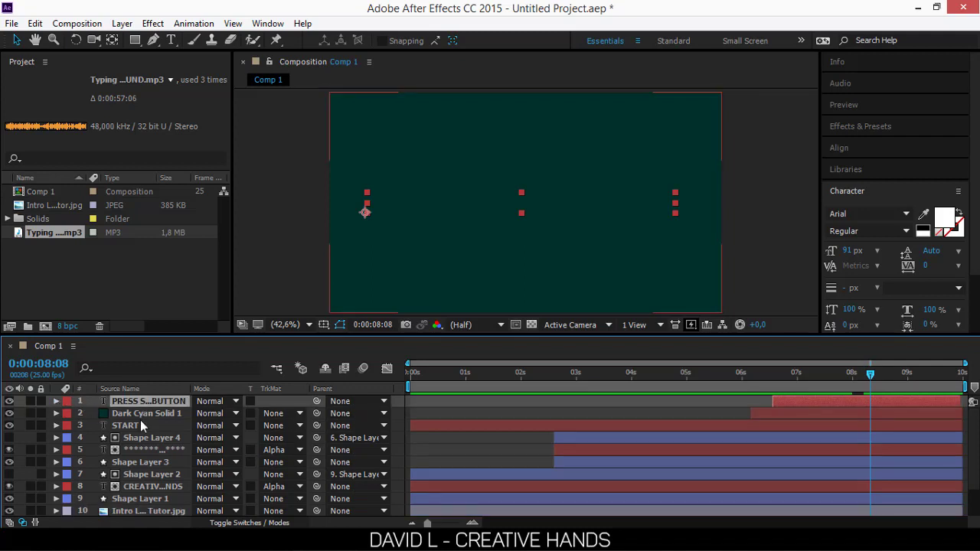
- Import the Logo Creative Hands PNG 2 image from the Editing folder into the project
{"action": "left_click", "coordinate": [138, 415]}
{"action": "left_click", "coordinate": [135, 404]}
{"action": "left_click", "coordinate": [176, 540]}
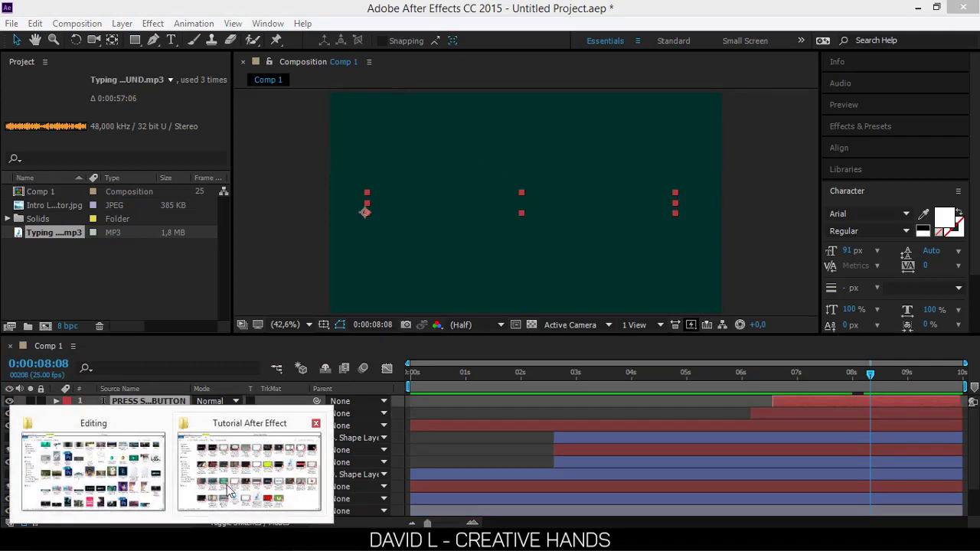
{"action": "left_click", "coordinate": [106, 455]}
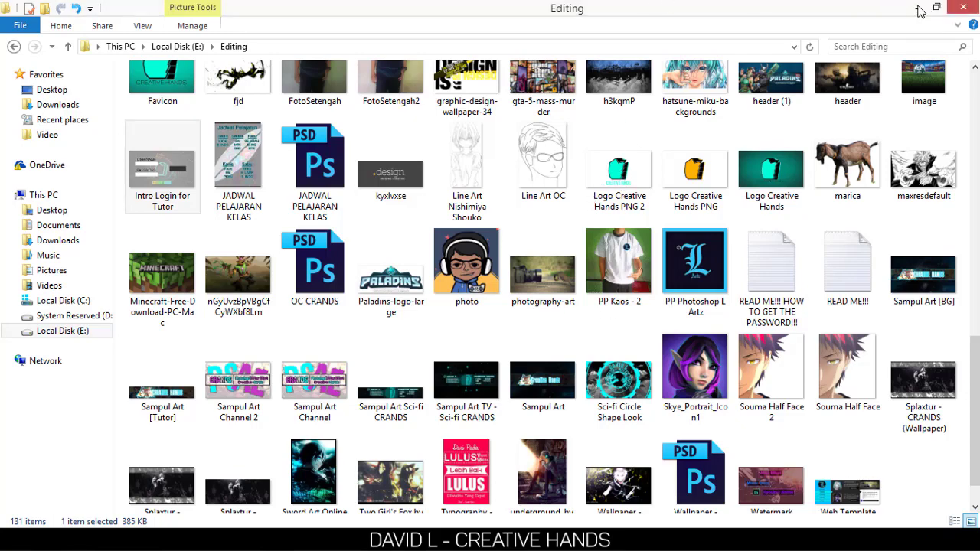
{"action": "scroll", "coordinate": [651, 261], "scroll_direction": "up", "scroll_amount": 3}
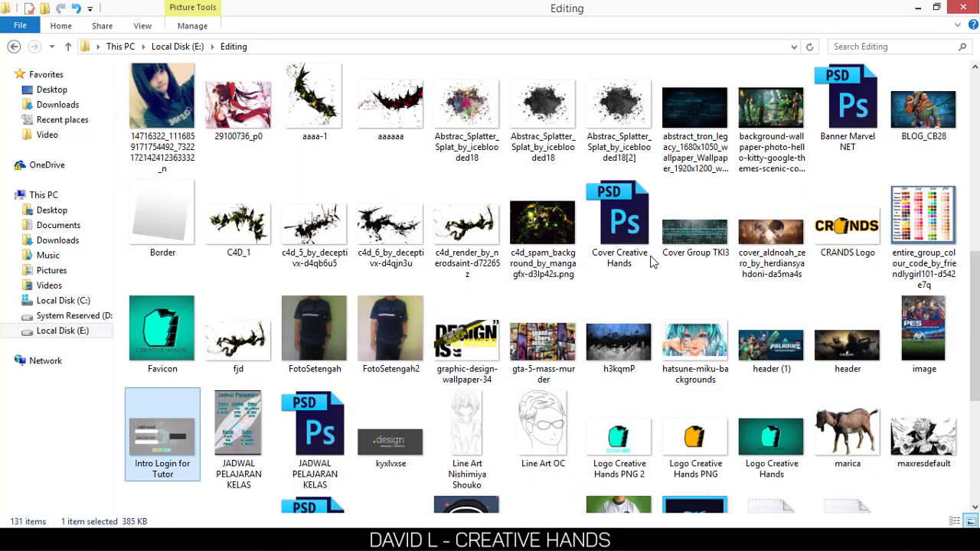
{"action": "key", "text": "a"}
{"action": "scroll", "coordinate": [978, 291], "scroll_direction": "down", "scroll_amount": 1}
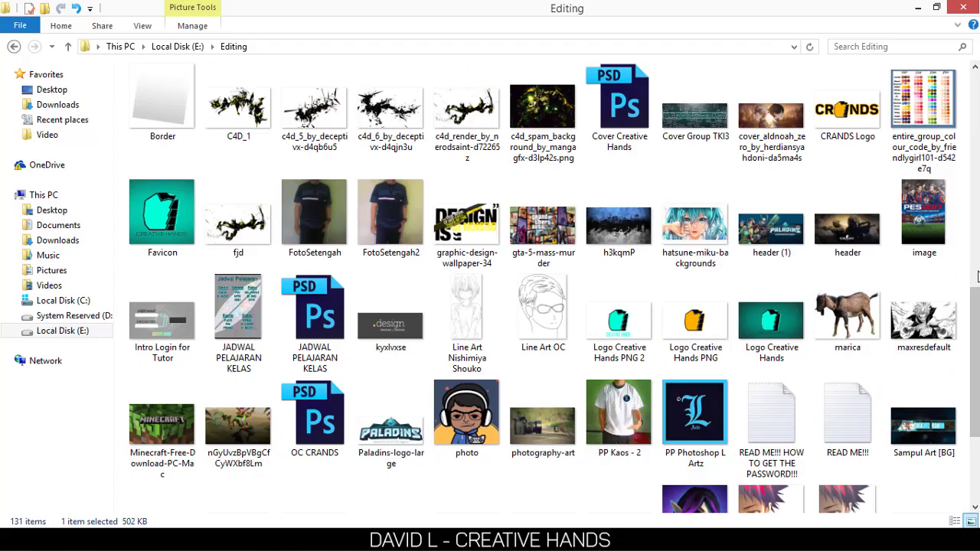
{"action": "scroll", "coordinate": [975, 322], "scroll_direction": "up", "scroll_amount": 5}
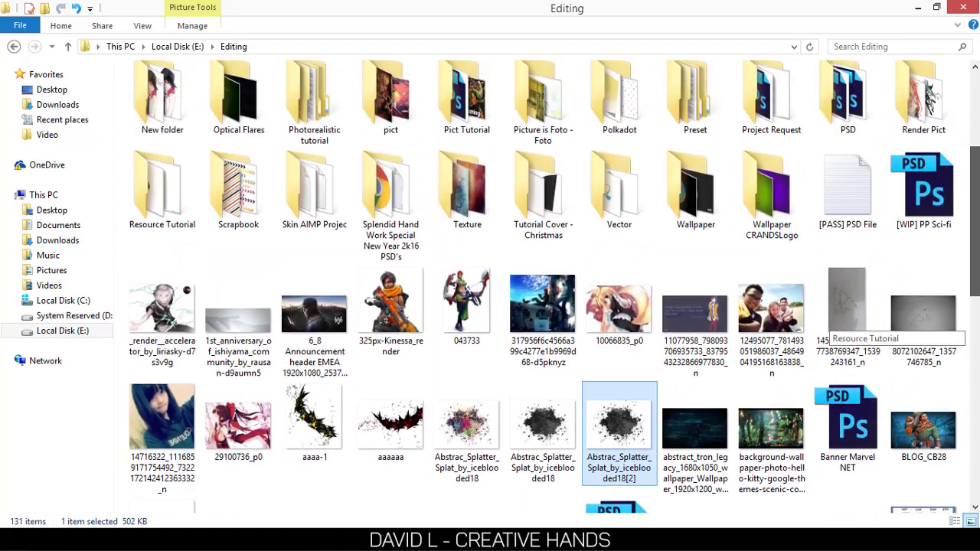
{"action": "scroll", "coordinate": [976, 321], "scroll_direction": "down", "scroll_amount": 4}
{"action": "left_click", "coordinate": [601, 287]}
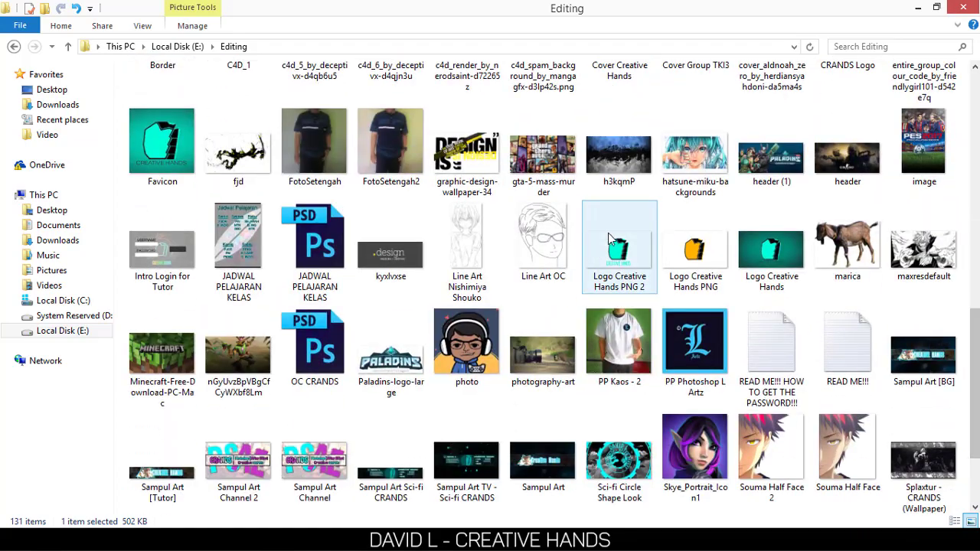
{"action": "left_click_drag", "start_coordinate": [589, 303], "coordinate": [126, 253]}
- Add the logo as the top layer starting at 0:00:08:08 and scale it to 91%
{"action": "left_click_drag", "start_coordinate": [67, 222], "coordinate": [163, 399]}
{"action": "left_click_drag", "start_coordinate": [411, 401], "coordinate": [871, 438]}
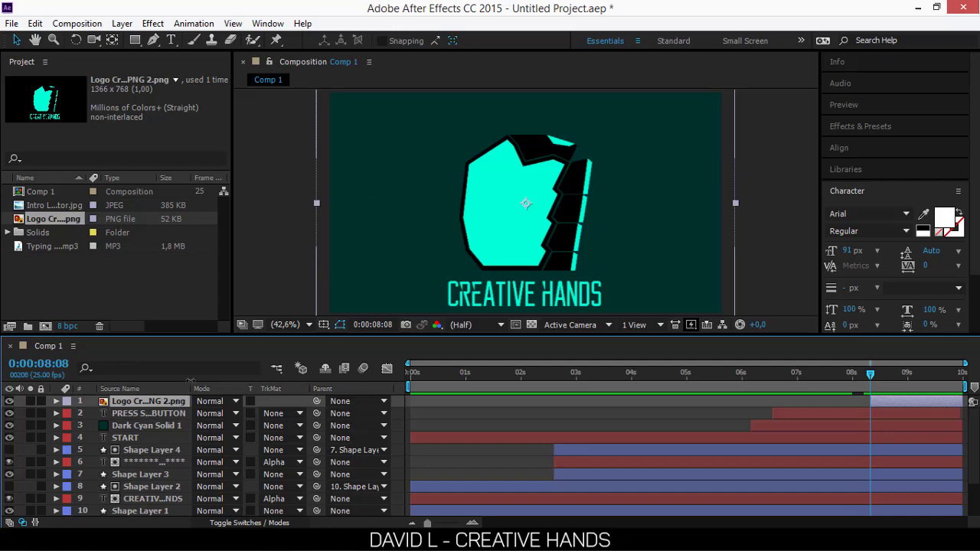
{"action": "key", "text": "s"}
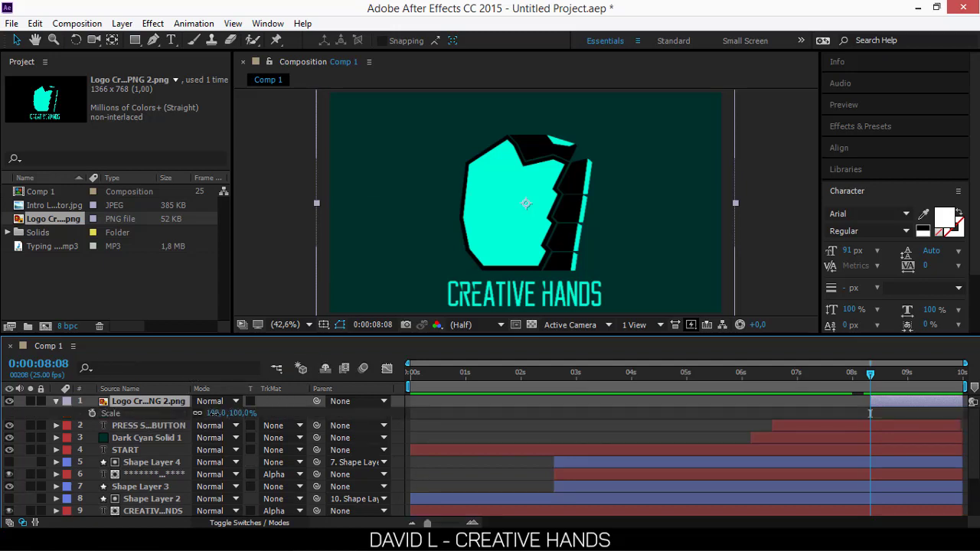
{"action": "left_click_drag", "start_coordinate": [215, 414], "coordinate": [209, 413]}
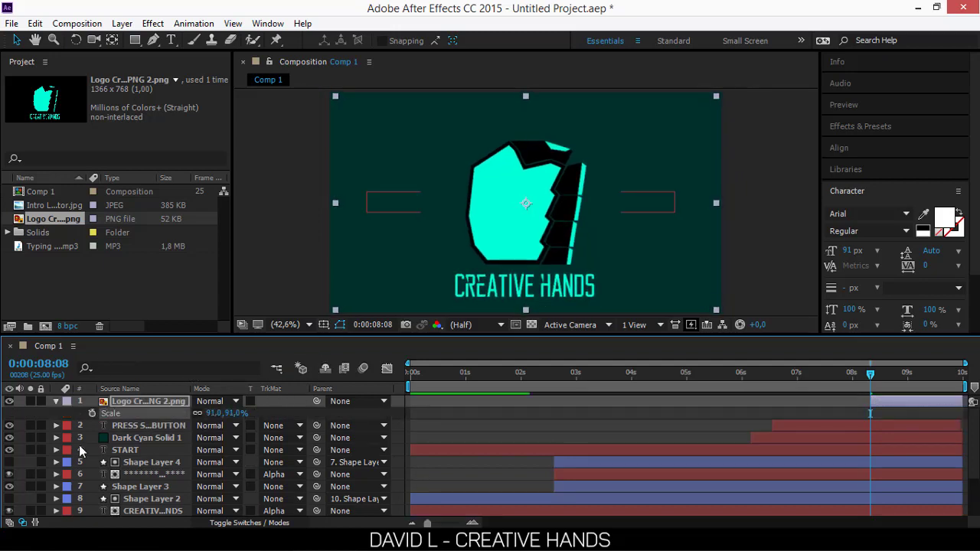
{"action": "left_click", "coordinate": [56, 401]}
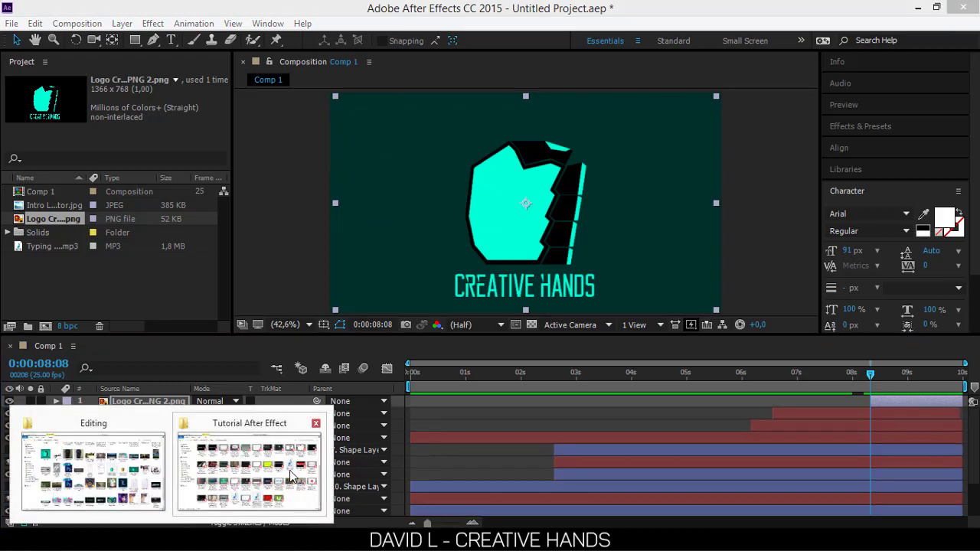
- Look through the Tutorial After Effect folder for glitch footage, checking the Efecto Glass video
{"action": "left_click", "coordinate": [291, 476]}
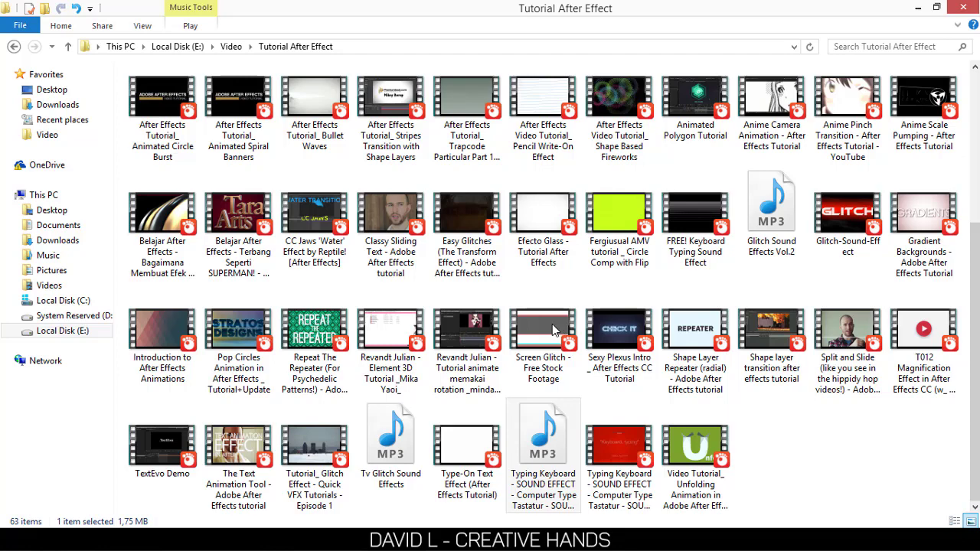
{"action": "scroll", "coordinate": [552, 324], "scroll_direction": "up", "scroll_amount": 1}
{"action": "left_click", "coordinate": [565, 369]}
{"action": "scroll", "coordinate": [613, 383], "scroll_direction": "down", "scroll_amount": 1}
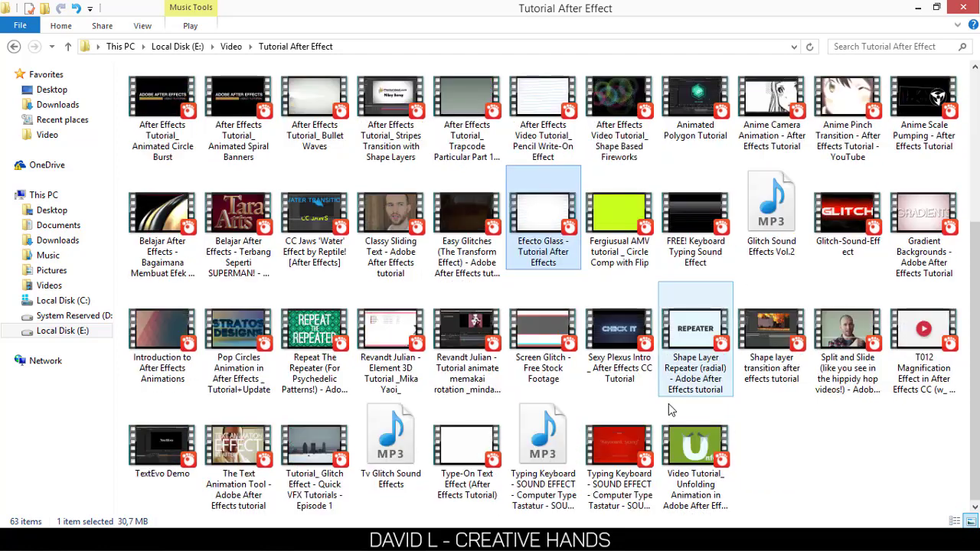
{"action": "key", "text": "Return"}
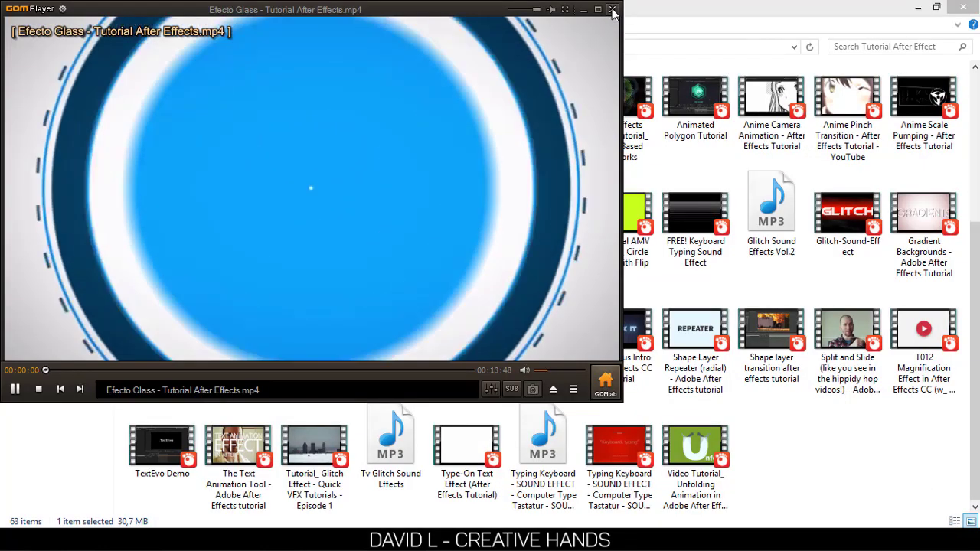
{"action": "left_click", "coordinate": [612, 10]}
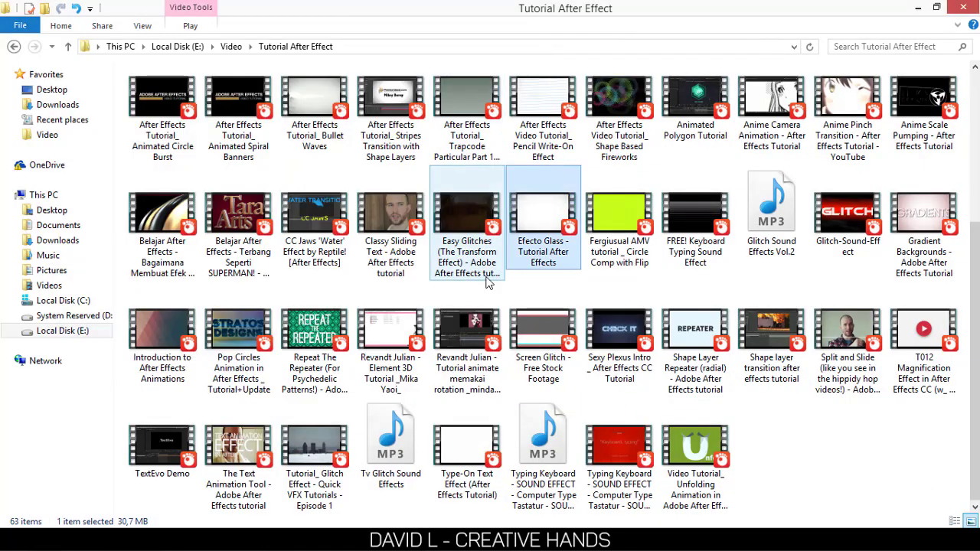
- Check the Screen Glitch - Free Stock Footage video, import it and place it as the top layer of the composition
{"action": "double_click", "coordinate": [548, 344]}
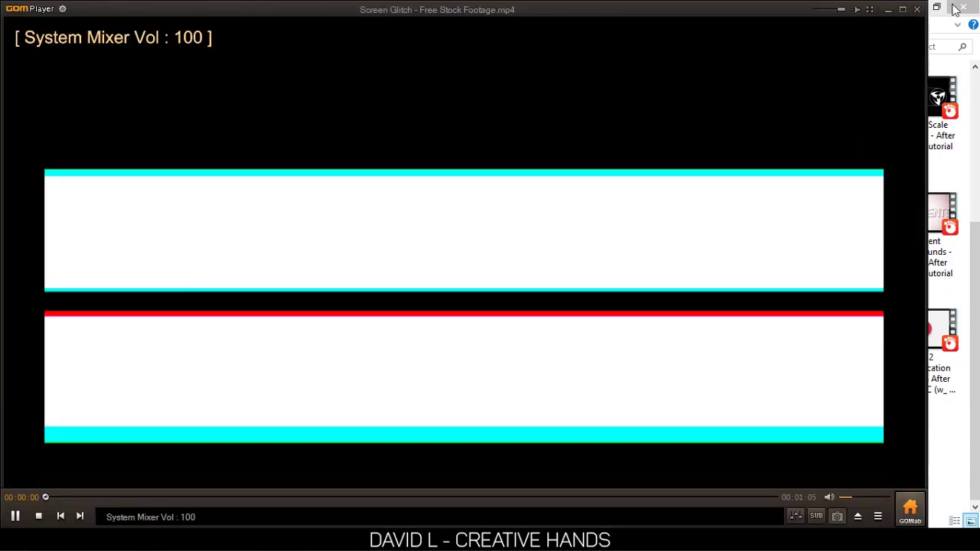
{"action": "left_click", "coordinate": [917, 9]}
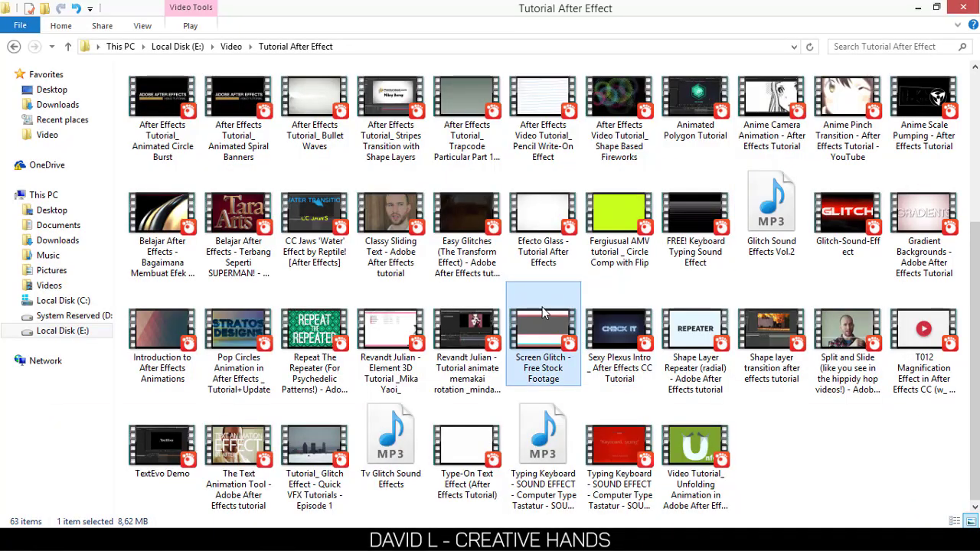
{"action": "left_click_drag", "start_coordinate": [543, 313], "coordinate": [182, 290]}
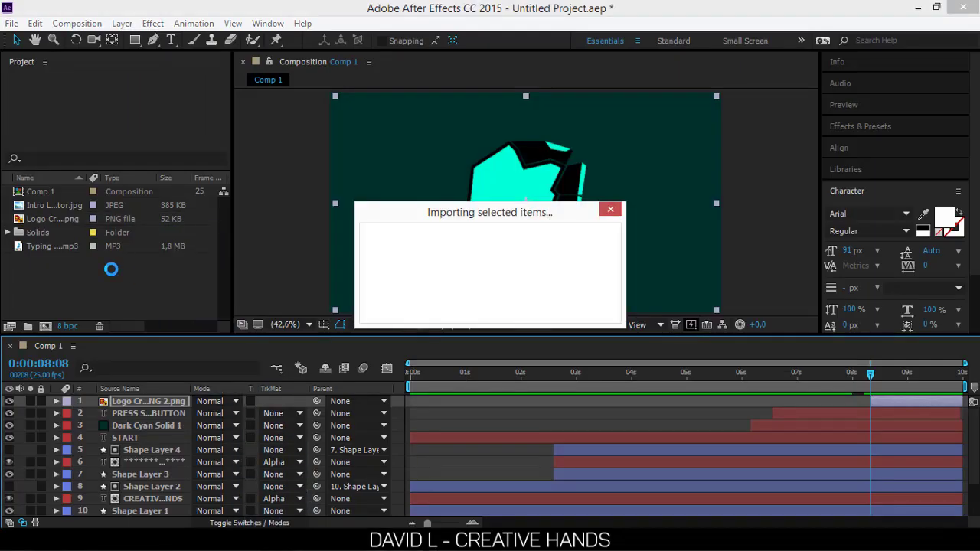
{"action": "left_click_drag", "start_coordinate": [57, 223], "coordinate": [152, 399]}
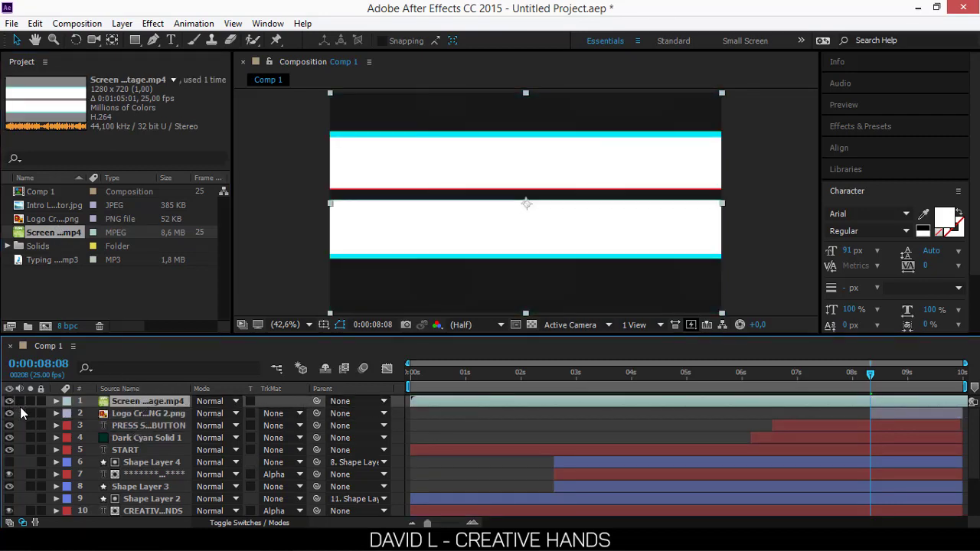
- Create an adjustment layer above the Screen Glitch footage
{"action": "right_click", "coordinate": [88, 407]}
{"action": "mouse_move", "coordinate": [184, 272]}
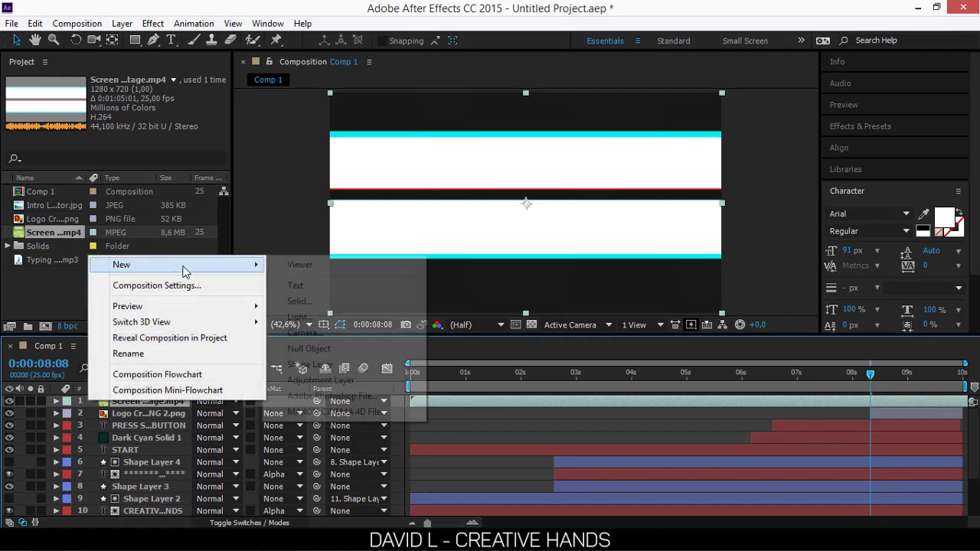
{"action": "left_click", "coordinate": [321, 381]}
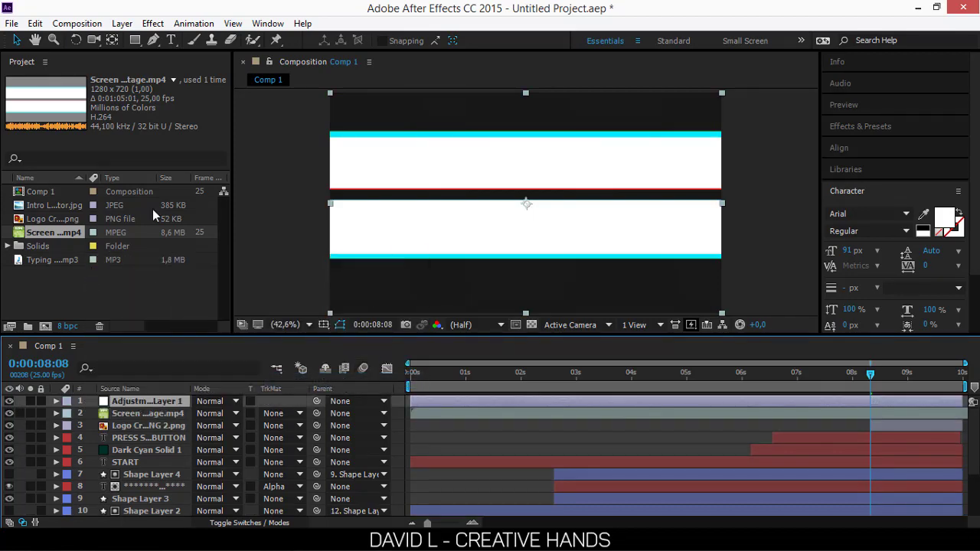
- Apply the Displacement Map effect to the adjustment layer
{"action": "left_click", "coordinate": [152, 23]}
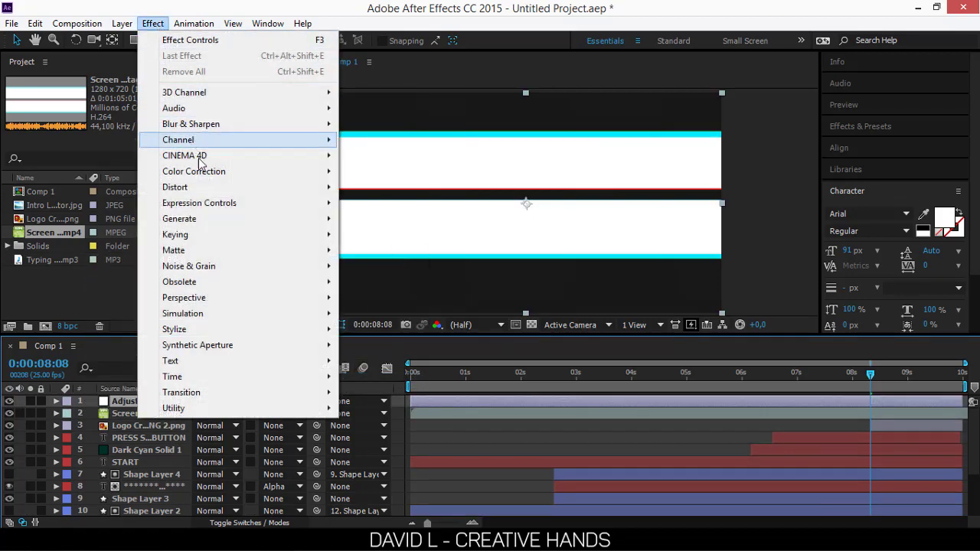
{"action": "mouse_move", "coordinate": [204, 189]}
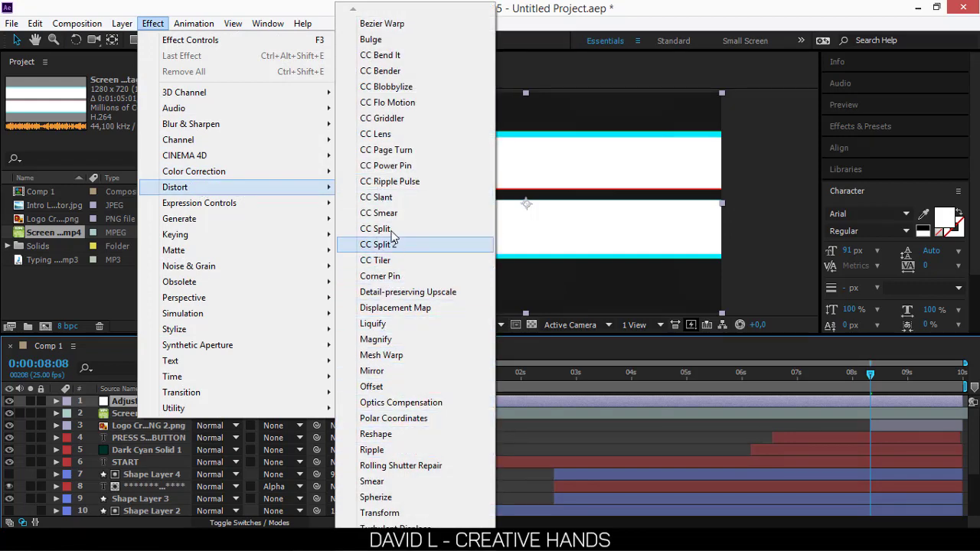
{"action": "mouse_move", "coordinate": [261, 219]}
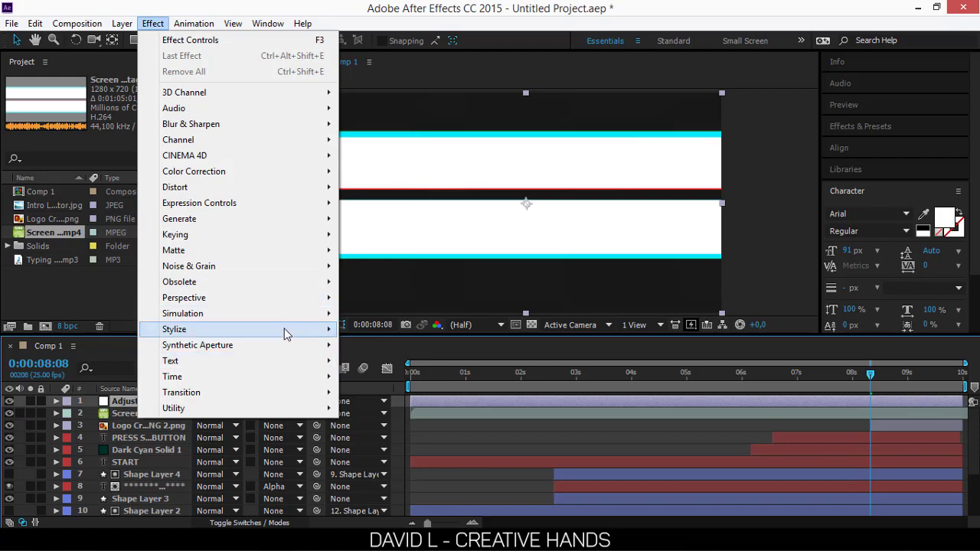
{"action": "mouse_move", "coordinate": [289, 335]}
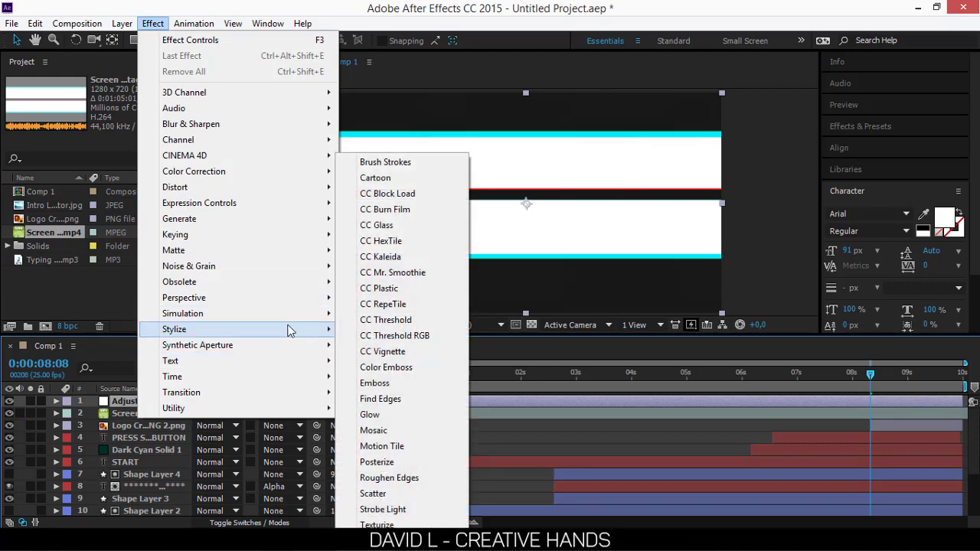
{"action": "mouse_move", "coordinate": [291, 292]}
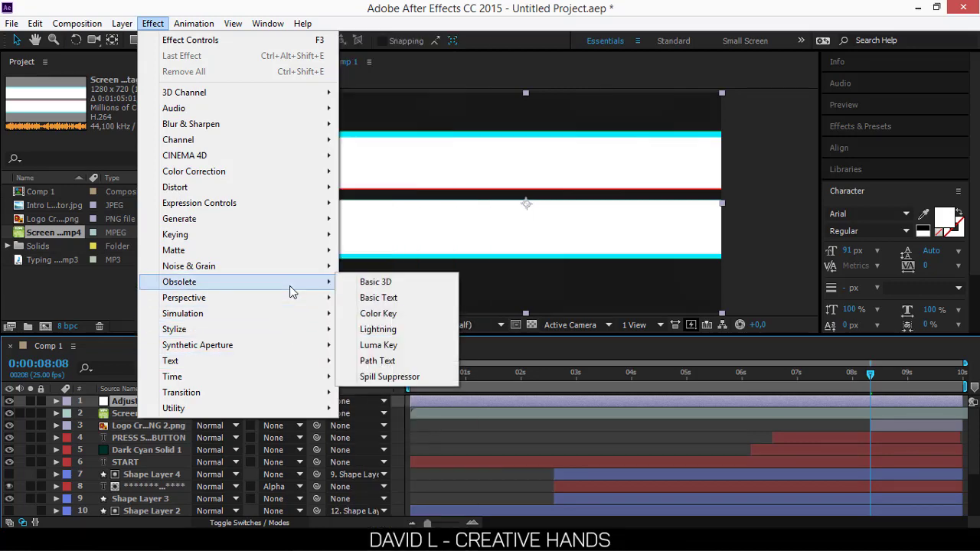
{"action": "mouse_move", "coordinate": [300, 252]}
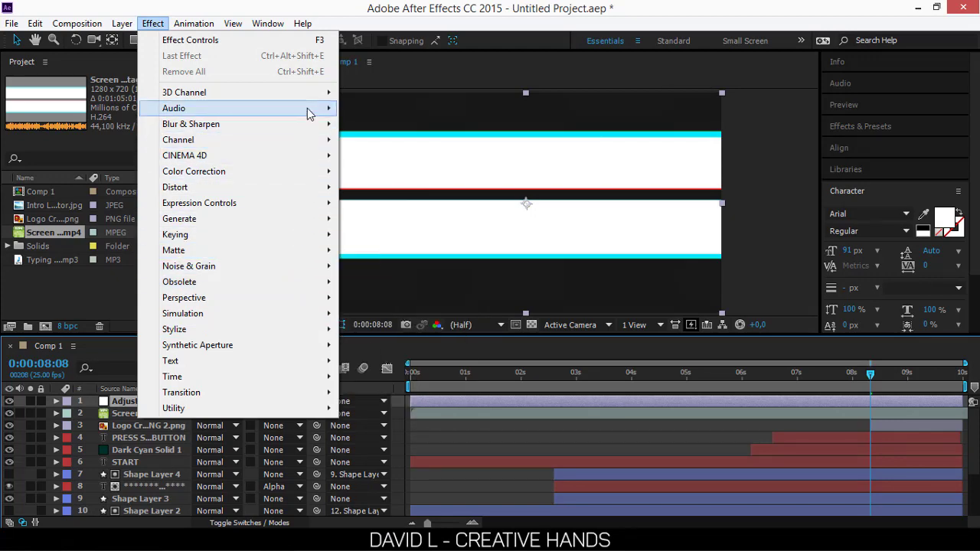
{"action": "mouse_move", "coordinate": [313, 198]}
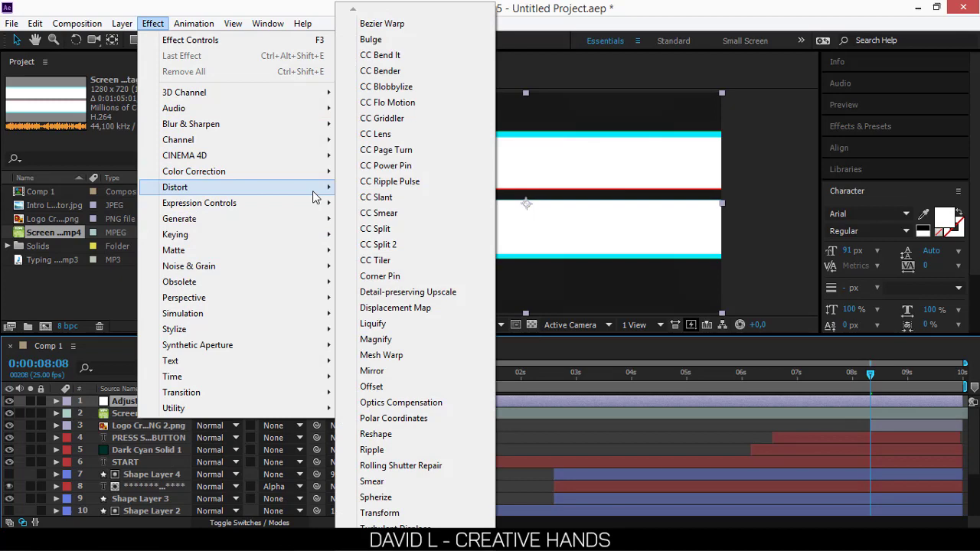
{"action": "left_click", "coordinate": [419, 307]}
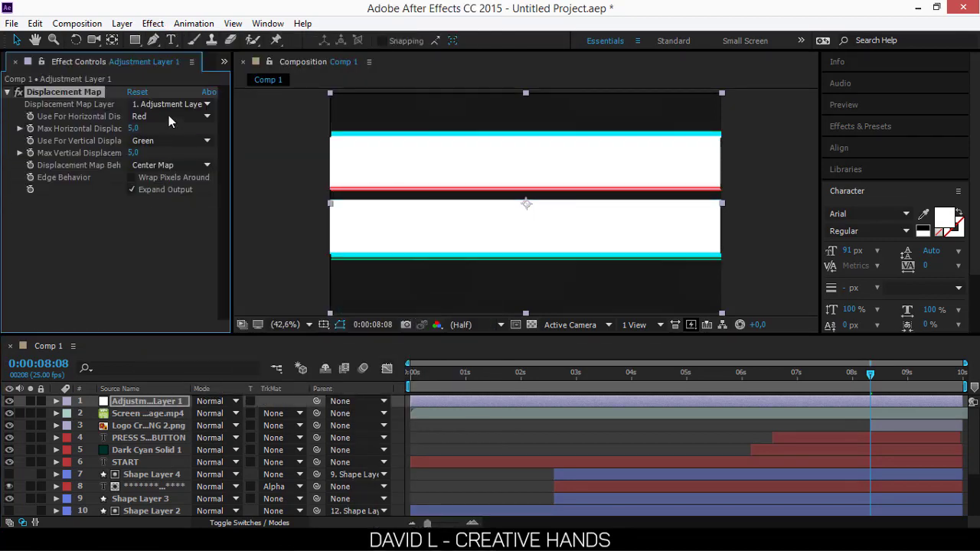
- Use the Screen Glitch footage as the effect's displacement map layer and hide the footage layer
{"action": "left_click", "coordinate": [172, 104]}
{"action": "left_click", "coordinate": [222, 156]}
{"action": "left_click", "coordinate": [9, 413]}
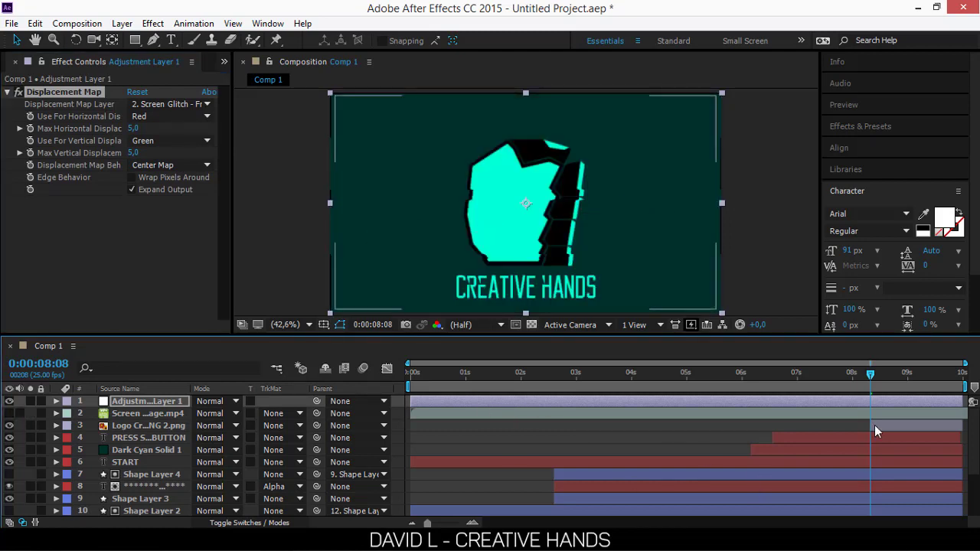
- Trim the adjustment layer to start at 0:00:08:08, move the Screen Glitch footage above it, and go to 0:00:08:16
{"action": "left_click_drag", "start_coordinate": [412, 404], "coordinate": [868, 412]}
{"action": "left_click", "coordinate": [162, 413]}
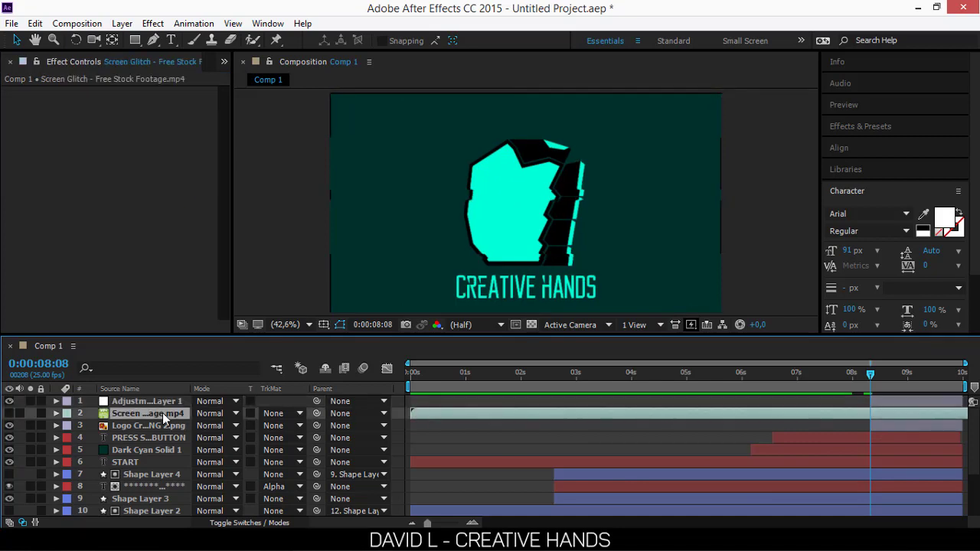
{"action": "left_click_drag", "start_coordinate": [129, 412], "coordinate": [130, 397]}
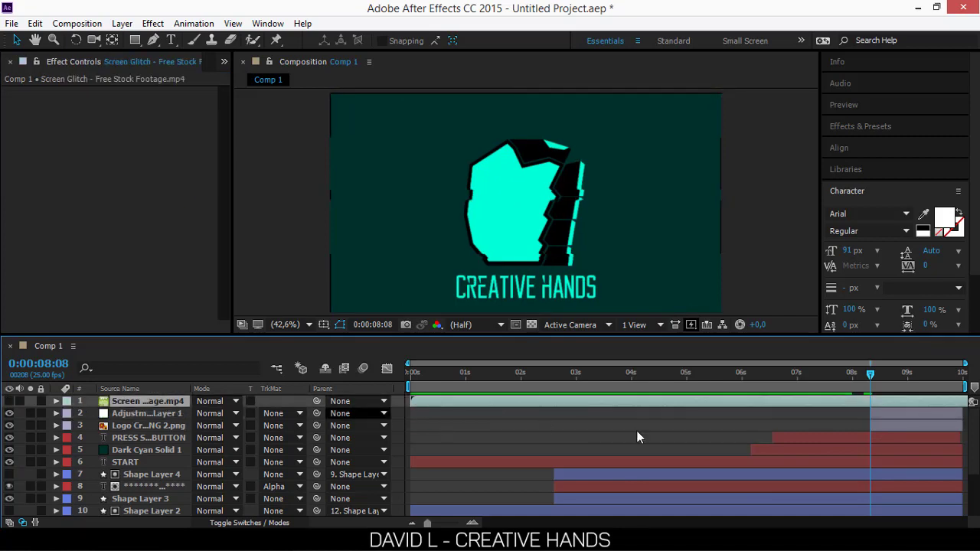
{"action": "left_click", "coordinate": [881, 414]}
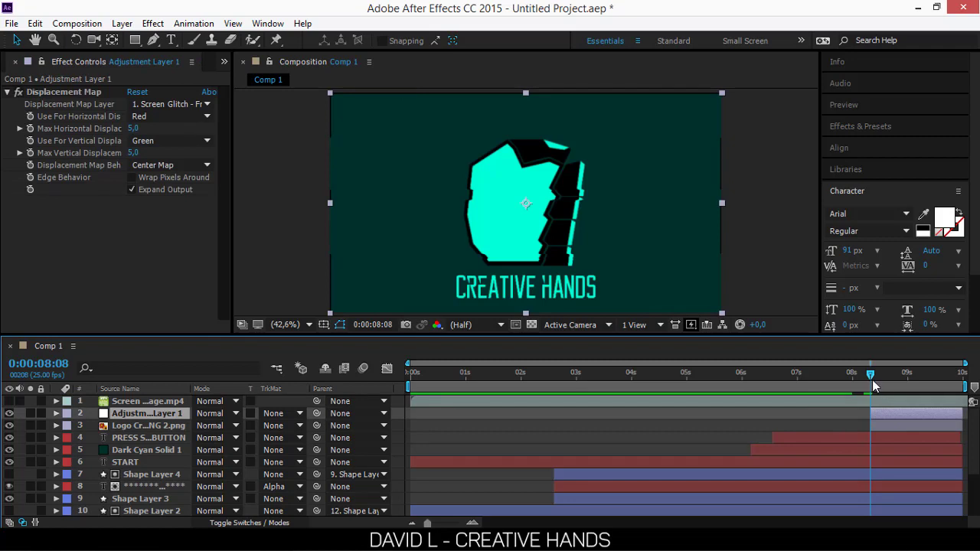
{"action": "left_click_drag", "start_coordinate": [872, 380], "coordinate": [888, 380]}
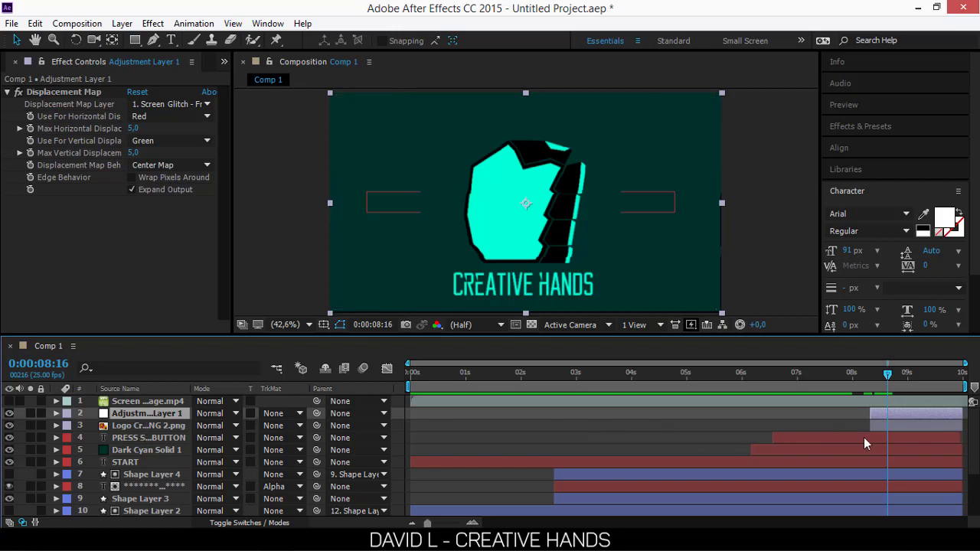
- Try using the adjustment layer as an alpha matte for the logo layer
{"action": "left_click", "coordinate": [153, 426]}
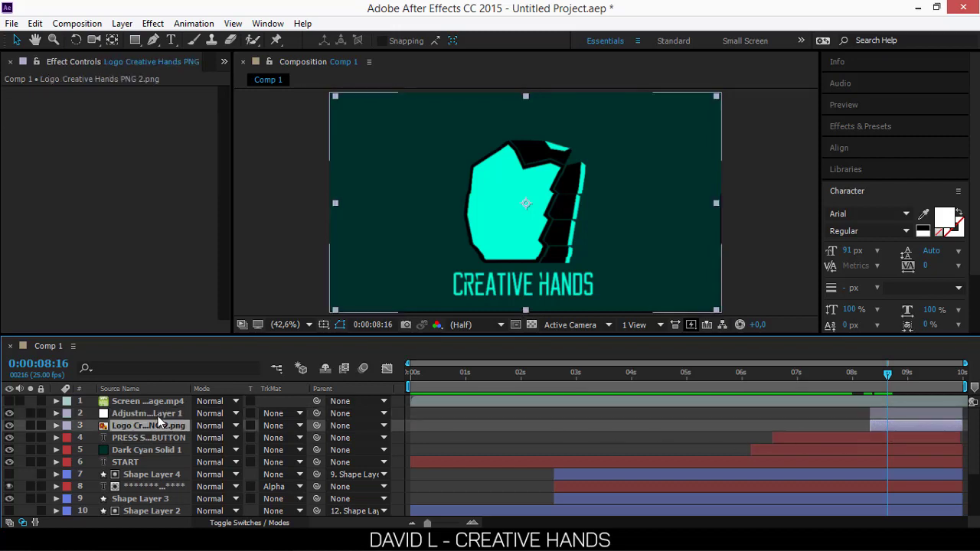
{"action": "left_click", "coordinate": [169, 417]}
{"action": "left_click", "coordinate": [162, 426]}
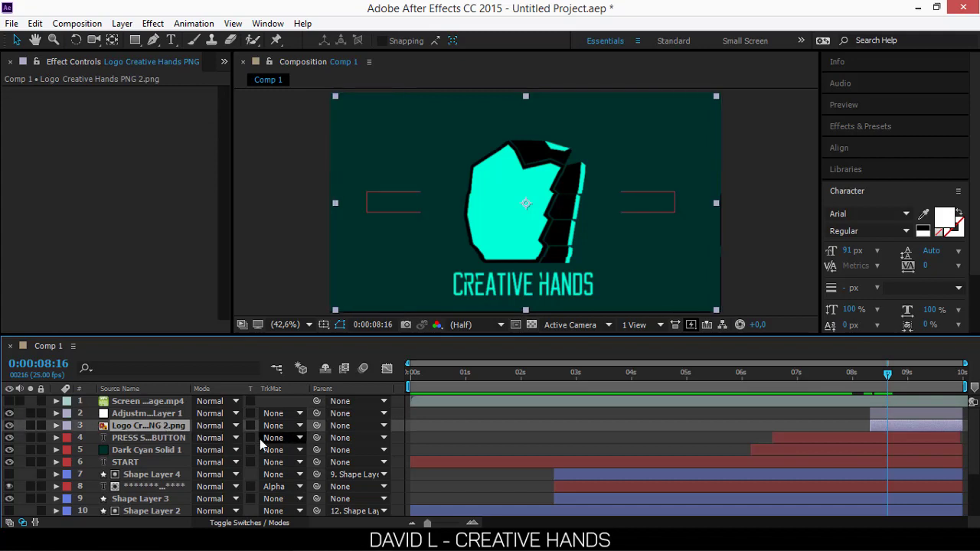
{"action": "left_click", "coordinate": [290, 428]}
{"action": "left_click", "coordinate": [302, 462]}
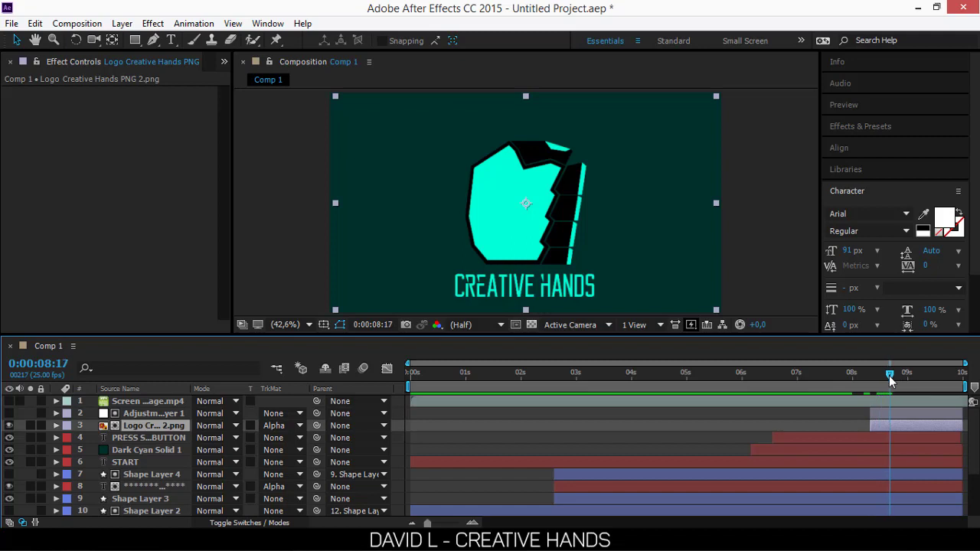
- Try placing the adjustment layer below the logo with the logo as its alpha matte, and restore the original layer order
{"action": "left_click", "coordinate": [143, 413]}
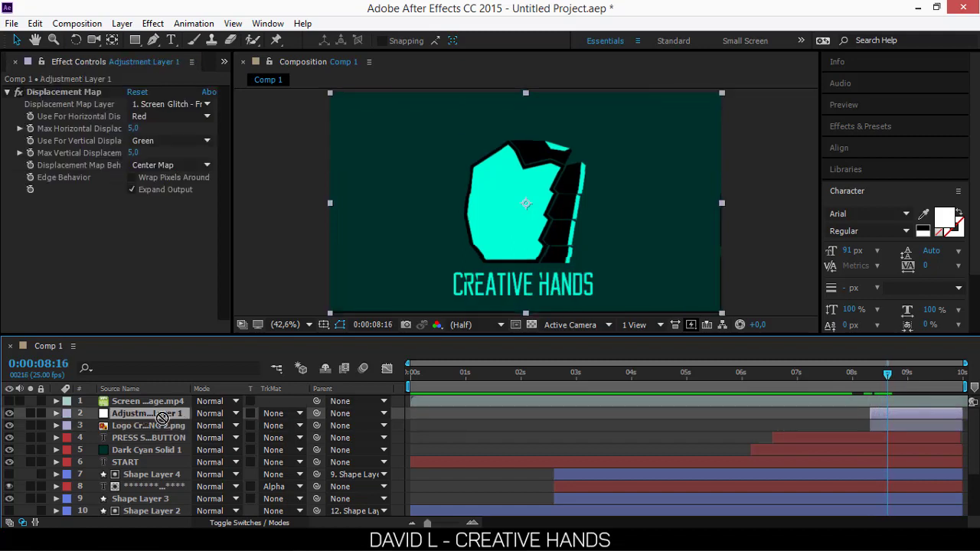
{"action": "left_click_drag", "start_coordinate": [170, 433], "coordinate": [170, 434]}
{"action": "left_click", "coordinate": [286, 426]}
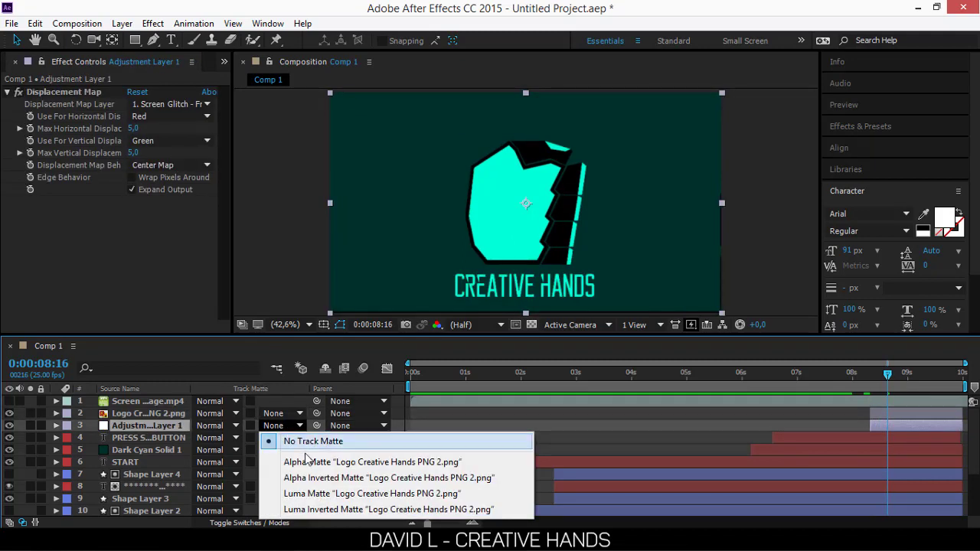
{"action": "left_click", "coordinate": [304, 459]}
{"action": "key", "text": "ctrl+z"}
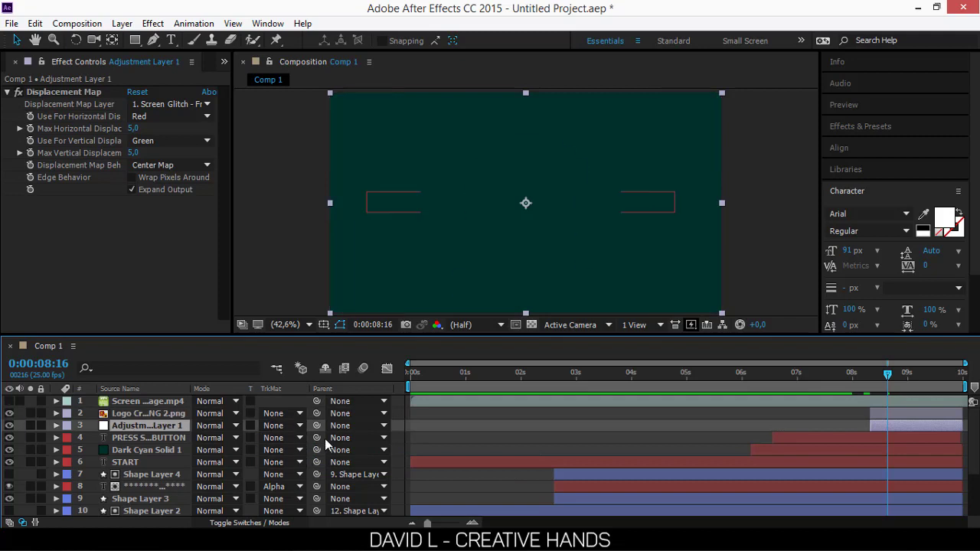
{"action": "left_click_drag", "start_coordinate": [135, 427], "coordinate": [155, 412]}
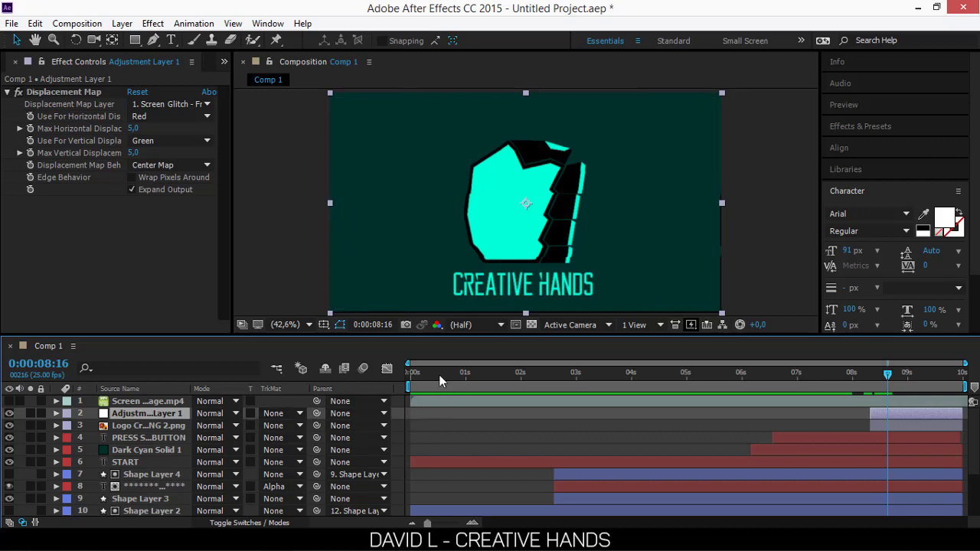
- Scale Dark Cyan Solid 1 up to 151%
{"action": "left_click", "coordinate": [128, 438]}
{"action": "left_click", "coordinate": [138, 450]}
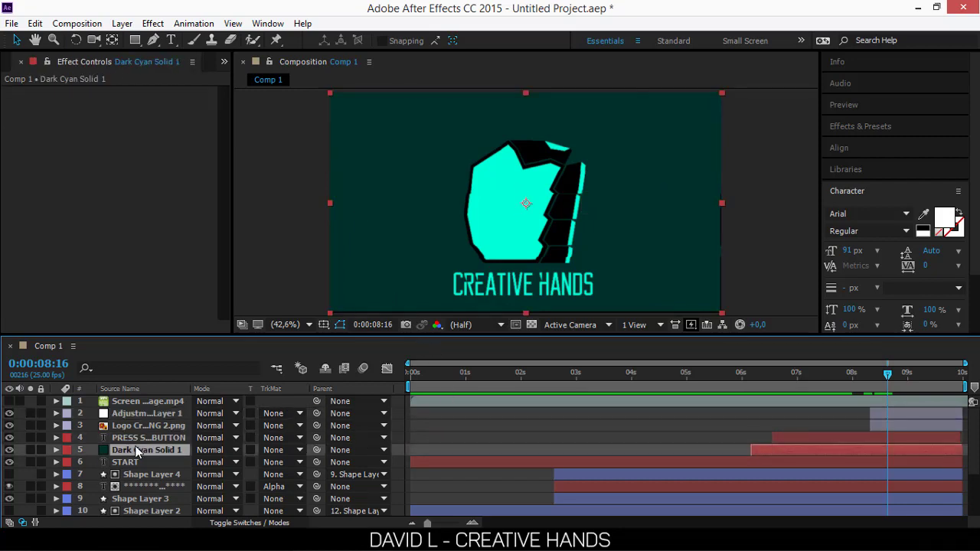
{"action": "key", "text": "s"}
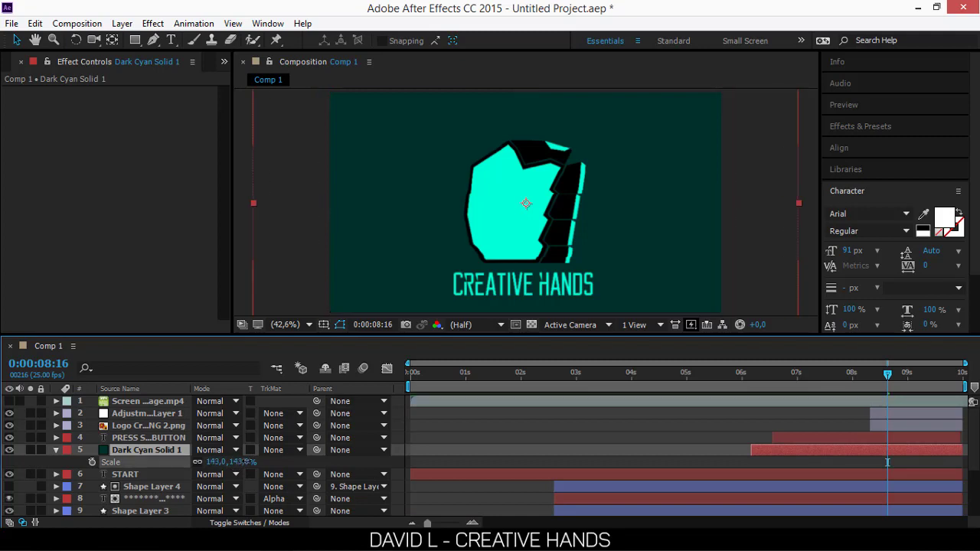
- Trim the end of the adjustment layer to 0:00:08:16
{"action": "left_click", "coordinate": [145, 425]}
{"action": "left_click", "coordinate": [148, 414]}
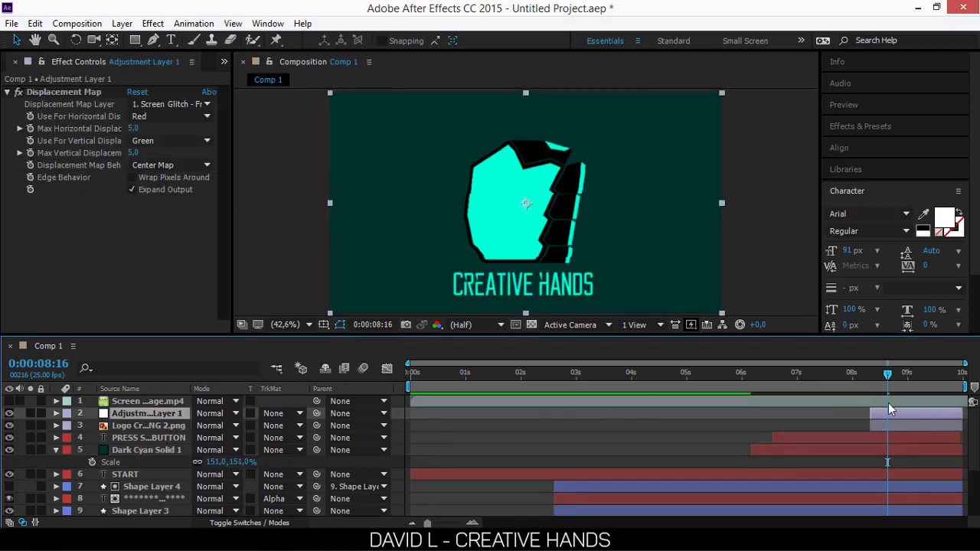
{"action": "left_click_drag", "start_coordinate": [962, 413], "coordinate": [886, 425]}
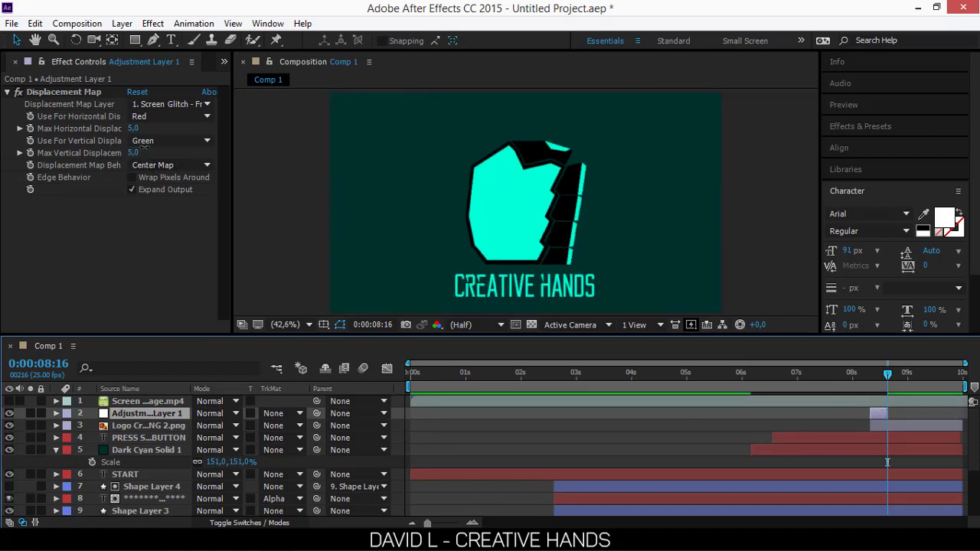
- At 0:00:08:14, set the Displacement Map's maximum vertical displacement to 97 and maximum horizontal displacement to -97
{"action": "left_click_drag", "start_coordinate": [136, 152], "coordinate": [180, 148]}
{"action": "key", "text": "ctrl+z"}
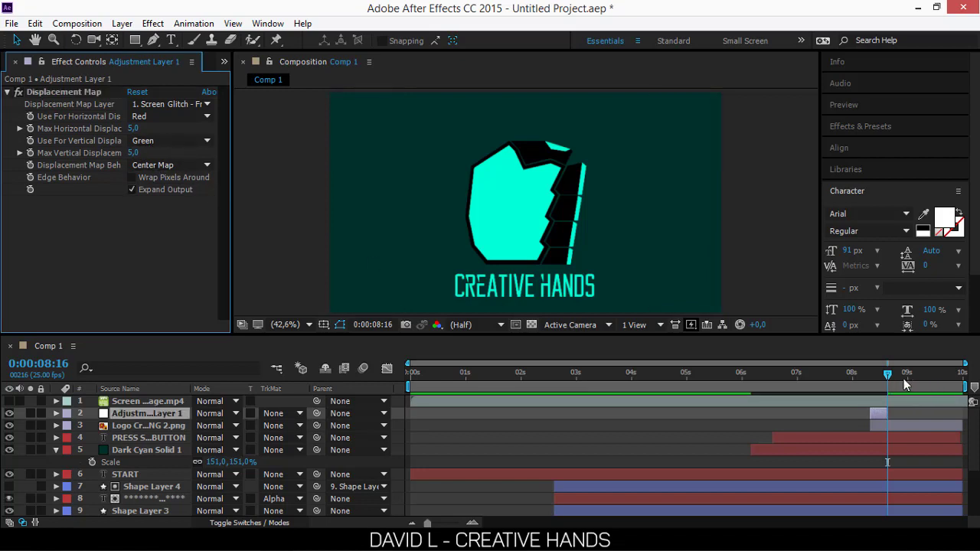
{"action": "left_click", "coordinate": [884, 375]}
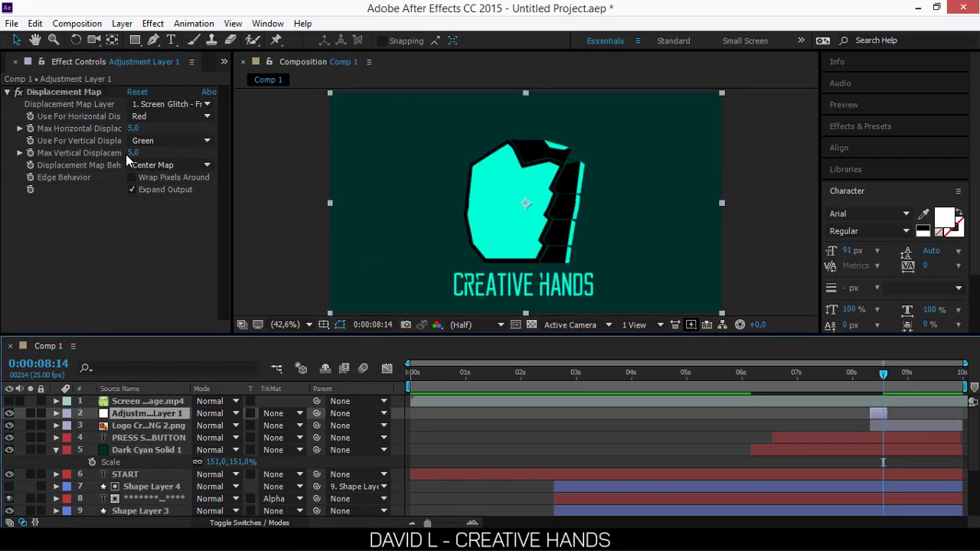
{"action": "left_click_drag", "start_coordinate": [134, 152], "coordinate": [193, 151]}
{"action": "left_click_drag", "start_coordinate": [130, 132], "coordinate": [59, 141]}
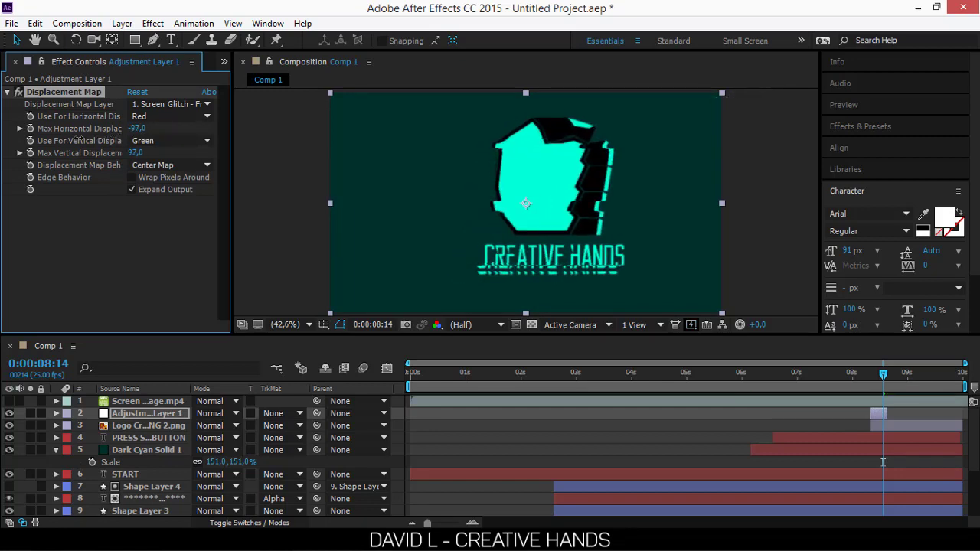
- Duplicate the short adjustment layer and shift the copy to start at 0:00:08:24
{"action": "left_click_drag", "start_coordinate": [885, 372], "coordinate": [906, 383]}
{"action": "left_click", "coordinate": [884, 412]}
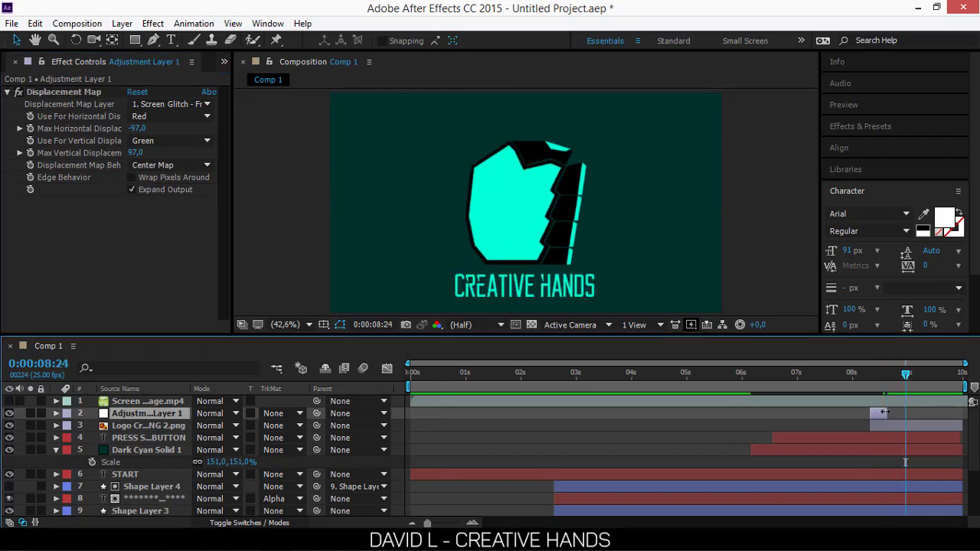
{"action": "key", "text": "ctrl+d"}
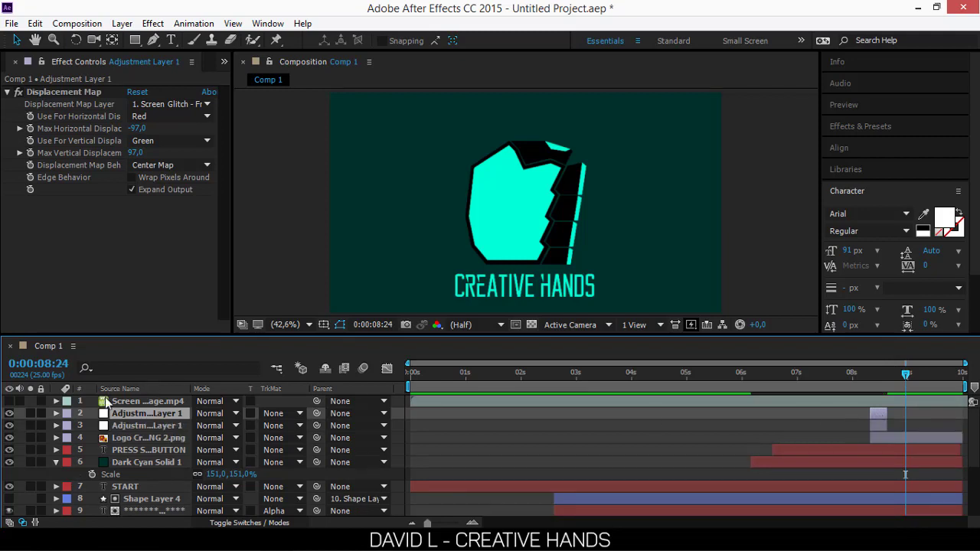
{"action": "left_click_drag", "start_coordinate": [883, 413], "coordinate": [916, 408]}
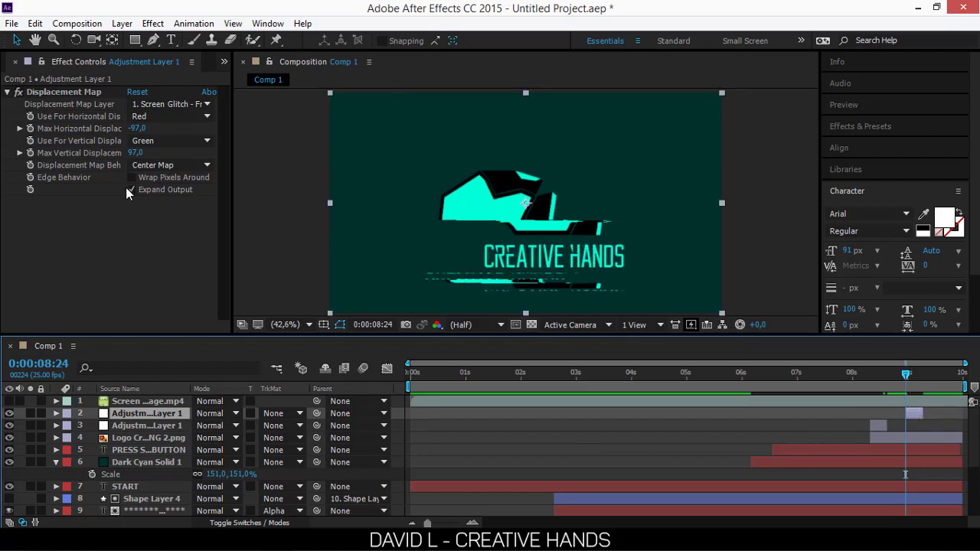
- Set the copied adjustment layer's maximum vertical displacement to -11 and maximum horizontal displacement to 12
{"action": "left_click_drag", "start_coordinate": [137, 153], "coordinate": [71, 173]}
{"action": "left_click", "coordinate": [156, 125]}
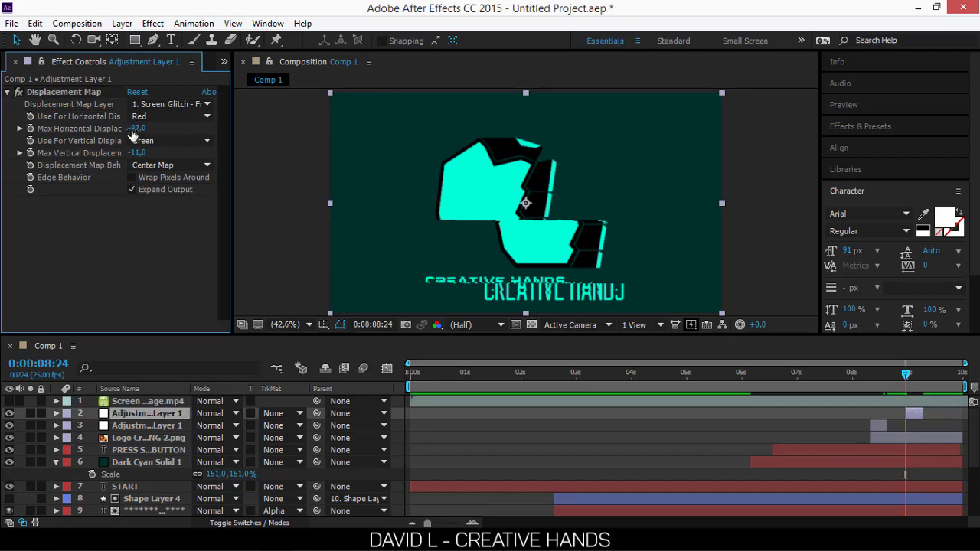
{"action": "left_click_drag", "start_coordinate": [132, 134], "coordinate": [218, 139]}
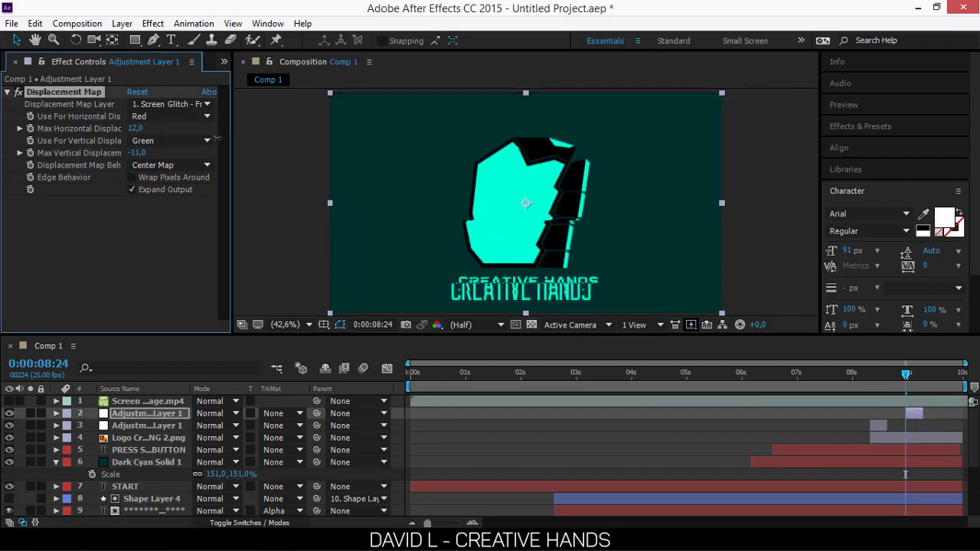
- Duplicate the adjustment layer at 0:00:08:24 and shift the copy to start just after 0:00:09:11
{"action": "left_click_drag", "start_coordinate": [914, 374], "coordinate": [932, 374]}
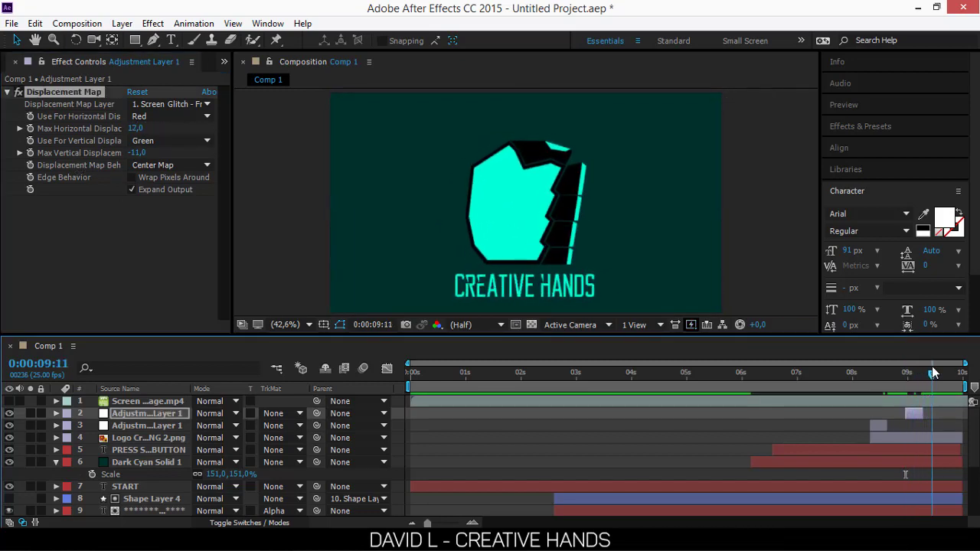
{"action": "key", "text": "ctrl+d"}
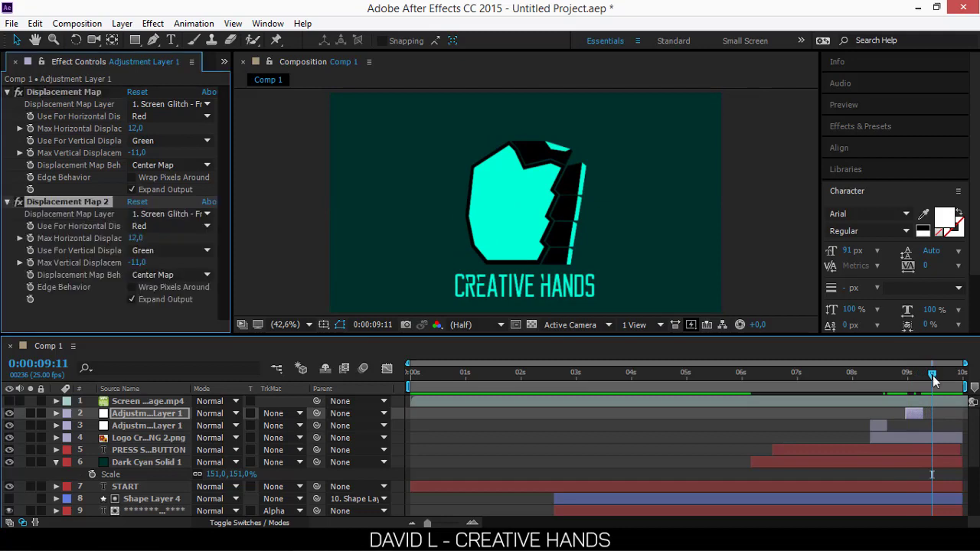
{"action": "key", "text": "ctrl+z"}
{"action": "left_click", "coordinate": [141, 406]}
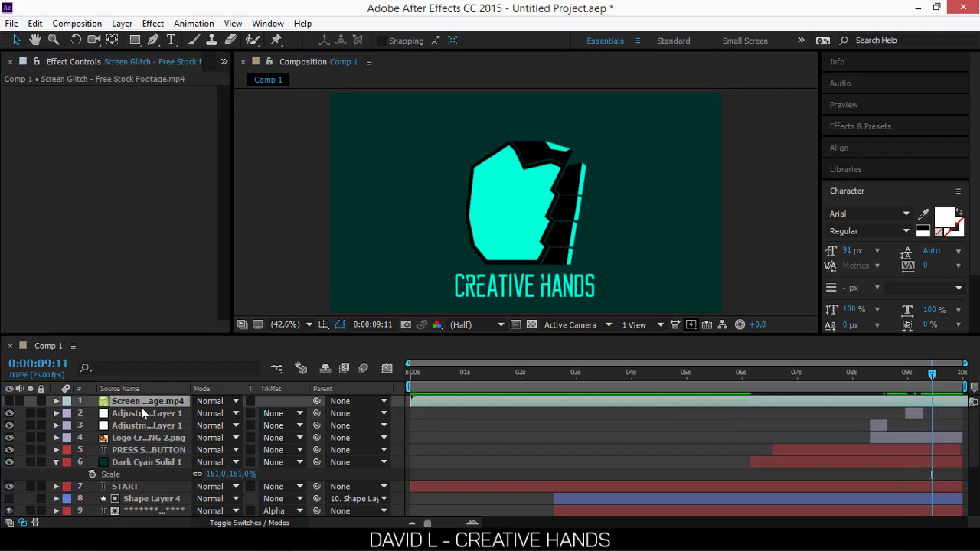
{"action": "left_click", "coordinate": [141, 411]}
{"action": "key", "text": "ctrl+d"}
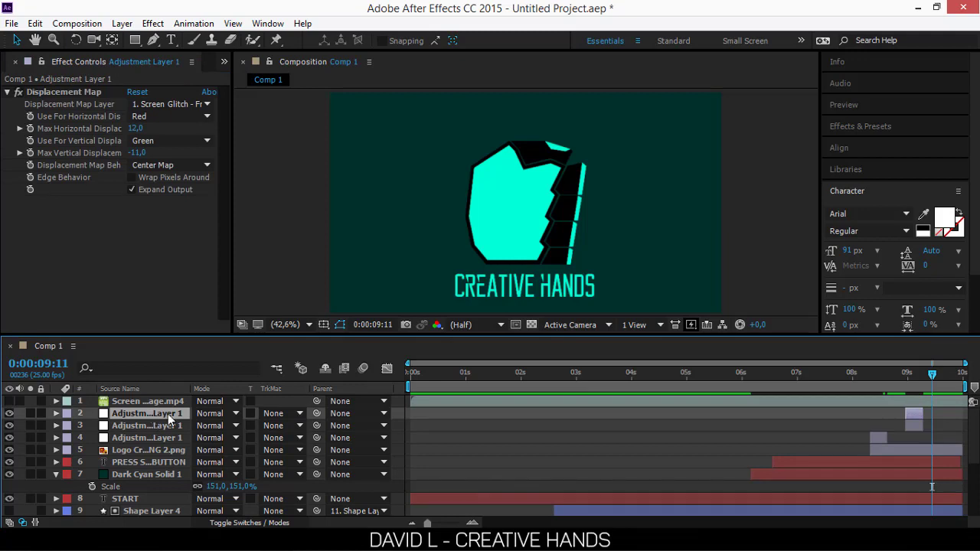
{"action": "left_click_drag", "start_coordinate": [922, 419], "coordinate": [947, 415]}
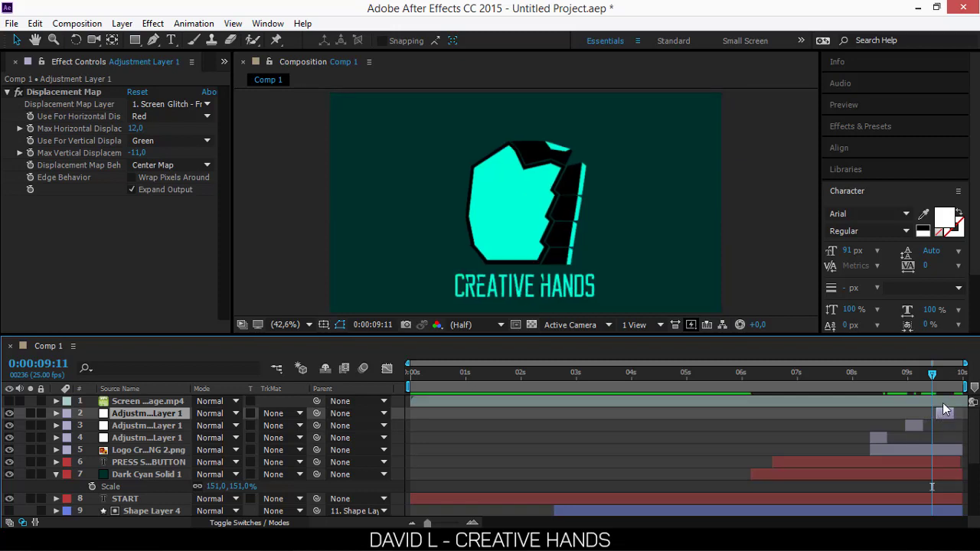
- At 0:00:09:14, set the new copy's maximum vertical displacement to -36 and maximum horizontal displacement to 21
{"action": "left_click_drag", "start_coordinate": [935, 376], "coordinate": [942, 375]}
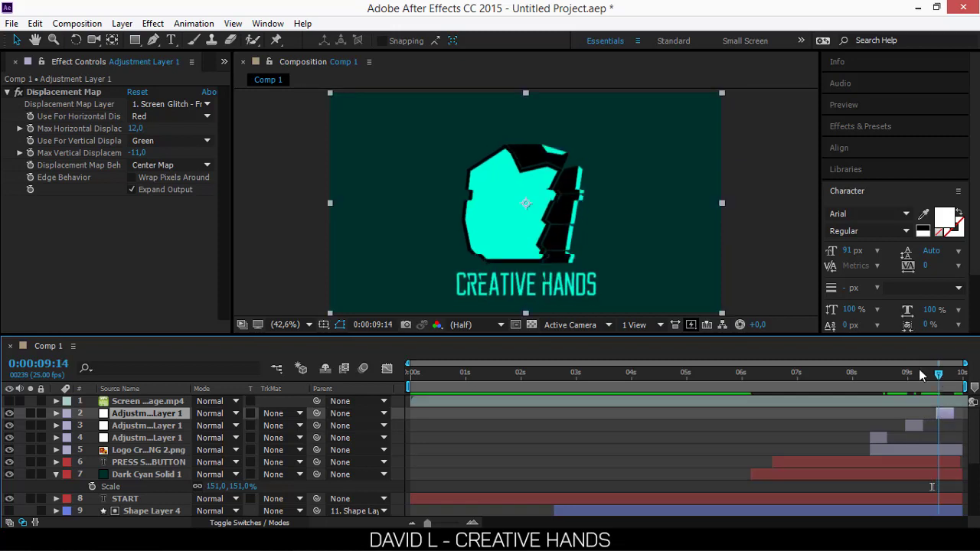
{"action": "left_click_drag", "start_coordinate": [139, 153], "coordinate": [144, 129]}
{"action": "key", "text": "space"}
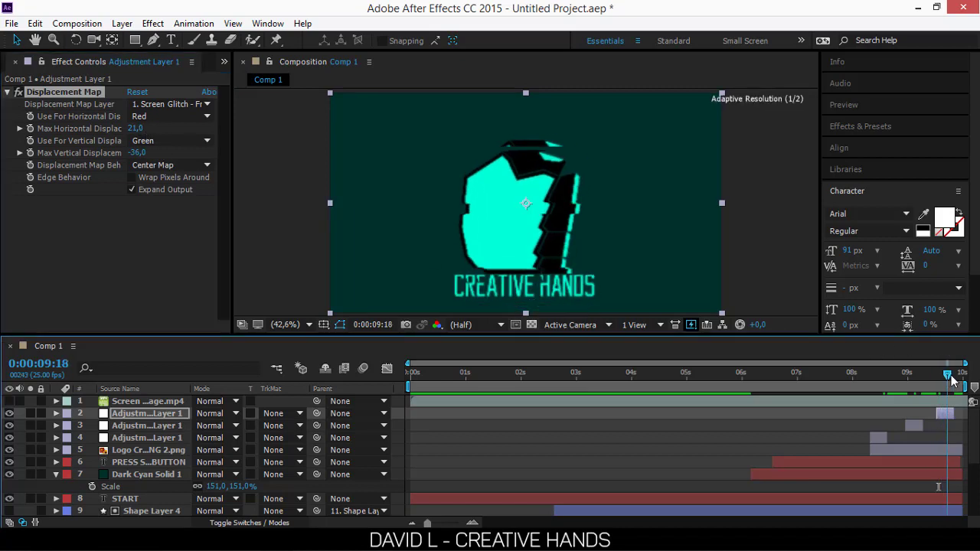
- Preview the whole composition from 0:00:00:00 to check the typing, START click and logo glitches
{"action": "left_click_drag", "start_coordinate": [439, 420], "coordinate": [404, 429]}
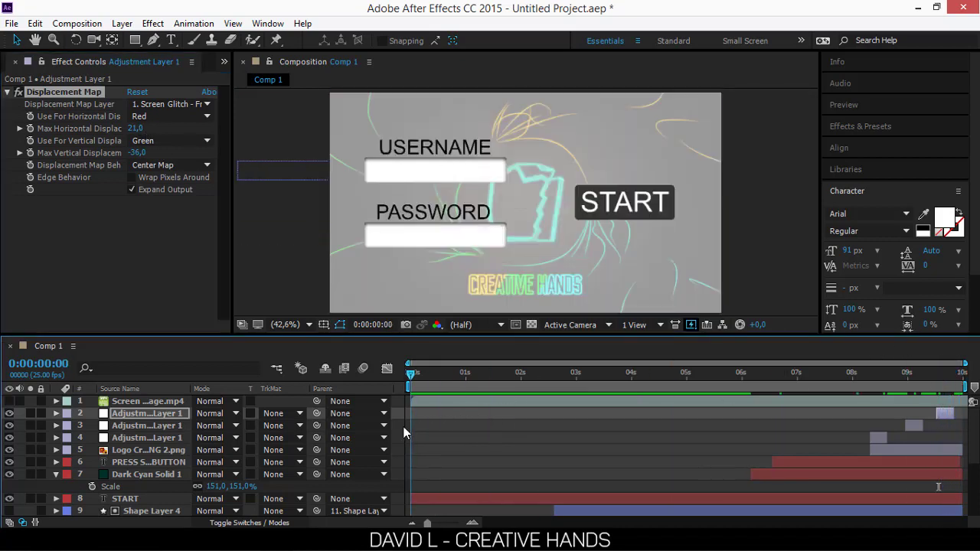
{"action": "left_click", "coordinate": [418, 429]}
{"action": "key", "text": "space"}
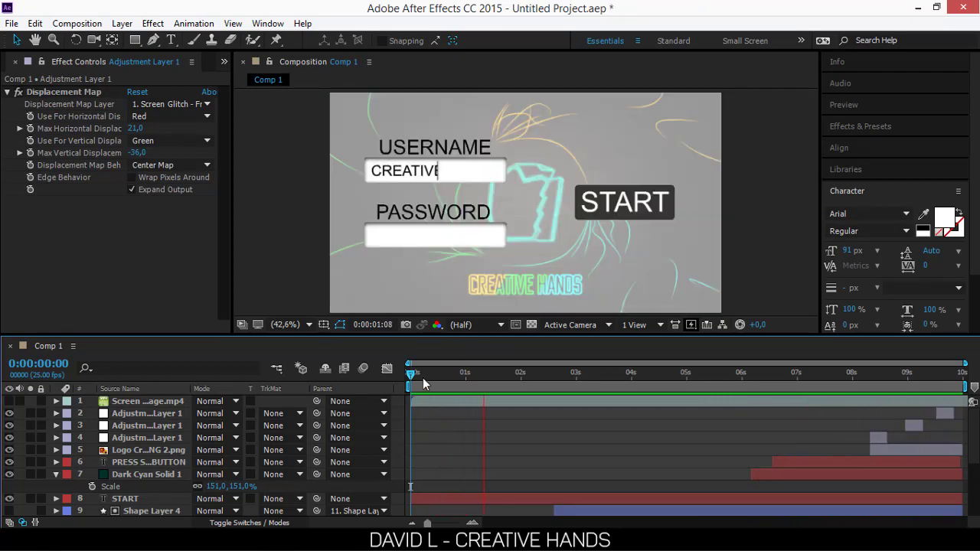
{"action": "key", "text": "space"}
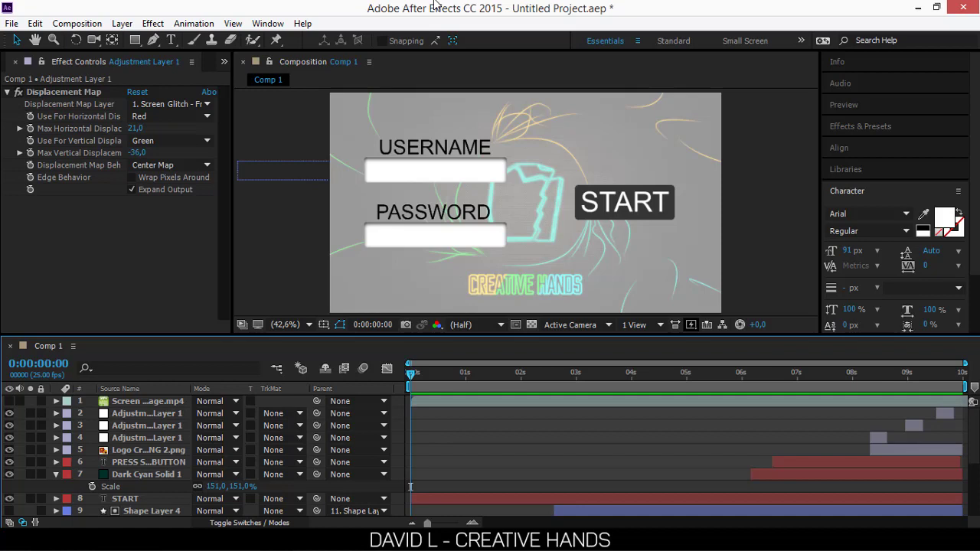
- Minimize all open windows to show the desktop
{"action": "left_click", "coordinate": [919, 6]}
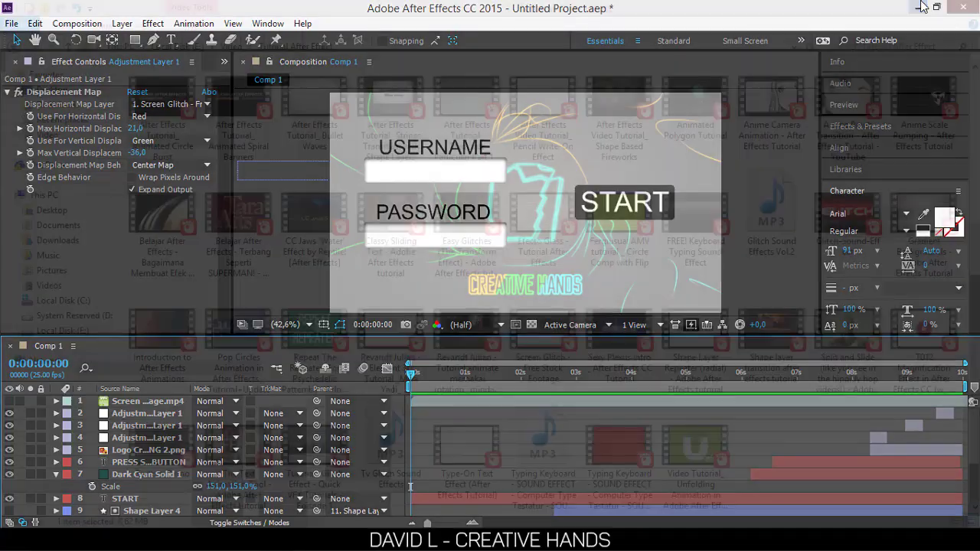
{"action": "left_click", "coordinate": [922, 7]}
{"action": "left_click", "coordinate": [923, 7]}
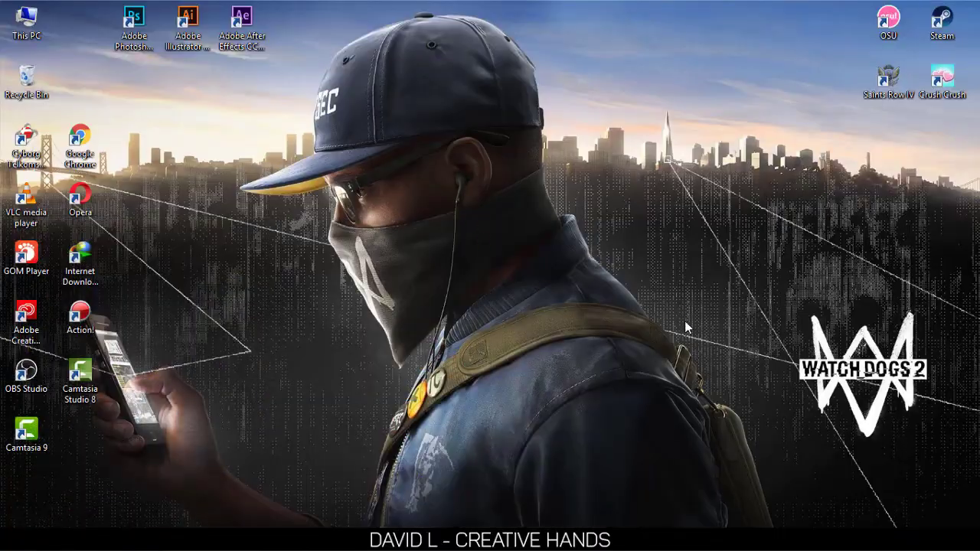